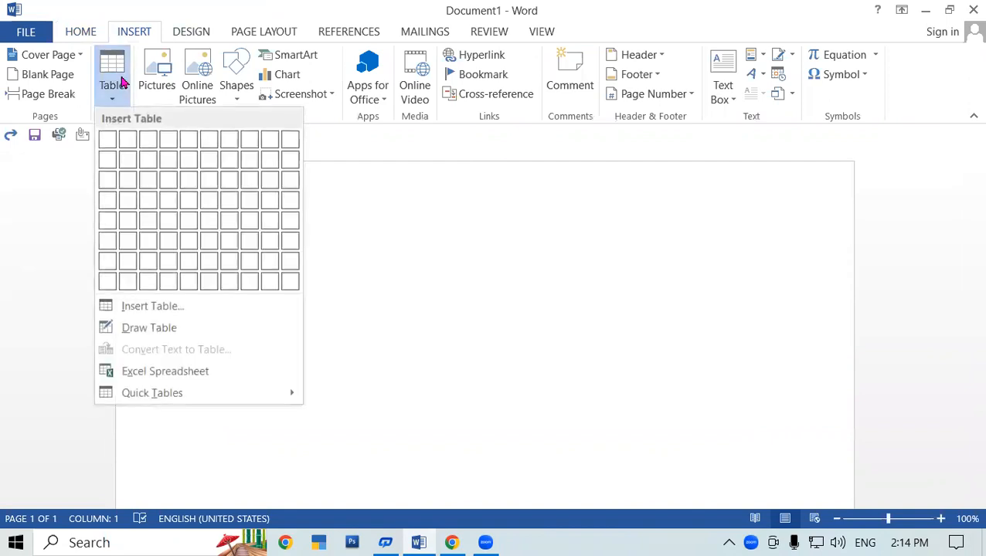
Insert a table with five columns and six rows and view its design and layout tools
click(193, 241)
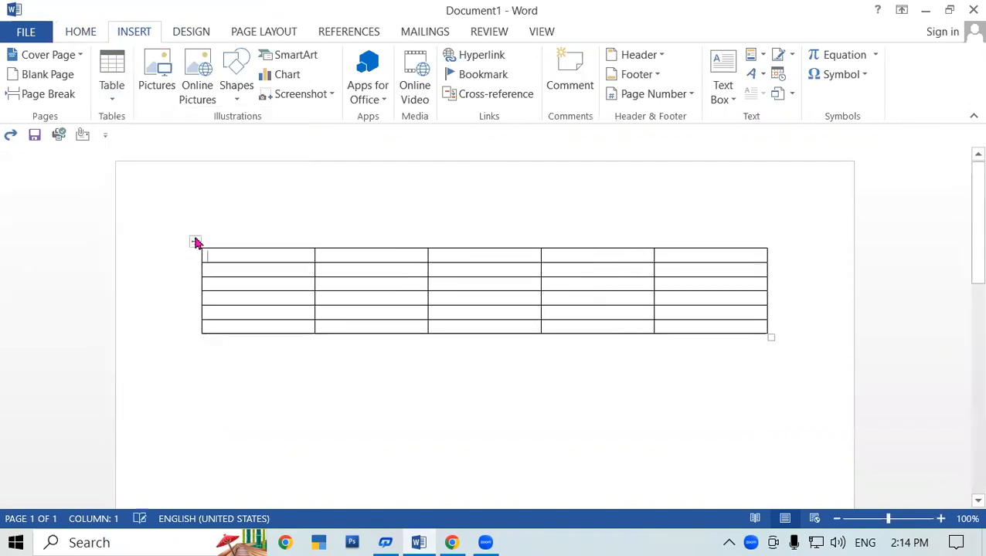
click(664, 34)
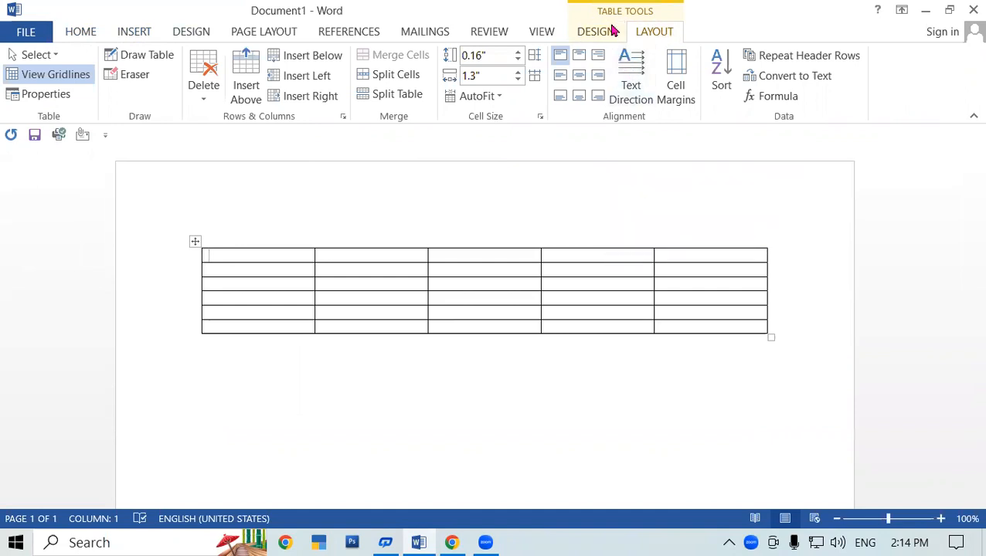
click(614, 29)
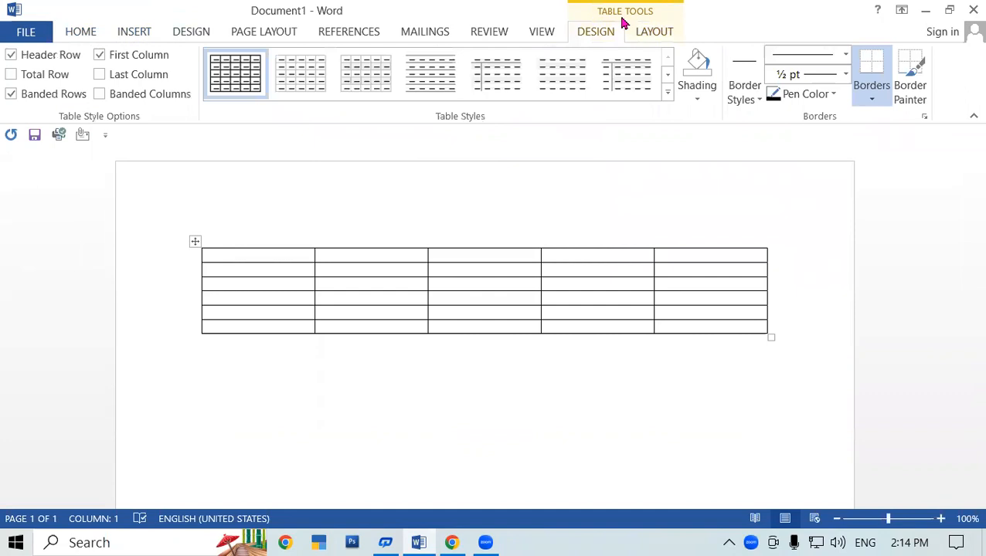
click(641, 34)
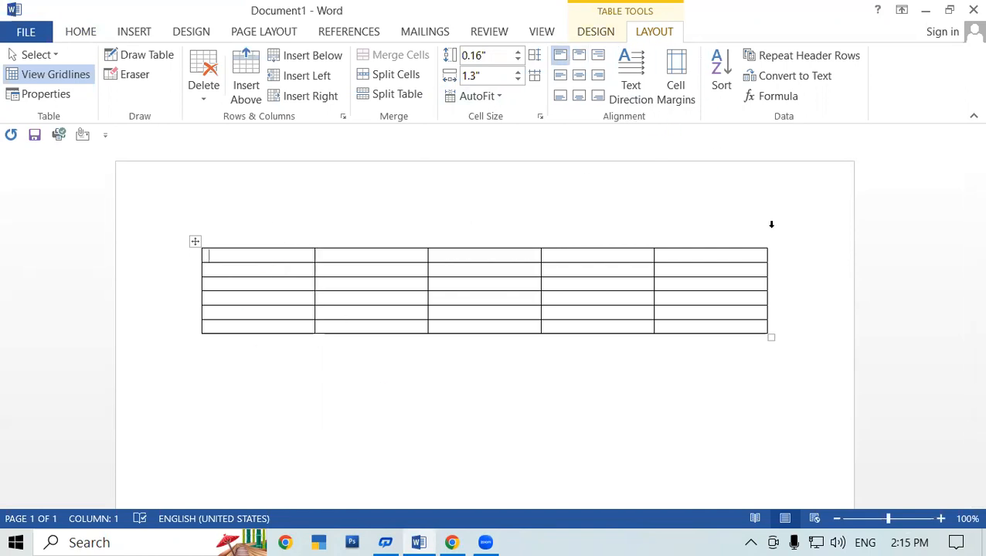
Place the cursor below the table, return to a cell inside it, and review the table's design and layout tools
scroll(769, 409, down, 1)
click(768, 398)
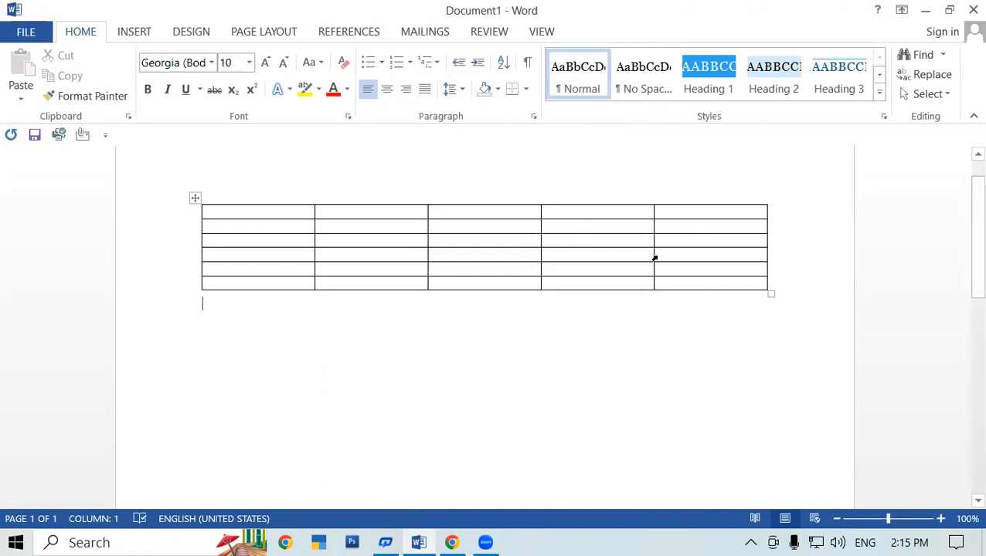
click(603, 244)
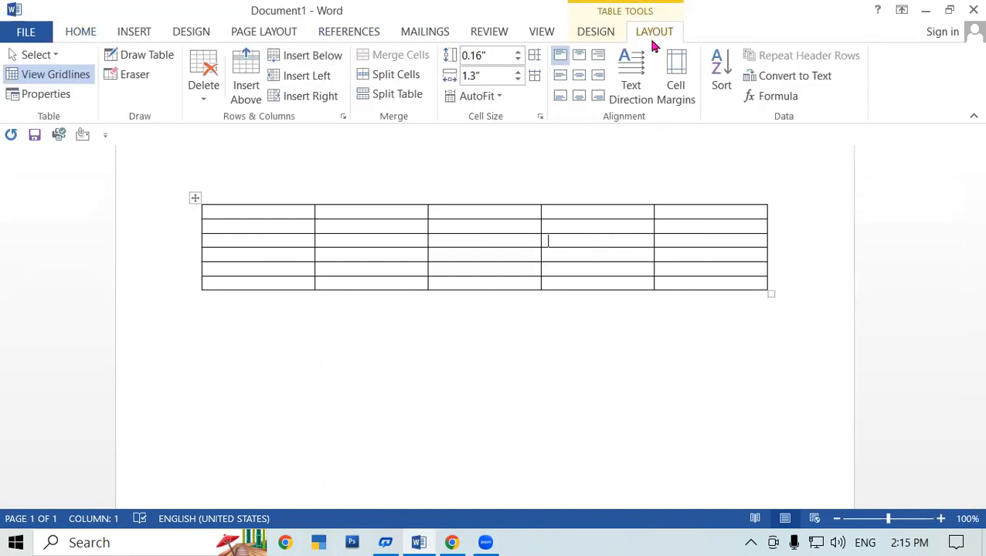
click(611, 34)
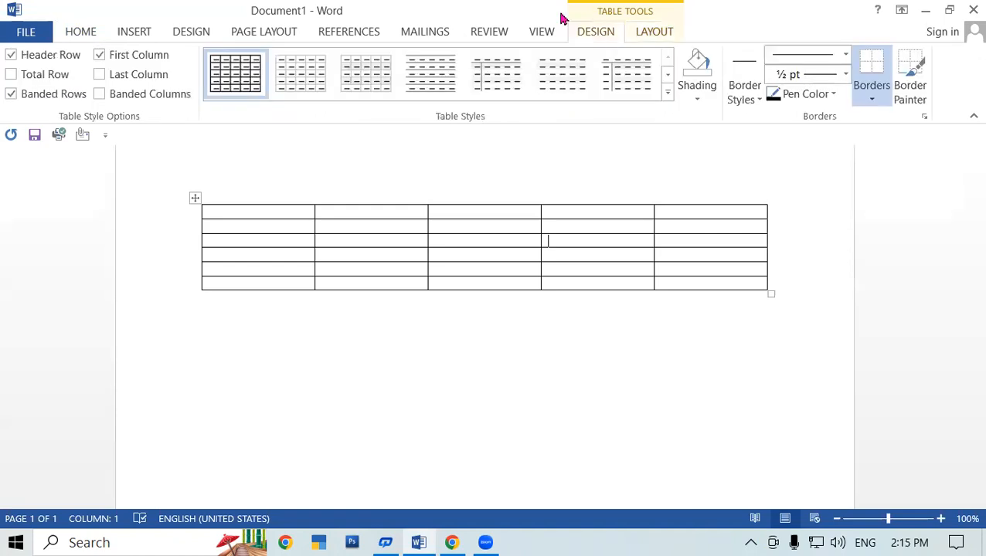
click(657, 35)
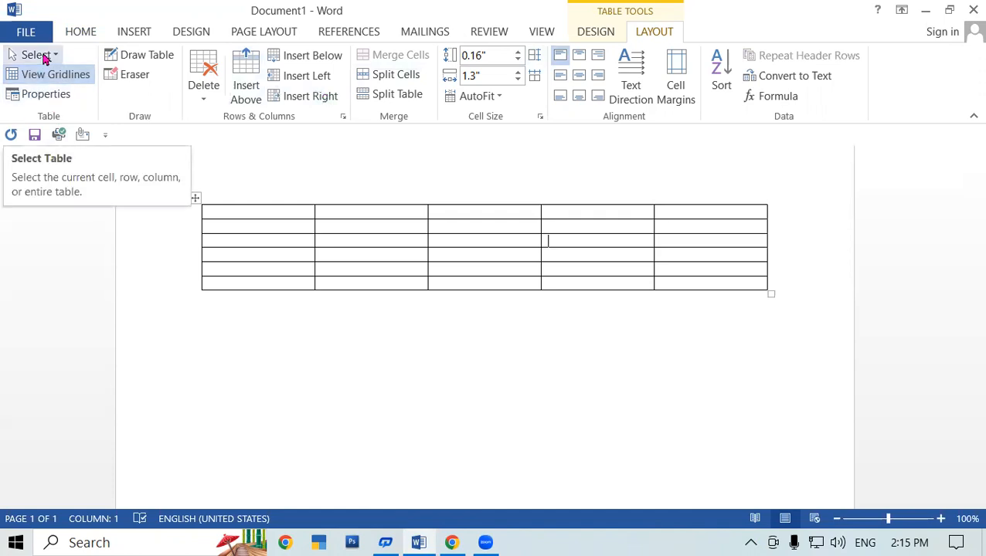
Select the single cell in the table's third column and third row
click(511, 257)
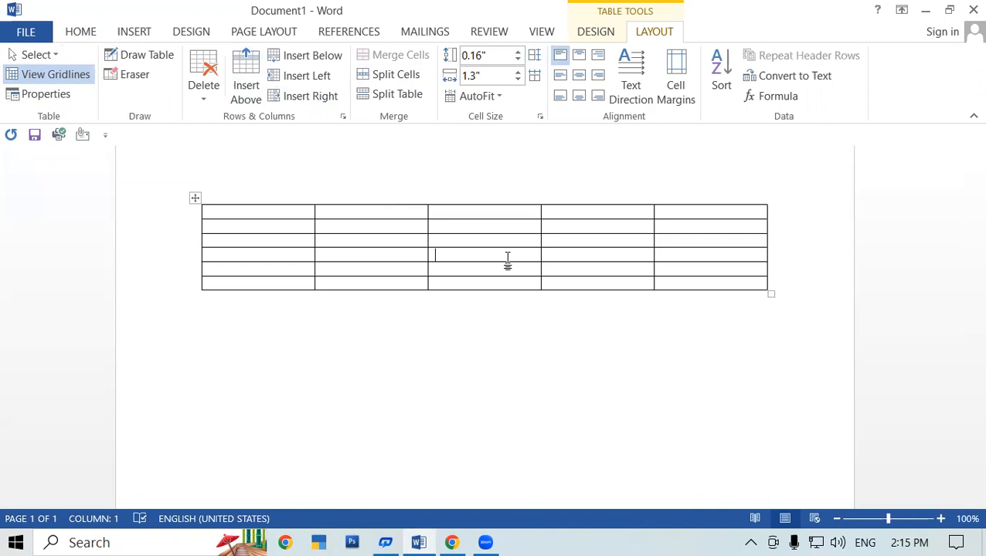
click(357, 225)
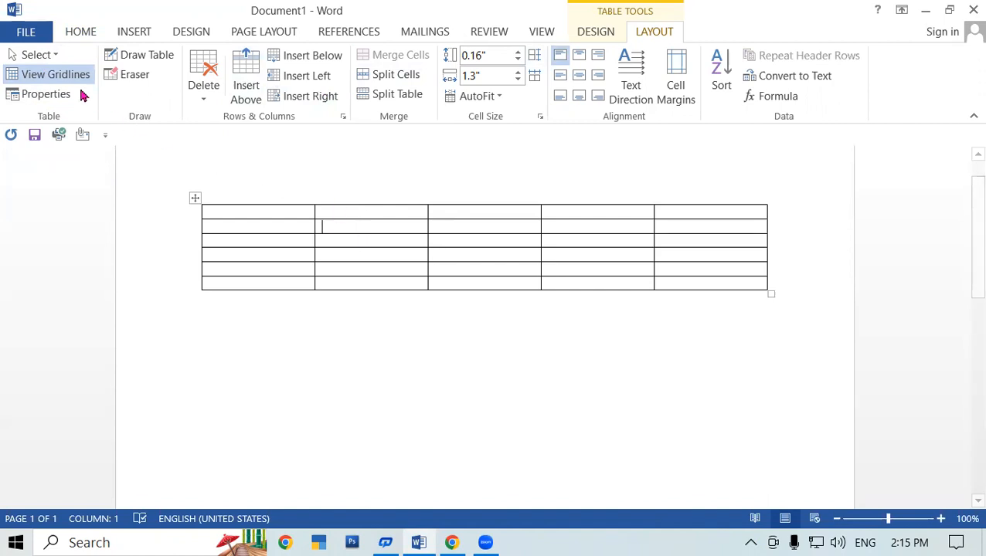
click(36, 56)
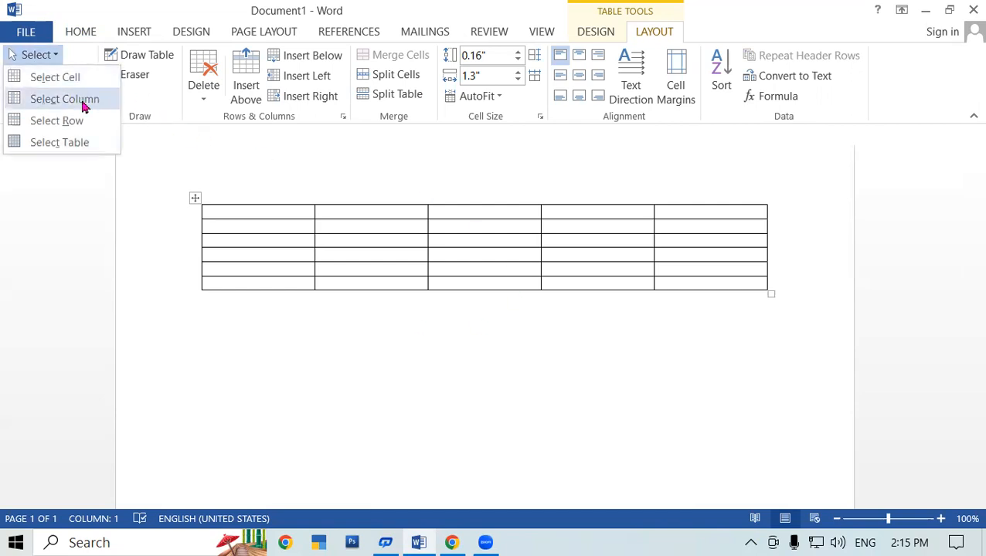
click(508, 243)
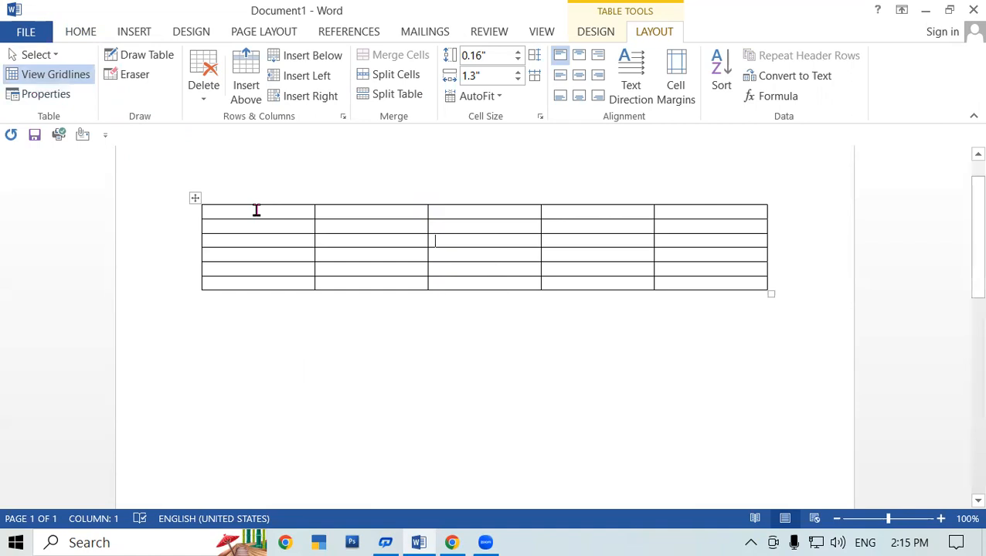
click(32, 55)
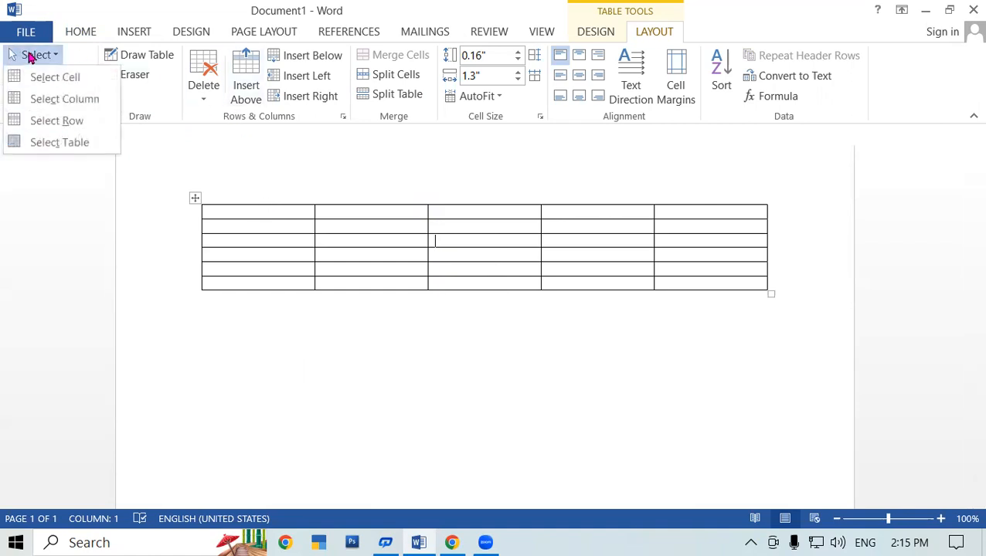
click(49, 85)
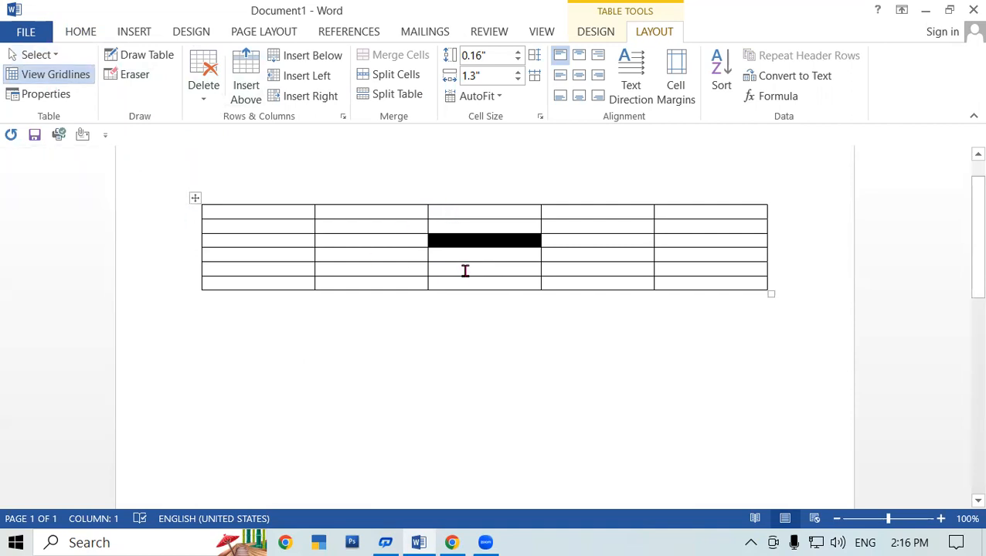
Select all cells of the second and third columns together, followed by the first column alone
click(384, 260)
drag(361, 216, 510, 281)
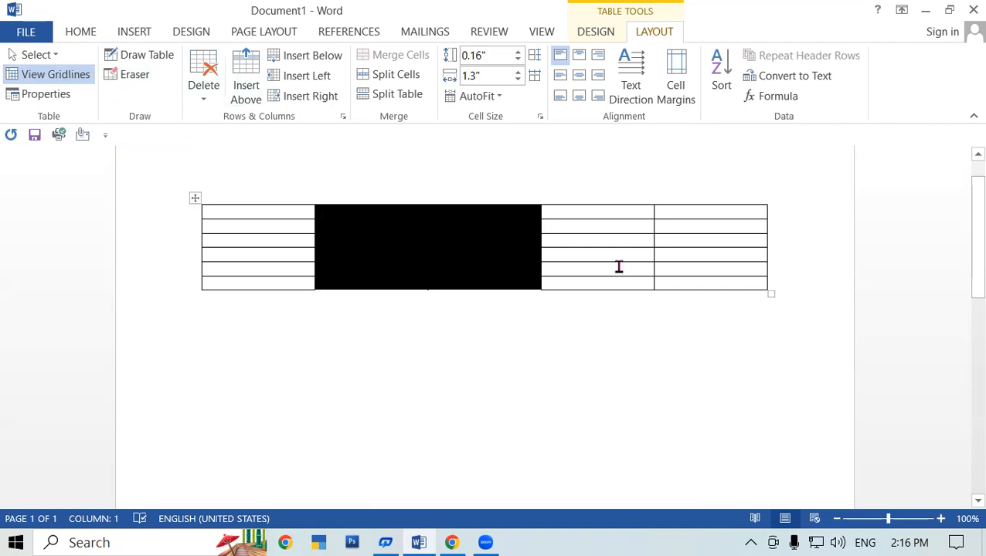
click(260, 215)
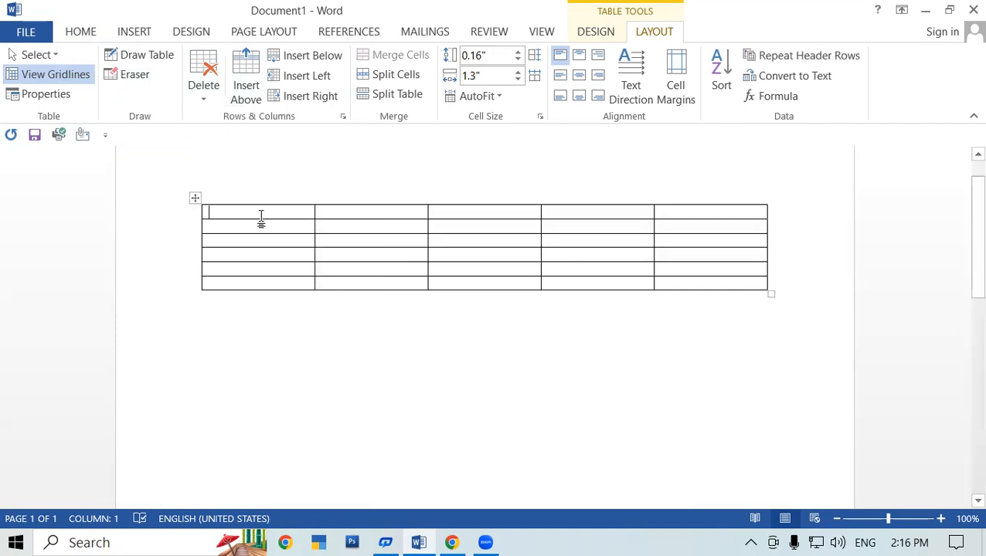
click(40, 56)
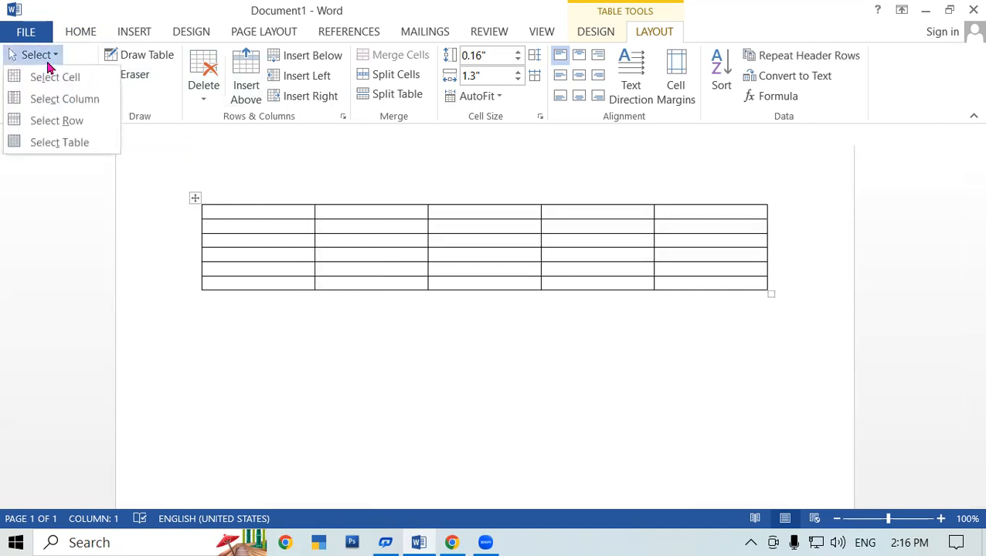
click(80, 108)
Select the table's entire fourth row
click(427, 275)
click(388, 257)
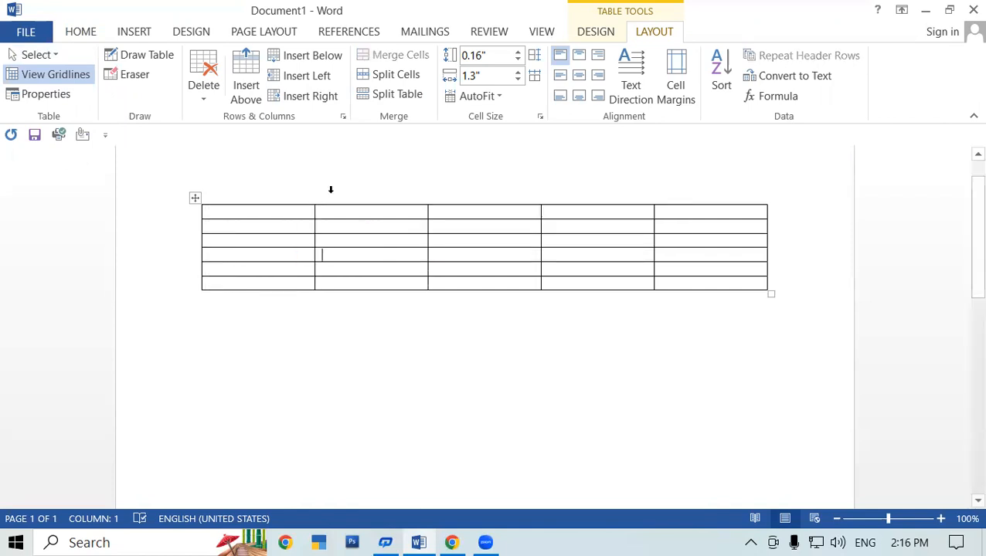
click(39, 55)
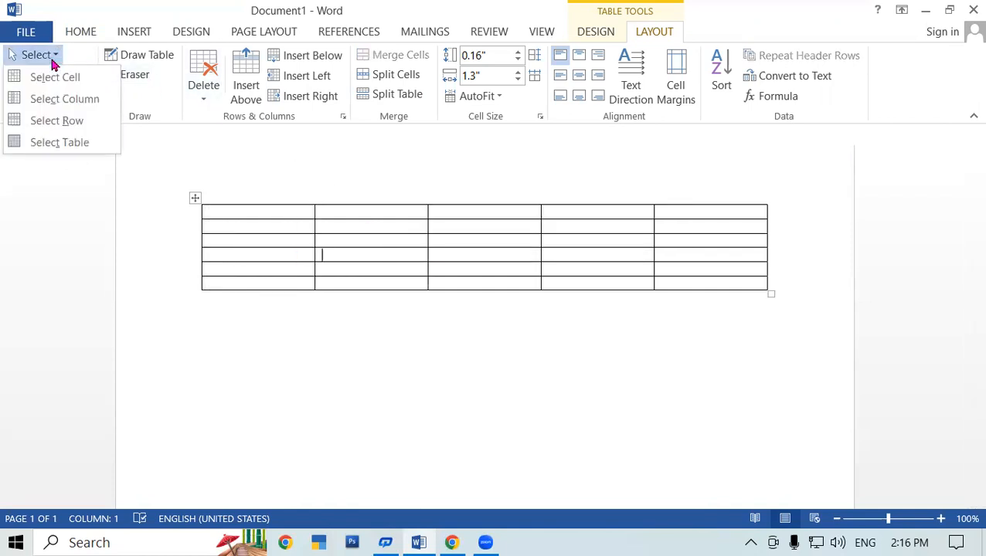
click(74, 124)
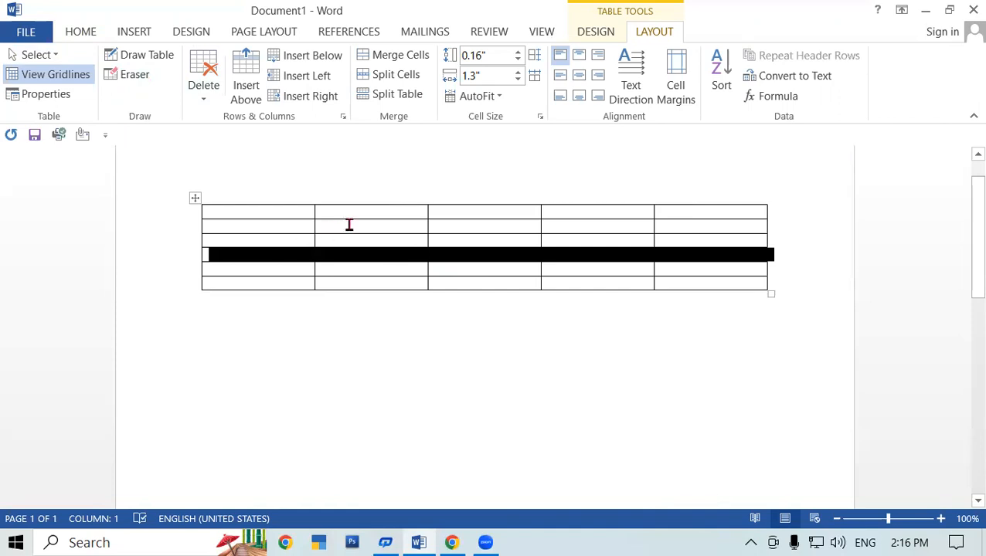
Select the table's entire fourth column
click(551, 225)
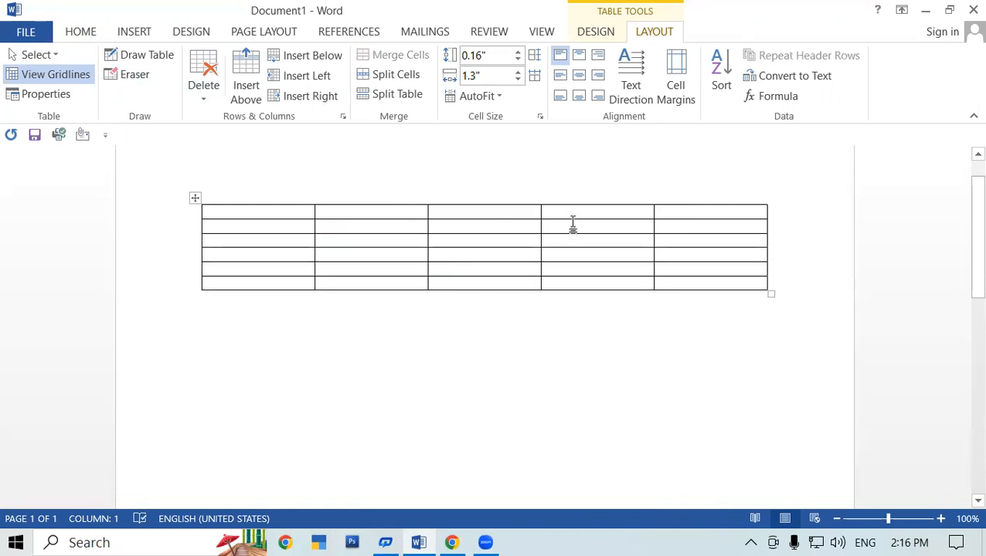
click(53, 59)
click(66, 99)
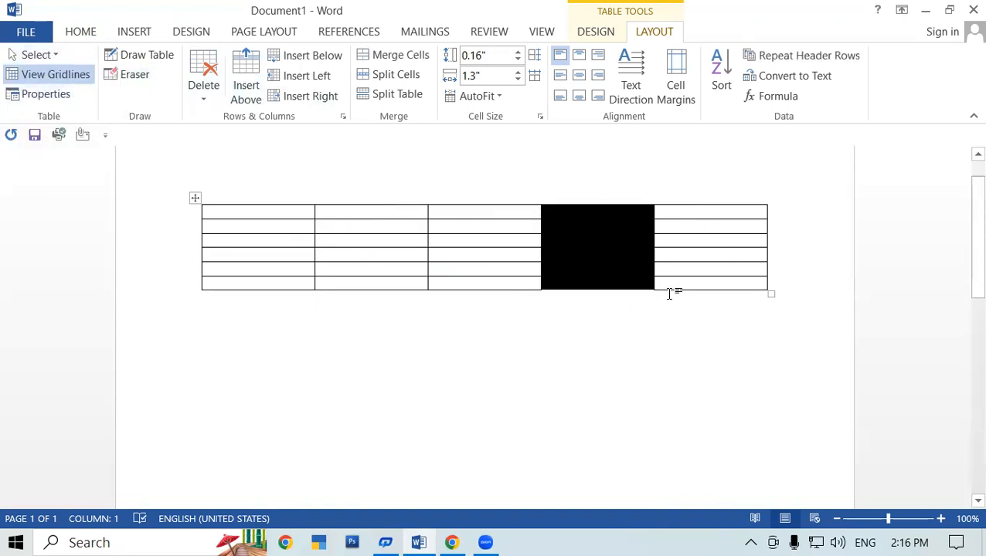
Select the whole table and clear the selection by placing the cursor in the second column's third row
drag(680, 263, 682, 261)
click(687, 257)
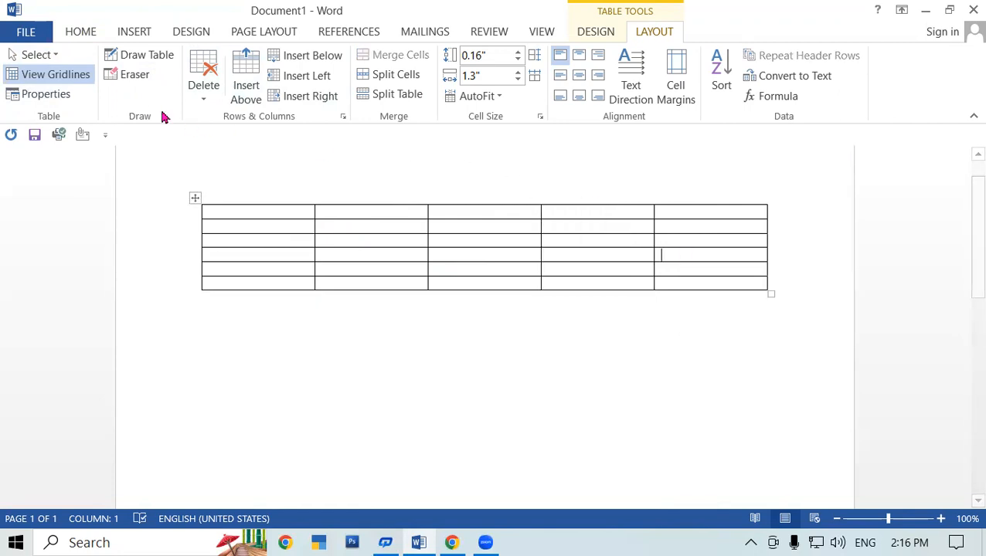
click(51, 65)
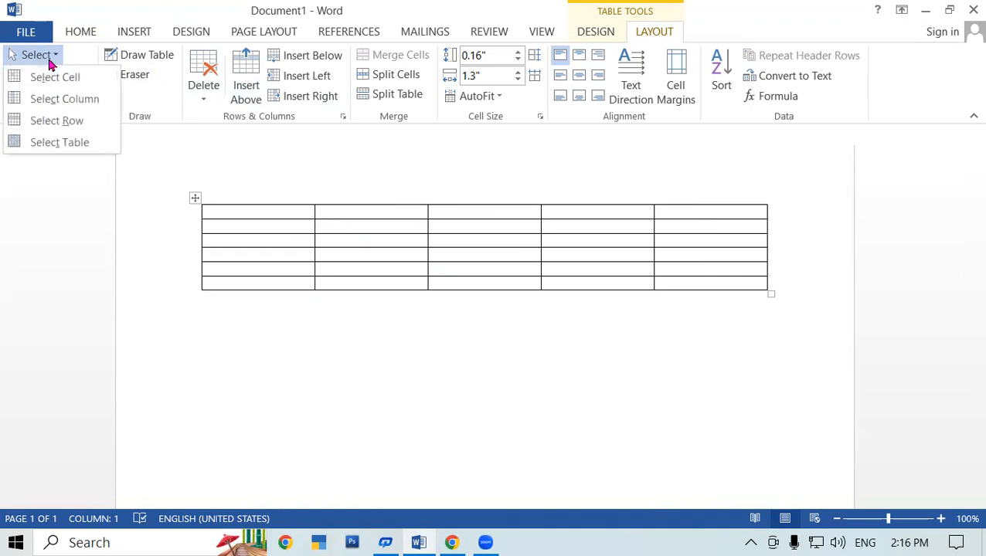
click(60, 142)
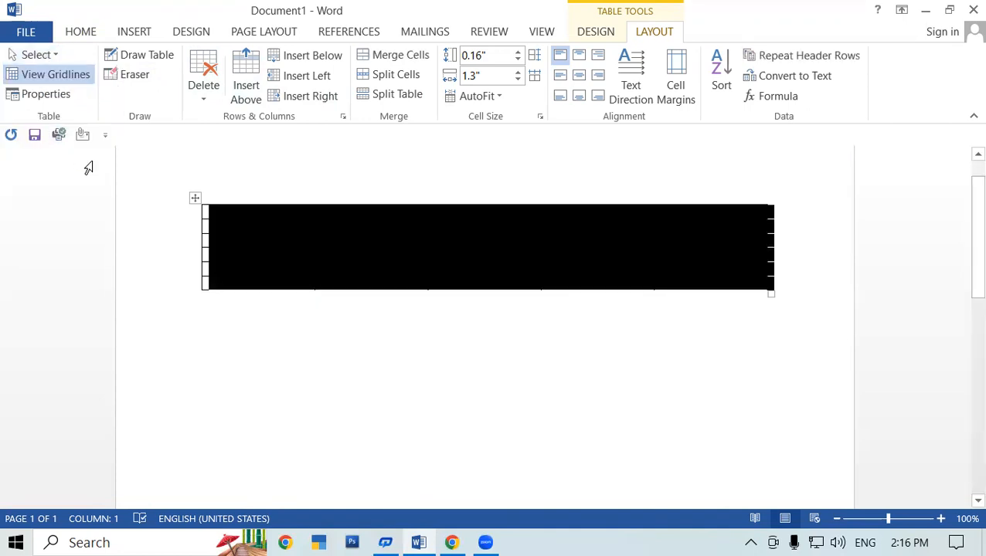
click(362, 348)
click(374, 245)
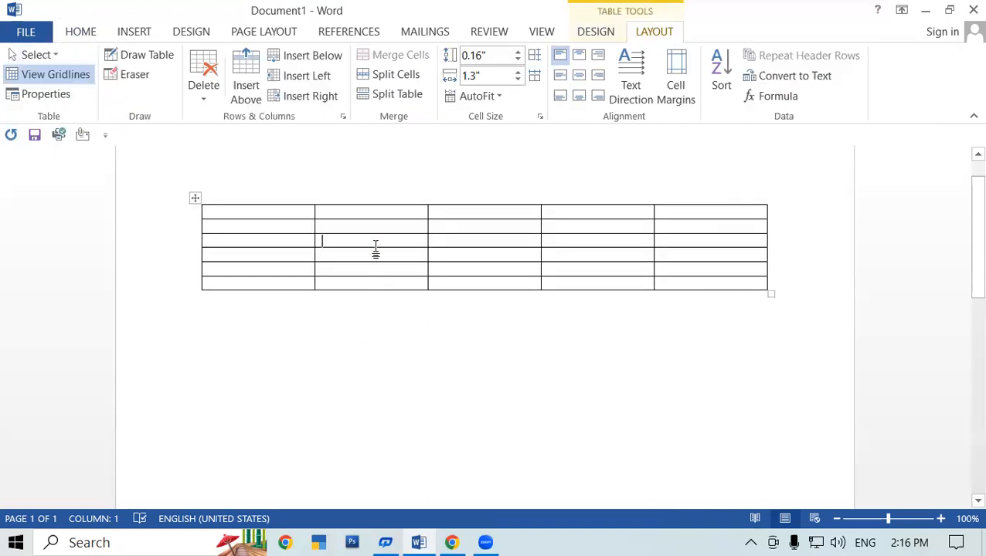
Create a new blank document and turn its page gridlines on and off again
click(56, 77)
key(ctrl+n)
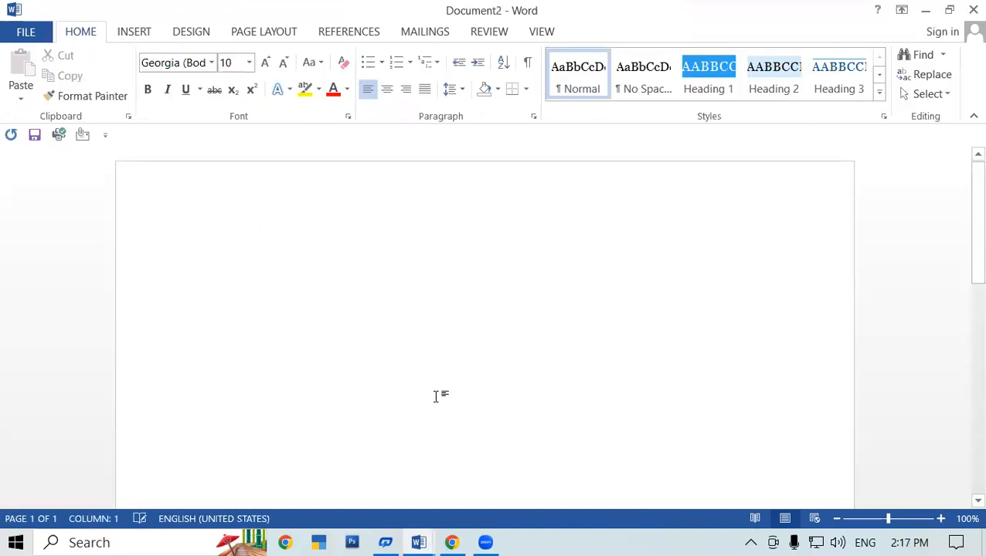
click(547, 31)
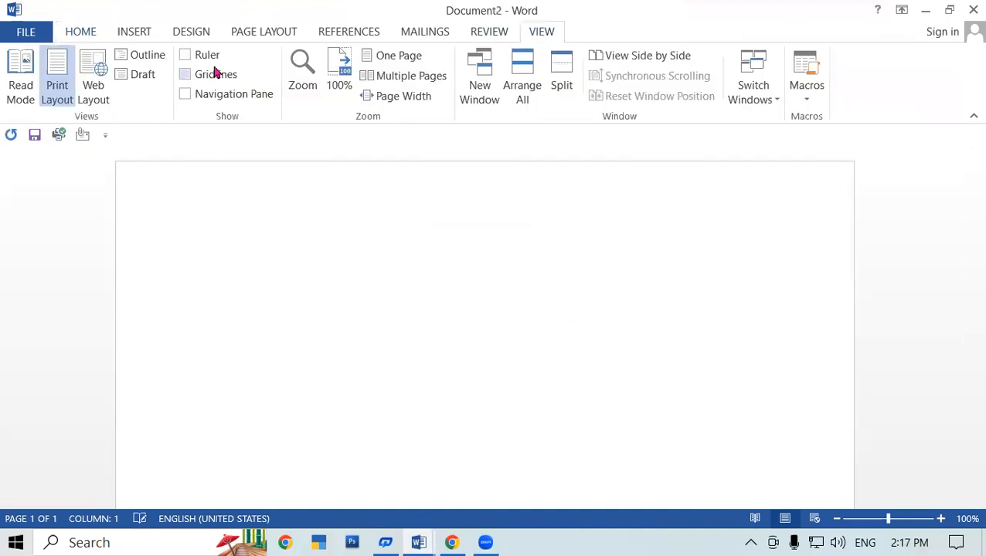
click(186, 74)
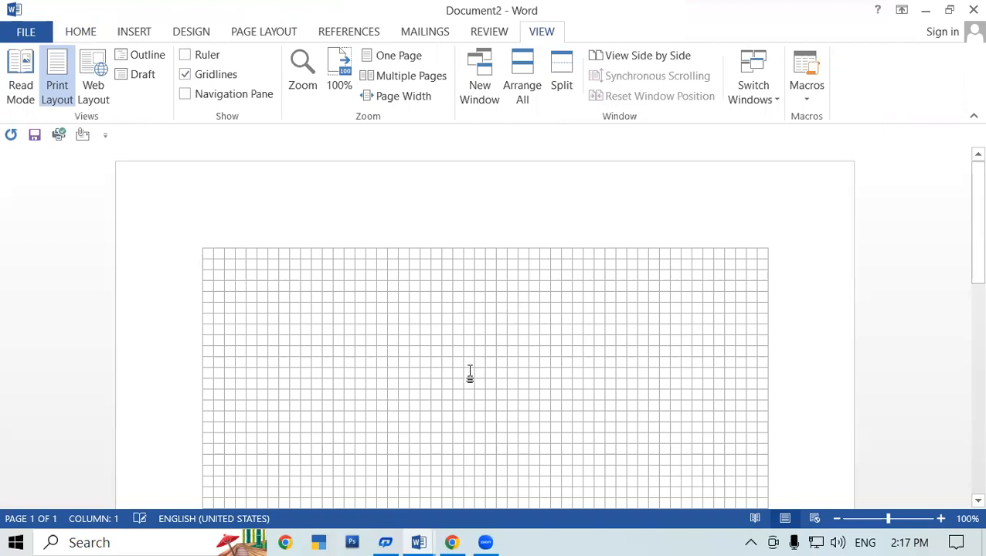
click(196, 84)
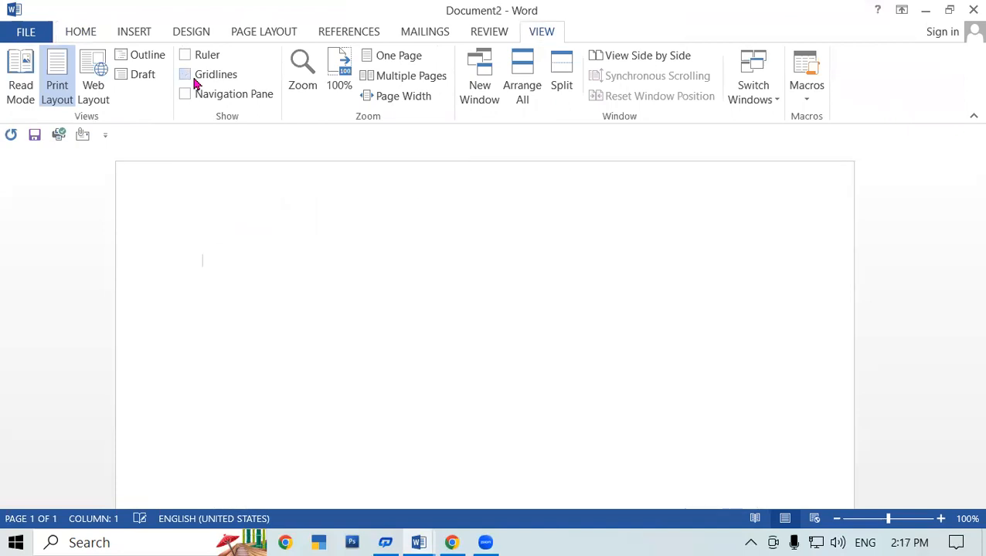
Return to Document1 and shrink the whole table to cells about 0.24" wide and 0.18" high
mouse_move(427, 541)
click(328, 462)
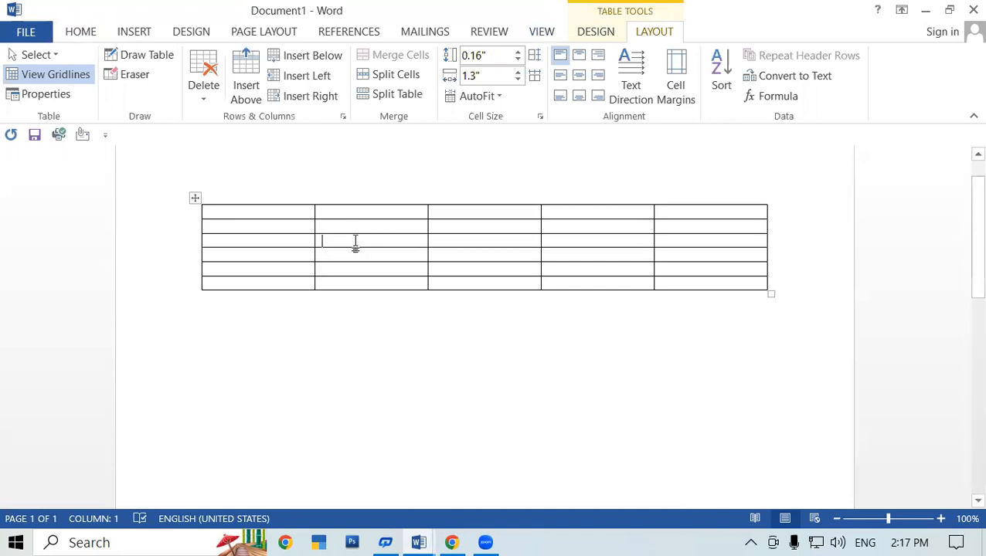
click(60, 82)
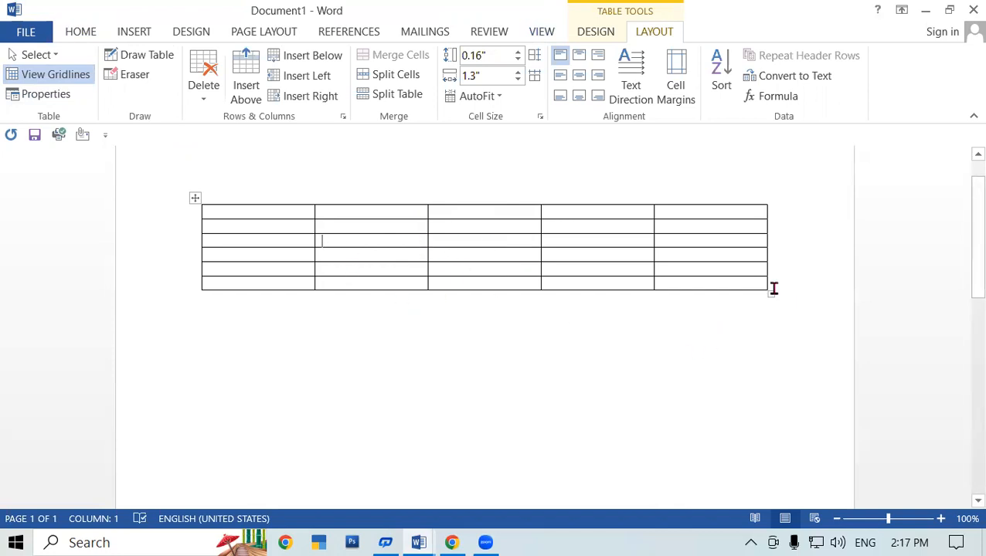
drag(771, 293, 305, 272)
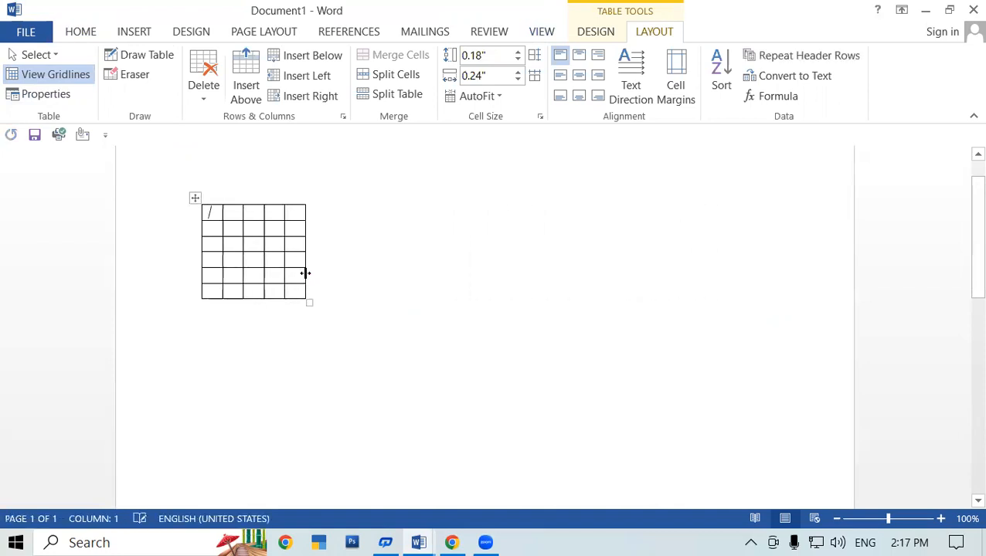
Set the table's alignment on the page to Right in its table properties
click(58, 95)
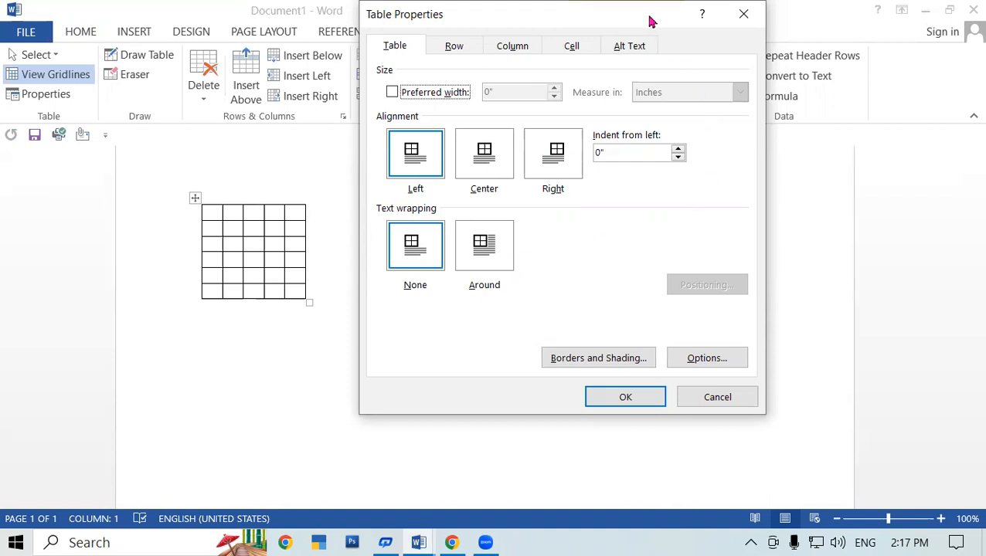
drag(660, 24, 815, 53)
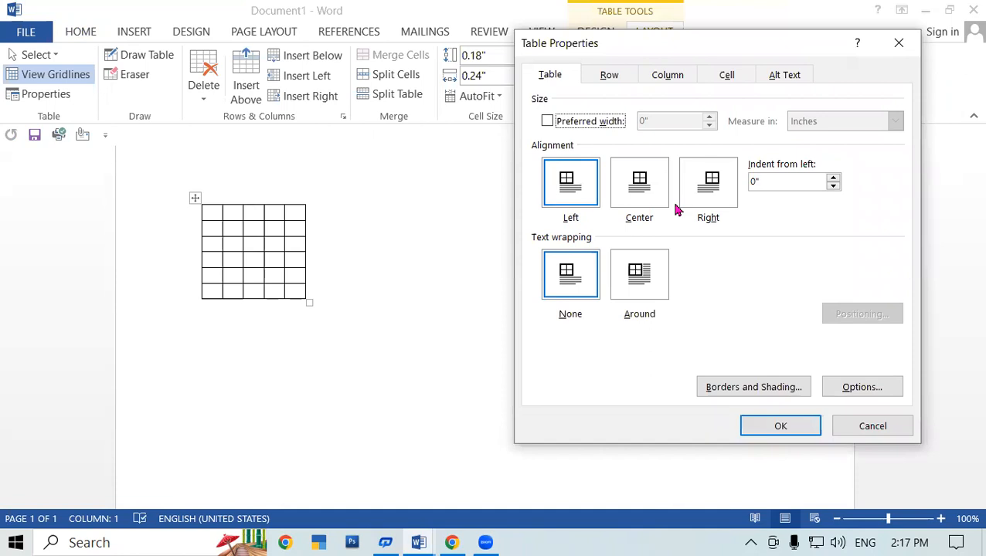
click(708, 182)
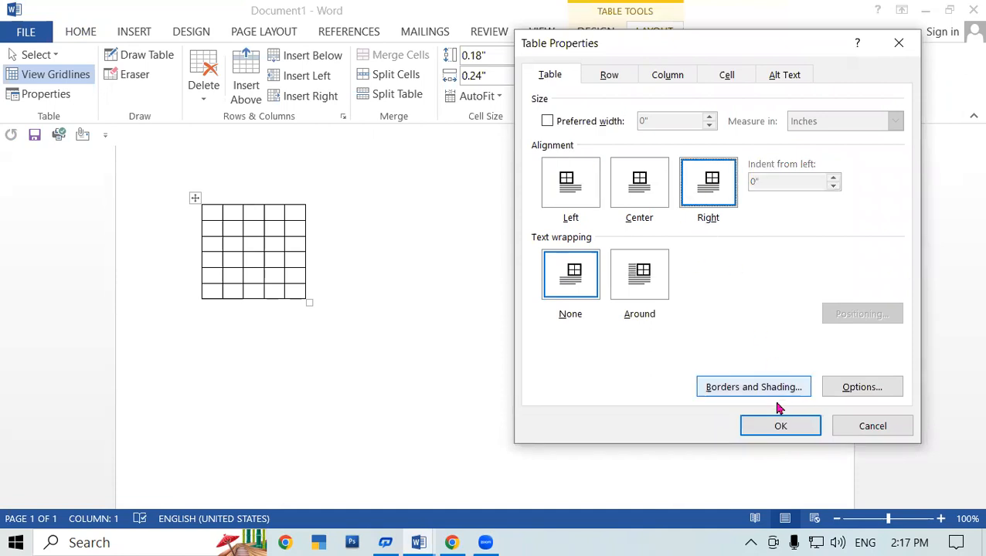
click(777, 428)
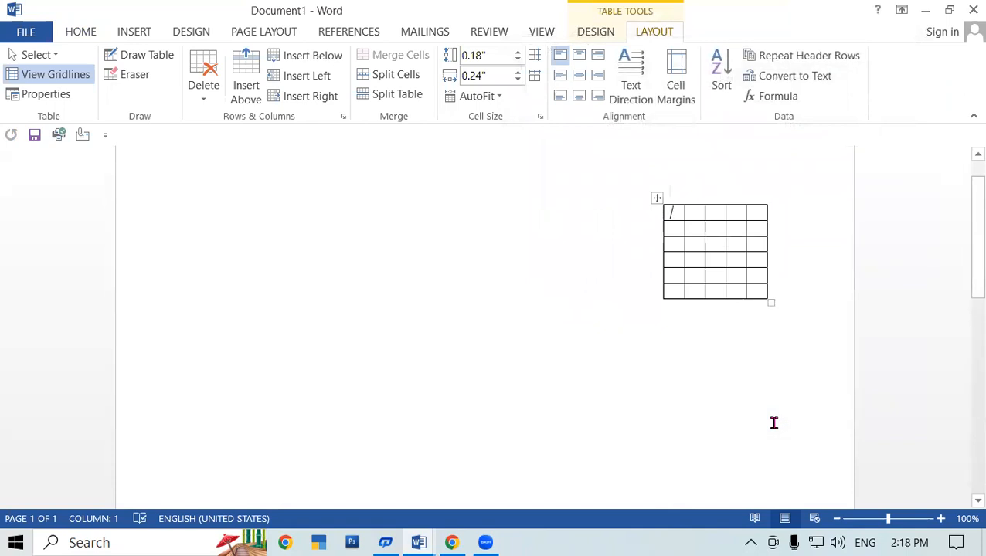
Move the table from the page's right side back to its upper-left corner
click(258, 217)
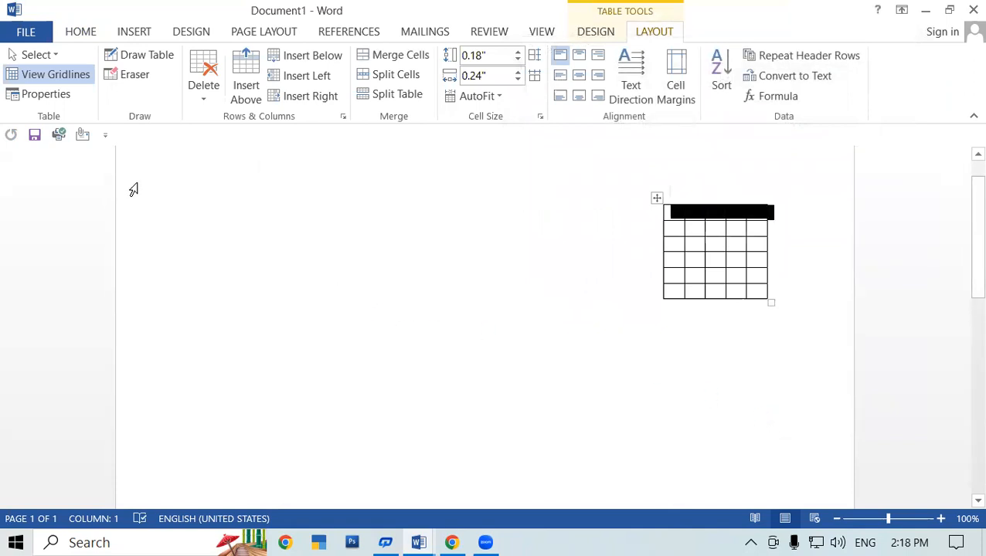
scroll(221, 263, up, 1)
click(428, 278)
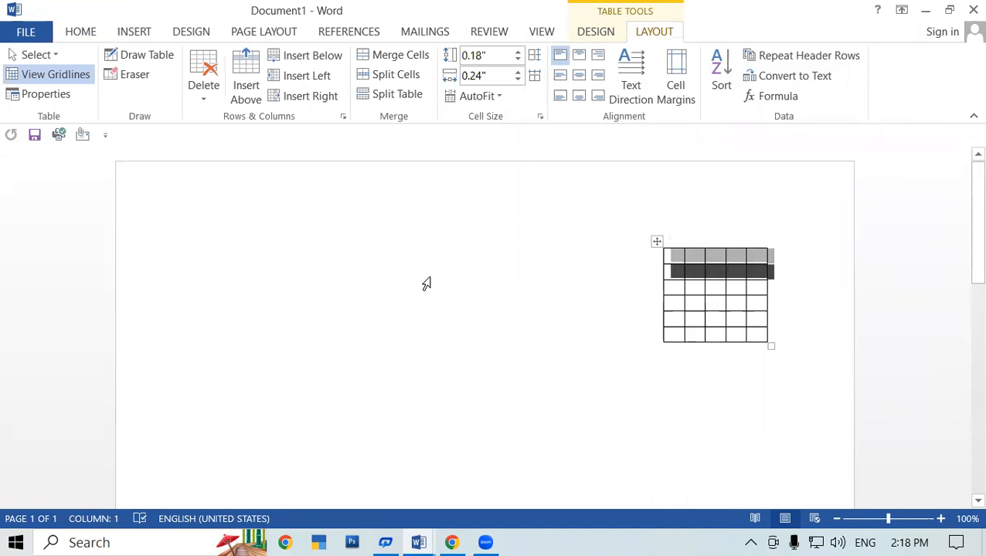
click(249, 306)
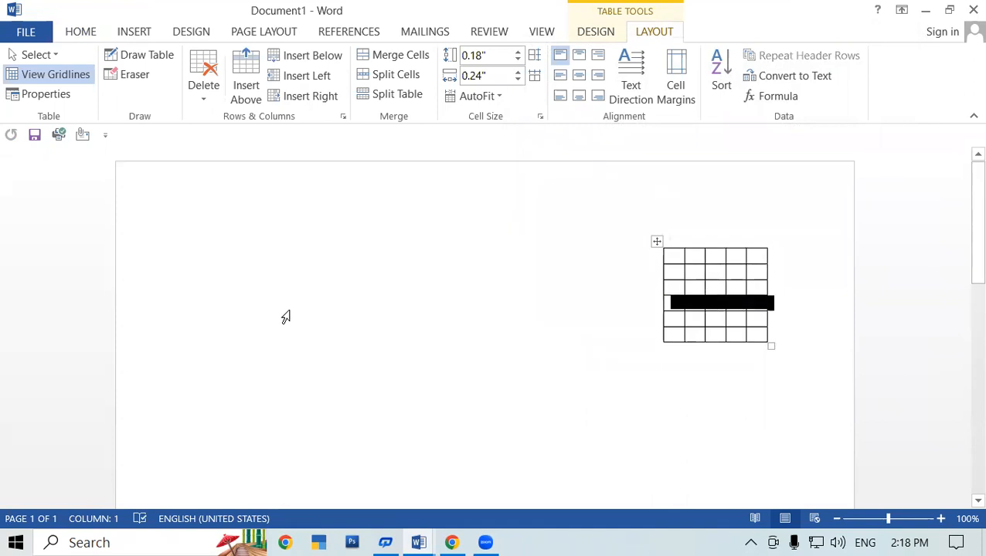
drag(656, 242, 194, 190)
Generate sample paragraphs beside the table with =rand()
click(437, 293)
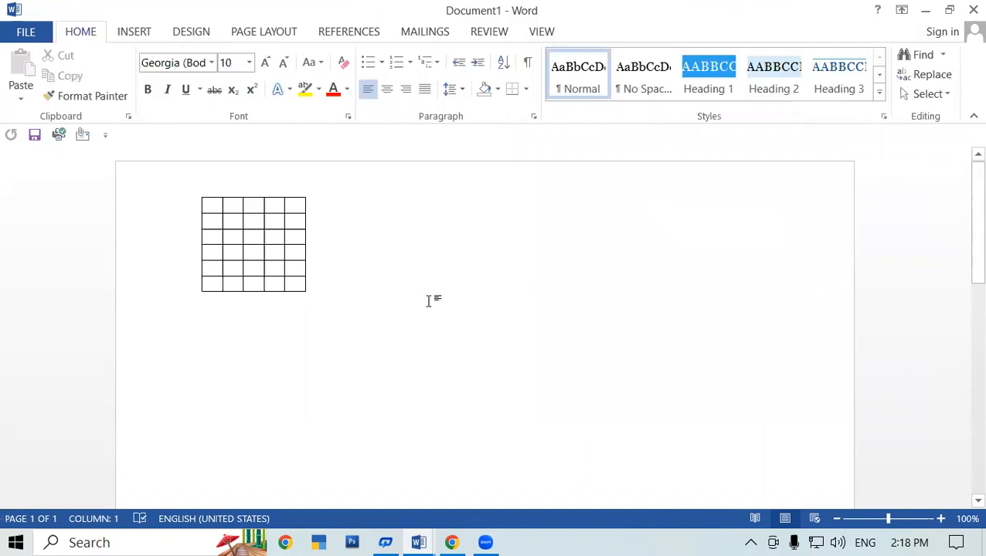
text(=r)
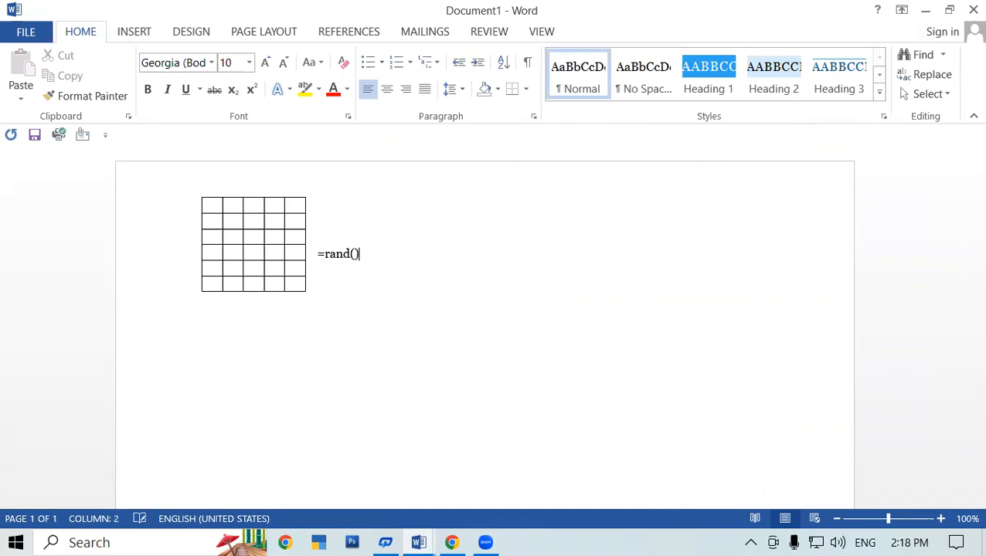
text(and())
key(Return)
scroll(525, 344, up, 2)
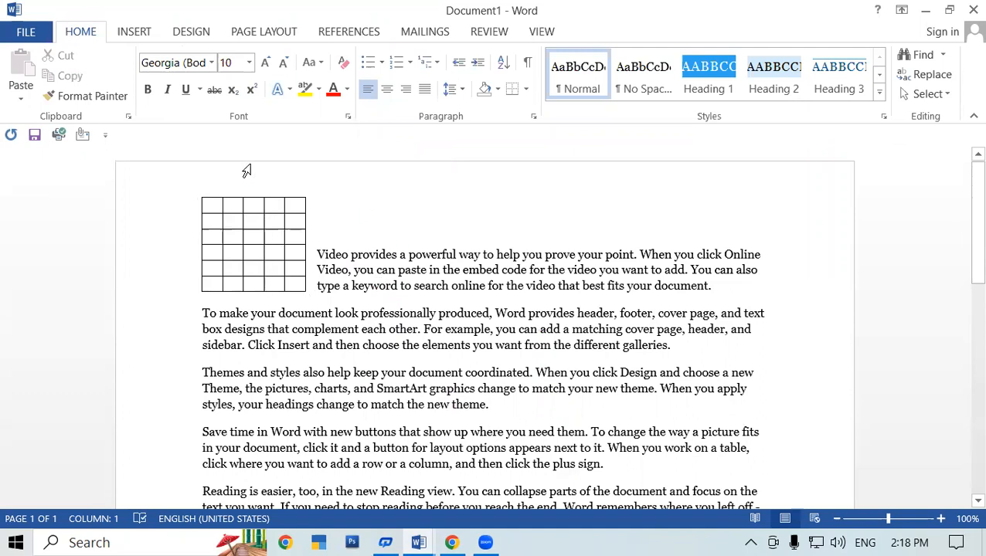
Set the table's alignment to Center in its table properties, keeping the Around text wrapping
click(229, 206)
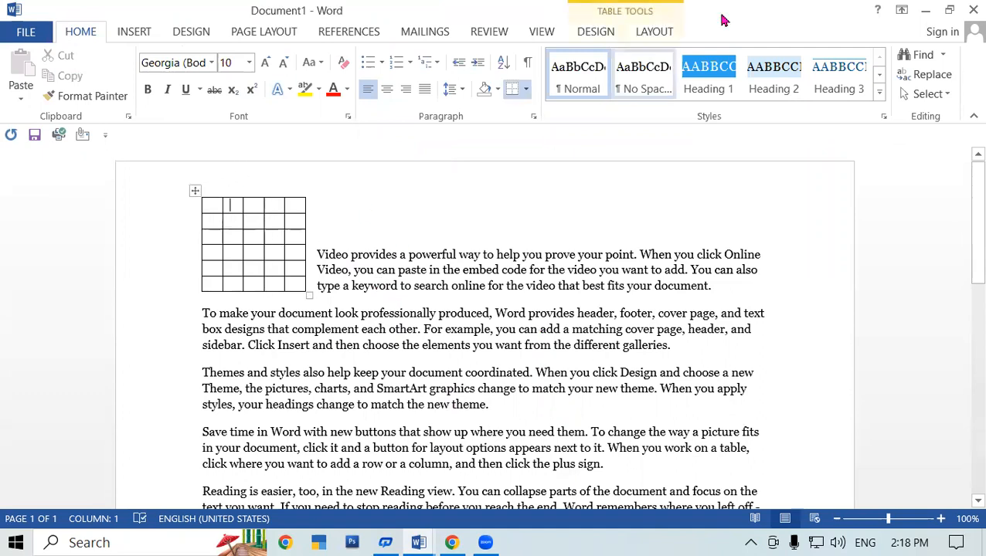
click(656, 32)
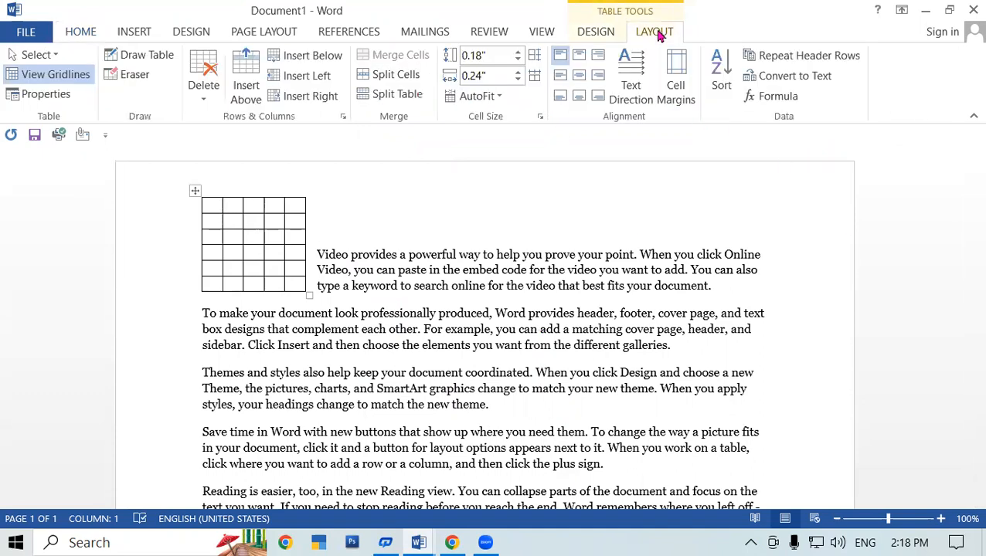
click(41, 94)
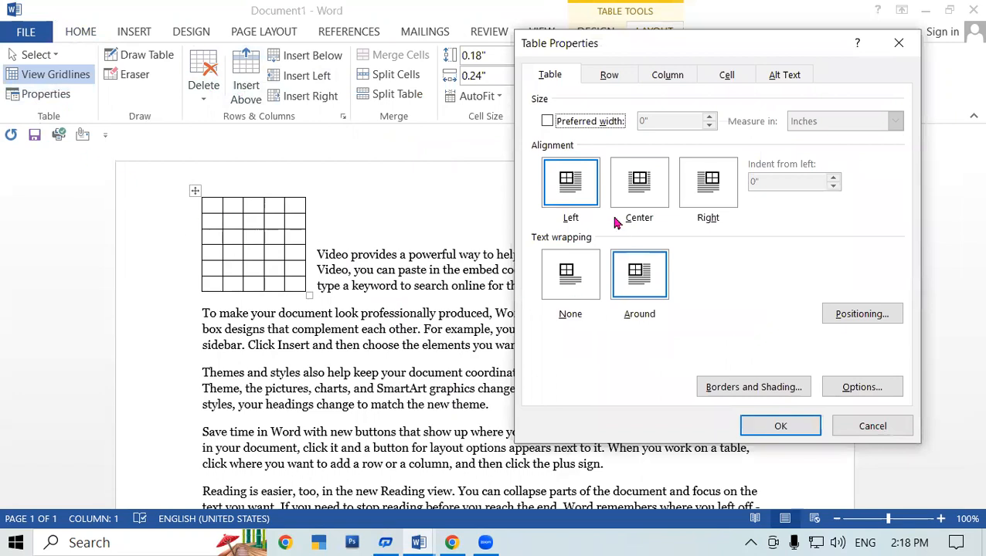
click(617, 188)
click(804, 428)
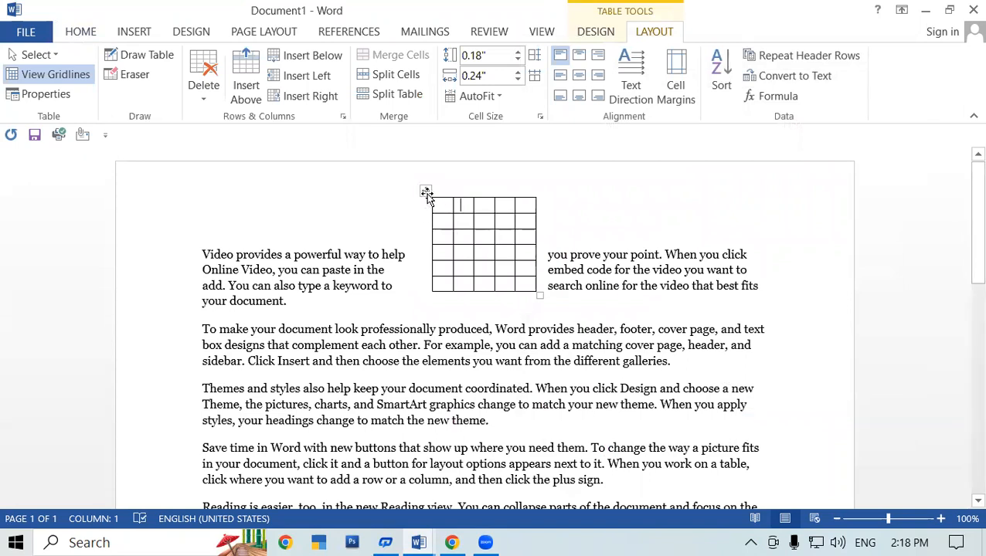
Move the table into the second paragraph and widen it to columns about 1.24" wide
drag(423, 193, 248, 306)
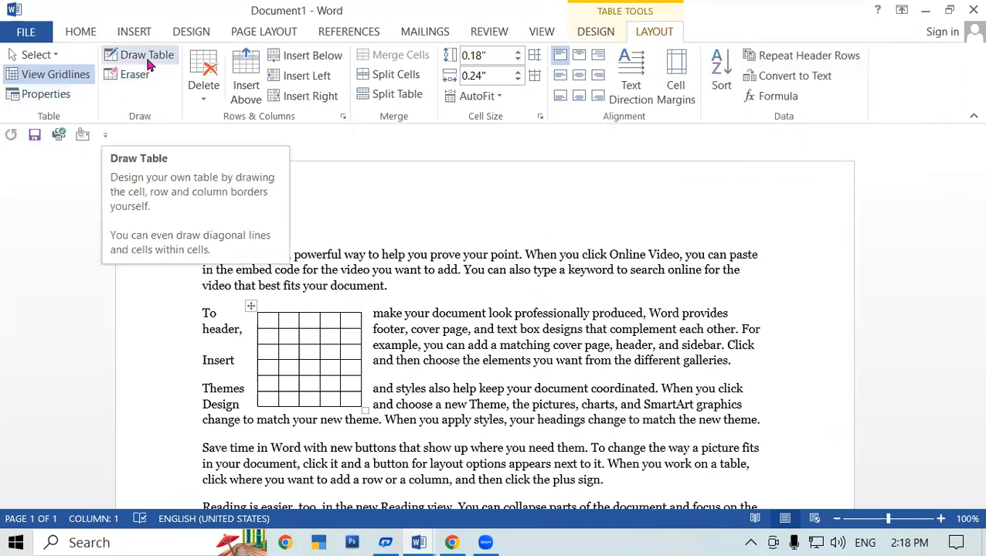
drag(364, 410, 797, 361)
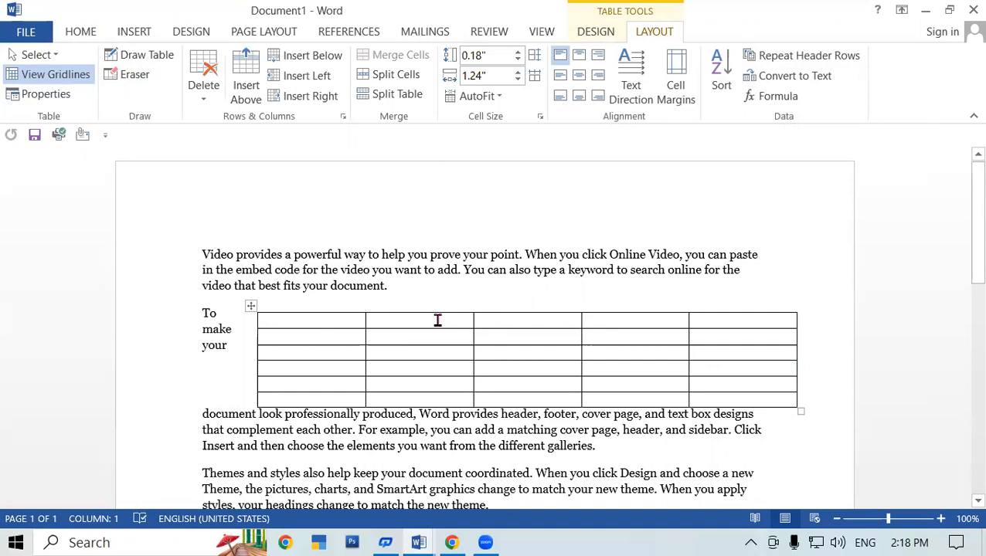
Draw six full-height vertical lines in the table: two through the fourth column and one through each other column
click(147, 55)
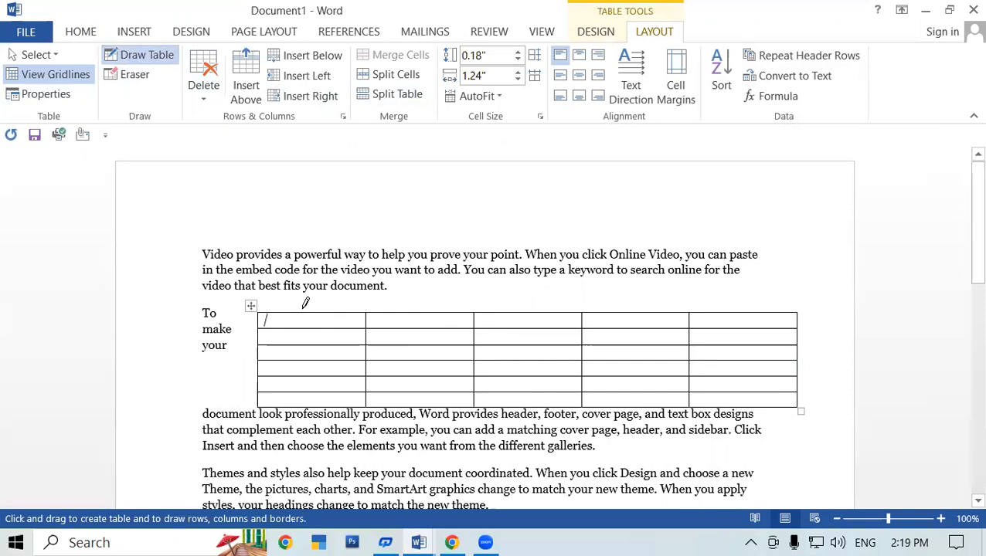
mouse_move(302, 314)
mouse_down()
mouse_move(286, 376)
mouse_move(295, 403)
mouse_up()
drag(418, 313, 420, 407)
drag(535, 349, 533, 403)
drag(612, 313, 614, 402)
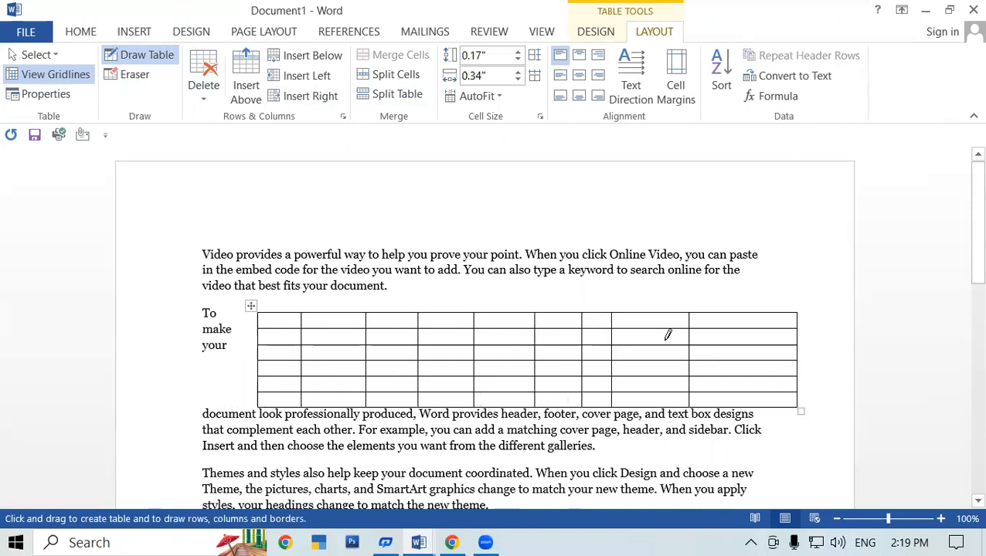
drag(666, 313, 662, 404)
drag(731, 313, 732, 403)
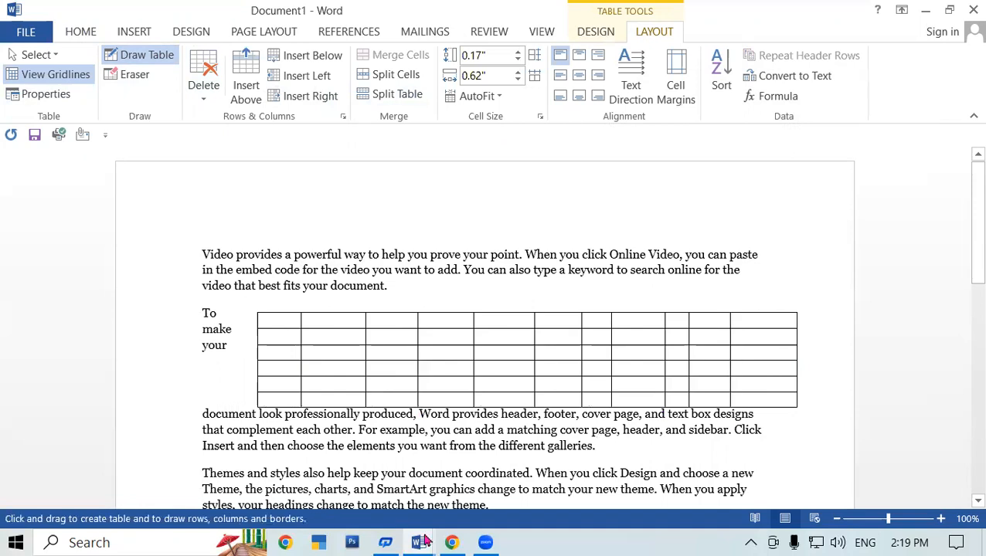
Erase the border below row two in columns five, eight and ten, and below row one in column three
click(136, 84)
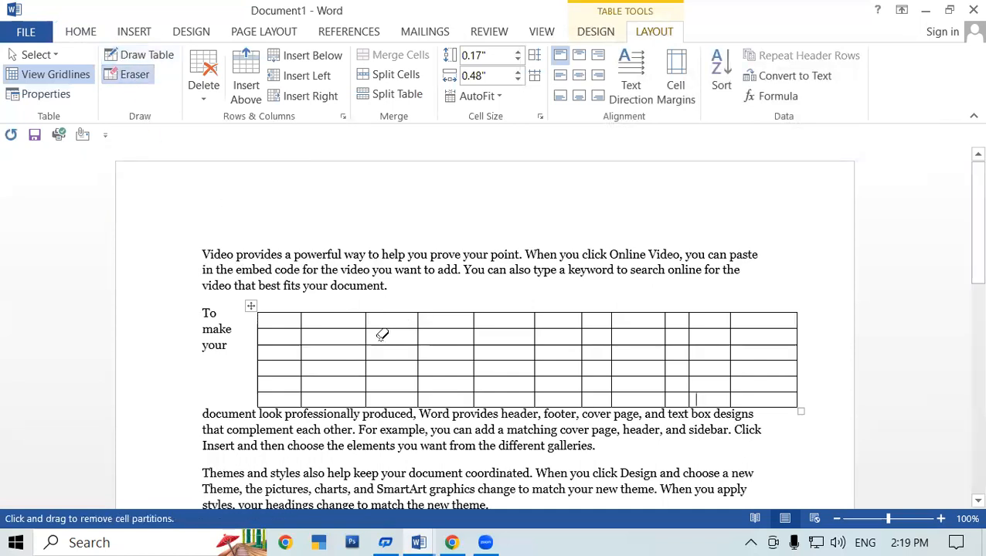
click(648, 345)
click(703, 344)
drag(524, 343, 526, 338)
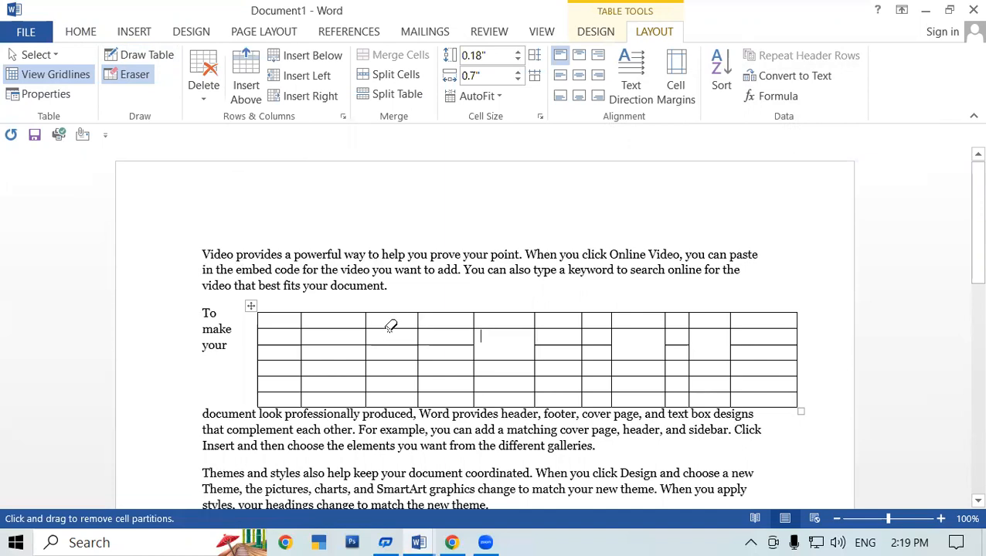
click(390, 328)
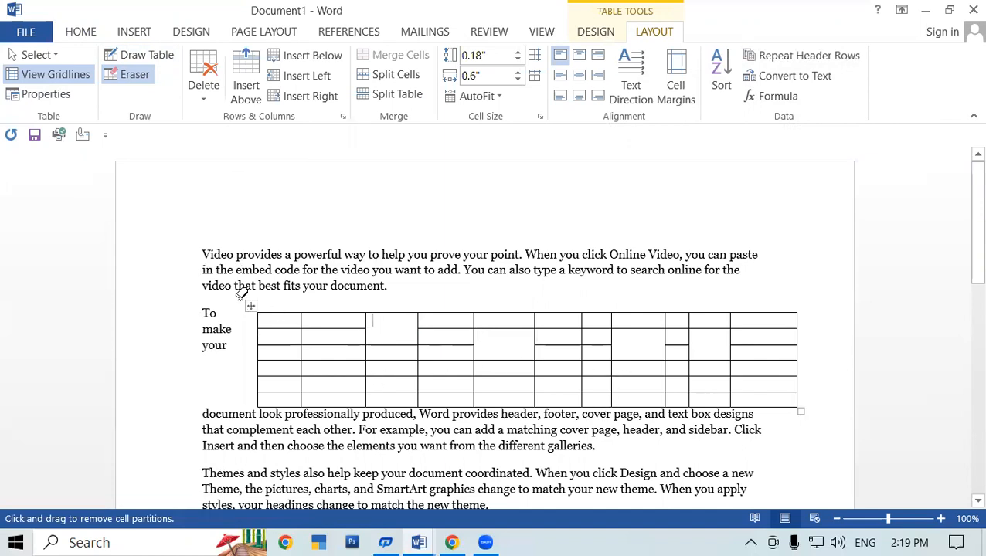
Erase the whole table with the Eraser and delete all the remaining text in the document
mouse_move(252, 288)
mouse_down()
mouse_move(374, 380)
mouse_move(806, 414)
mouse_up()
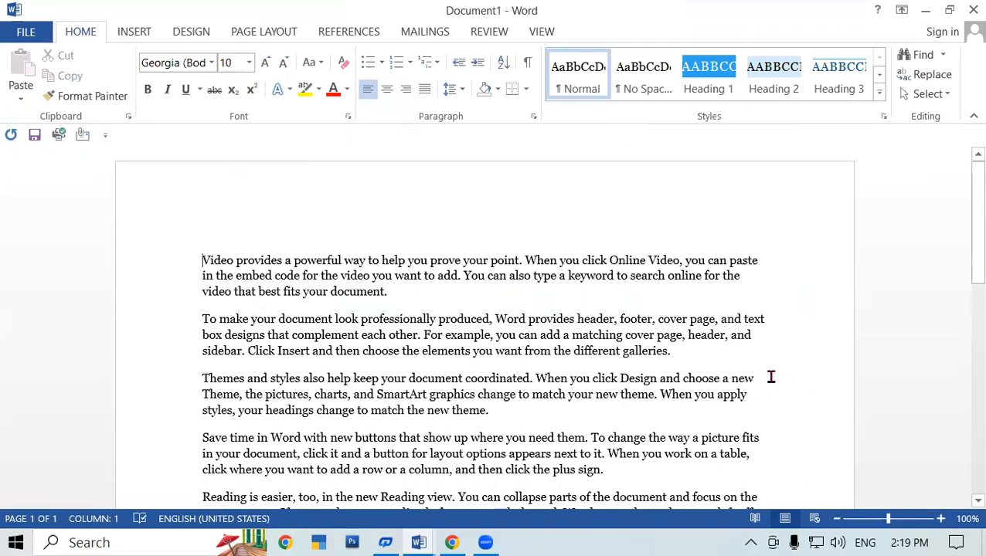
key(ctrl+a)
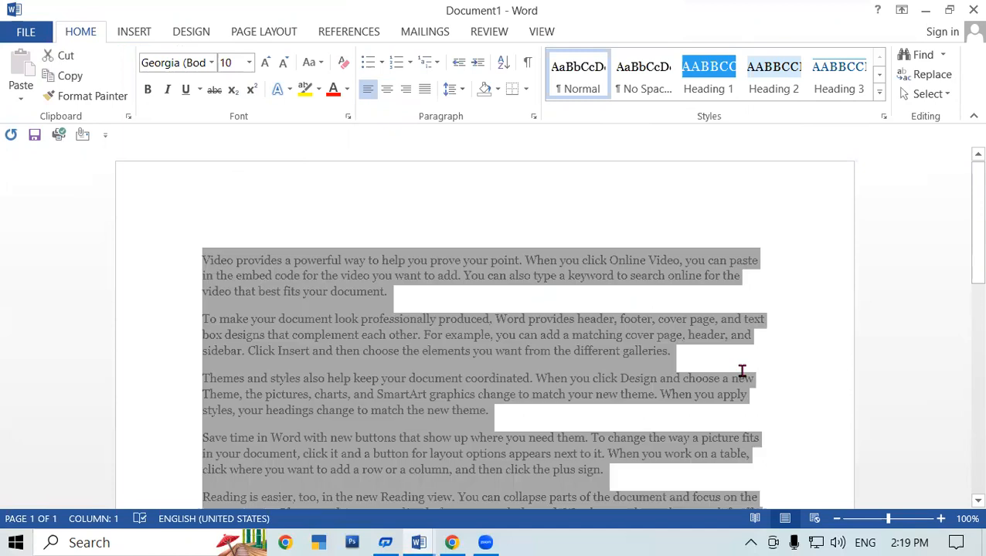
key(Delete)
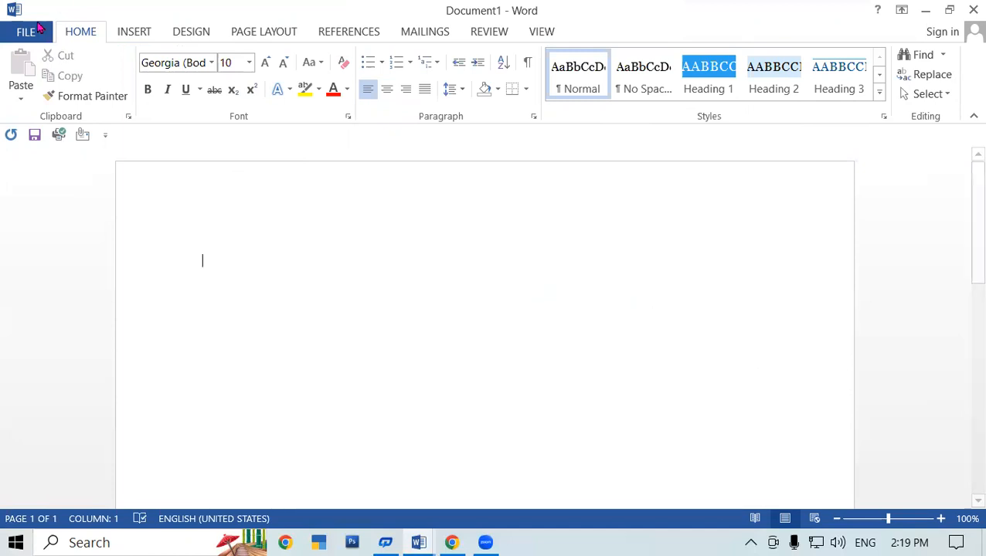
Insert a new table with 10 columns and 7 rows
click(129, 31)
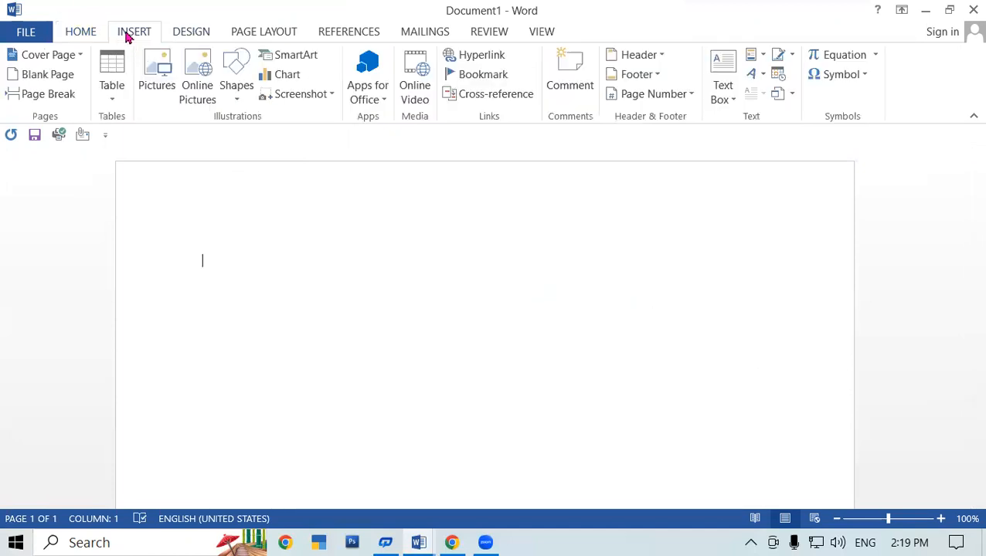
click(111, 81)
click(285, 267)
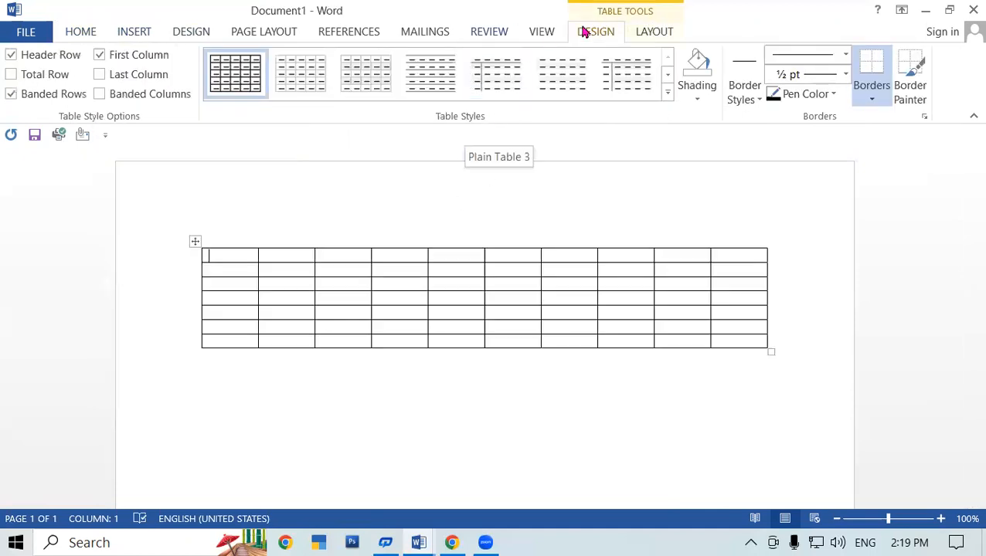
Delete the table's last column using the Delete Cells option "Delete entire column"
click(623, 30)
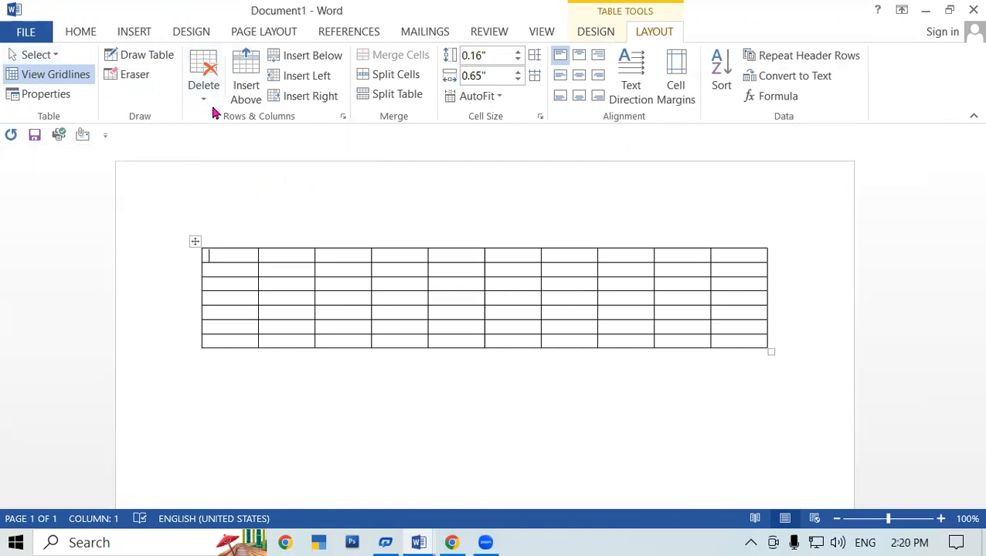
click(715, 283)
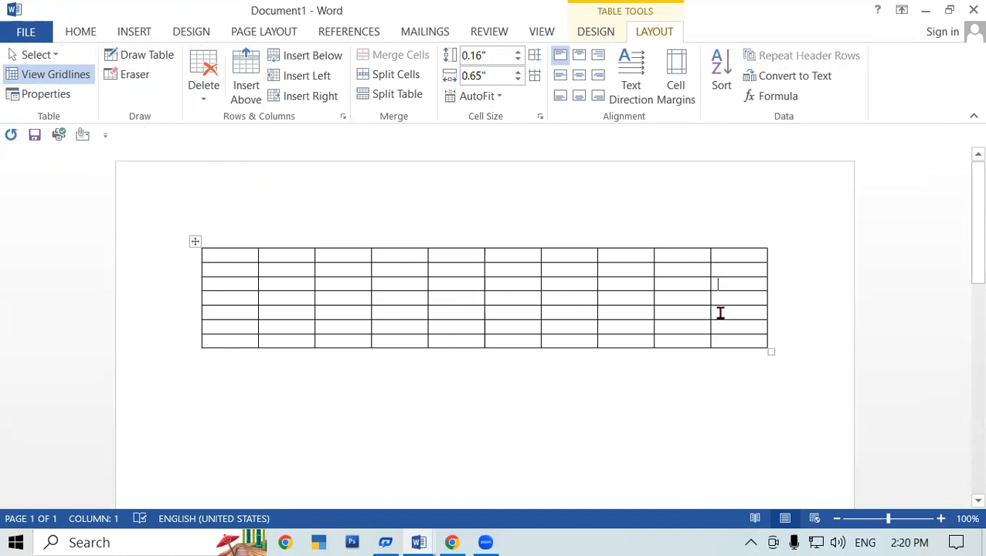
click(215, 96)
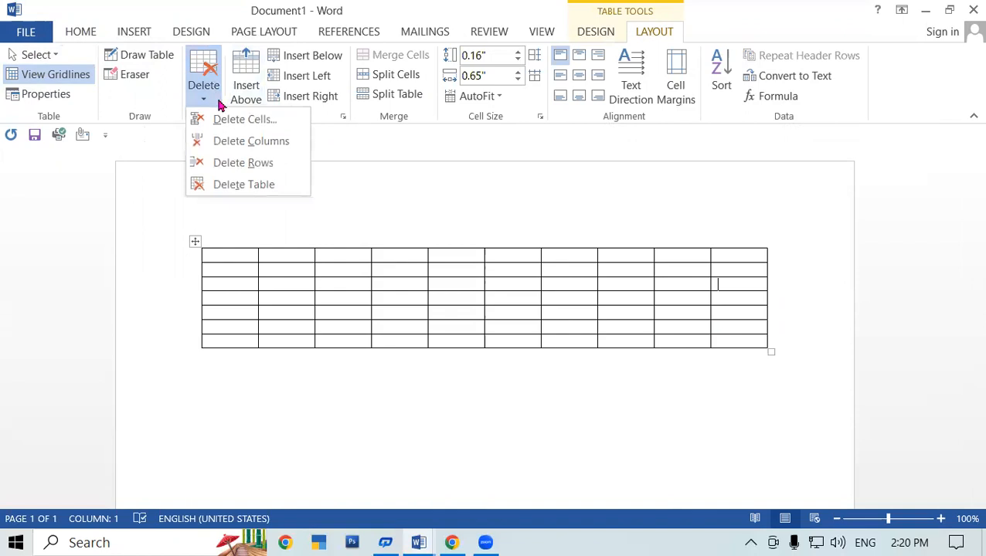
click(244, 120)
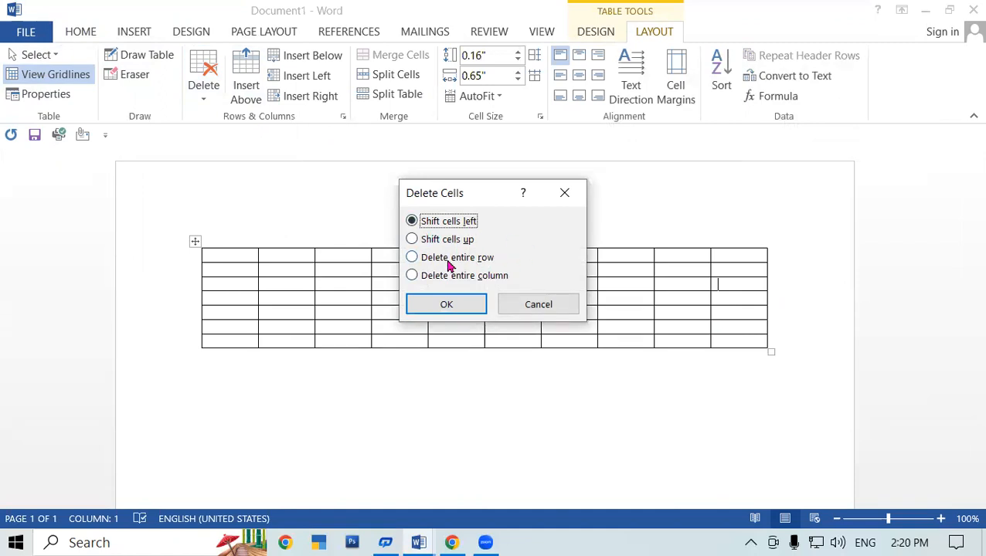
click(466, 278)
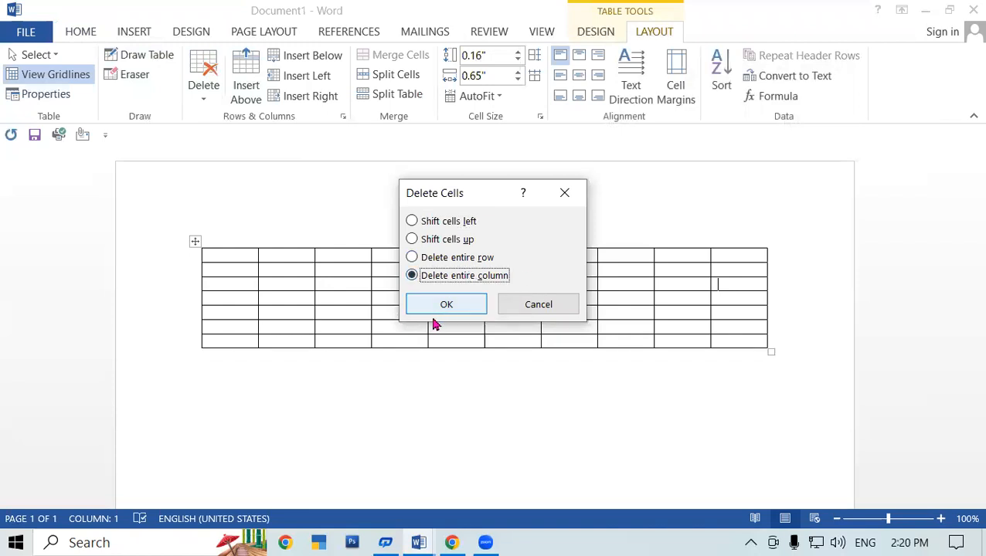
click(442, 305)
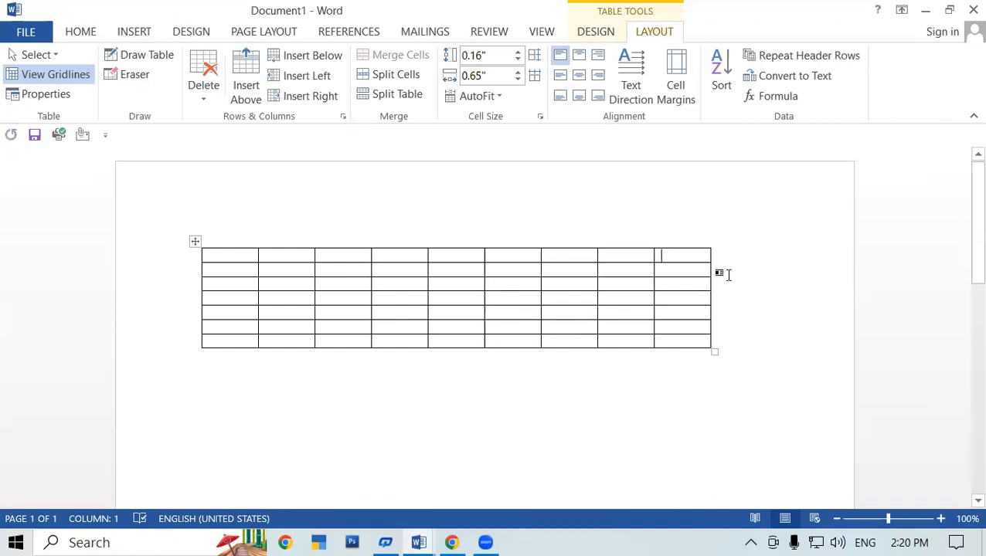
Delete the table's eighth column using the Delete Columns command
click(630, 271)
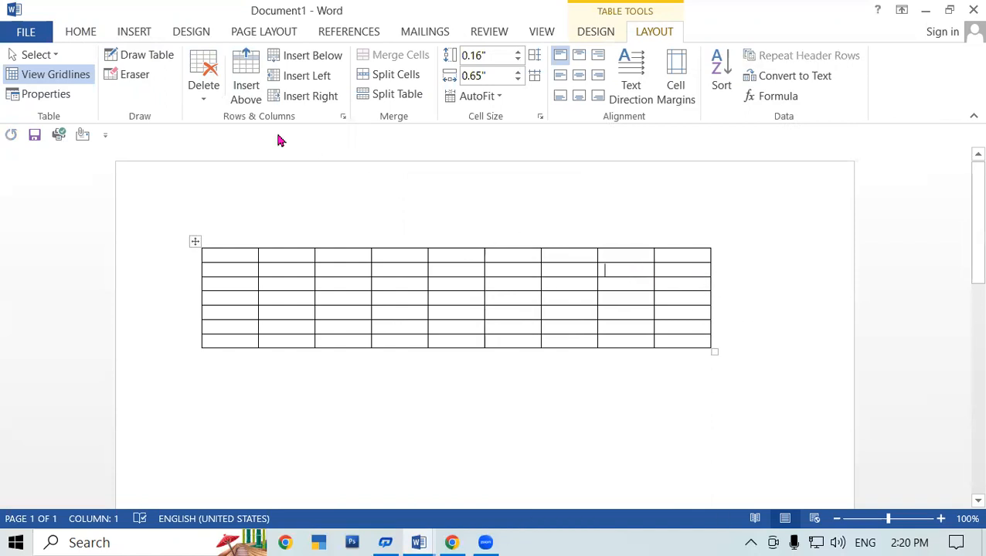
click(205, 87)
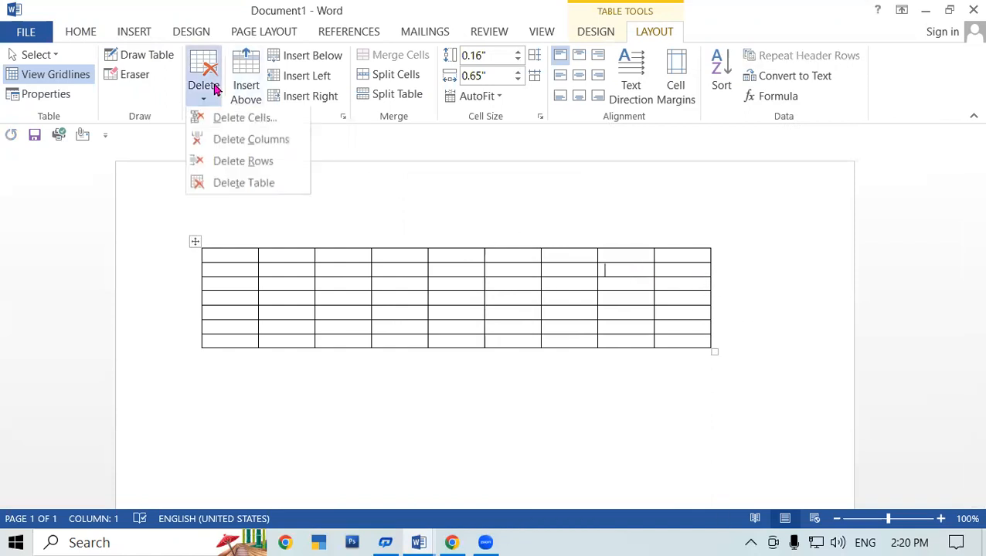
click(229, 141)
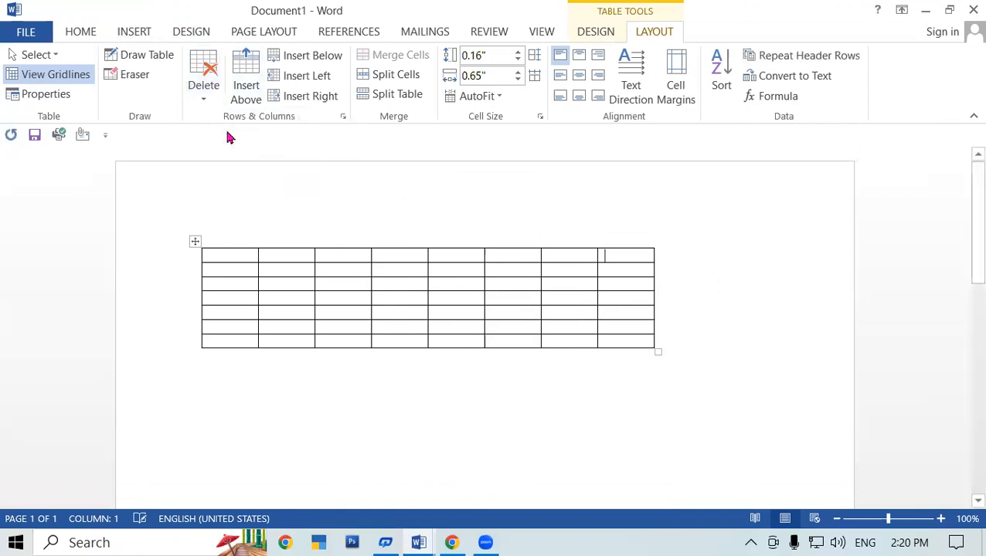
Delete the table's first row, followed by the whole table
click(204, 88)
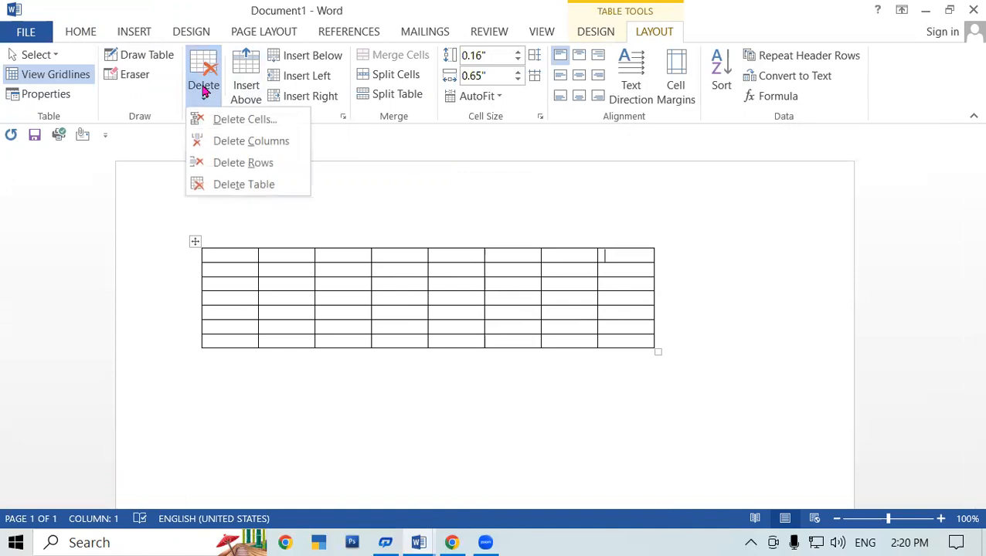
click(237, 164)
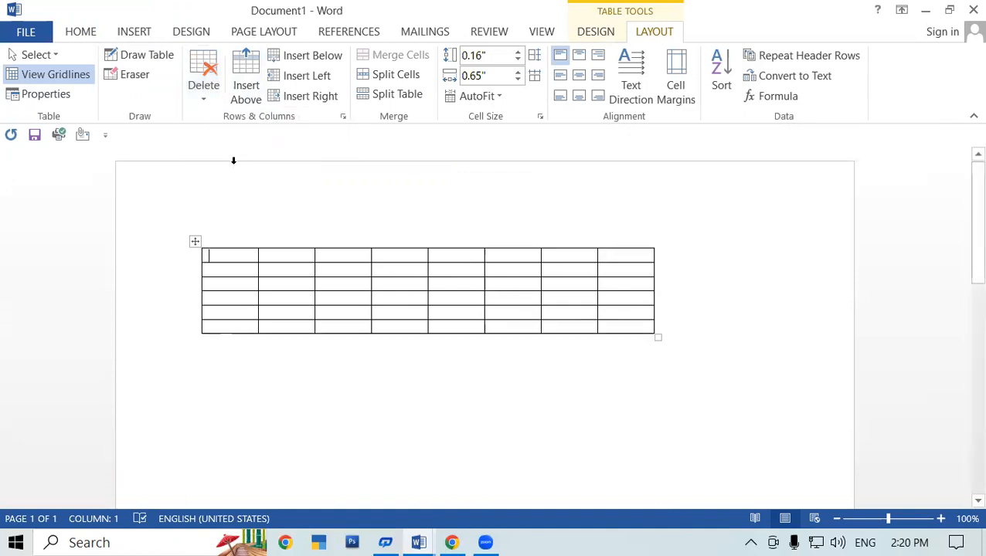
click(206, 102)
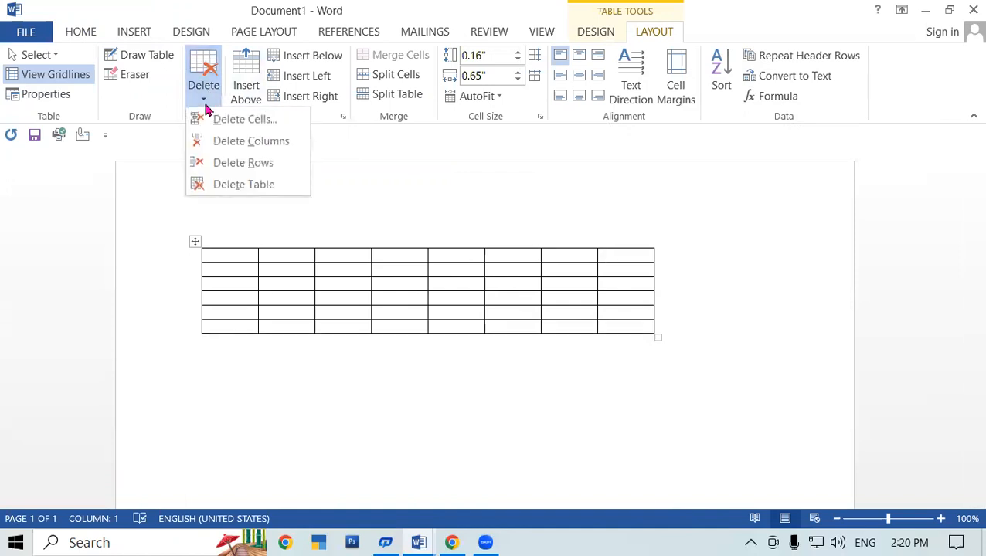
click(225, 186)
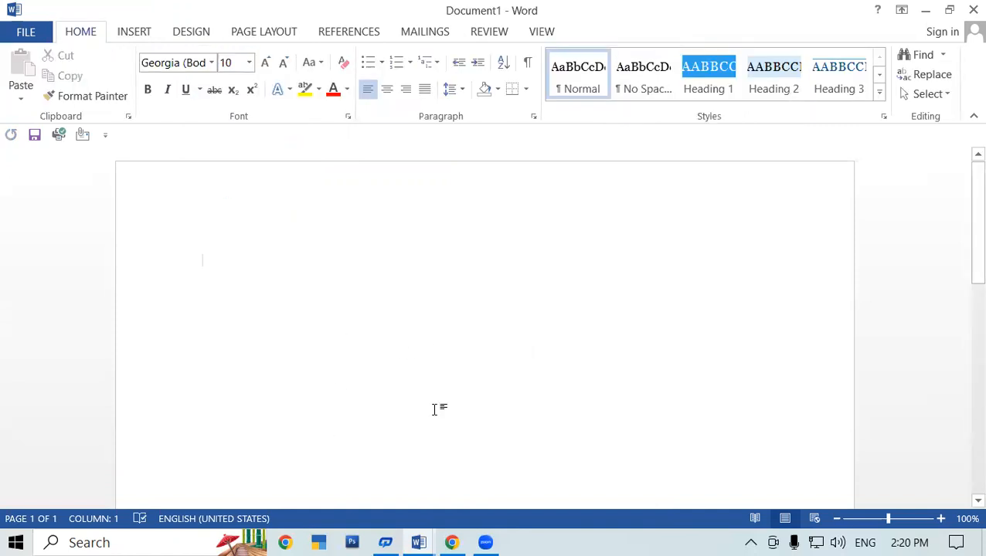
Undo the table, row and column deletions to restore the 10-column, 7-row table
key(ctrl+z)
key(ctrl+z)
key(ctrl+z)
key(ctrl+z)
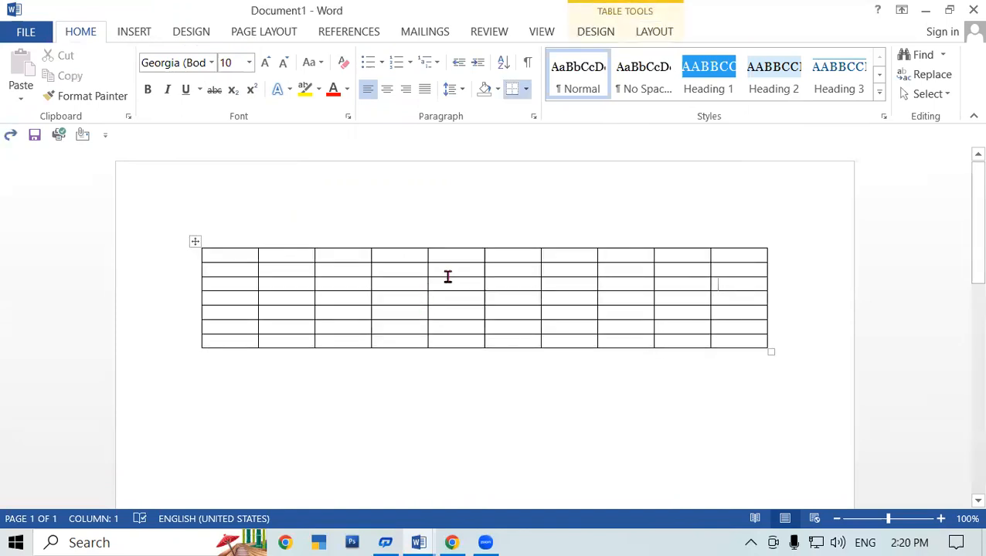
Move the whole table further down the page, keeping it aligned with the left margin
click(650, 34)
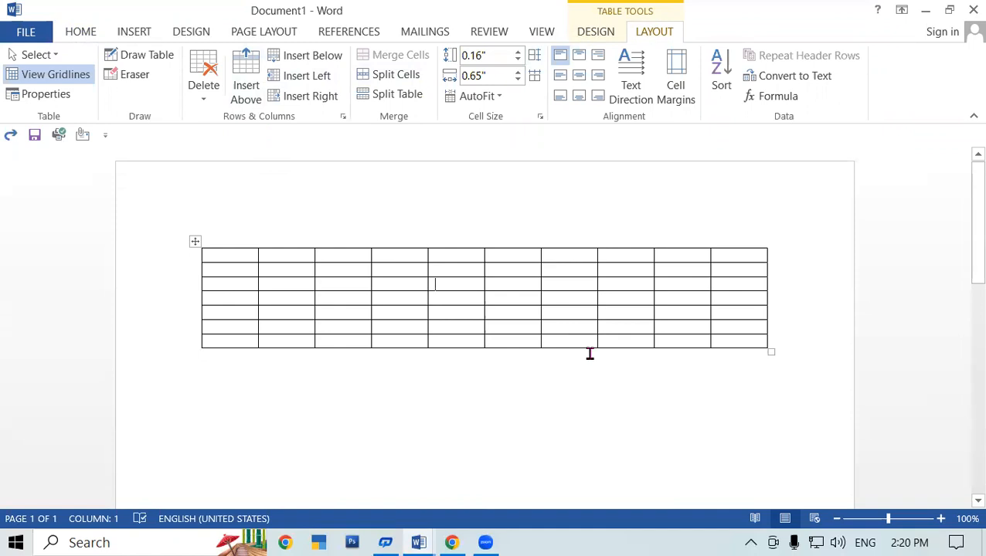
click(194, 242)
drag(195, 276, 198, 308)
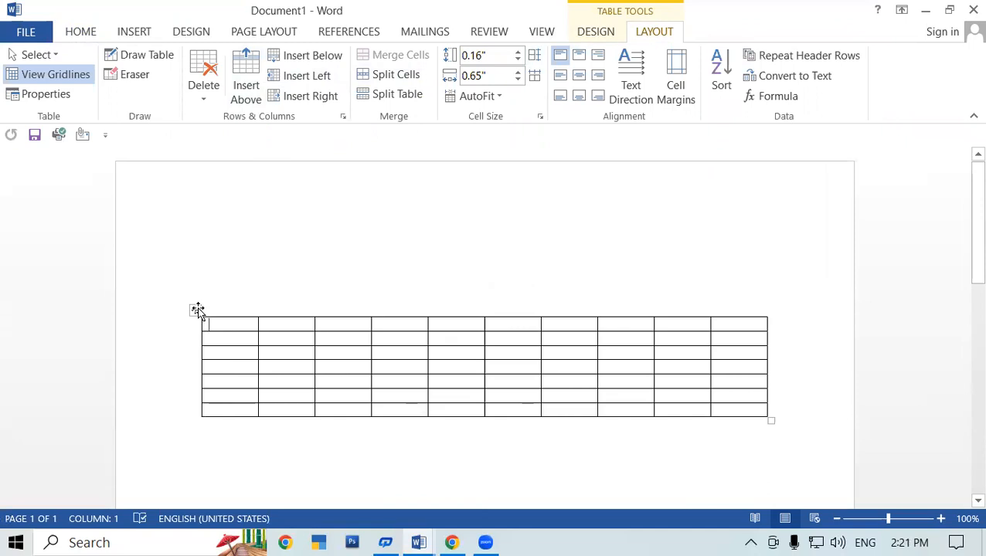
Insert two new rows above the table's first row and clear the selection
mouse_move(257, 310)
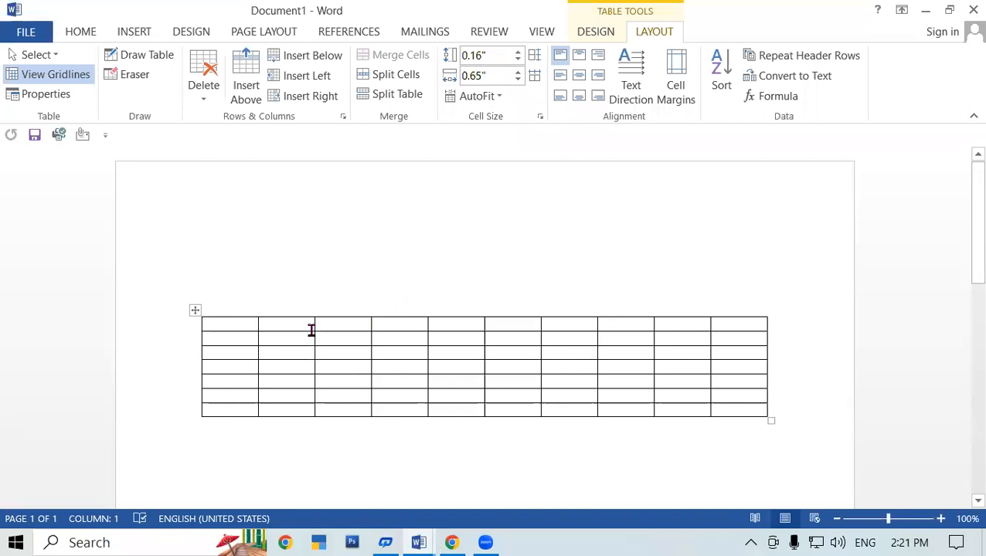
click(247, 90)
click(248, 89)
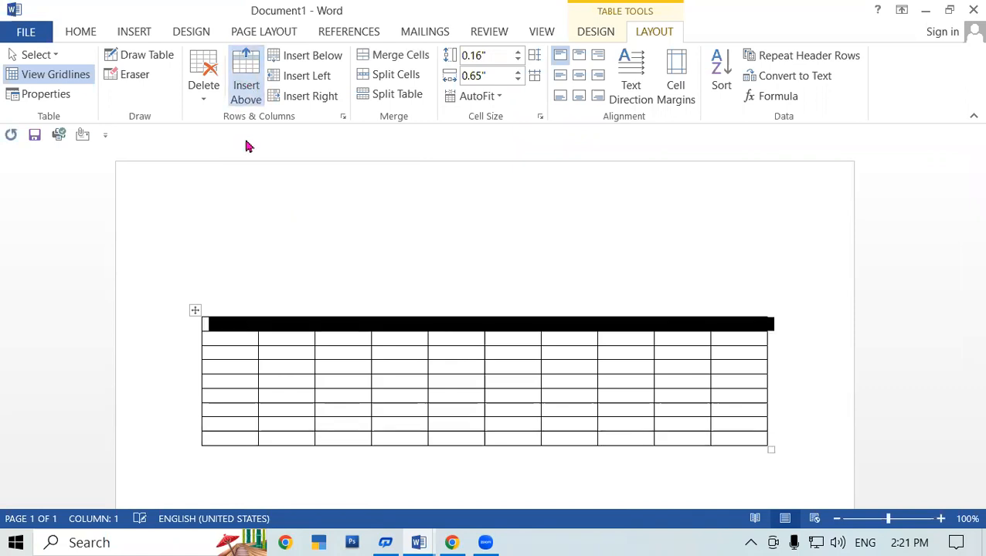
click(321, 266)
Insert six more rows above the table's first row and clear the row selection
scroll(326, 272, down, 3)
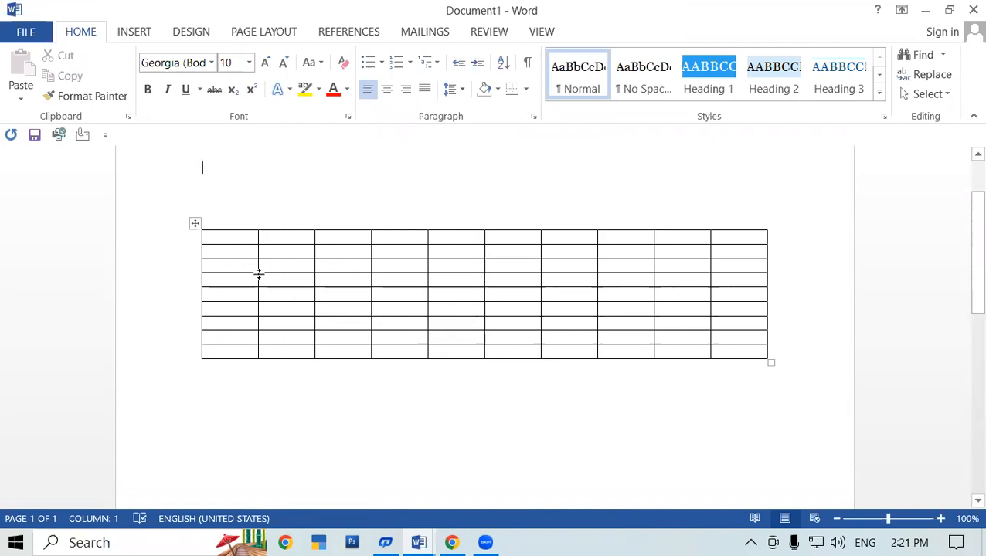
click(227, 241)
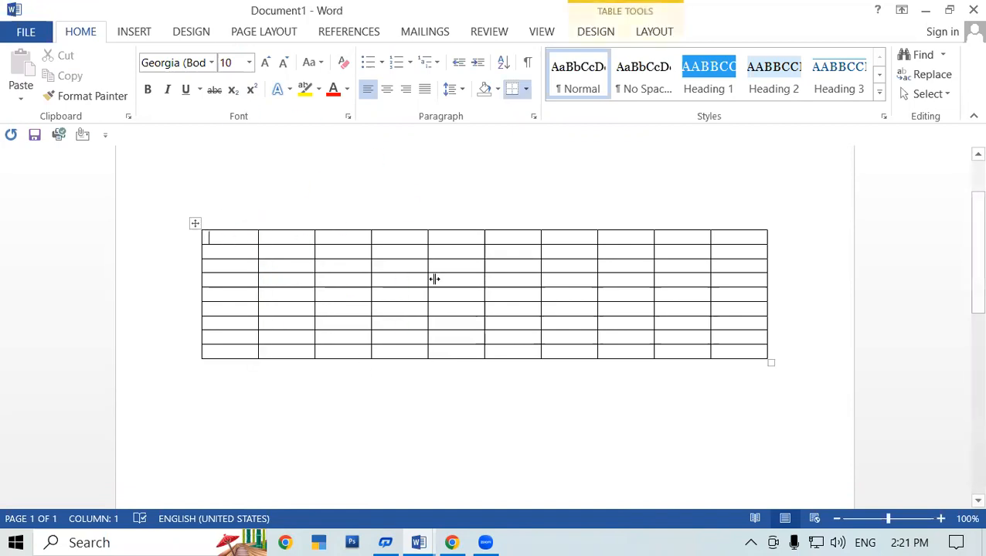
click(666, 36)
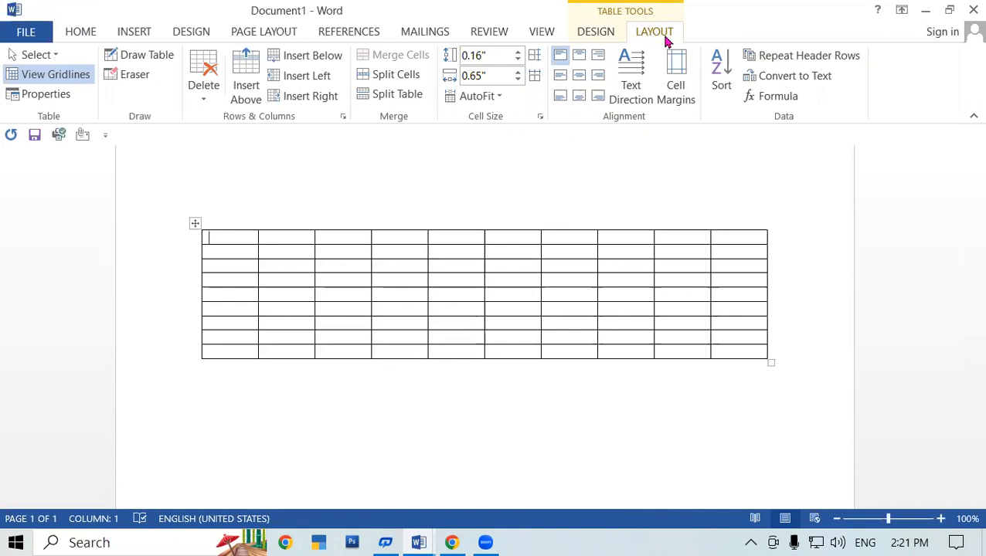
click(247, 77)
click(248, 77)
click(247, 77)
click(247, 78)
click(247, 77)
click(247, 77)
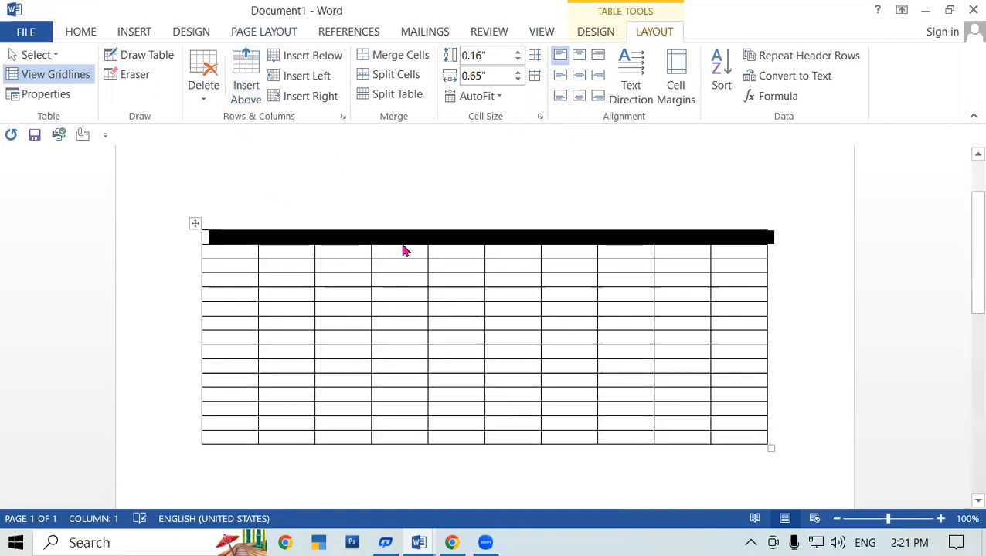
click(429, 338)
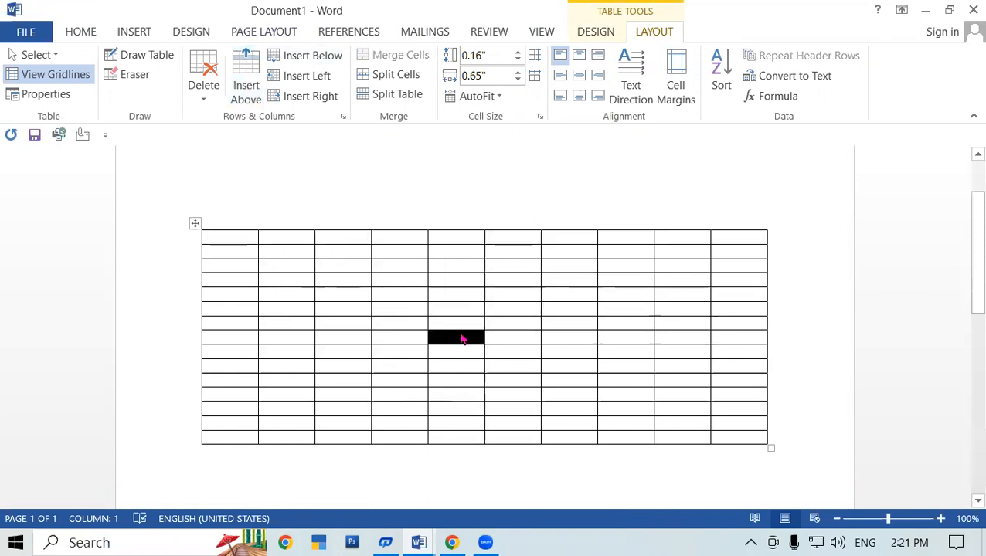
triple_click(601, 332)
click(581, 224)
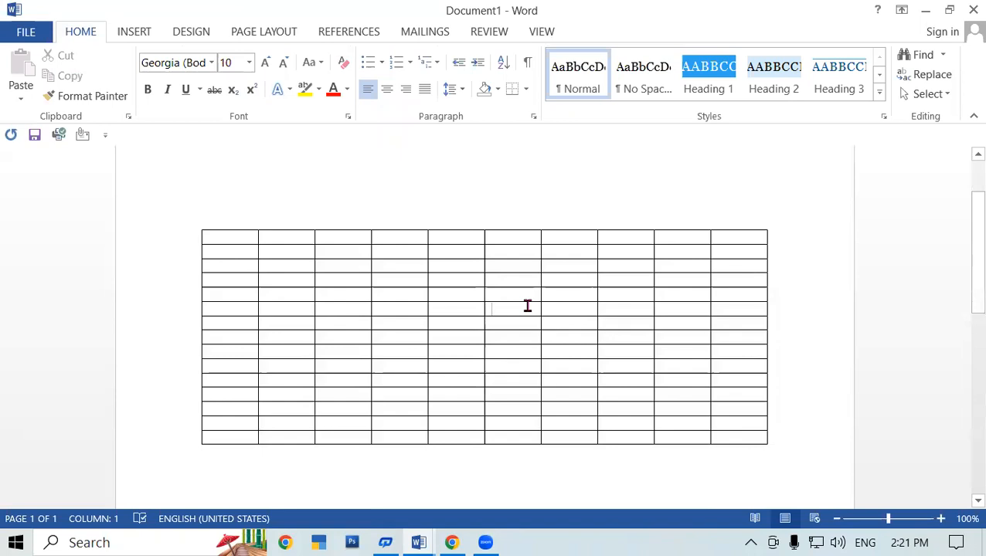
Insert three new rows below the table's last row
click(527, 307)
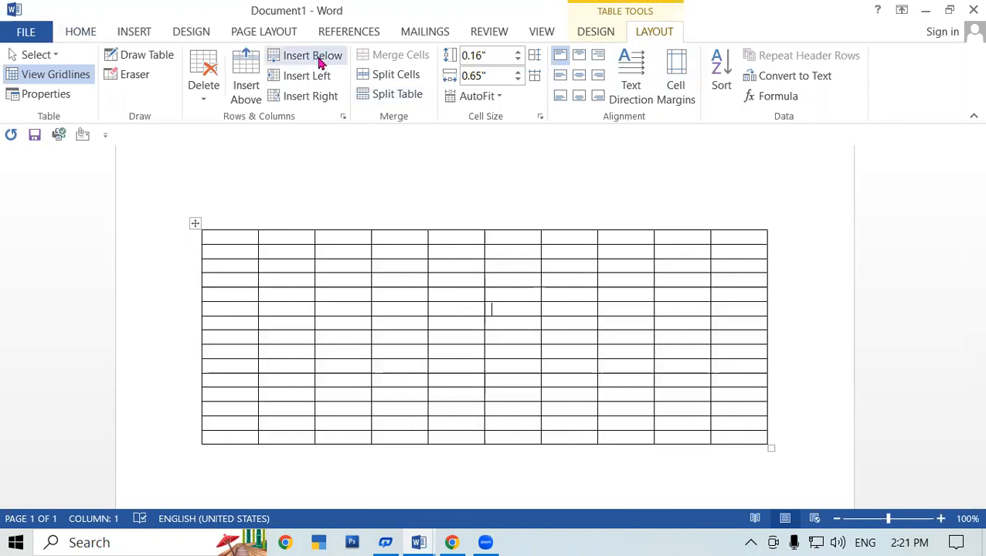
scroll(517, 328, down, 3)
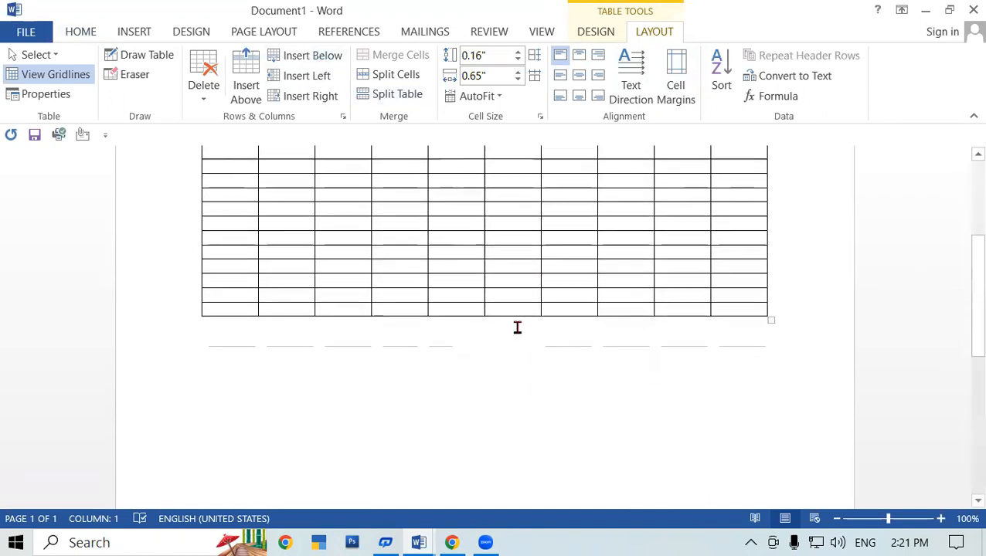
click(237, 309)
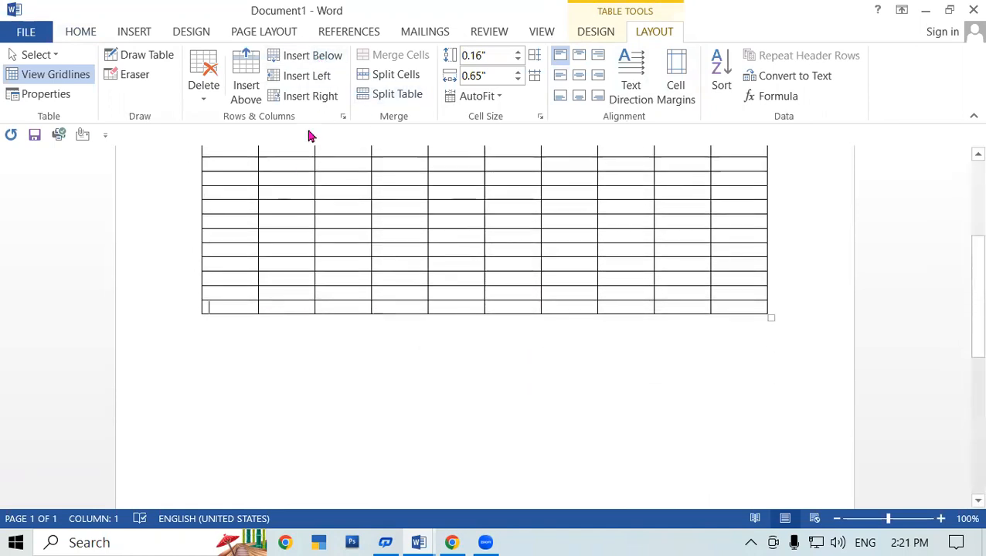
click(317, 61)
click(317, 62)
click(317, 62)
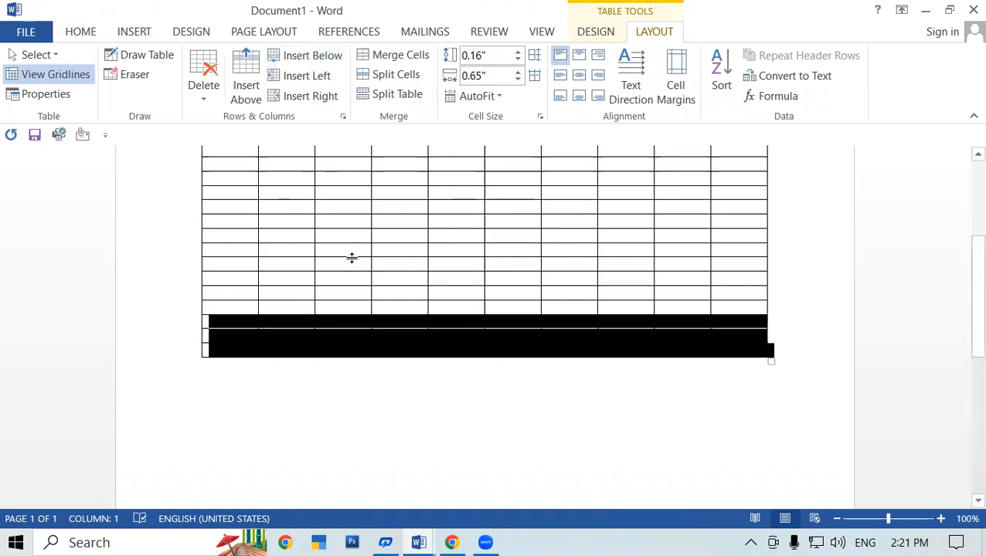
Insert three new columns to the left of the table's third column
click(336, 323)
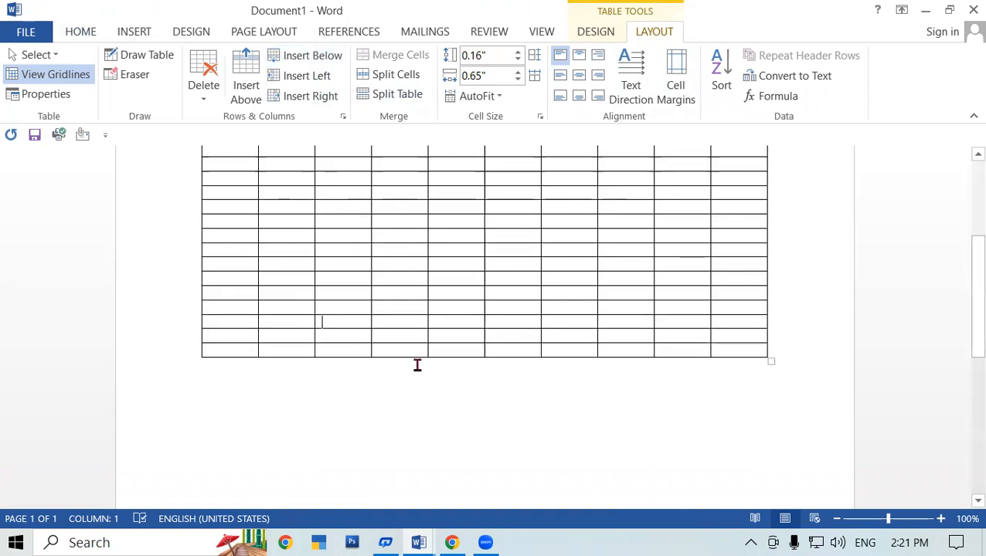
scroll(405, 348, up, 2)
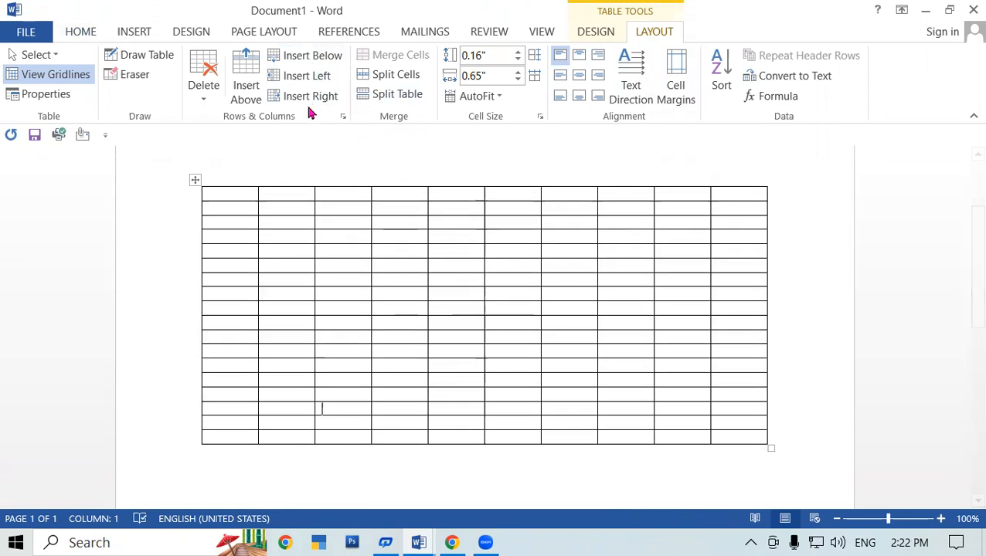
click(322, 81)
click(322, 80)
click(321, 81)
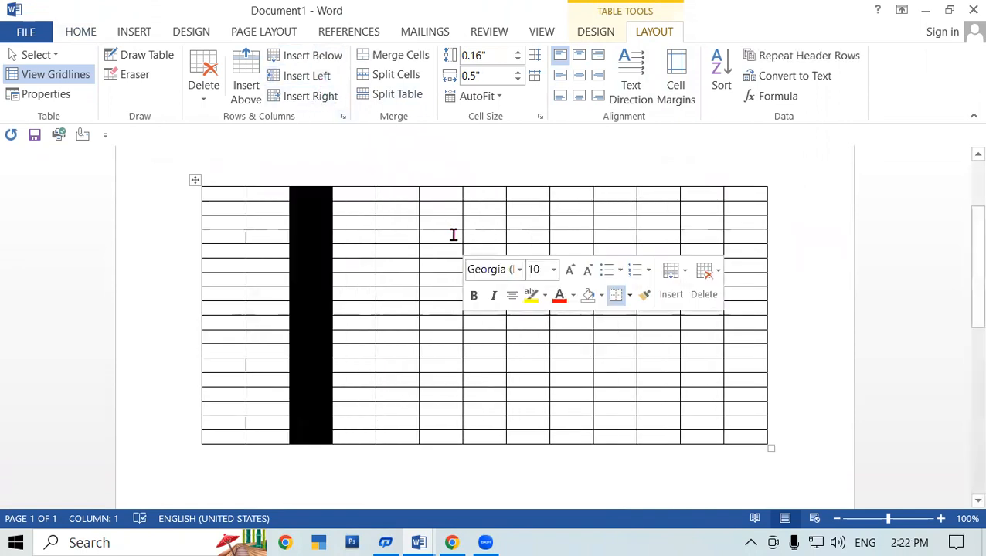
Insert four new columns to the right of the table's sixth column and clear the selection
click(453, 236)
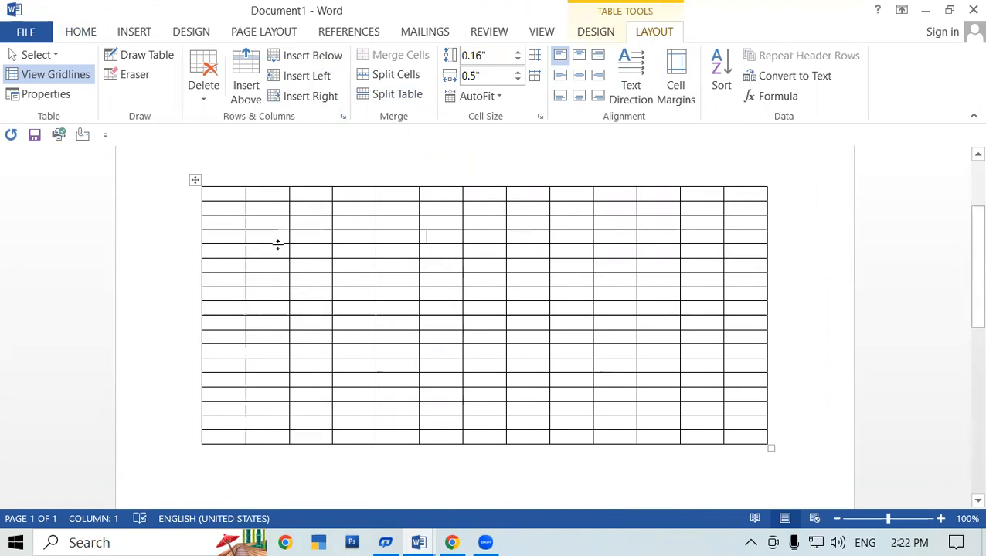
mouse_move(393, 168)
click(313, 97)
click(313, 100)
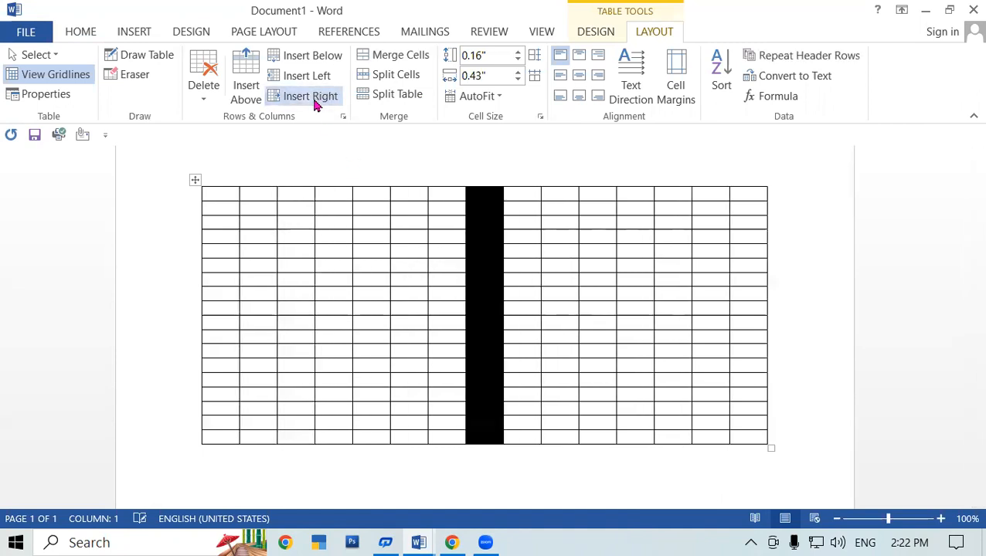
click(334, 104)
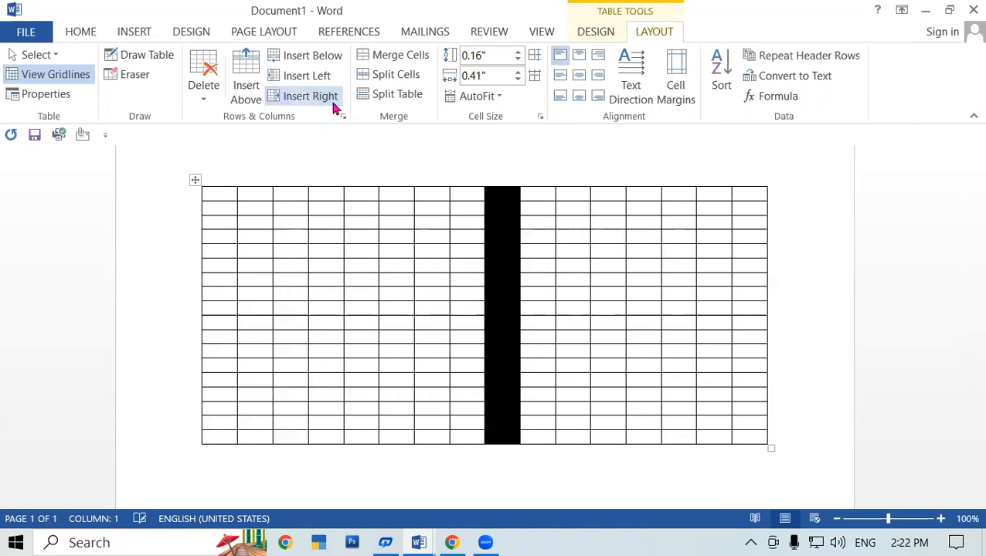
click(333, 103)
click(797, 282)
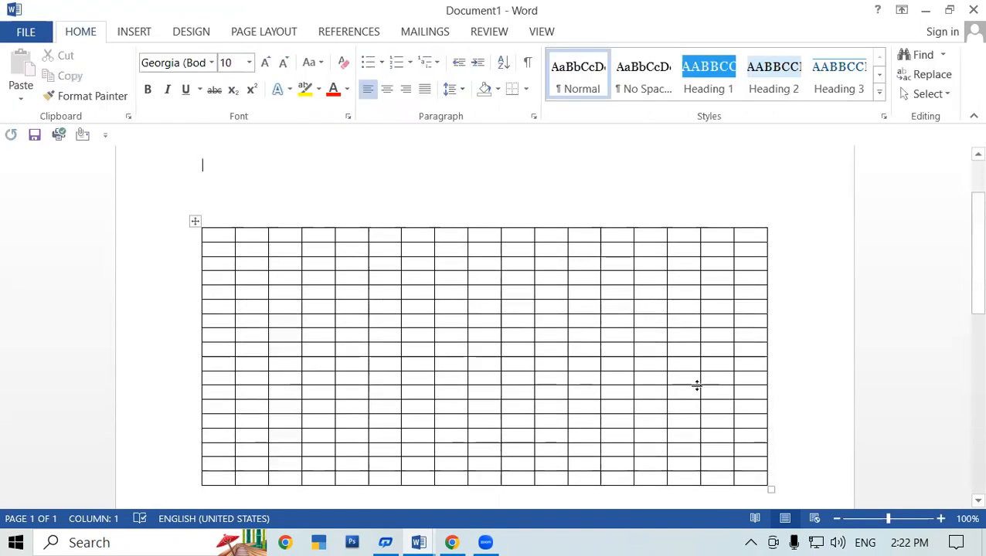
Merge the block of cells spanning columns 4 to 14 and rows 3 to 7 into one cell
scroll(695, 381, down, 3)
scroll(698, 335, up, 2)
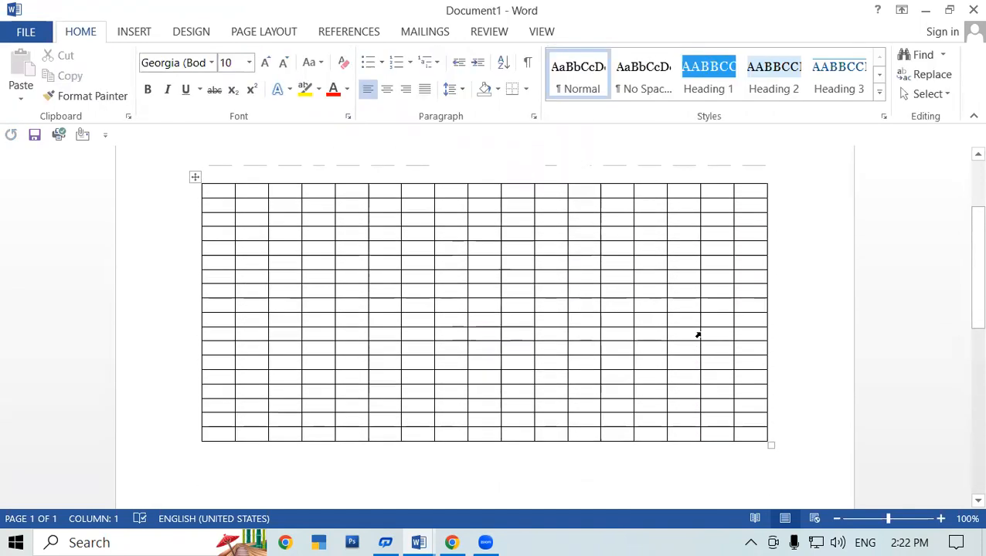
click(487, 278)
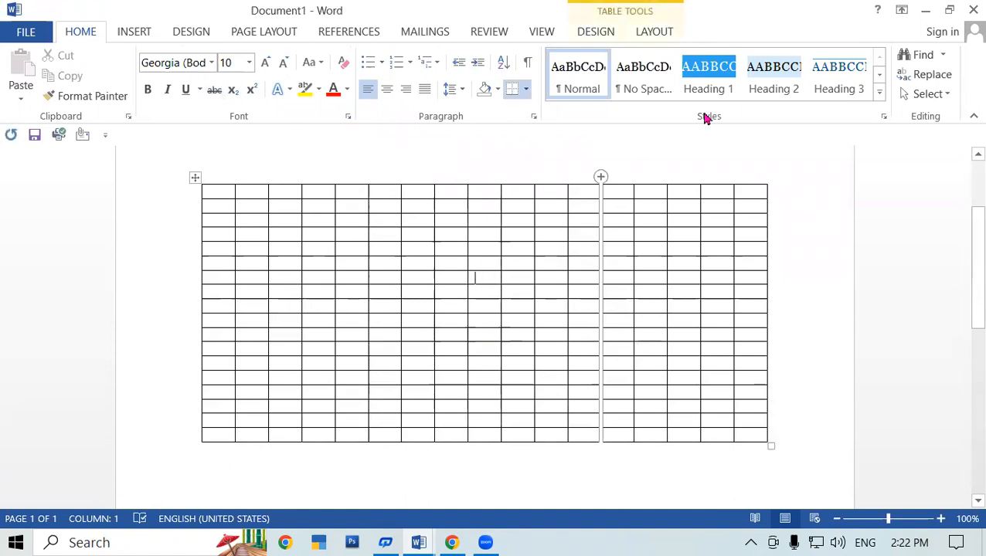
click(652, 31)
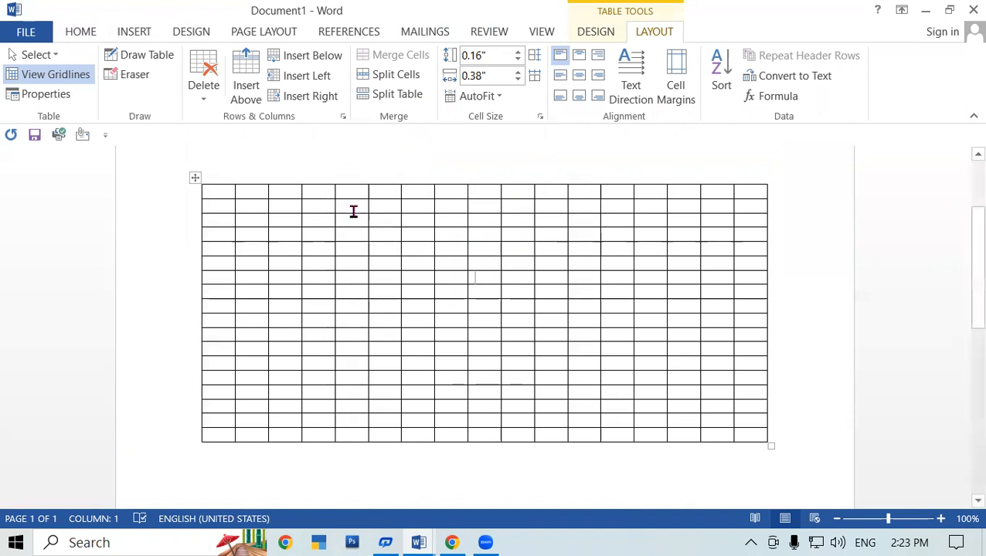
drag(349, 211, 632, 257)
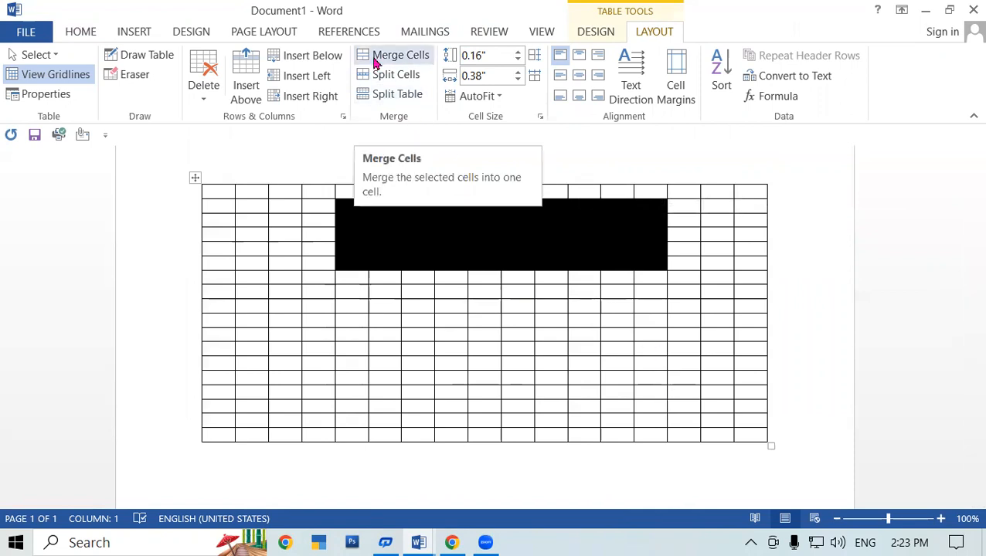
click(546, 319)
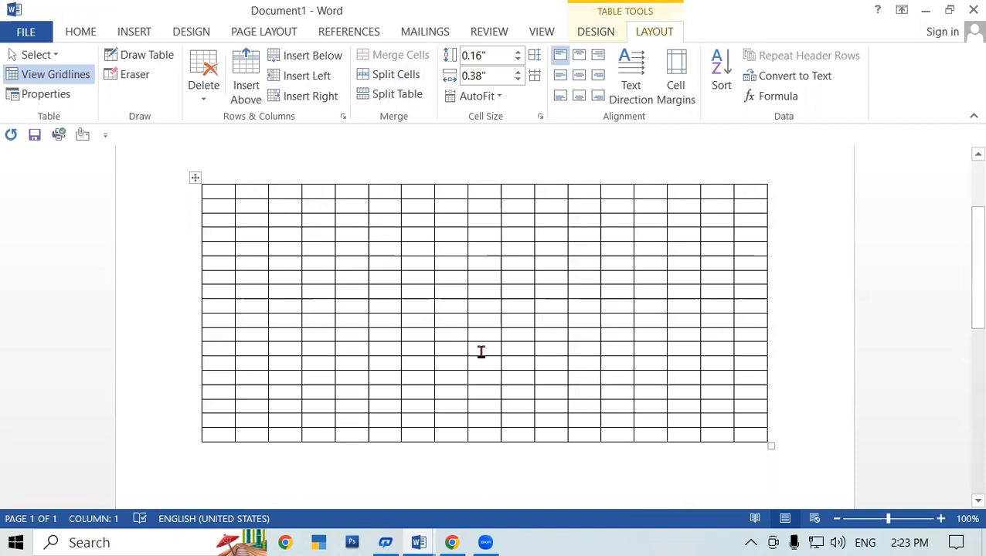
drag(318, 225, 660, 282)
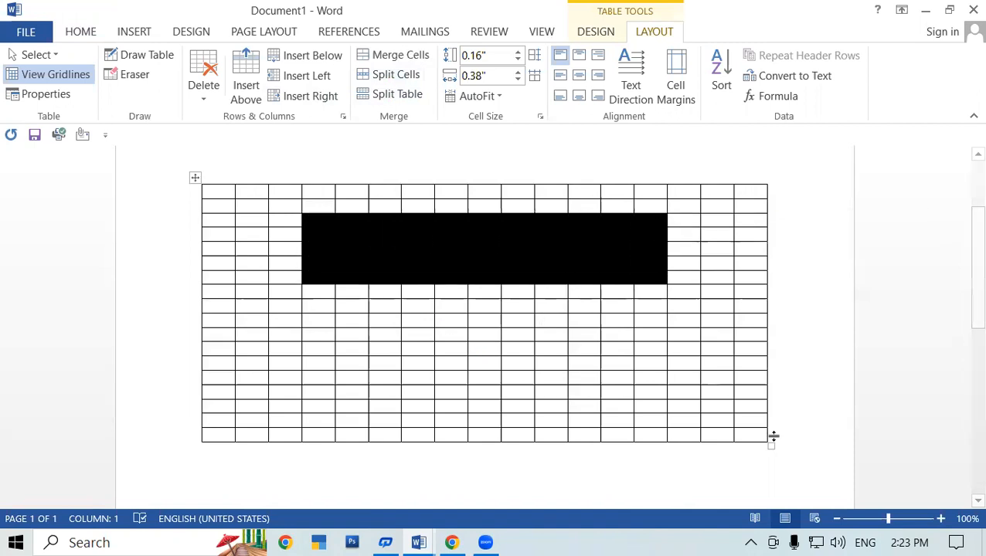
click(391, 58)
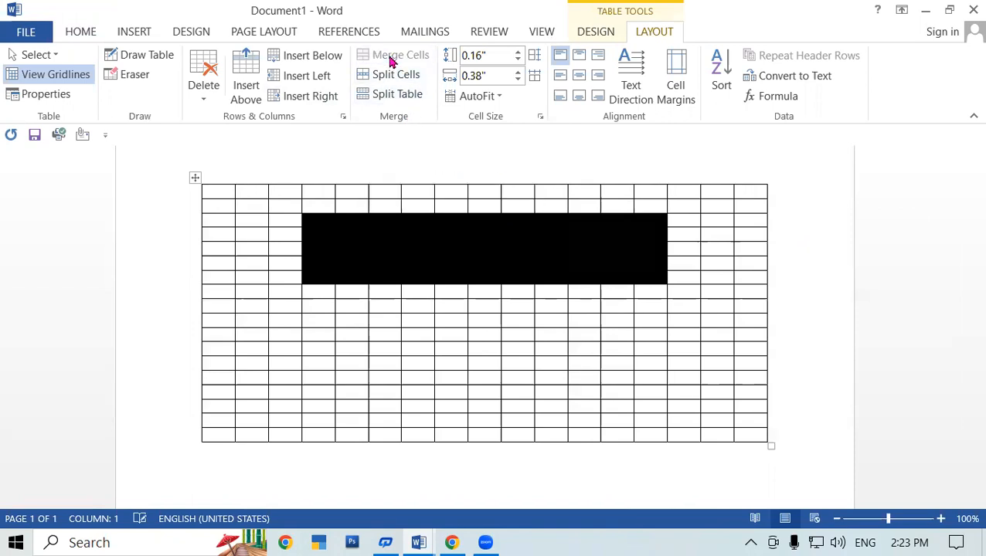
click(489, 335)
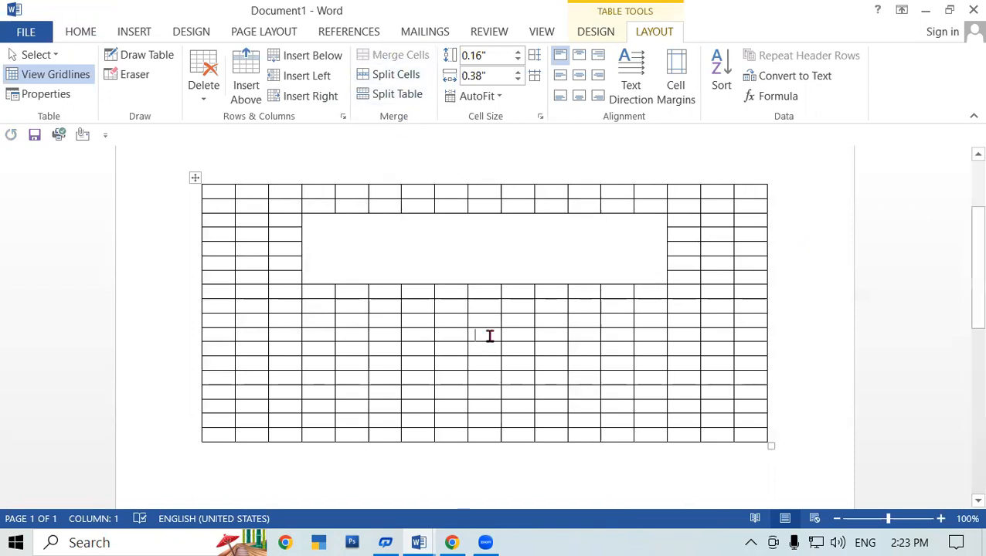
Enter the title STUDENT DATABASE centred in the middle of the merged cell
click(469, 257)
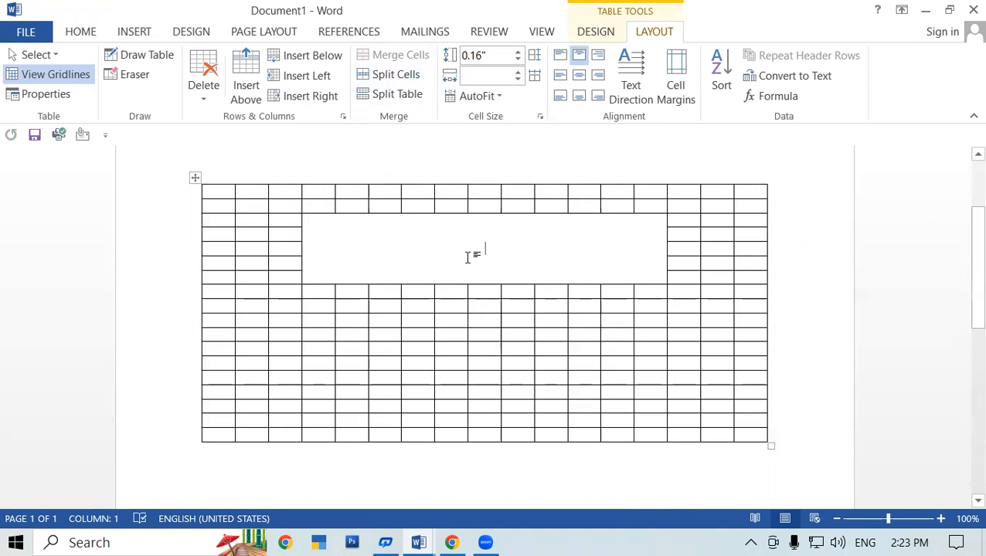
text(ST)
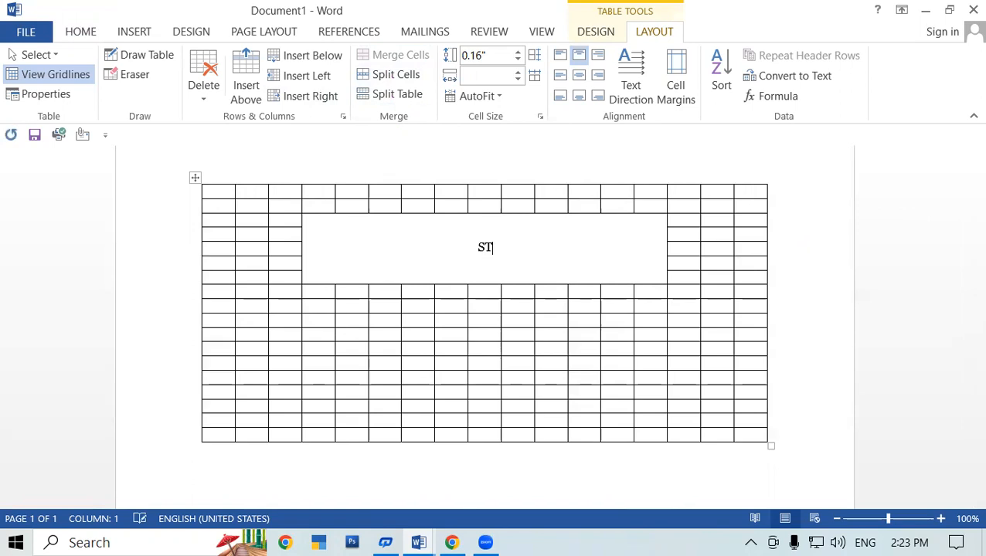
text(UDENT DATABASE)
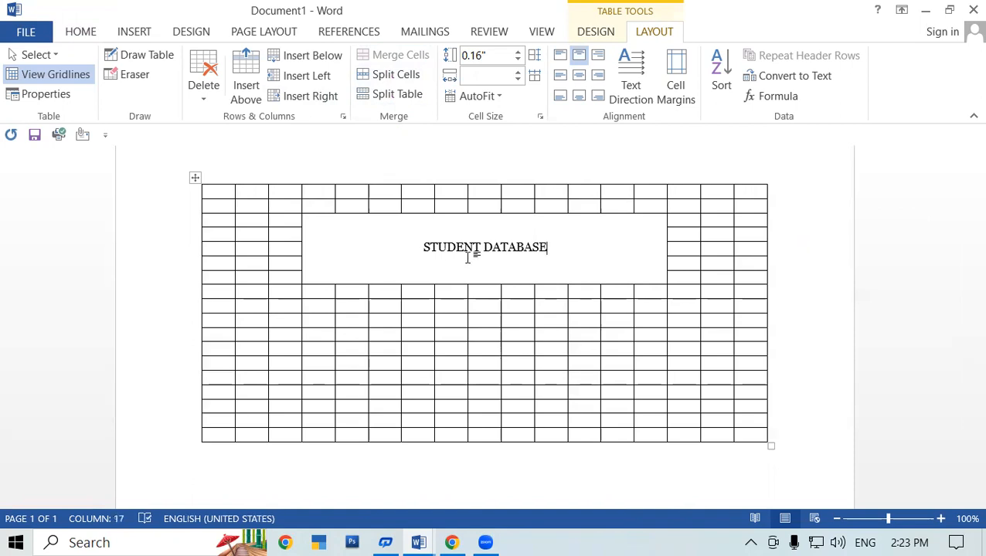
Enlarge the STUDENT DATABASE title to about twice its original font size and clear its selection
key(shift+Left)
key(shift+Left)
key(shift+Left)
key(shift+Left)
key(shift+Left)
key(shift+Left)
key(shift+Left)
key(shift+Left)
key(shift+Left)
key(shift+Left)
key(shift+Left)
key(shift+Left)
key(shift+Left)
key(shift+Left)
key(shift+Left)
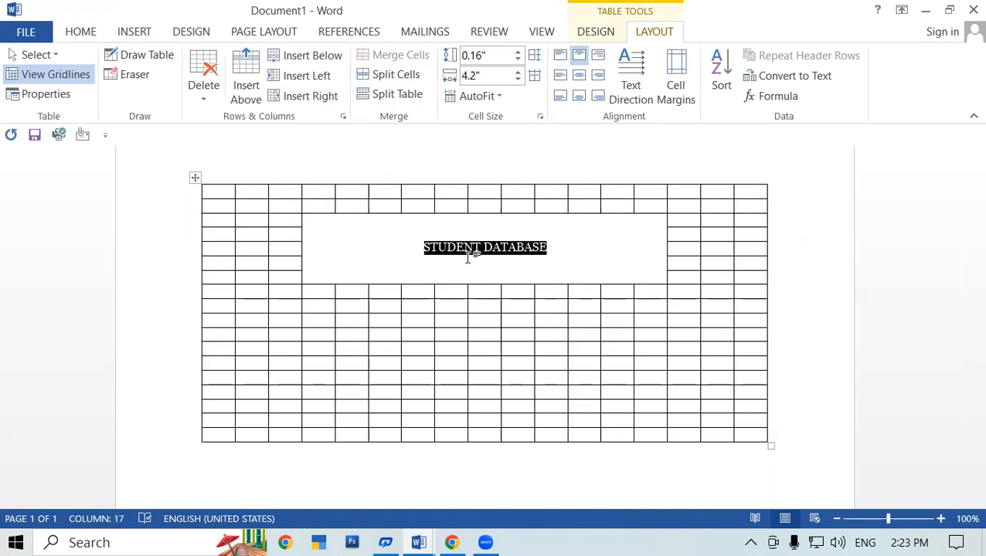
key(ctrl+shift+period)
key(ctrl+shift+period)
key(ctrl+shift+period)
key(ctrl+shift+period)
key(ctrl+shift+period)
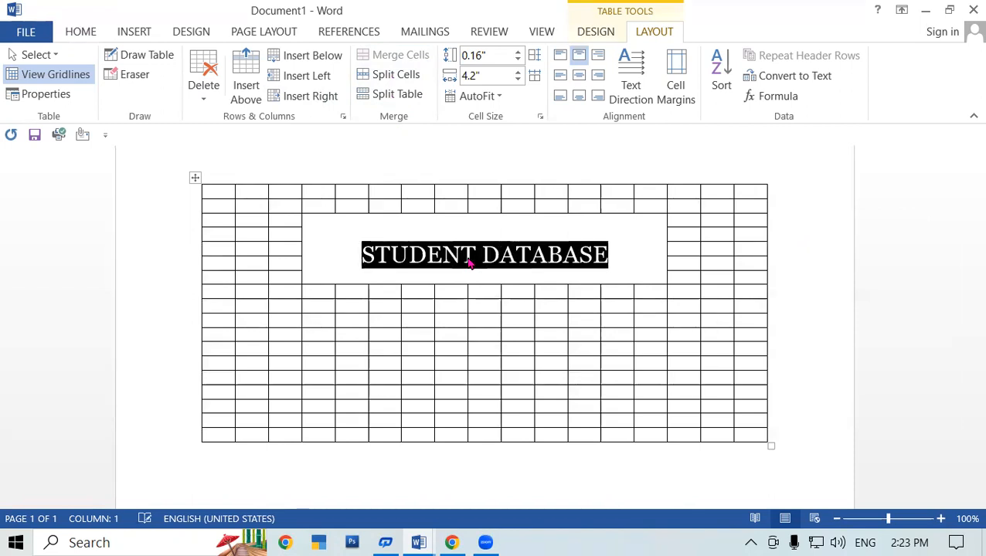
click(635, 379)
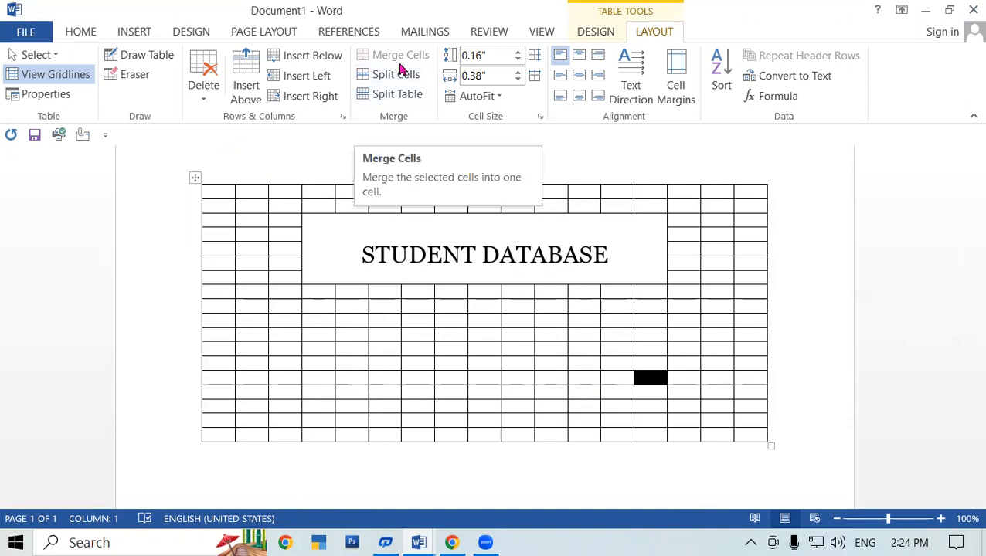
Increase the table's eleventh row height to about 0.22" and briefly select the cells in columns 4 to 9, rows 9 to 12
mouse_move(324, 350)
mouse_down()
mouse_move(334, 358)
mouse_move(337, 345)
mouse_up()
drag(323, 308, 497, 359)
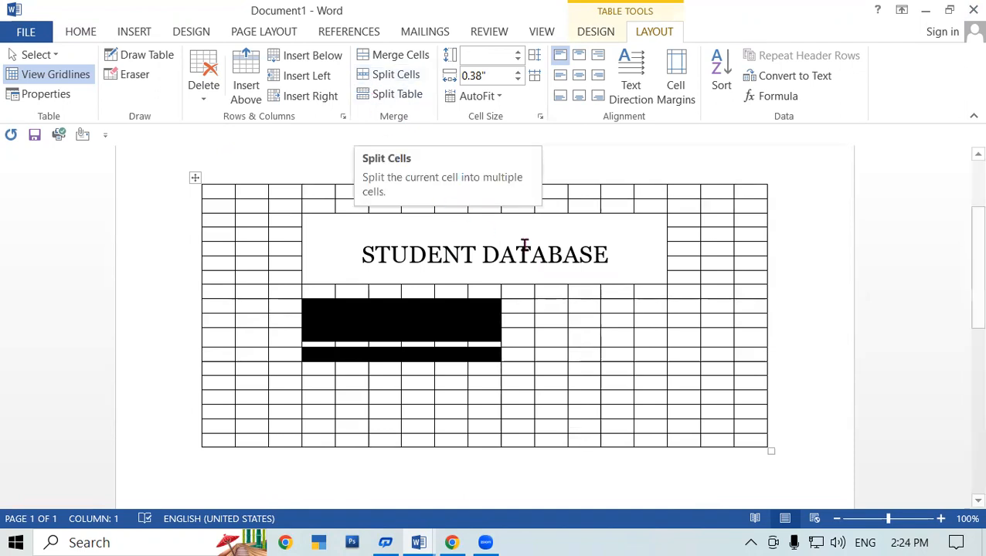
click(602, 249)
Shade the merged title cell with the standard yellow colour
click(439, 231)
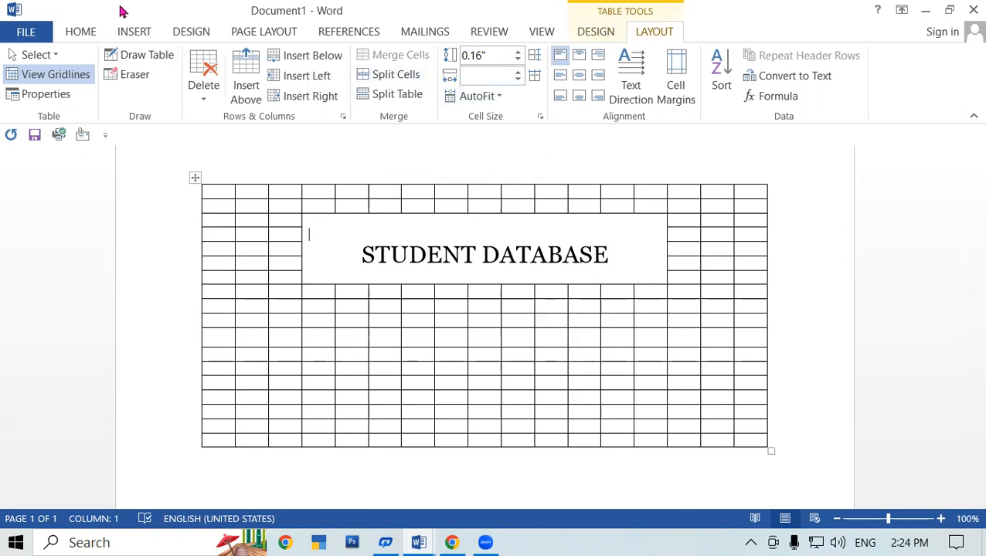
click(81, 32)
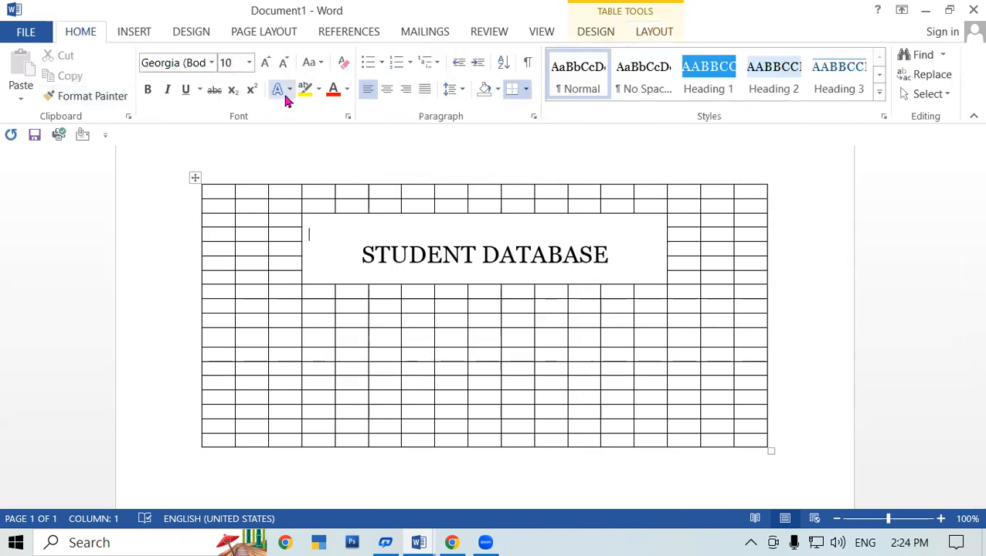
click(498, 90)
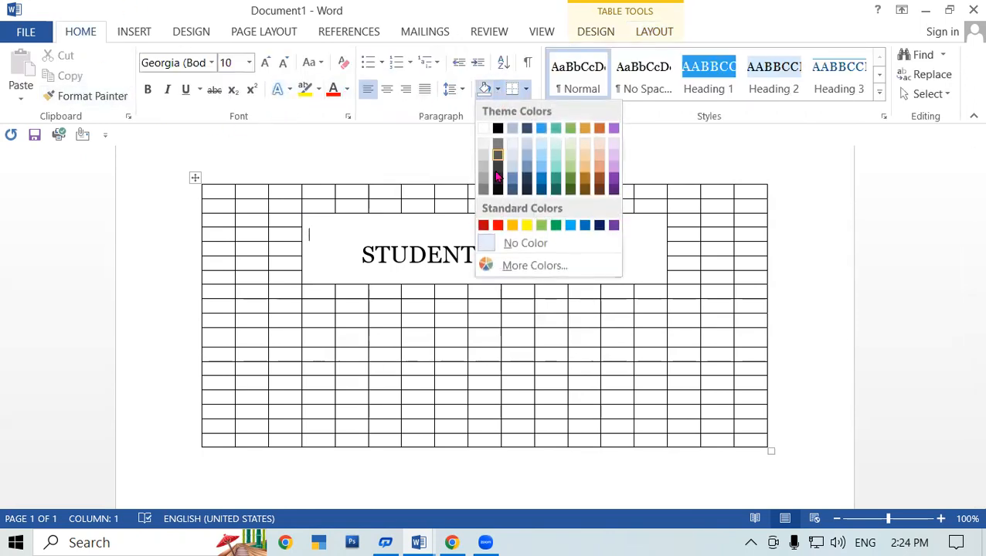
click(526, 225)
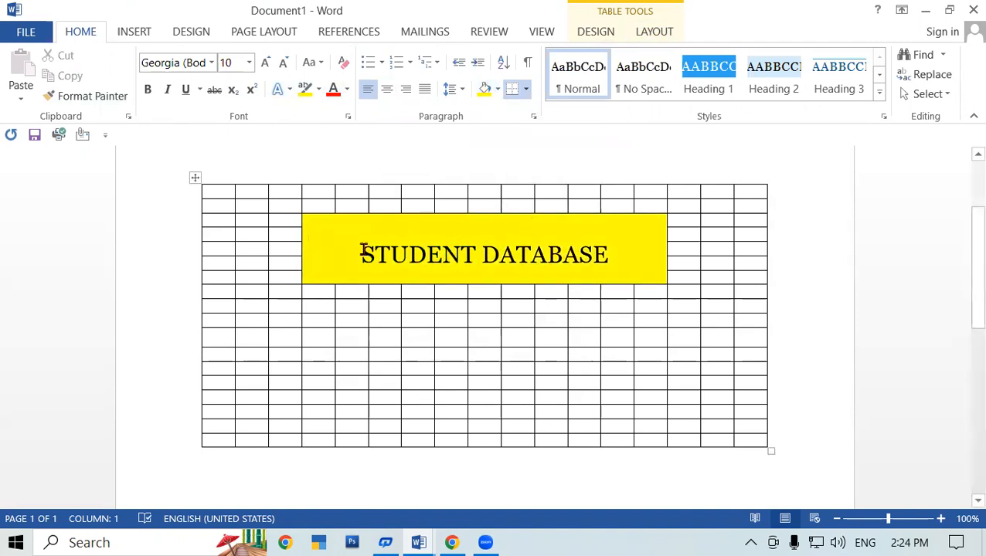
Make the STUDENT DATABASE title bold and clear its selection
drag(361, 254, 609, 255)
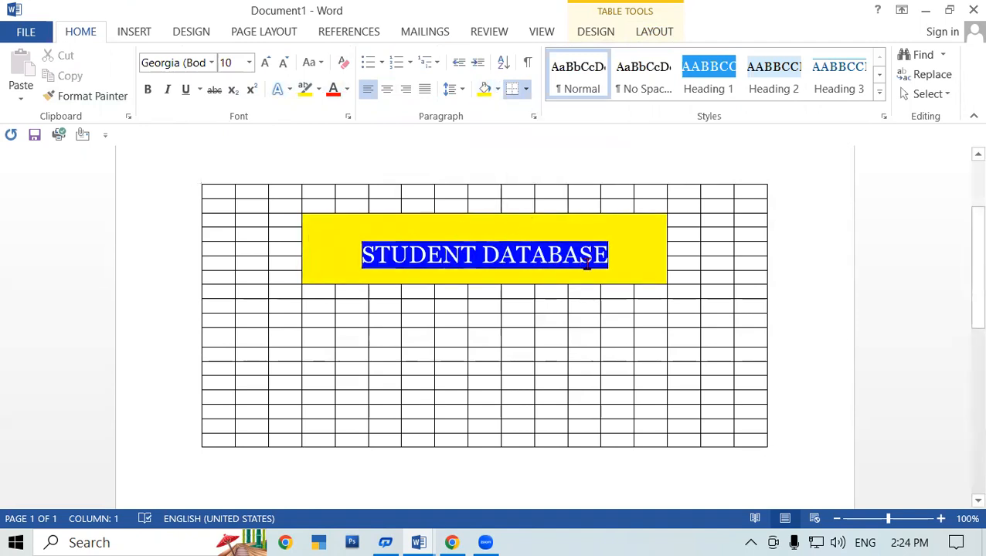
click(146, 89)
click(637, 33)
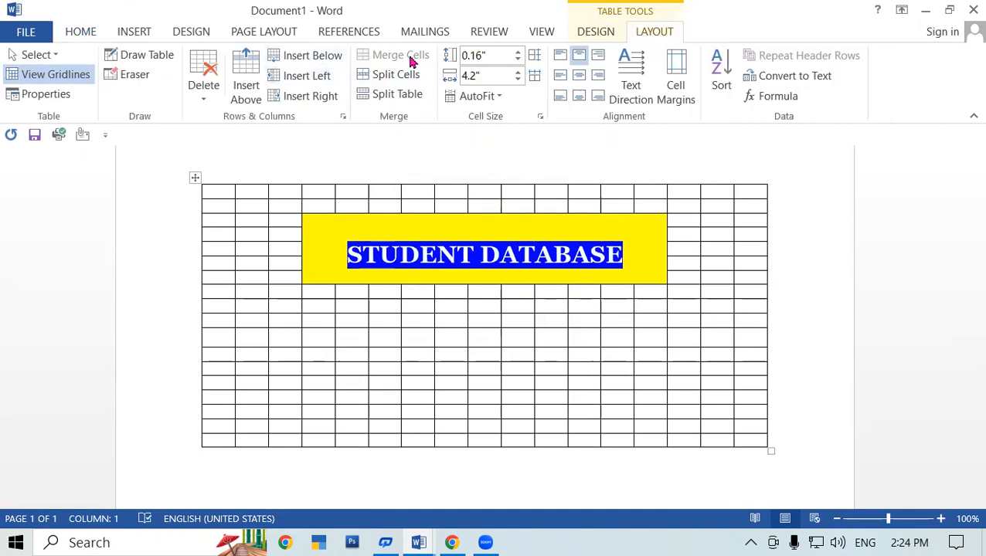
click(534, 323)
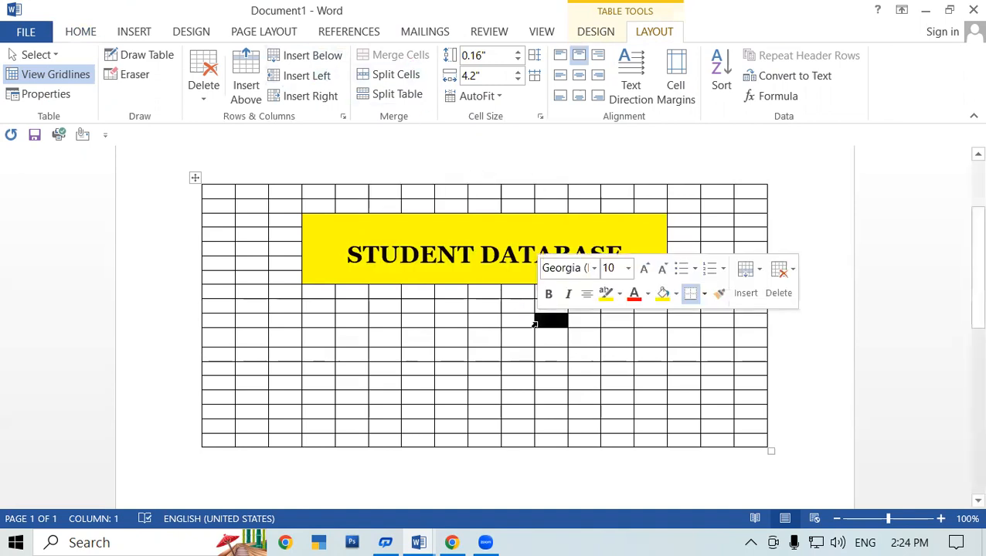
click(548, 338)
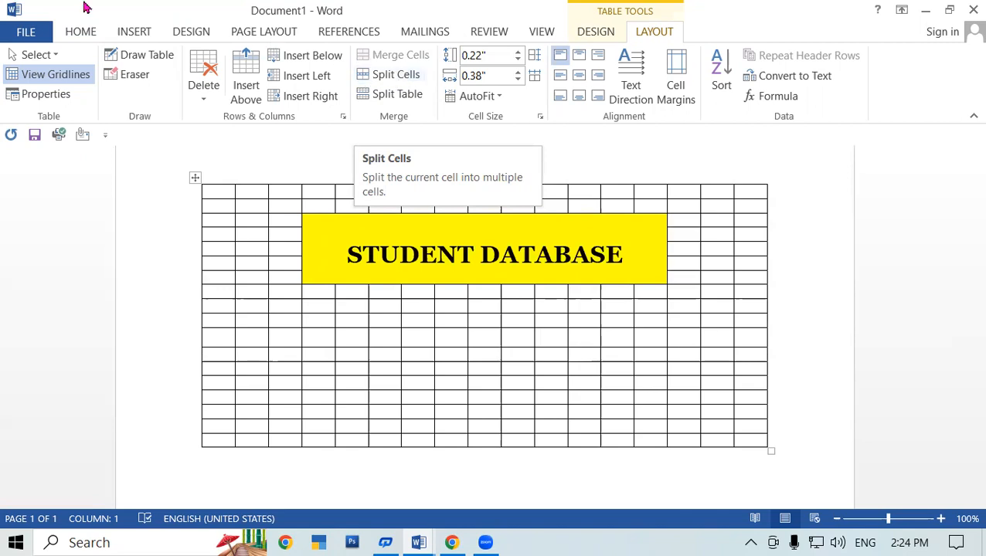
Open the recent document SR NO and bring its student fee table into view
click(26, 31)
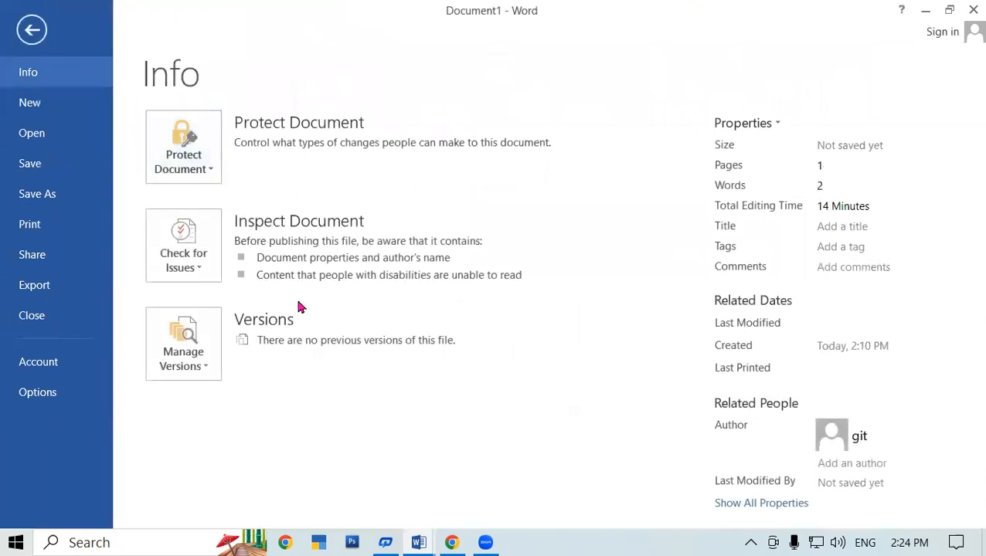
click(49, 38)
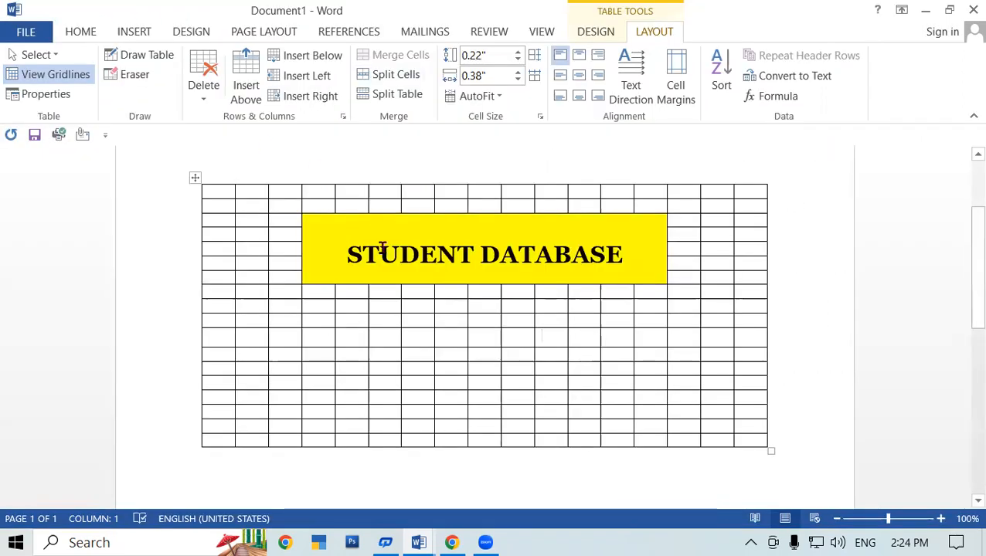
key(ctrl+o)
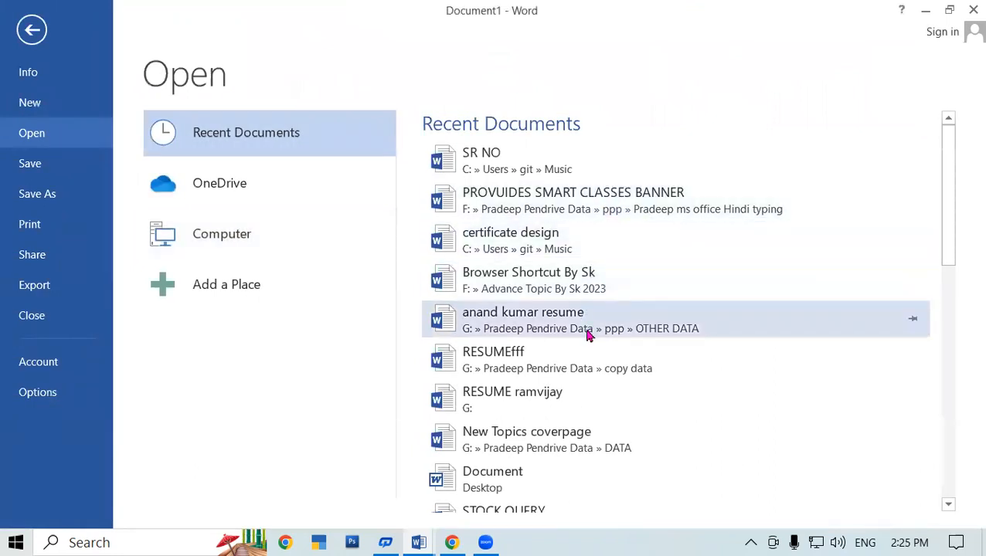
scroll(587, 334, down, 2)
scroll(574, 347, up, 2)
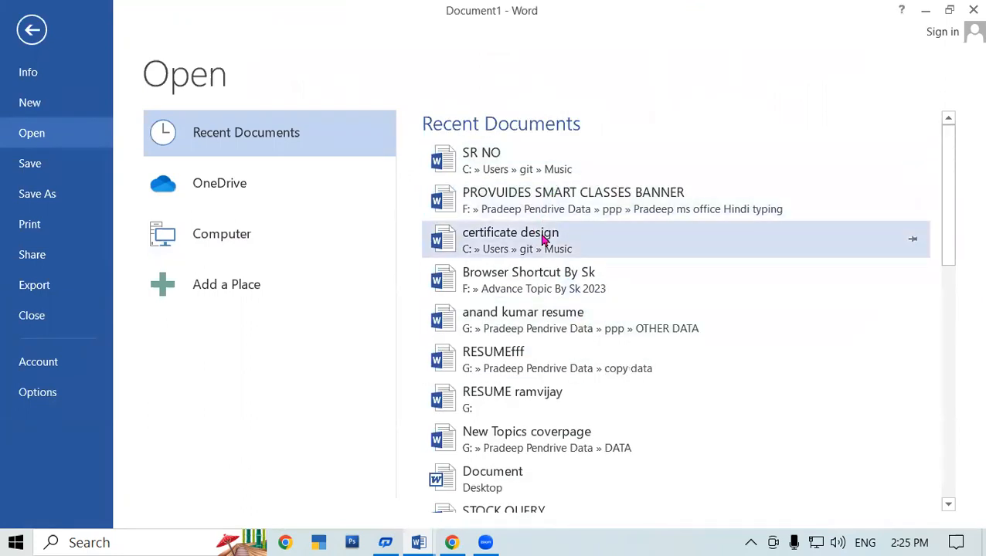
click(522, 173)
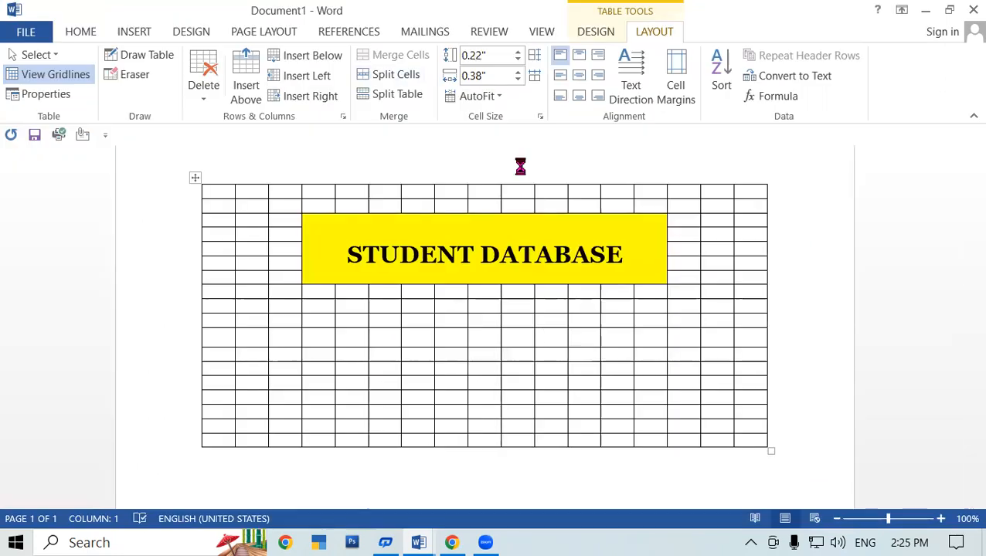
scroll(653, 306, down, 2)
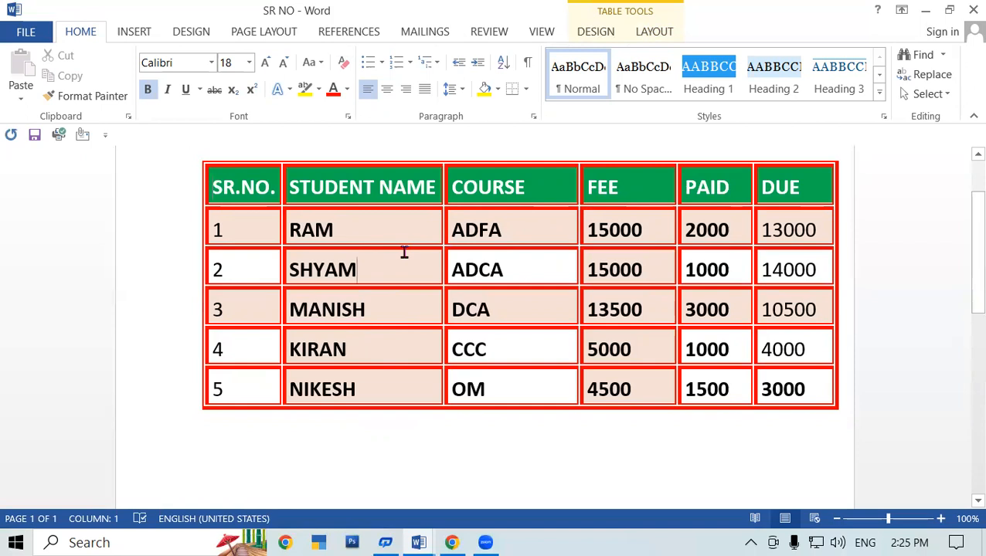
Split the COURSE cell containing ADFA in the first data row into 4 columns and 2 rows
click(653, 34)
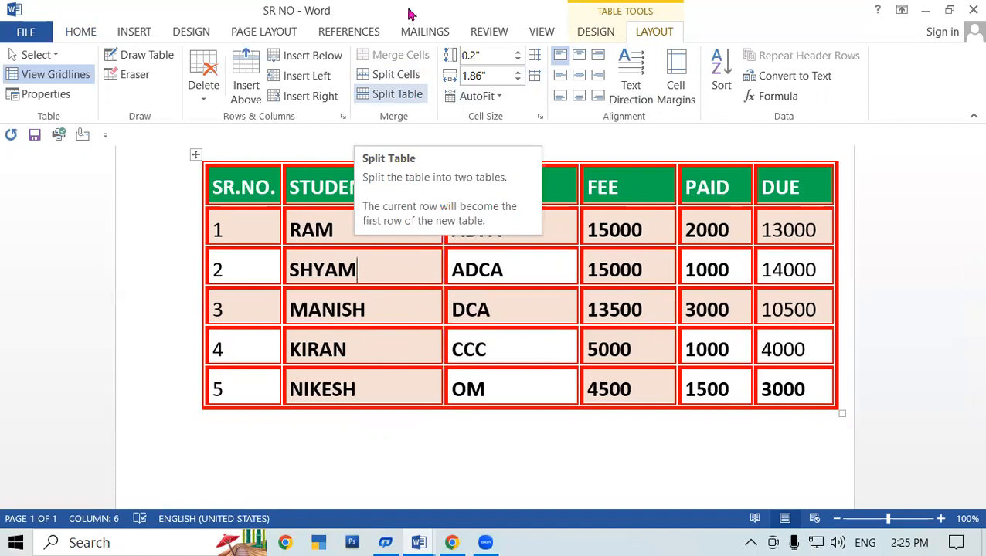
click(527, 227)
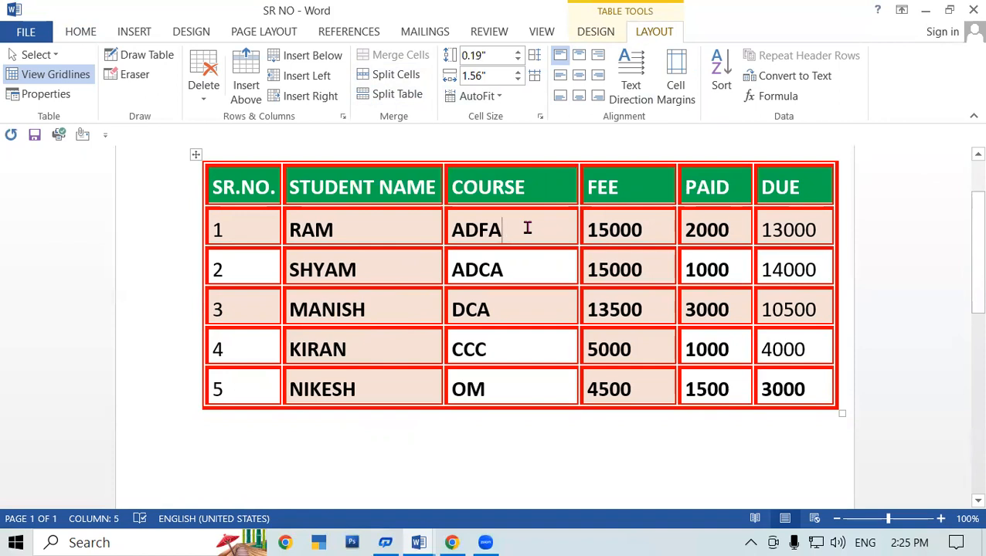
click(384, 80)
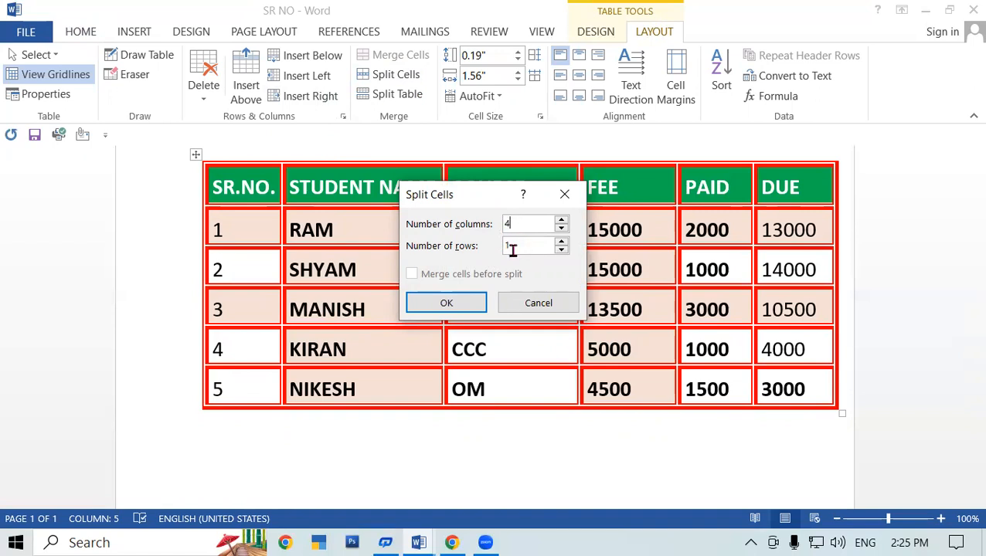
drag(537, 246, 488, 243)
text(2)
click(447, 302)
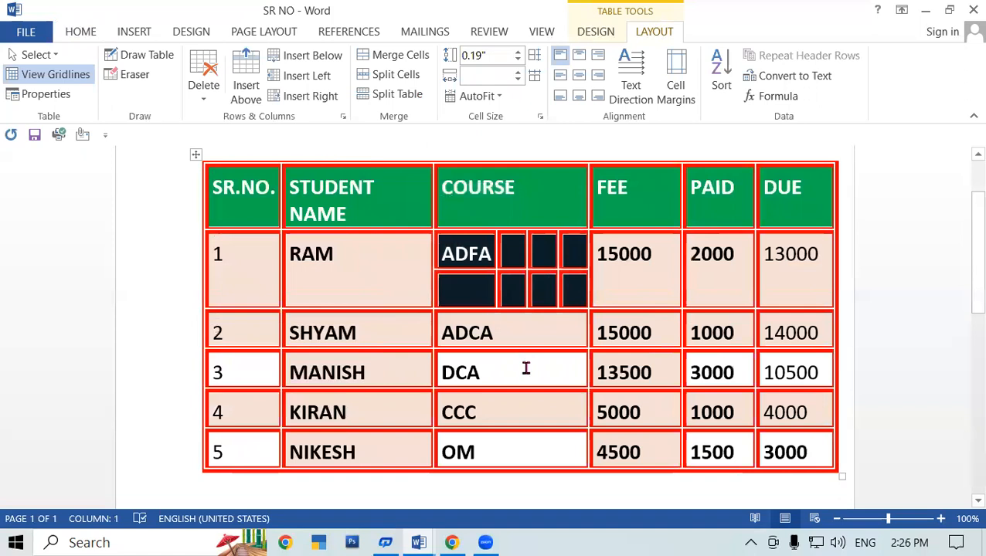
click(529, 374)
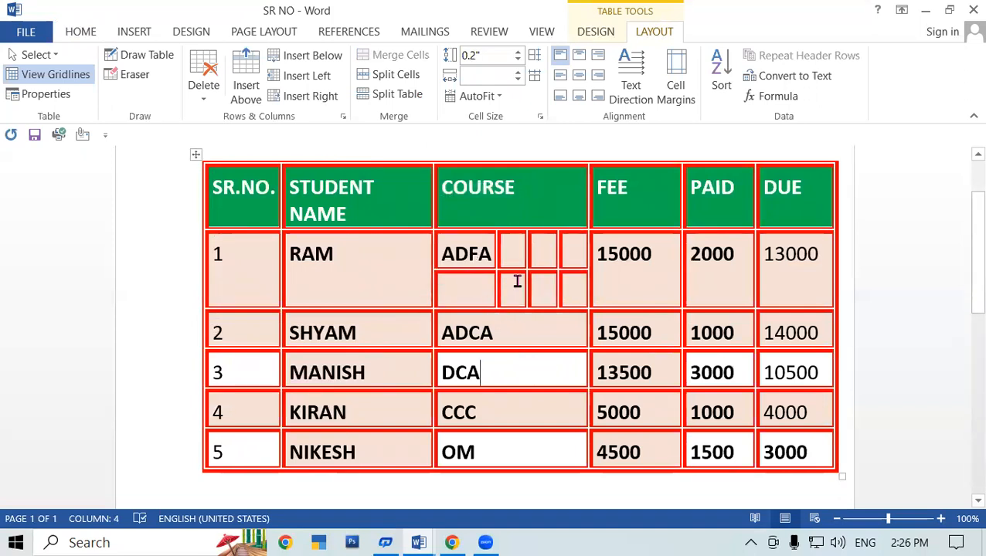
Fill the split COURSE cell of the first data row with DCA and CCC beside ADFA, and OM beneath it
click(510, 257)
text(DCA)
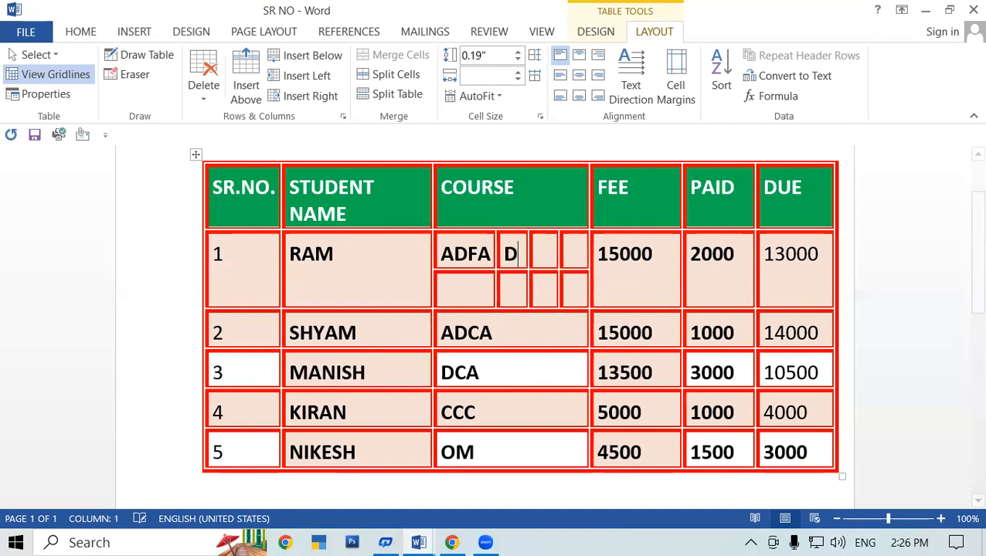
click(563, 256)
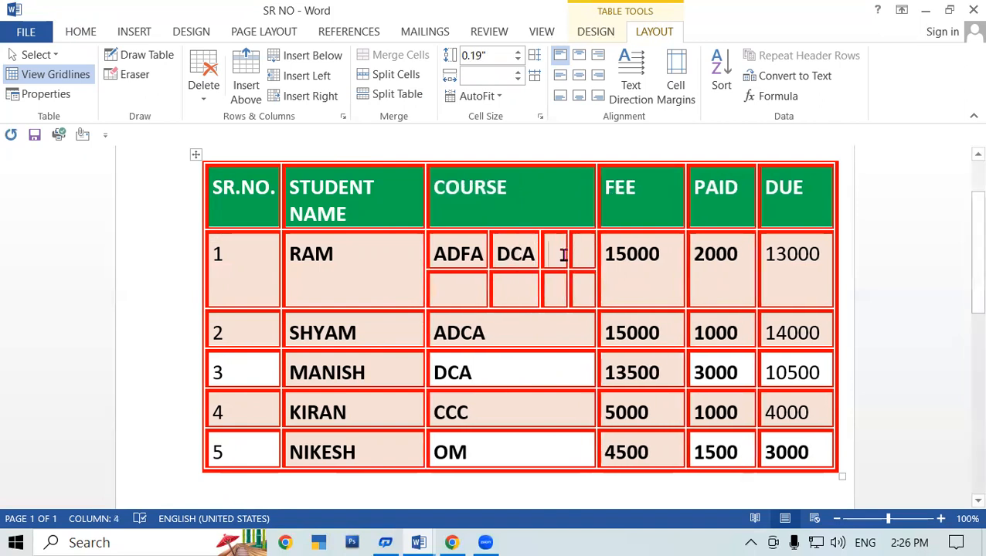
text(CCC)
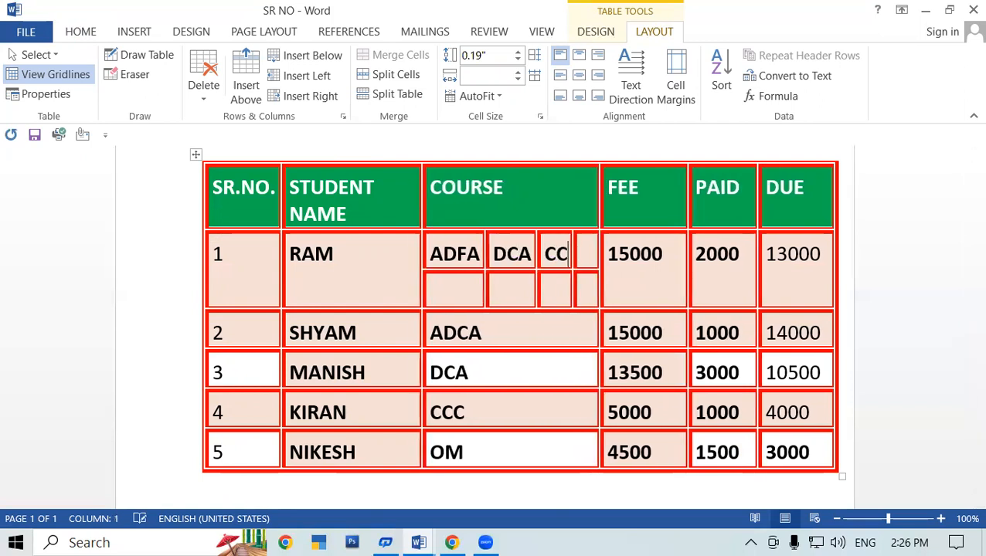
click(451, 279)
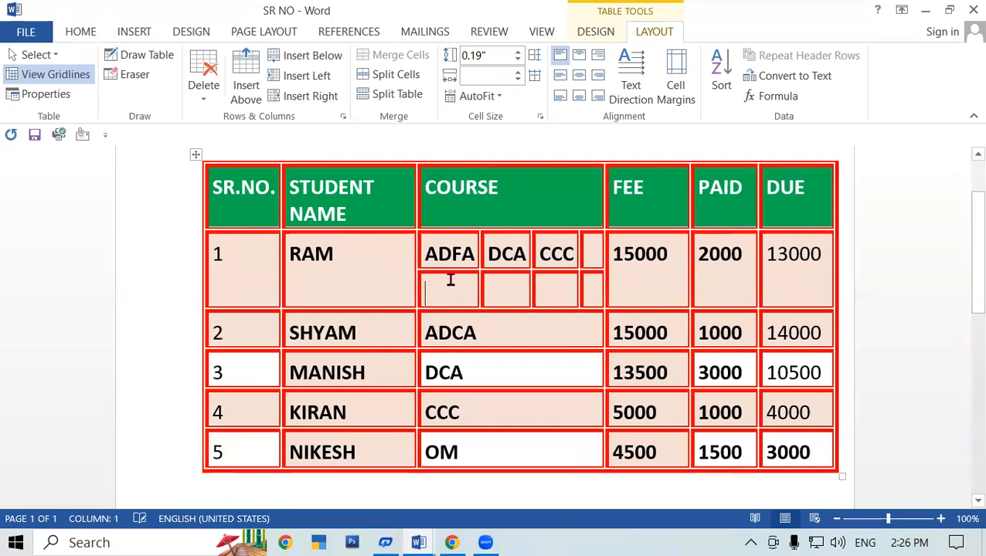
text(OM)
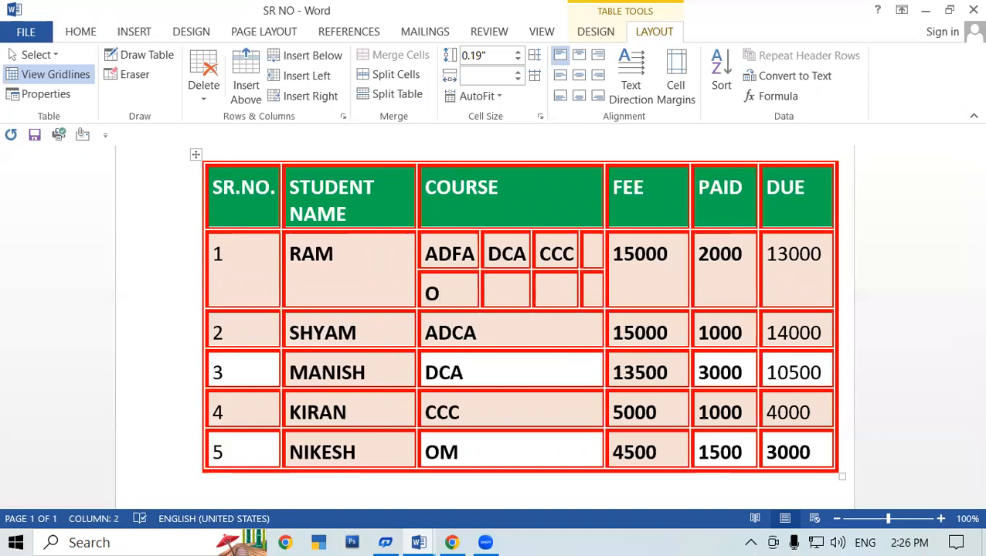
click(484, 289)
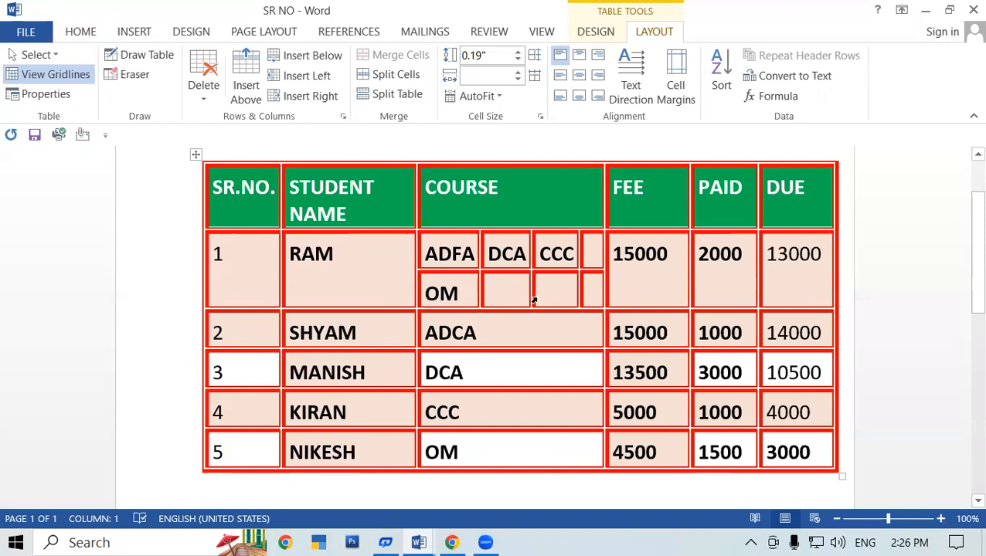
Try to split the COURSE cell in the SR.NO. 3 row into 500 columns, and dismiss the dialog
click(493, 366)
click(411, 77)
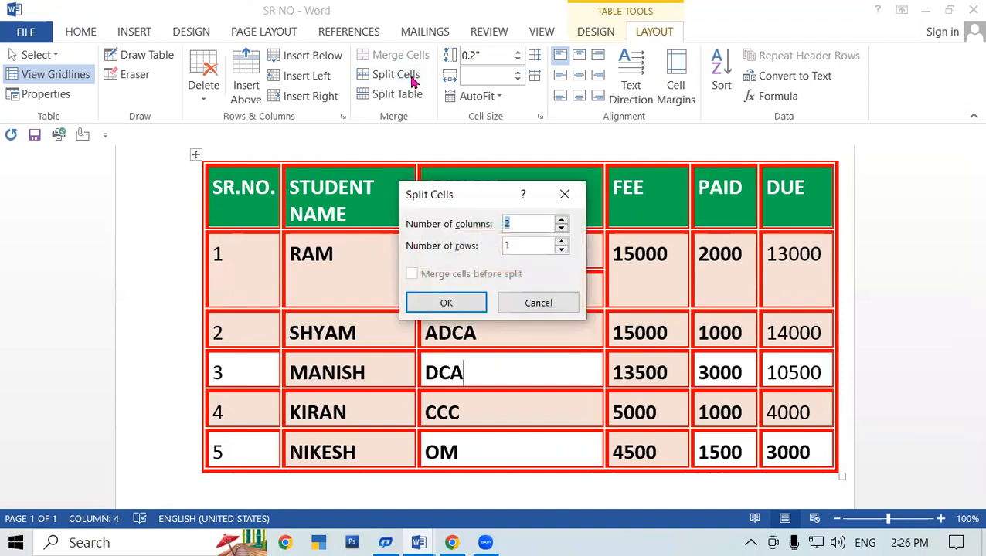
text(500)
click(471, 300)
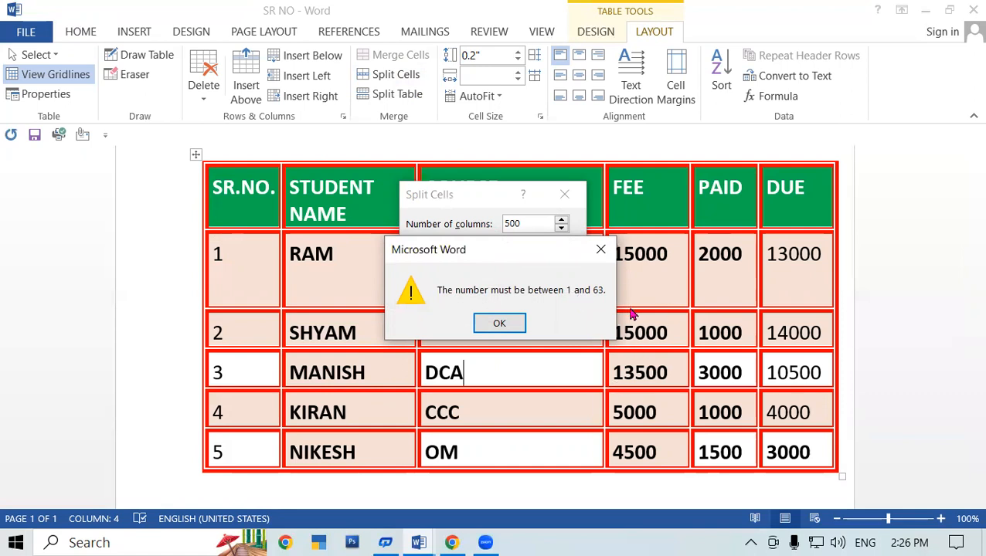
click(600, 249)
click(519, 303)
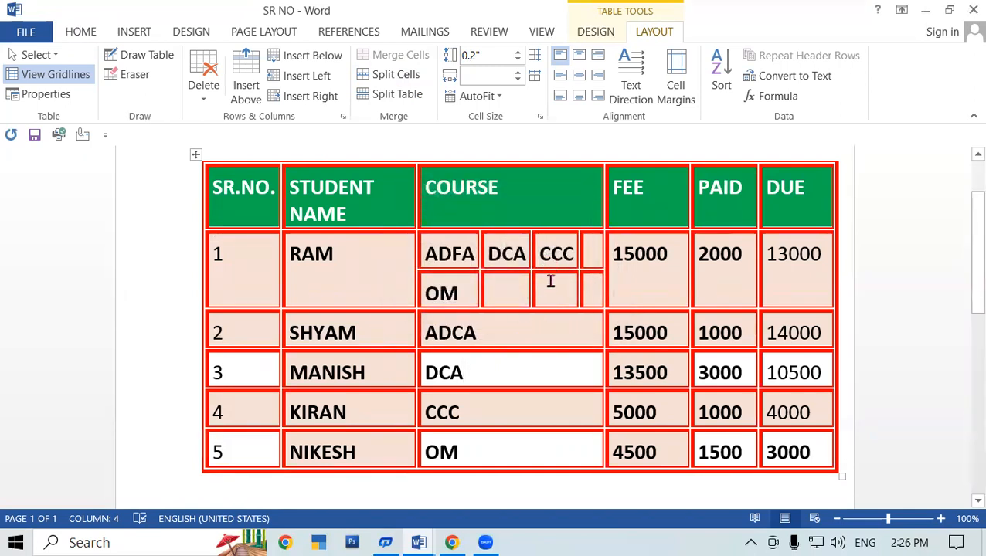
Enter DD in the fourth upper cell of the split COURSE cell, and undo the course entries and the cell split
click(595, 255)
text(DD)
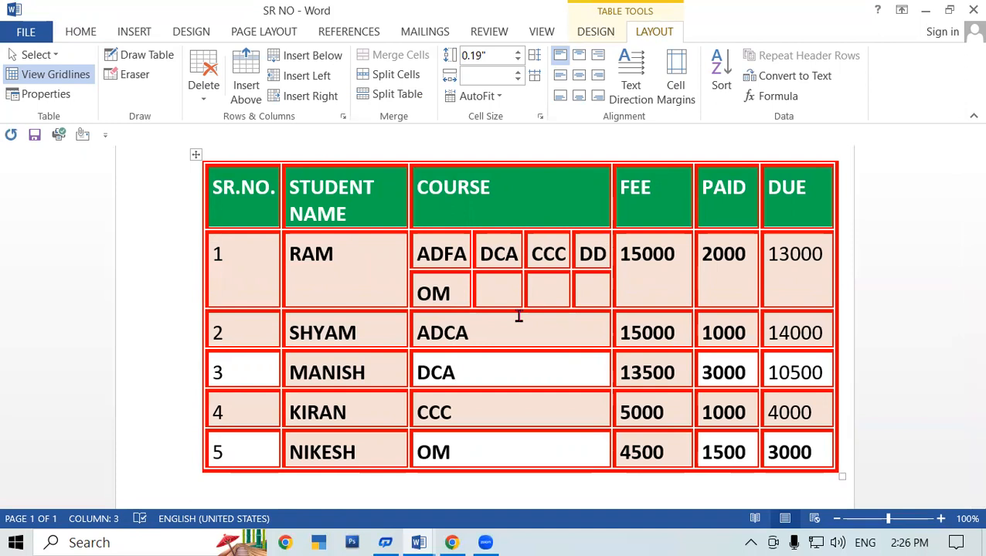
key(ctrl+z)
key(ctrl+z)
key(ctrl+z)
key(ctrl+z)
key(ctrl+z)
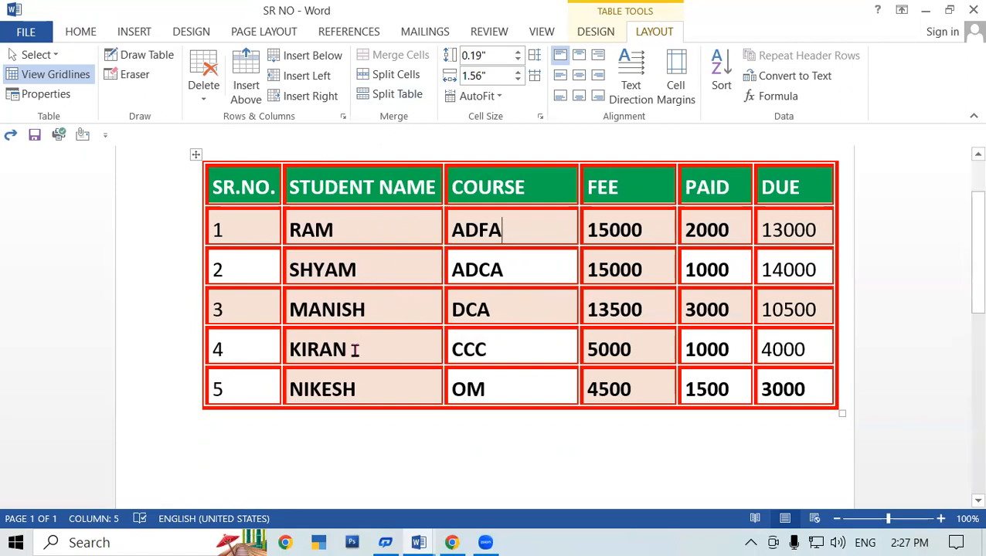
Split the table above the SR.NO. 2 row and again above the SR.NO. 3 row
click(365, 274)
click(400, 94)
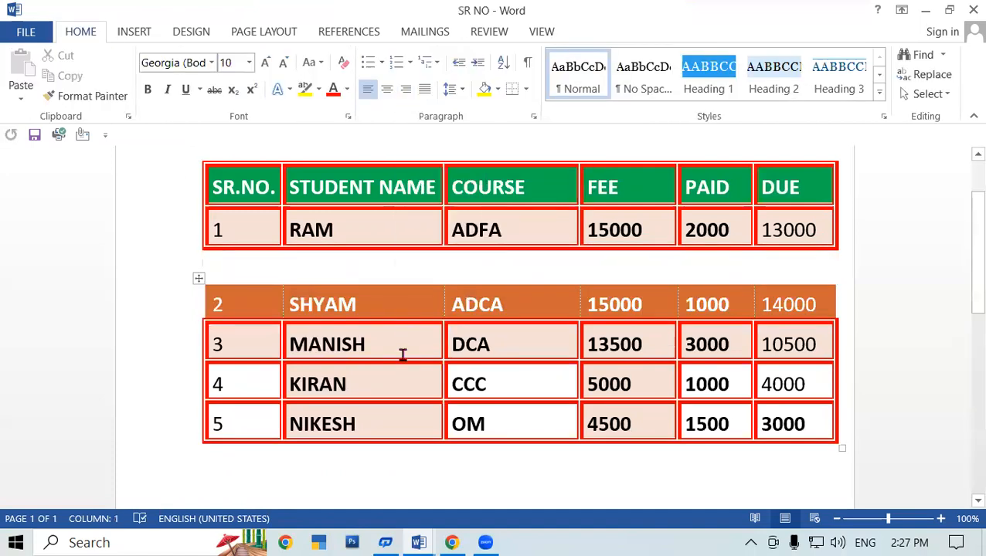
click(387, 342)
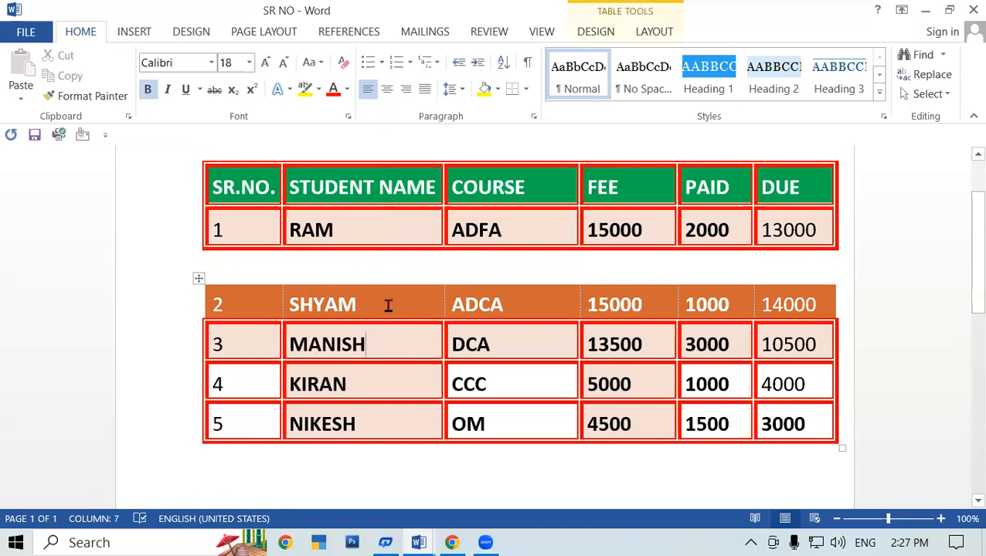
click(657, 31)
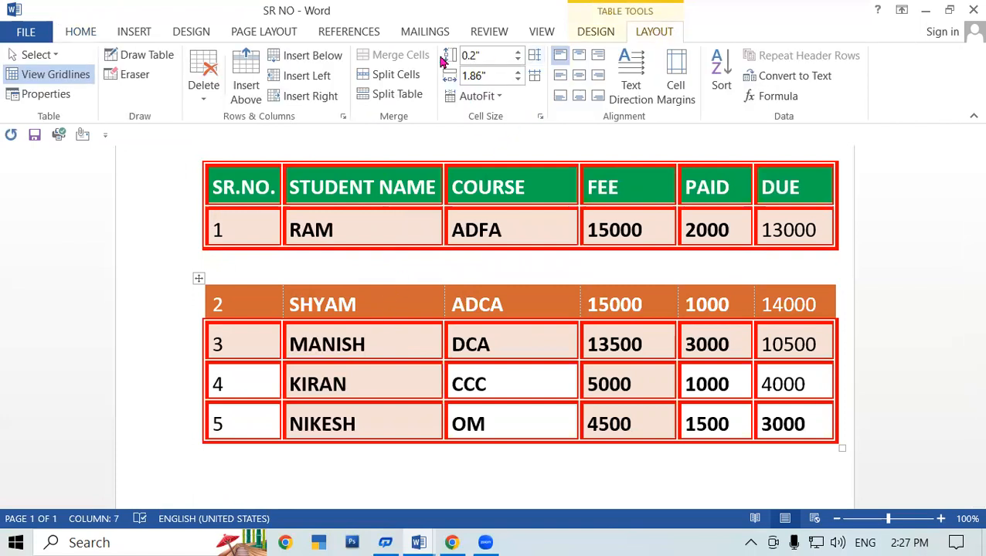
click(397, 93)
Split the remaining table above the SR.NO. 4 row and again above the SR.NO. 5 row
scroll(399, 379, down, 2)
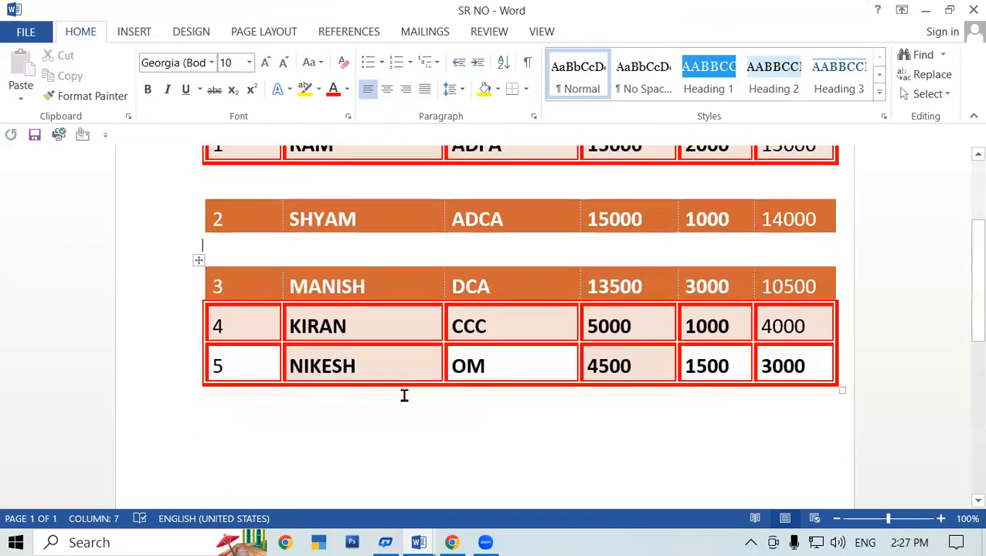
scroll(404, 395, down, 1)
click(360, 280)
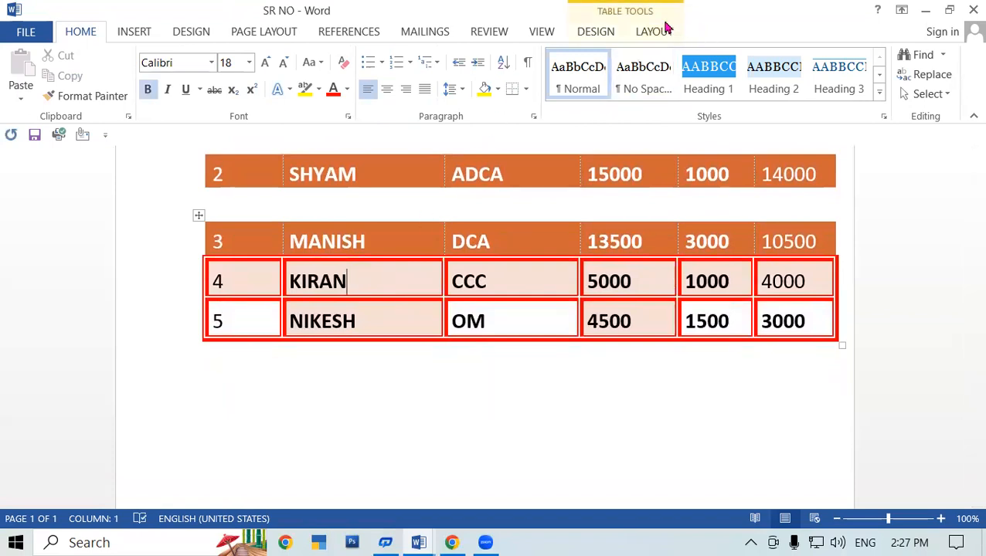
click(603, 31)
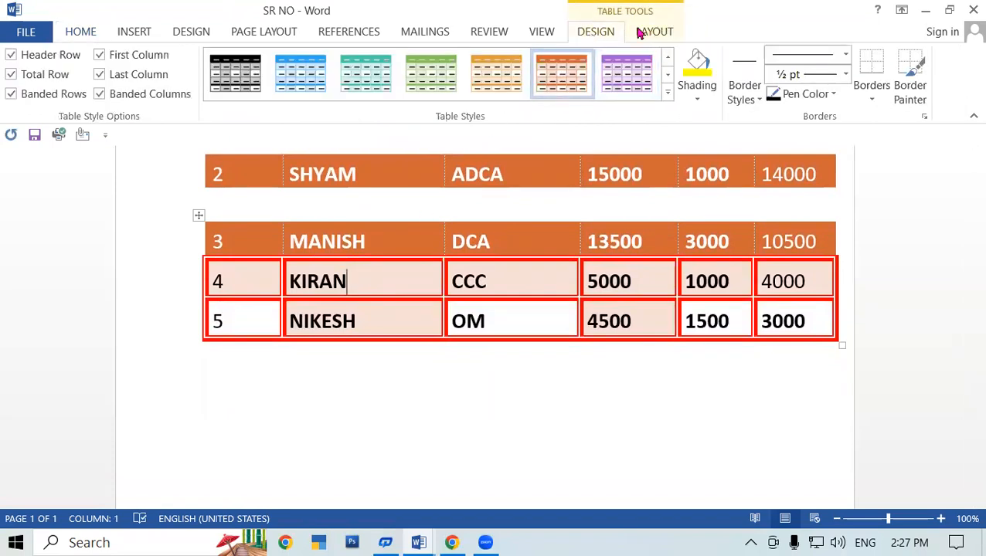
click(651, 33)
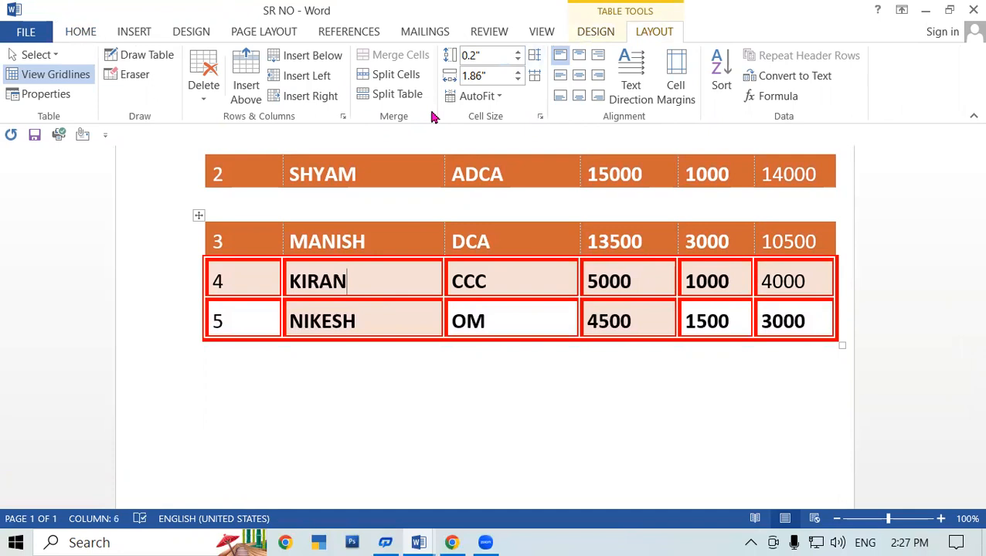
click(407, 94)
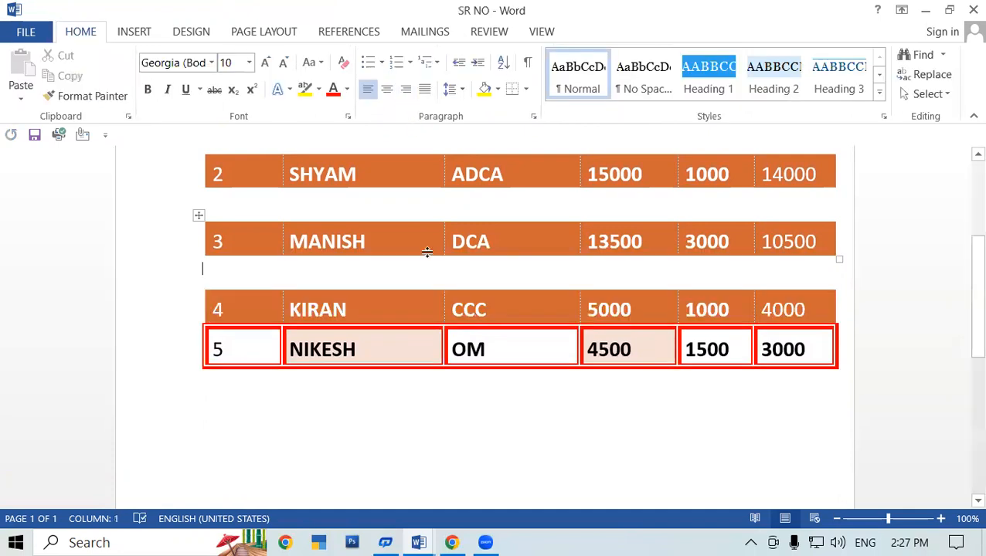
click(360, 348)
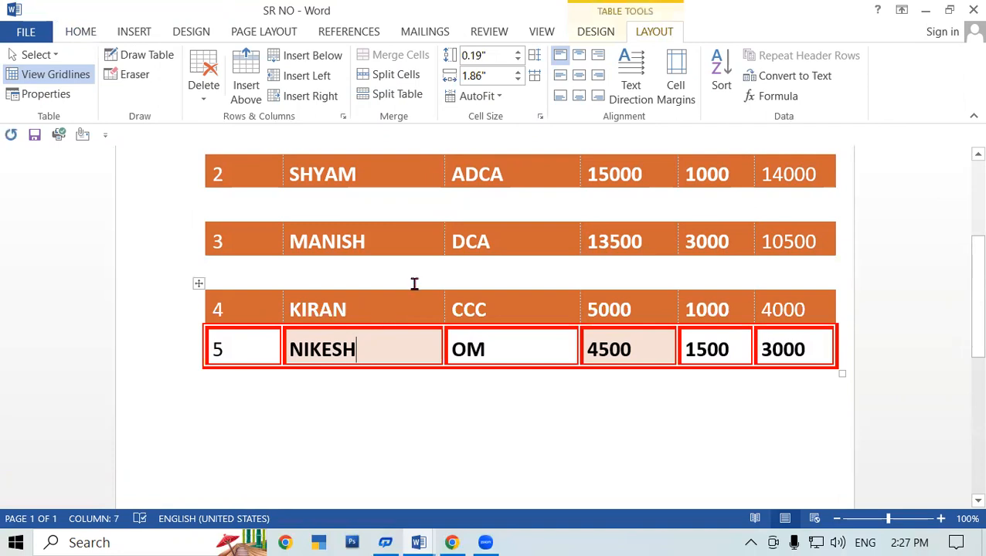
click(387, 94)
Apply Split Table at the SR.NO. 2 row once more, and split the header row from the SR.NO. 1 row
scroll(495, 328, up, 4)
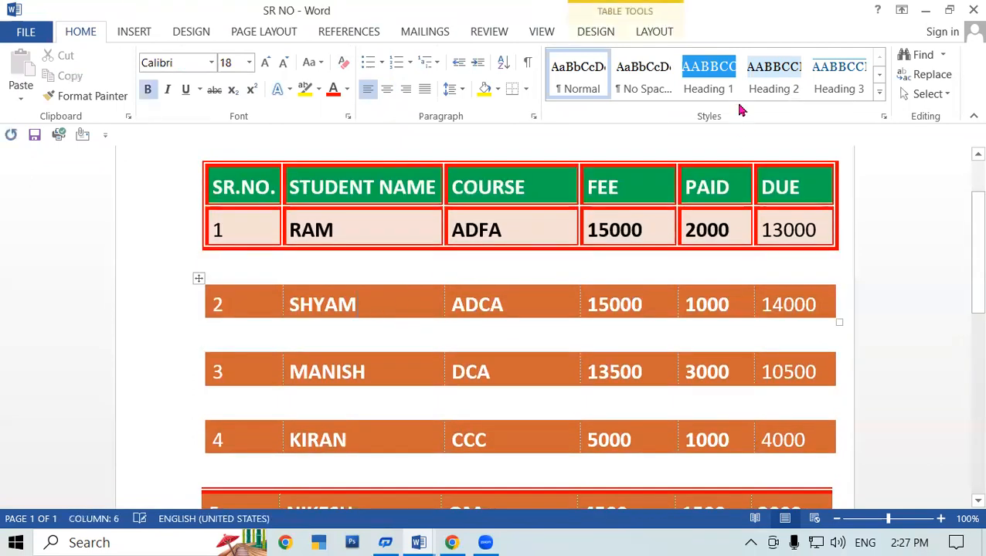
click(653, 32)
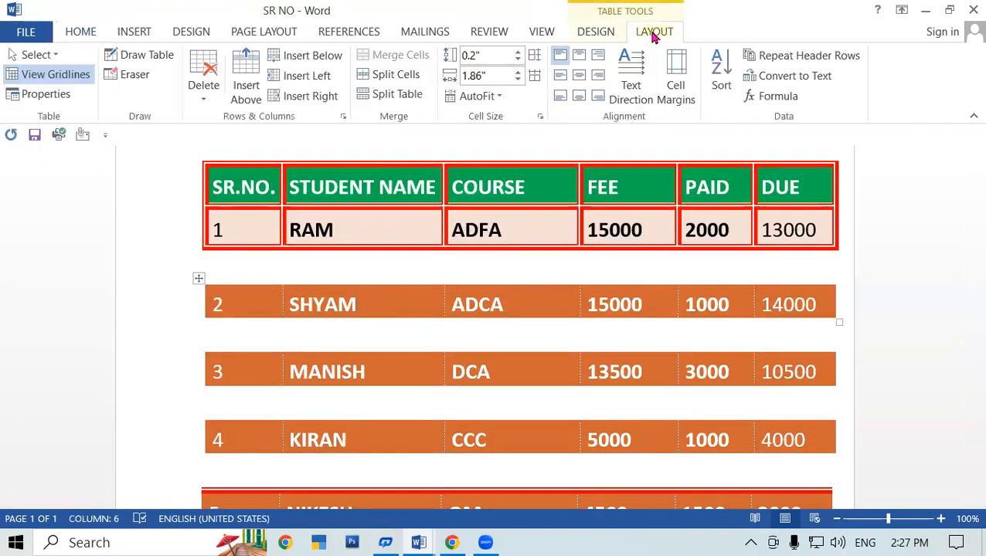
click(392, 94)
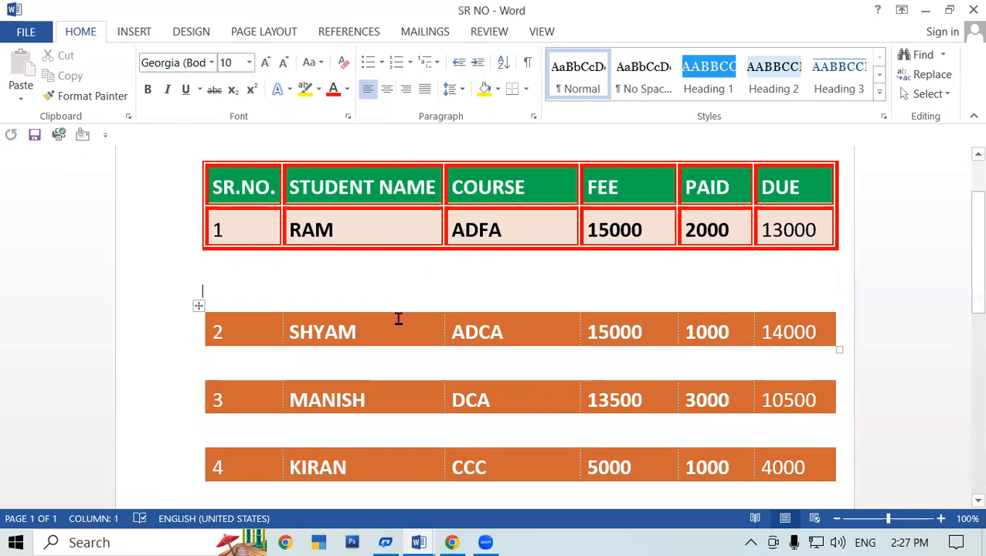
scroll(398, 319, up, 1)
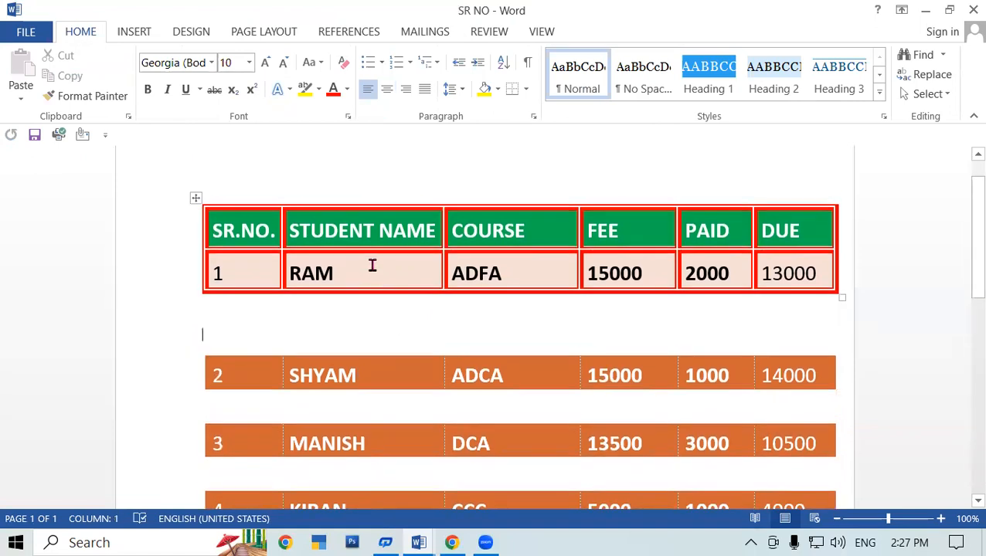
click(372, 268)
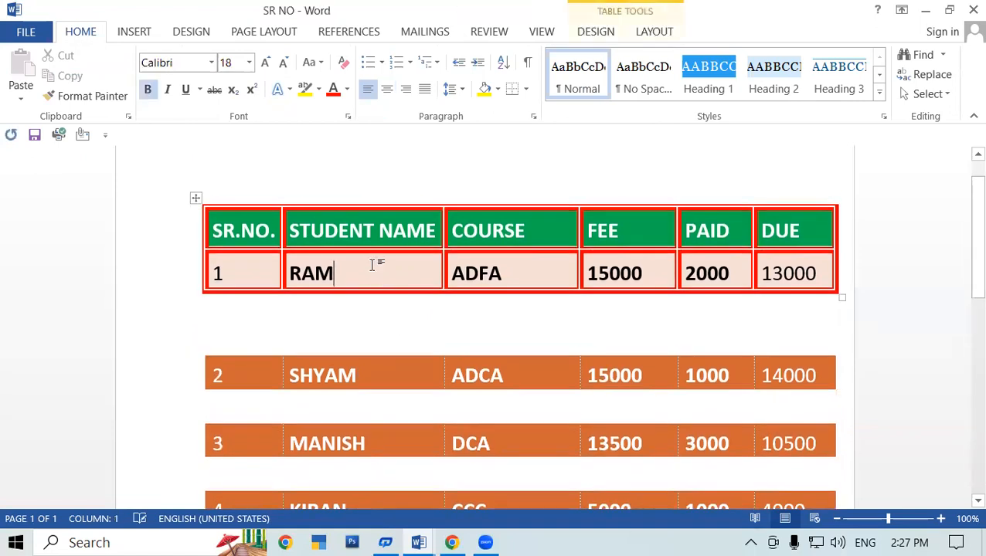
click(662, 34)
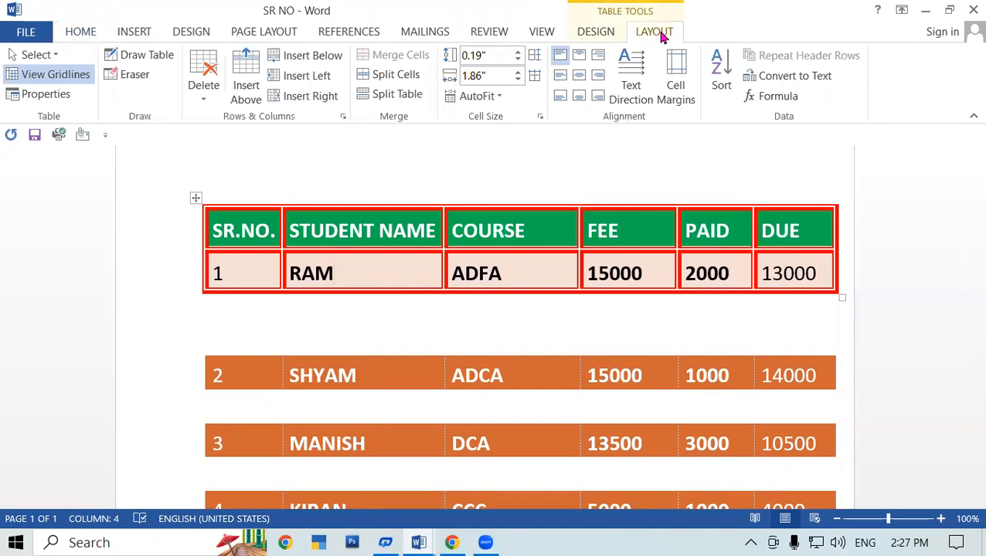
click(401, 94)
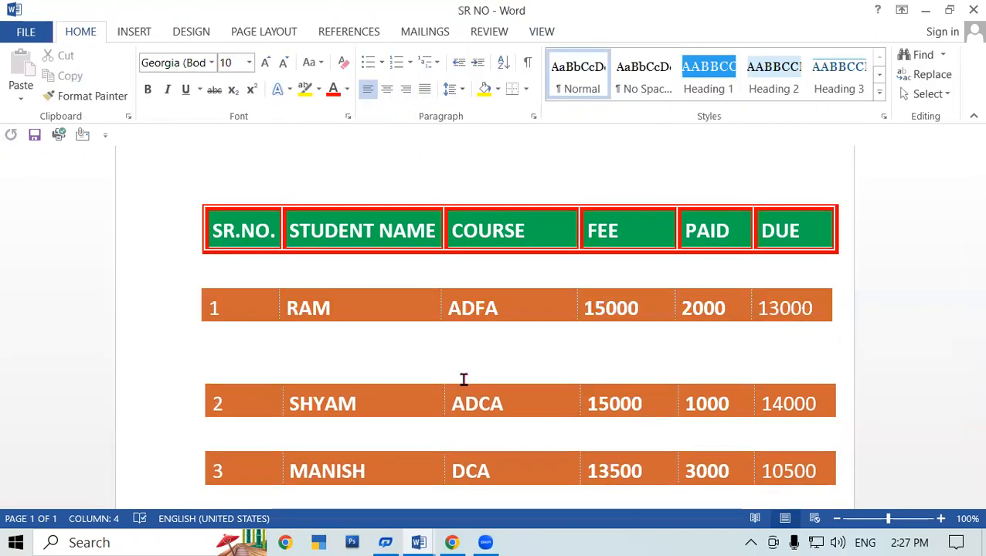
click(753, 379)
scroll(754, 383, down, 10)
scroll(753, 386, up, 10)
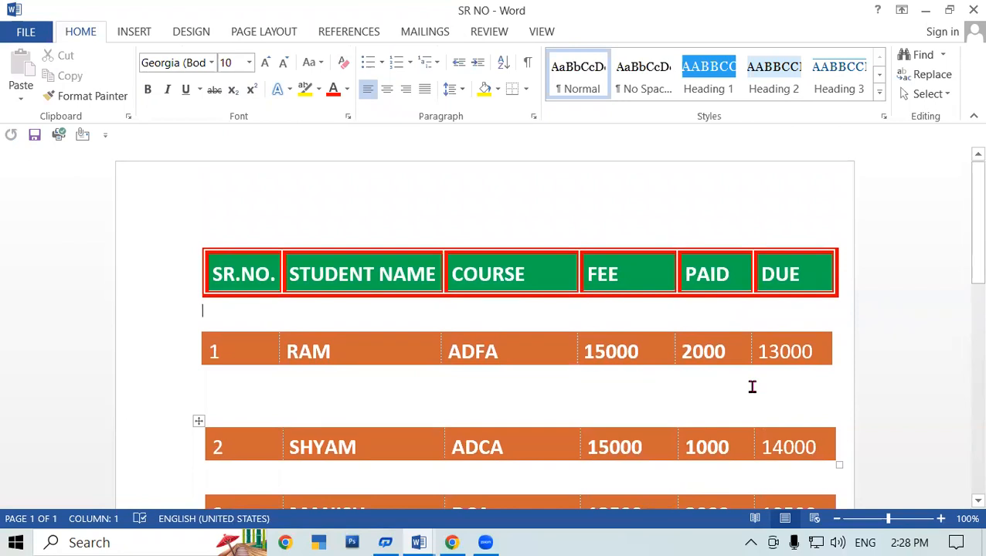
Undo all the table splits to rejoin the student fee table
key(ctrl+z)
key(ctrl+z)
key(ctrl+z)
key(ctrl+z)
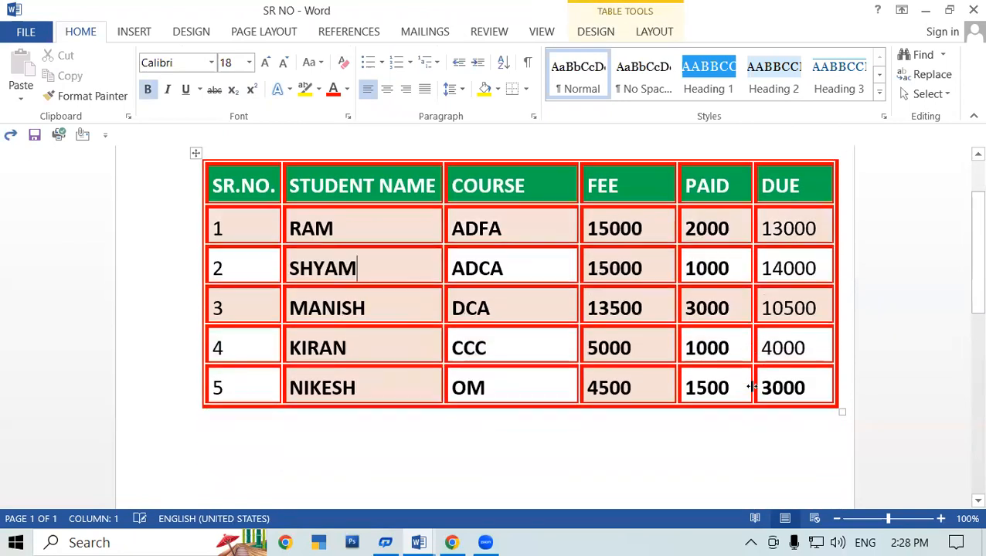
click(662, 31)
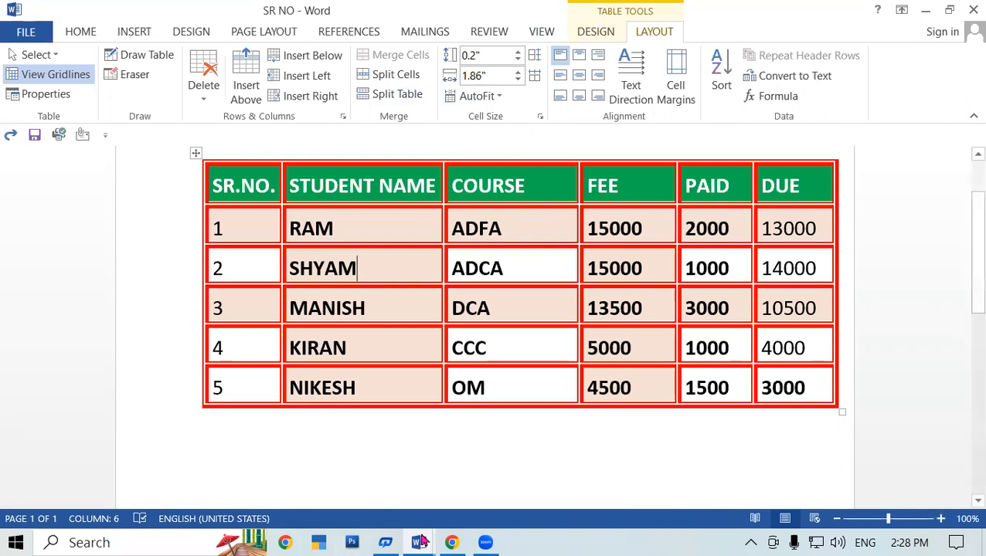
Switch to Document1 and set the height of the fourth row below the STUDENT DATABASE title to 0.01"
mouse_move(421, 542)
click(259, 462)
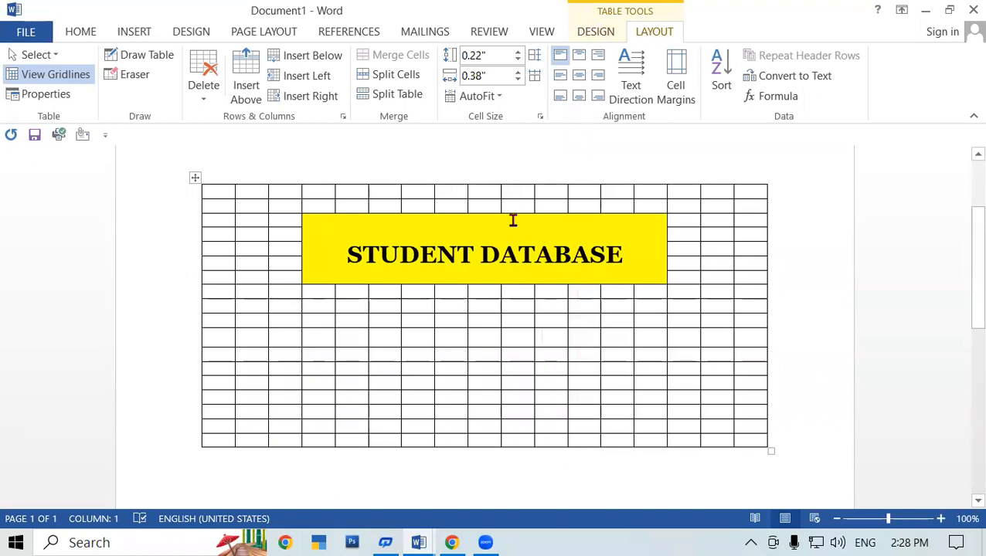
click(517, 51)
click(517, 51)
click(517, 51)
click(517, 51)
click(517, 61)
click(517, 60)
click(517, 61)
click(517, 61)
click(517, 60)
click(517, 60)
Widen the eleventh column of the STUDENT DATABASE table to more than 1.1"
click(517, 71)
click(517, 71)
click(517, 71)
click(517, 71)
click(517, 71)
click(516, 72)
click(517, 71)
click(517, 71)
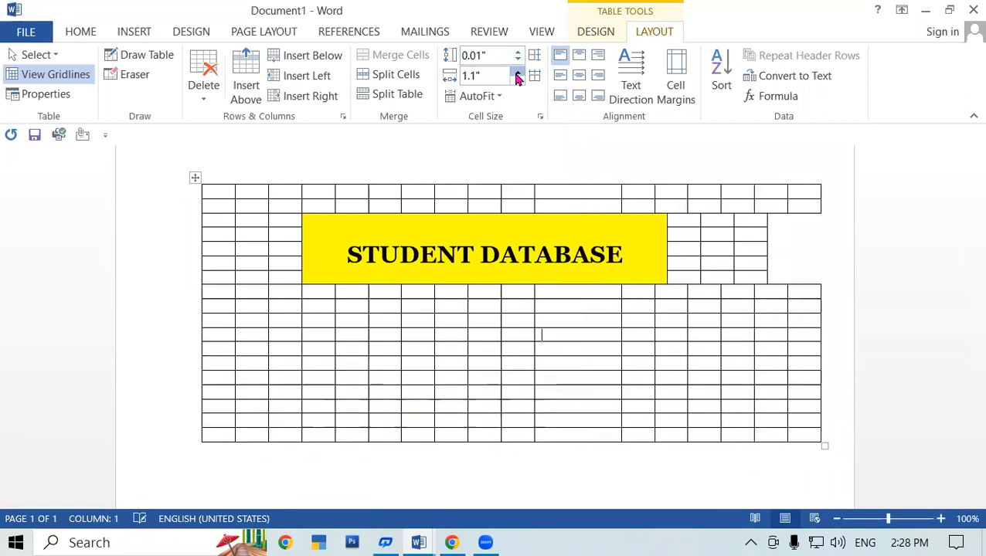
click(517, 72)
click(517, 71)
Narrow the table's eleventh column to 0.16"
click(517, 80)
click(517, 80)
click(517, 79)
click(517, 80)
click(517, 80)
click(517, 79)
click(516, 80)
click(517, 79)
click(517, 80)
click(517, 79)
click(517, 80)
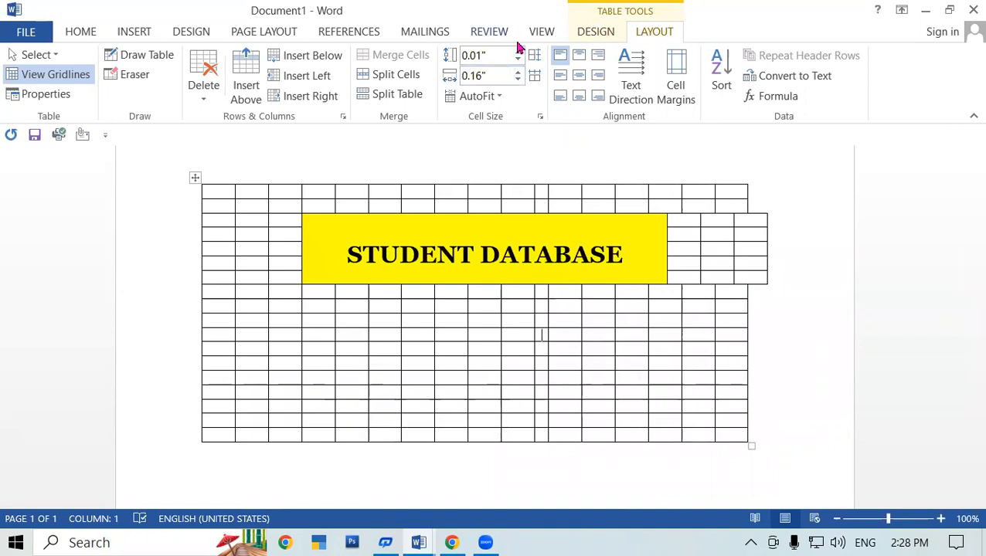
Increase the height of the fourth row below the title to 0.7"
click(517, 55)
click(517, 56)
click(517, 56)
click(517, 55)
click(517, 56)
click(517, 55)
click(517, 56)
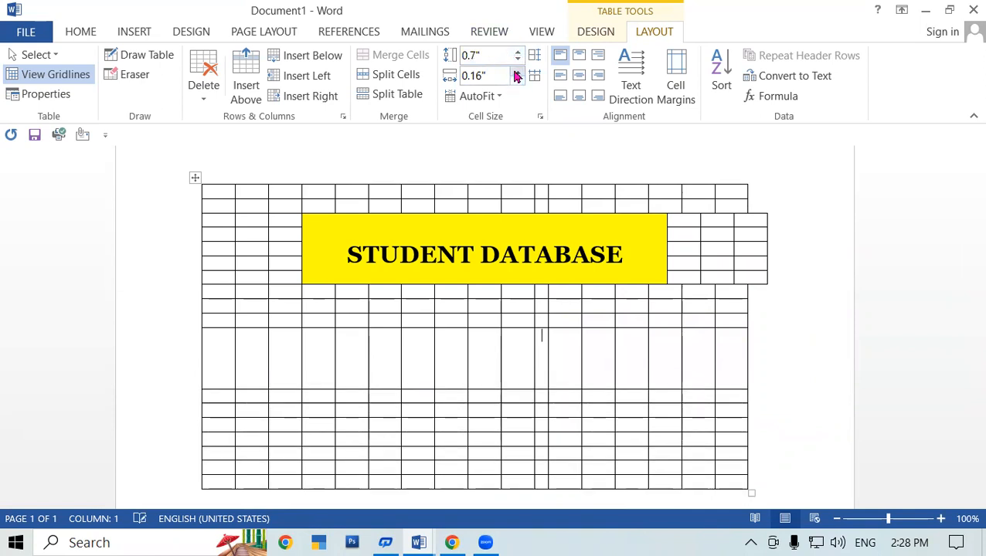
Reduce the height of the fourth row below the title to 0.01"
click(517, 59)
click(517, 59)
click(517, 59)
click(517, 59)
click(516, 60)
click(517, 60)
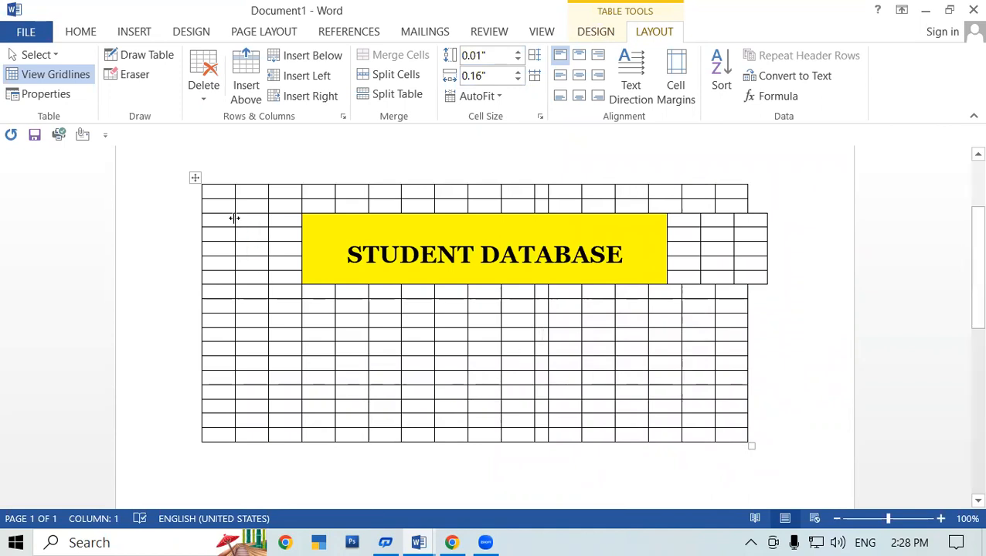
key(ctrl+a)
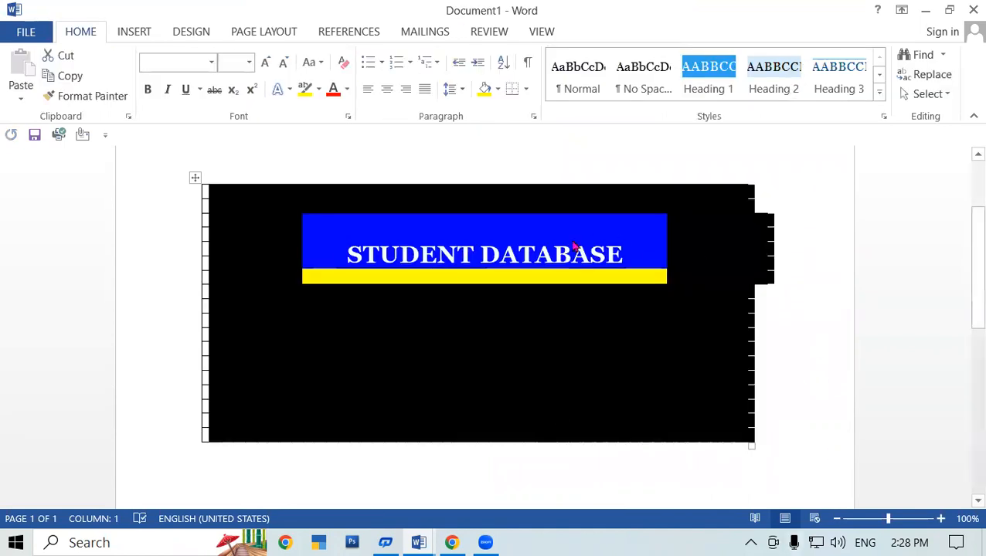
click(614, 306)
click(439, 323)
key(ctrl+a)
click(610, 354)
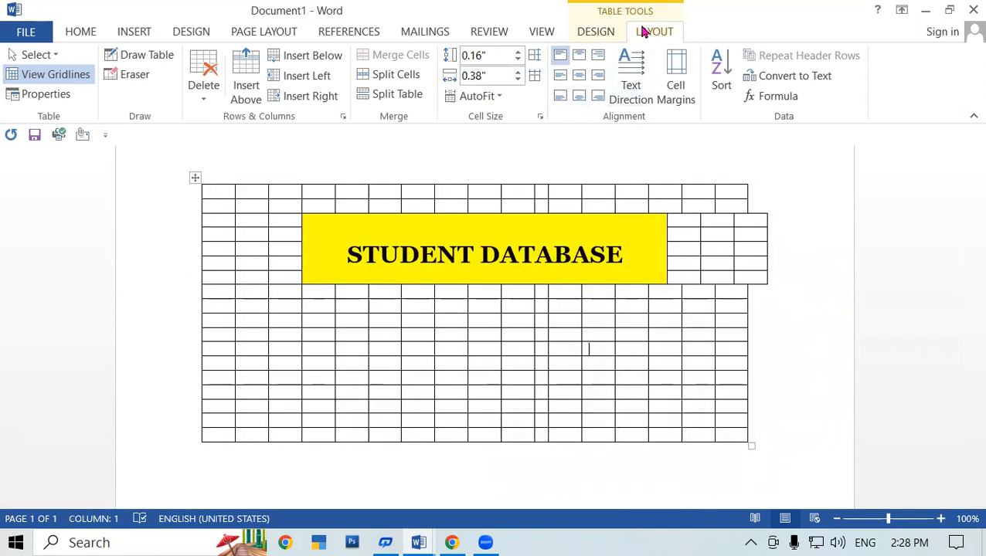
Select a block of cells below the STUDENT DATABASE title and set its row height to 0.5"
drag(346, 300, 677, 417)
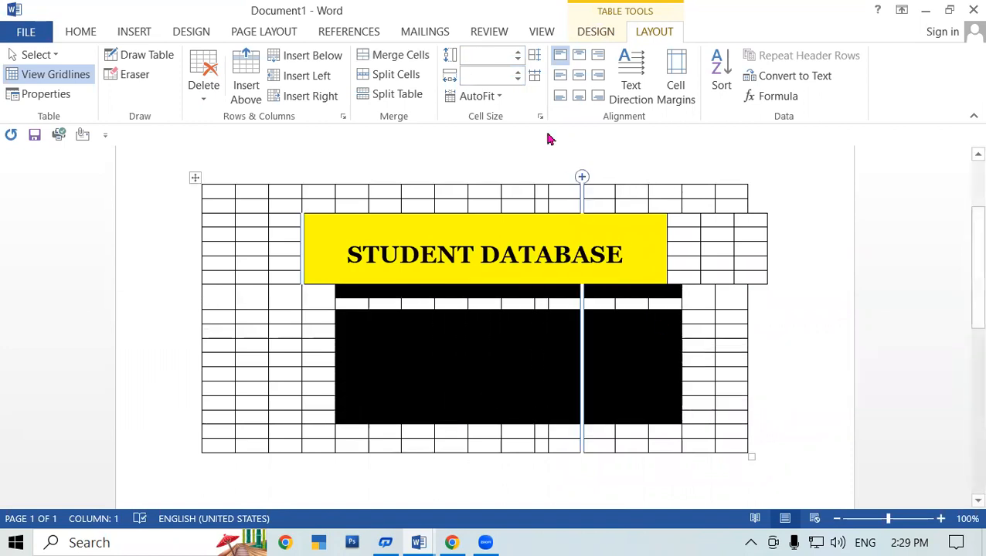
click(519, 53)
click(519, 53)
click(519, 53)
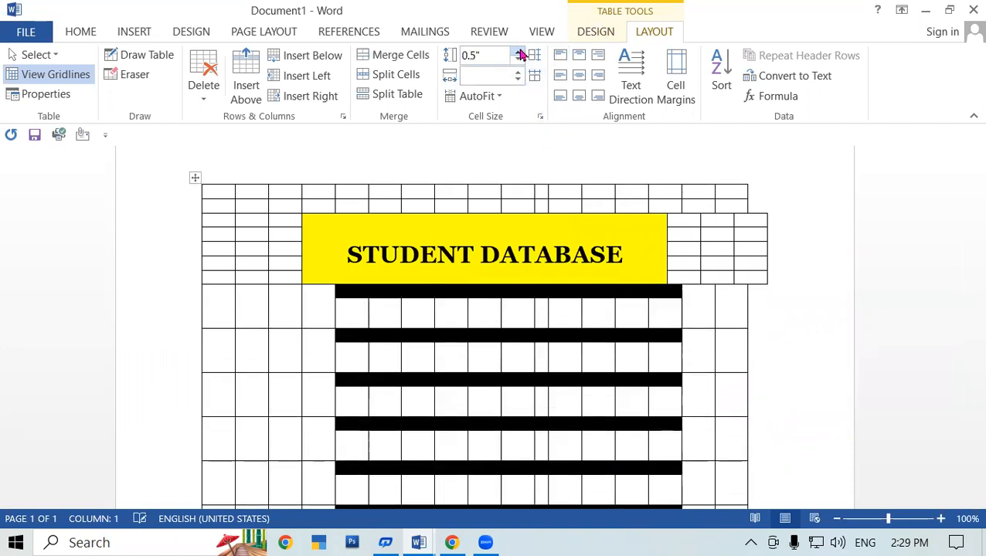
Narrow the selected block's columns to 0.16", widen them again, and clear the selection
click(519, 82)
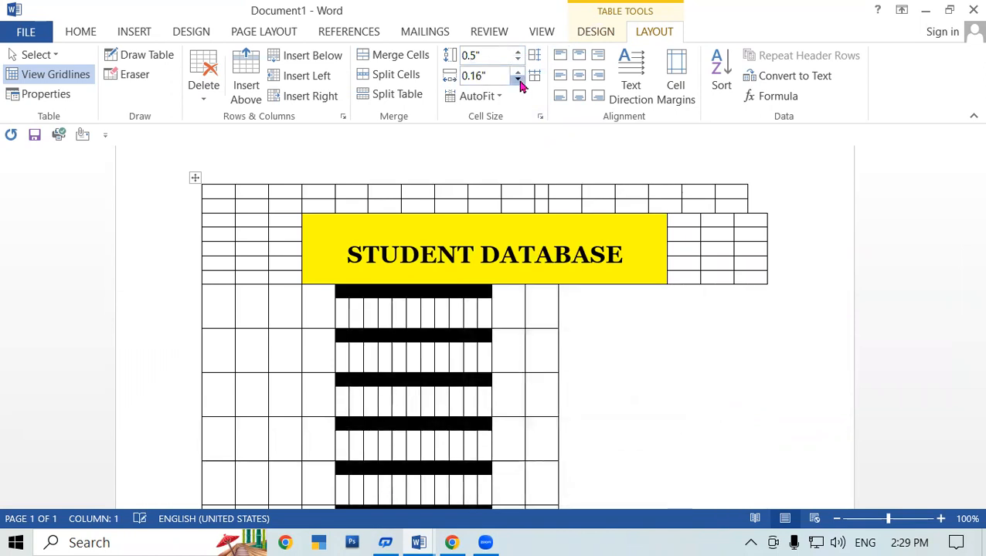
click(520, 74)
click(520, 74)
click(520, 75)
click(520, 74)
click(520, 74)
click(520, 75)
click(520, 74)
click(520, 74)
click(520, 74)
key(ctrl+a)
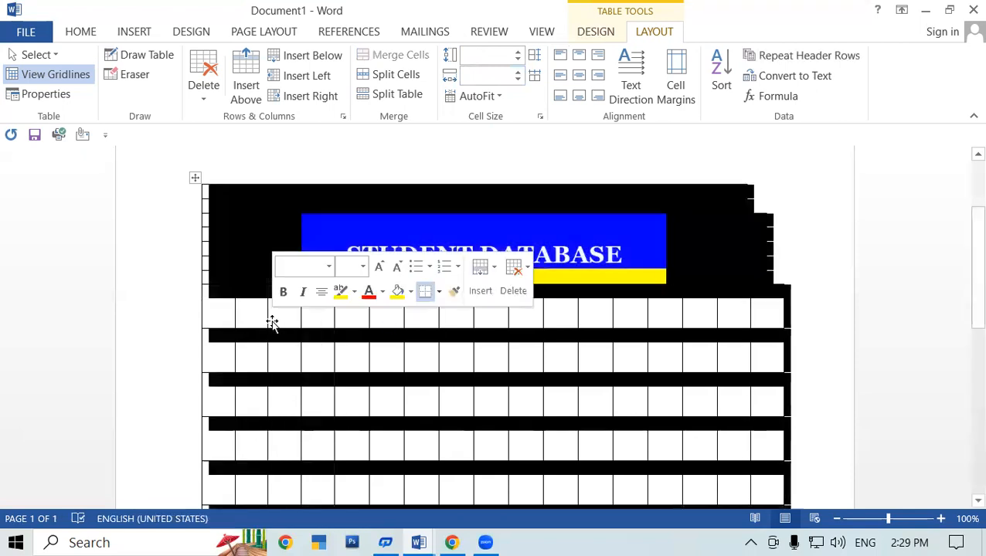
click(538, 387)
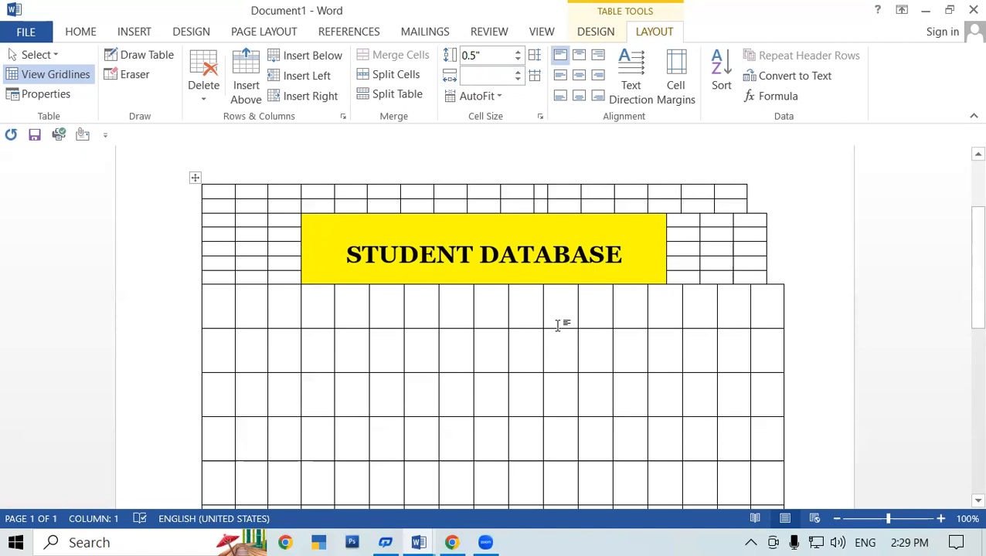
Undo the block's width and height changes, back to the 0.7" tall fourth row below the title
key(ctrl+z)
key(ctrl+z)
key(ctrl+z)
key(ctrl+z)
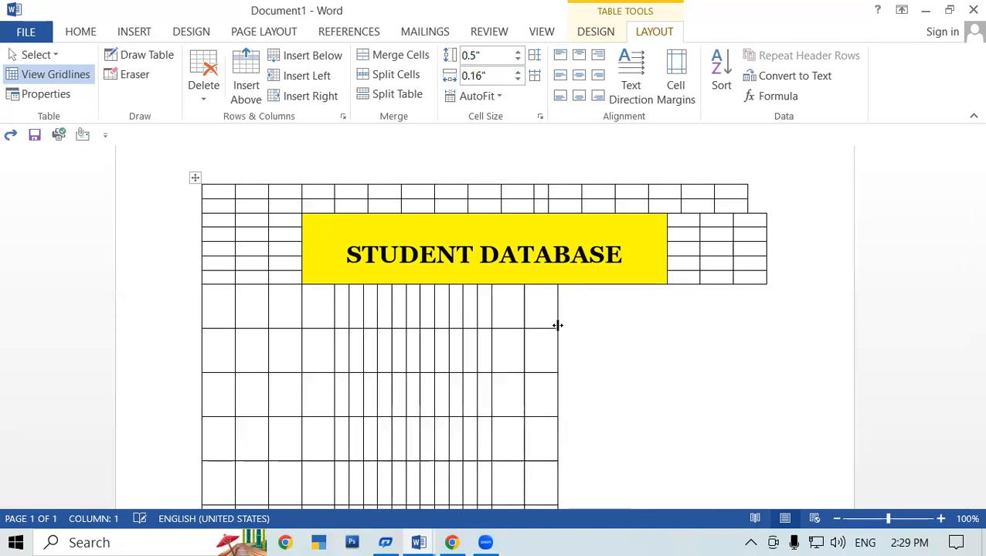
key(ctrl+z)
key(ctrl+z)
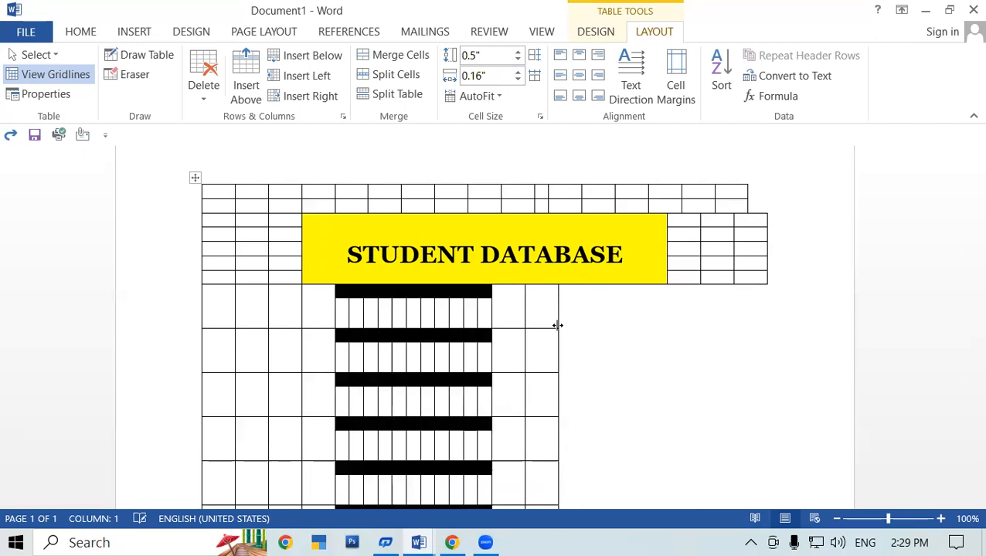
key(ctrl+z)
key(ctrl+z)
key(ctrl+z)
key(ctrl+z)
key(ctrl+y)
key(ctrl+y)
key(ctrl+y)
key(ctrl+y)
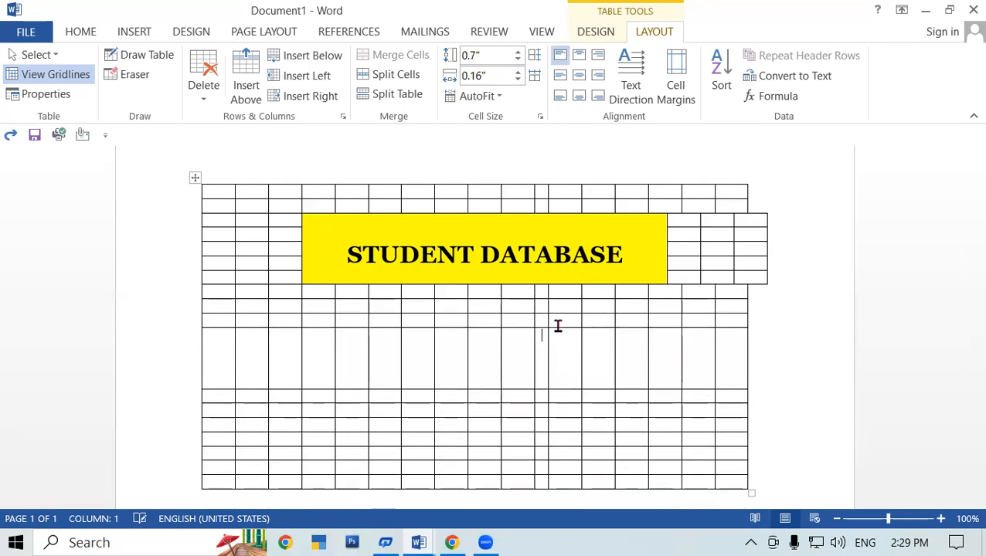
Undo the fourth row's height changes and the eleventh column's narrowing, back to a 1.1" column width
key(ctrl+z)
key(ctrl+z)
key(ctrl+z)
key(ctrl+z)
key(ctrl+z)
key(ctrl+z)
key(ctrl+z)
key(ctrl+z)
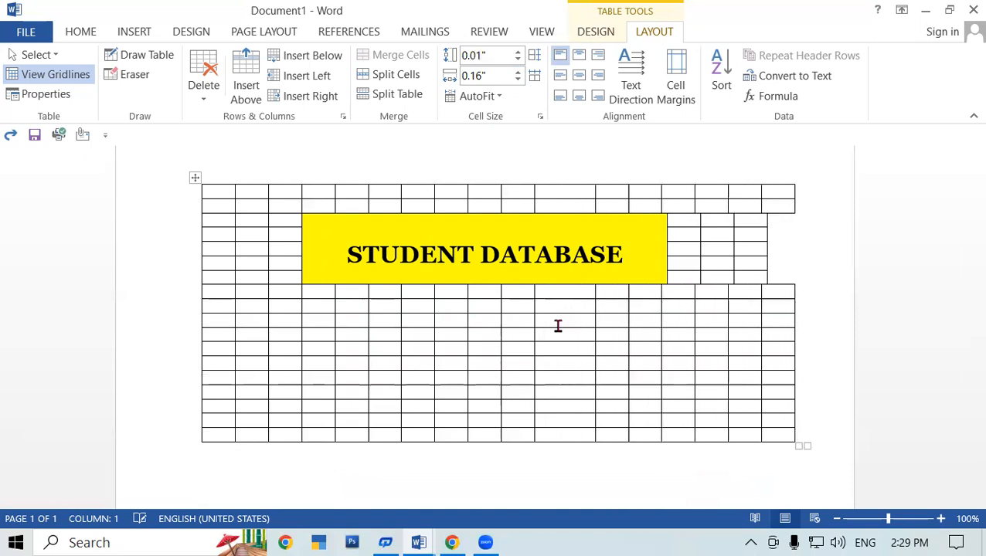
key(ctrl+z)
key(ctrl+z)
key(ctrl+z)
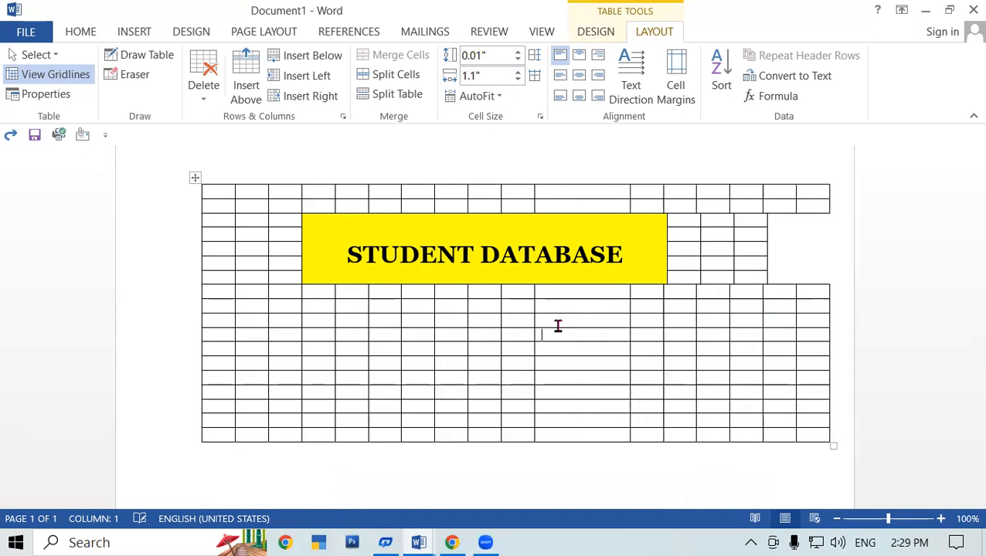
Step back and forth through the eleventh column's width changes, ending with the original 0.38" width
key(ctrl+y)
key(ctrl+y)
key(ctrl+y)
key(ctrl+y)
key(ctrl+y)
key(ctrl+y)
key(ctrl+y)
key(ctrl+y)
key(ctrl+y)
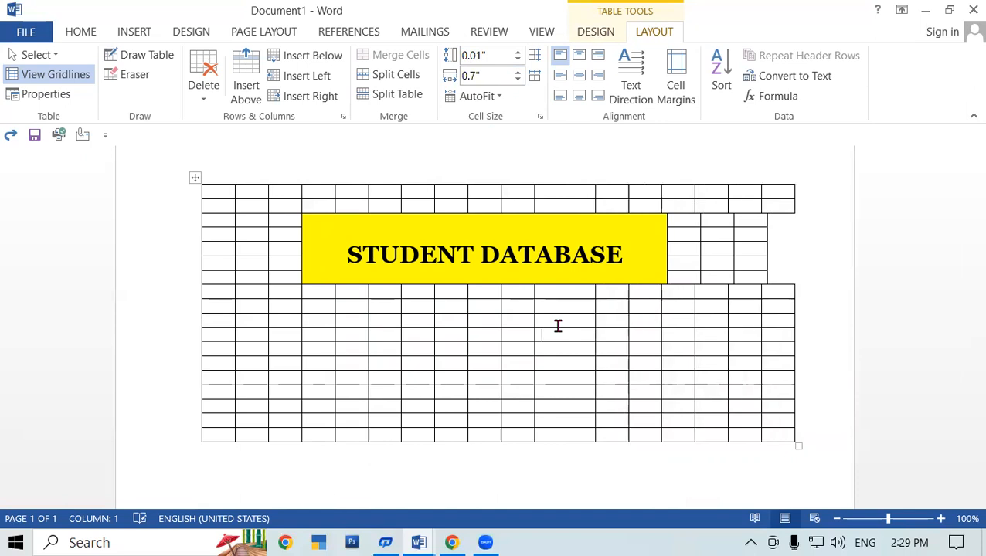
key(ctrl+z)
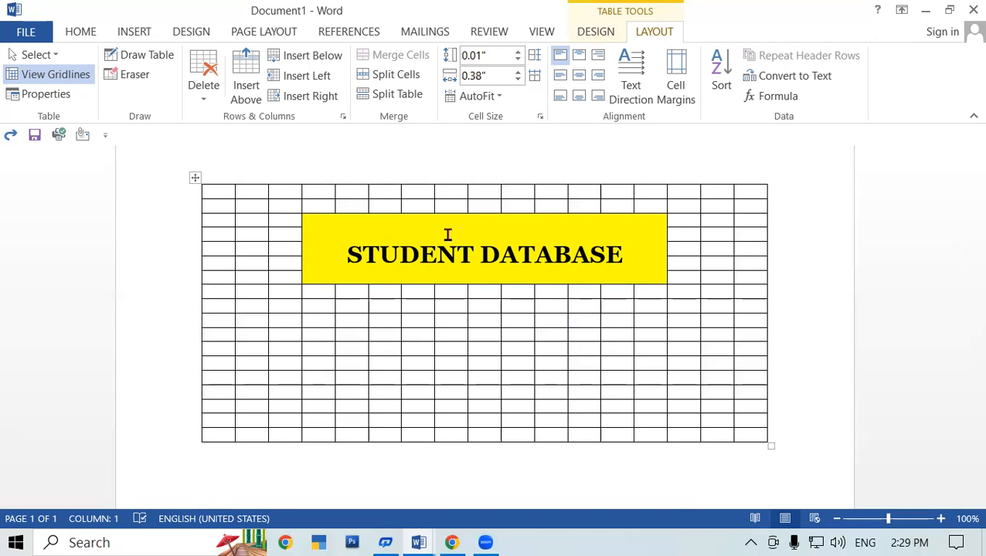
Replace the STUDENT DATABASE table with a new table of 10 columns and 5 rows, and enlarge it past the original width and height
key(ctrl+a)
key(Delete)
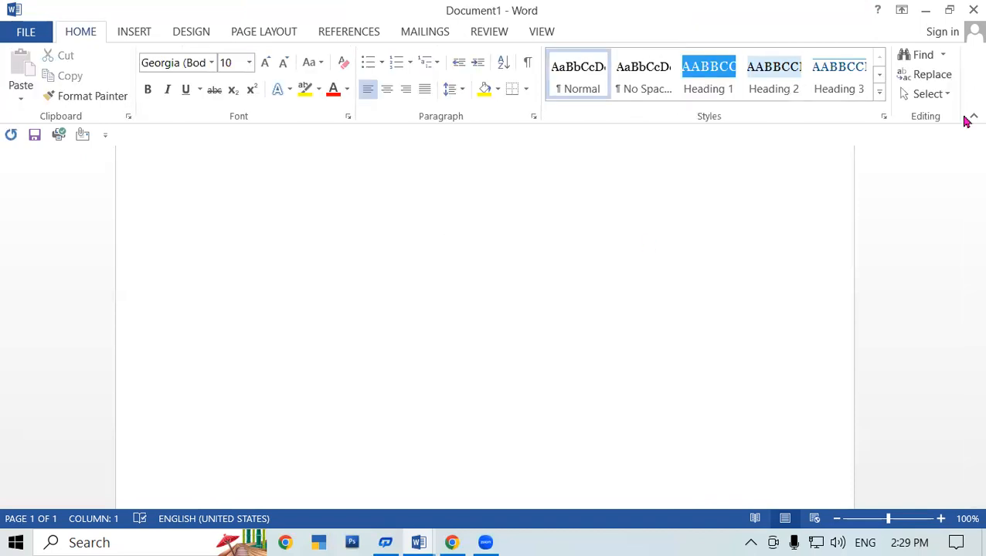
click(138, 35)
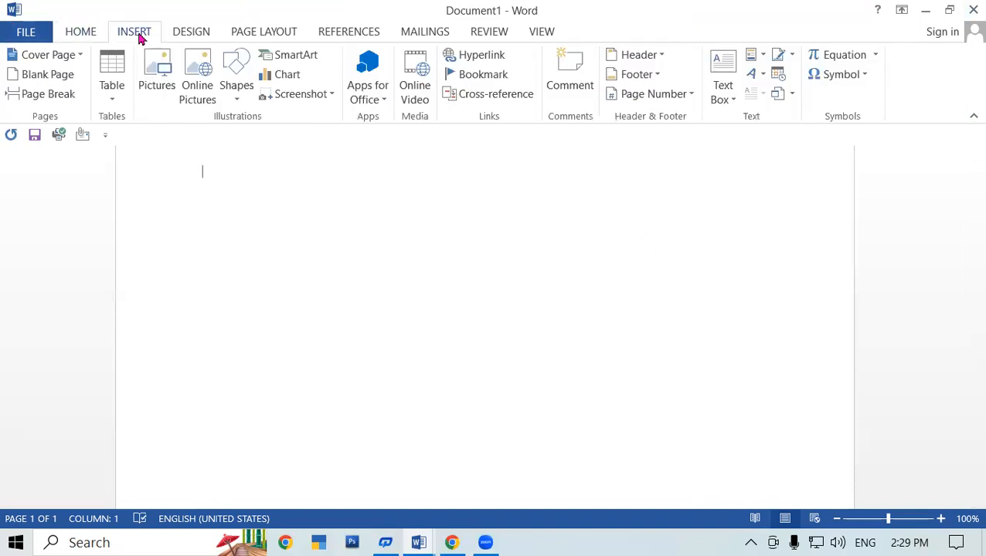
click(128, 93)
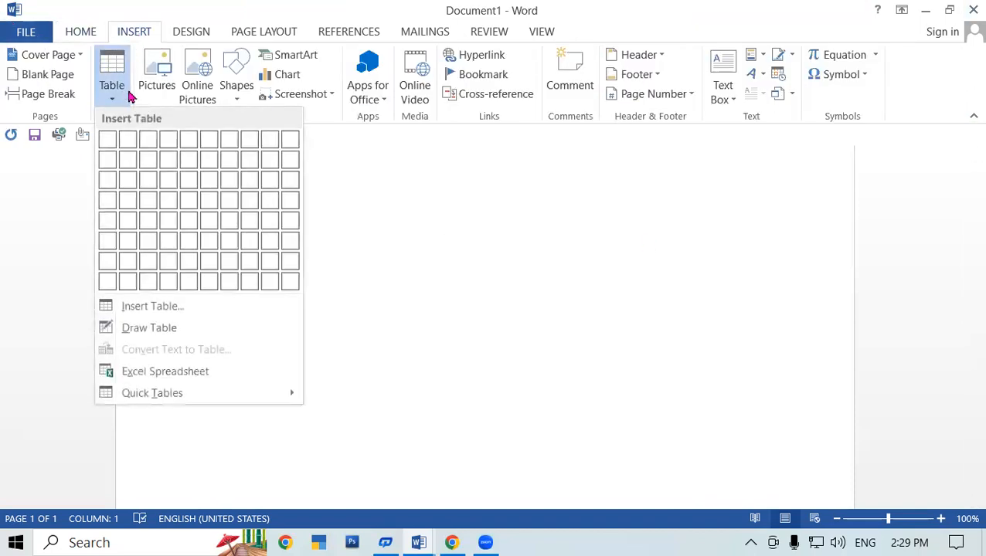
click(284, 221)
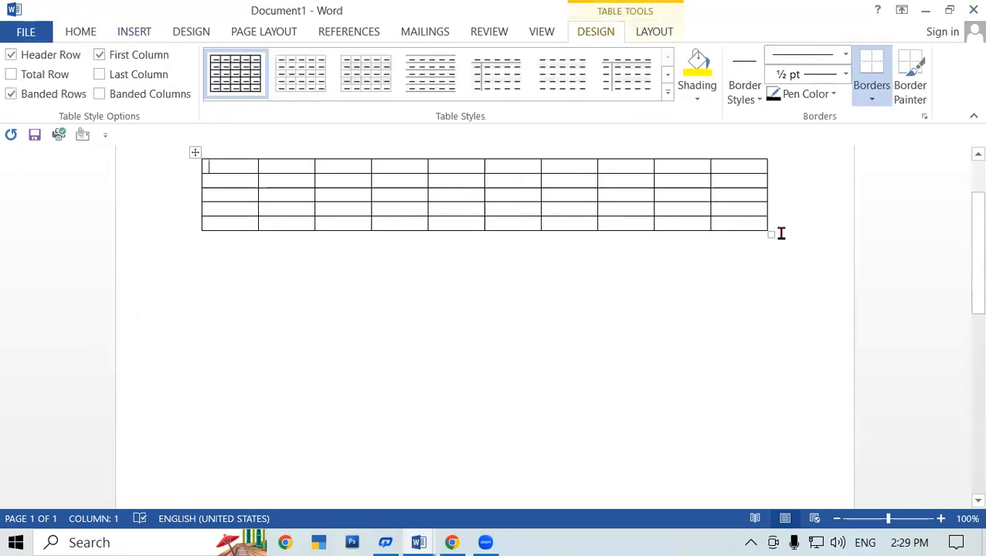
drag(772, 234, 790, 322)
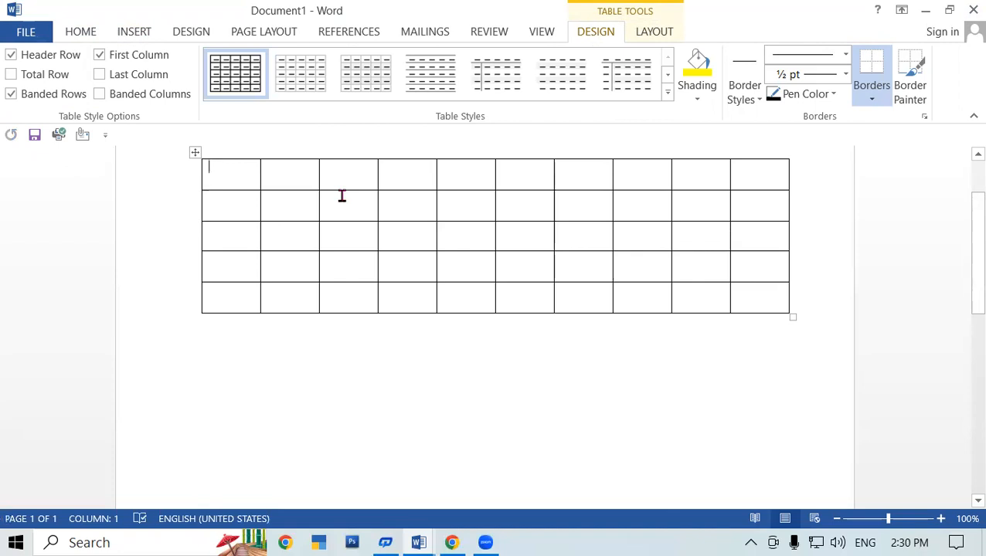
Fill the cells of the table's first row with the numbers 1 through 10
text(1)
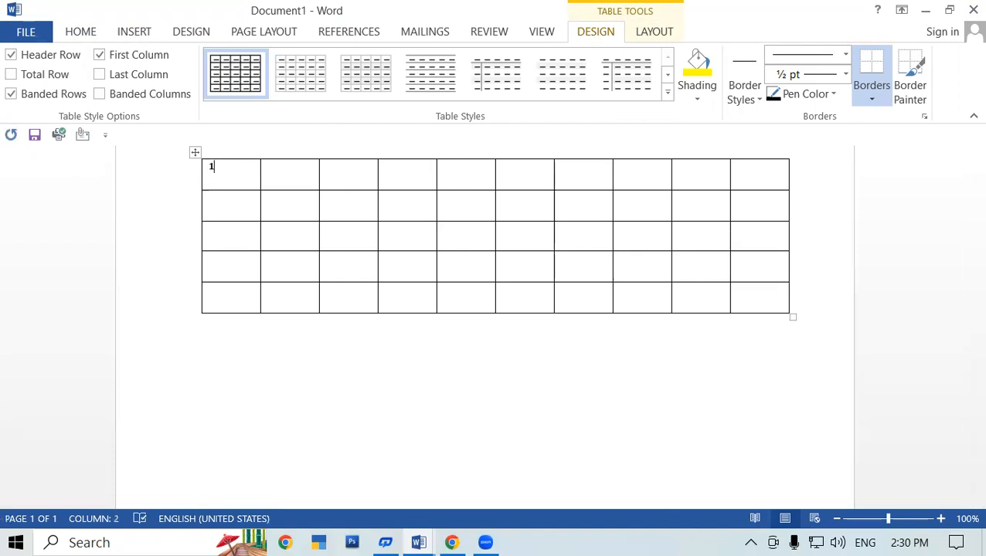
key(Tab)
text(2)
key(Tab)
text(3)
key(Tab)
text(4)
key(Tab)
text(6)
key(Tab)
text(7)
key(Tab)
text(9)
key(Tab)
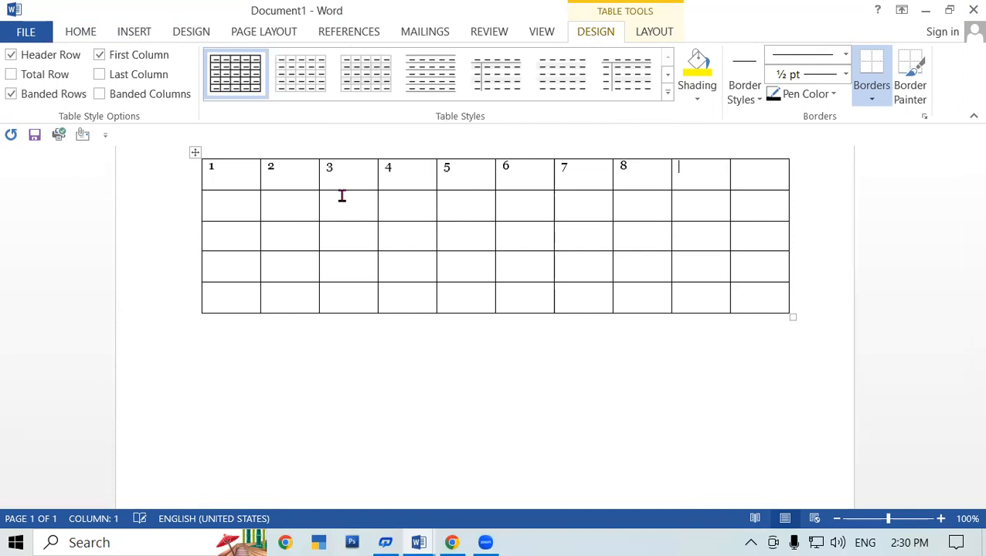
key(Tab)
text(10)
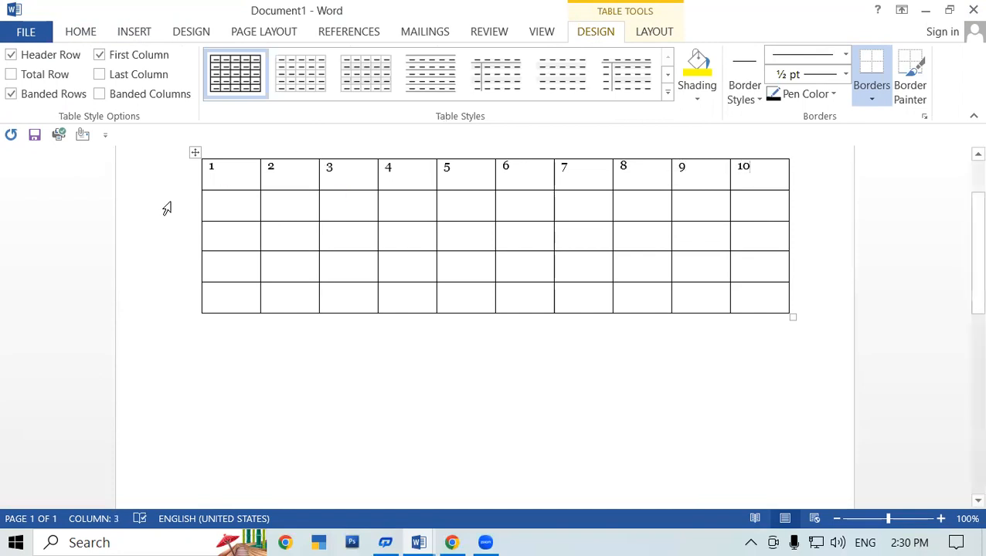
Enlarge the numbers in the table's first row to a font size above 16 pt
drag(211, 165, 737, 154)
click(82, 31)
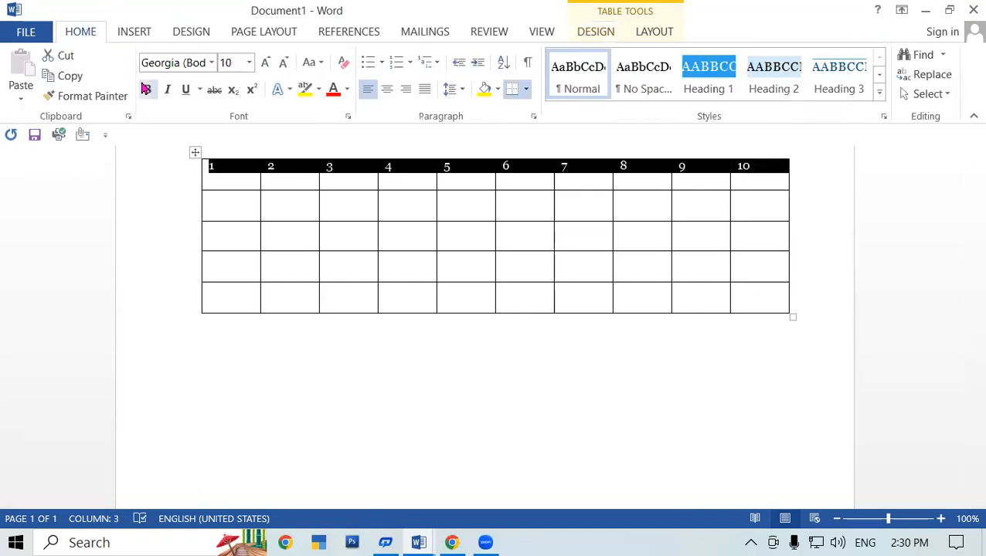
click(264, 64)
click(264, 63)
click(264, 63)
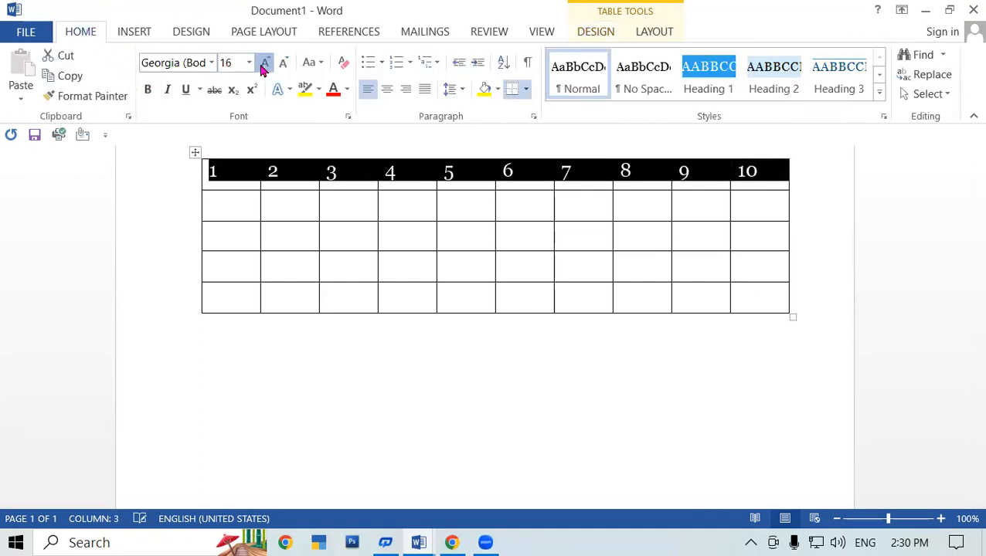
click(263, 63)
click(699, 306)
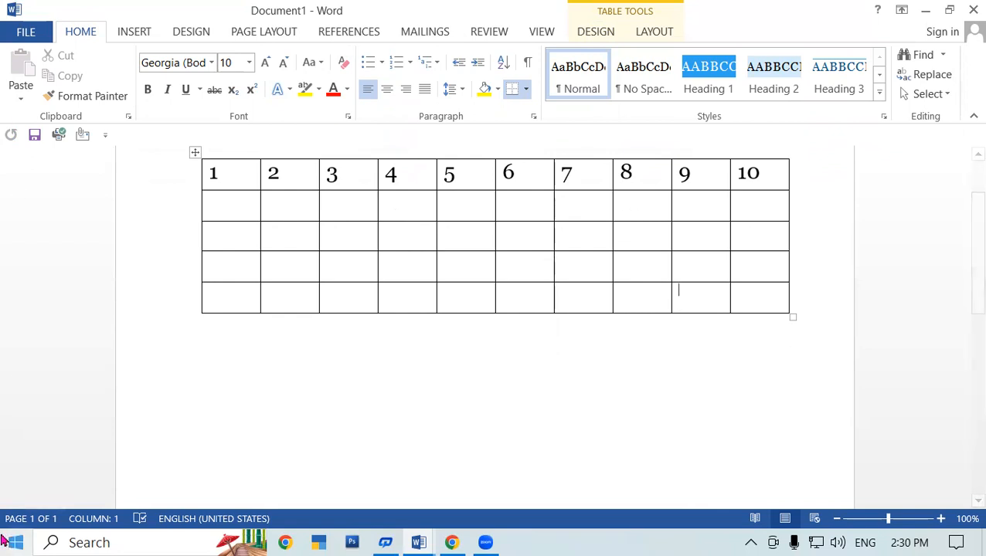
AutoFit the table to its contents, followed by AutoFit to the window
click(649, 37)
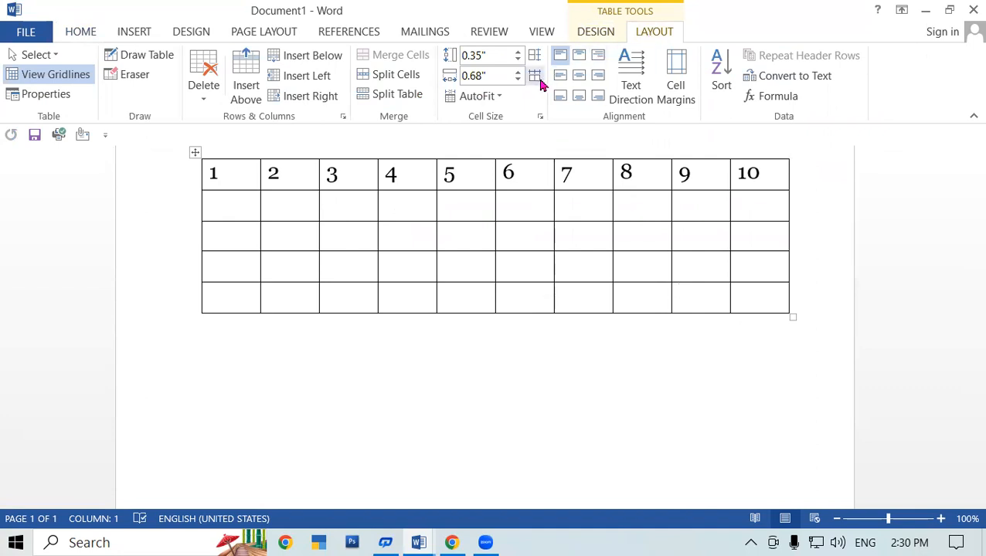
click(469, 98)
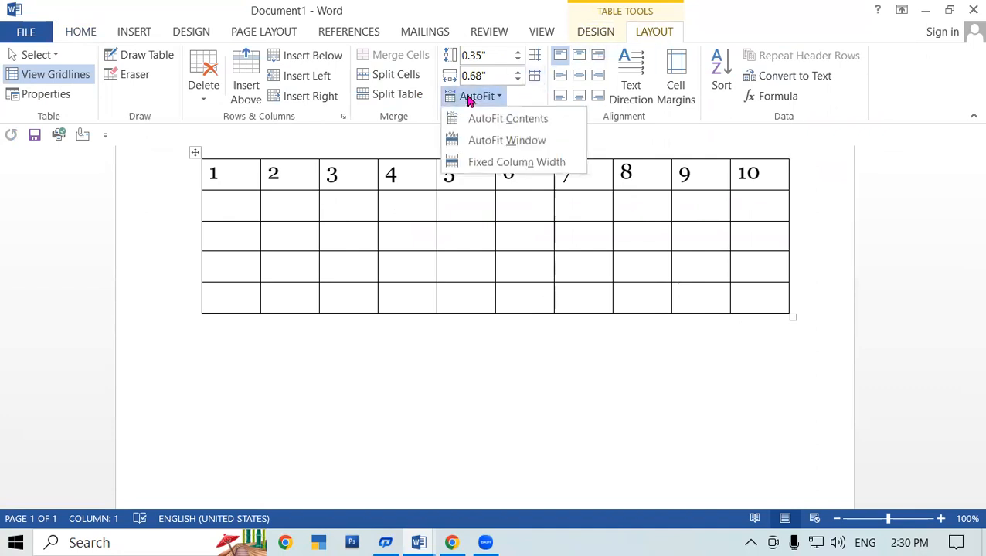
click(501, 119)
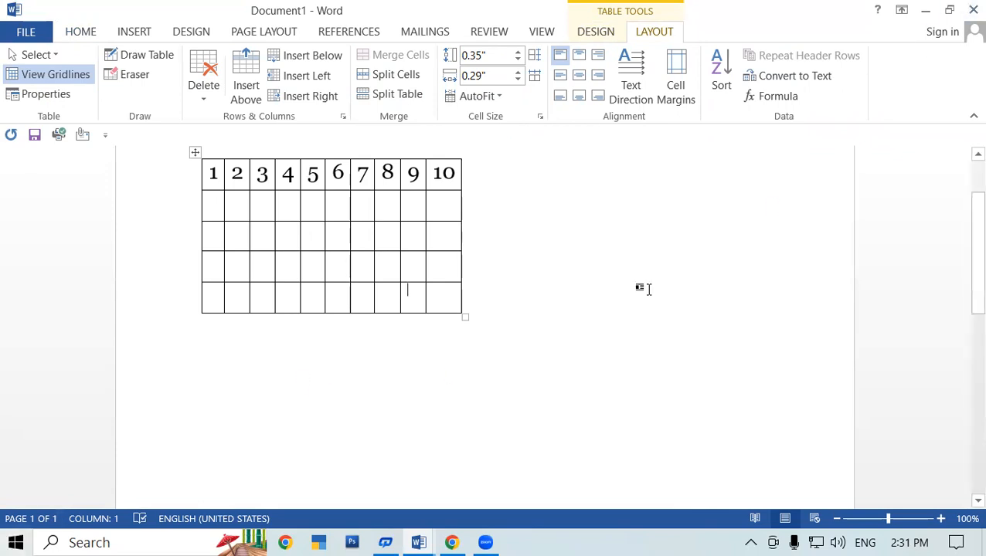
click(495, 100)
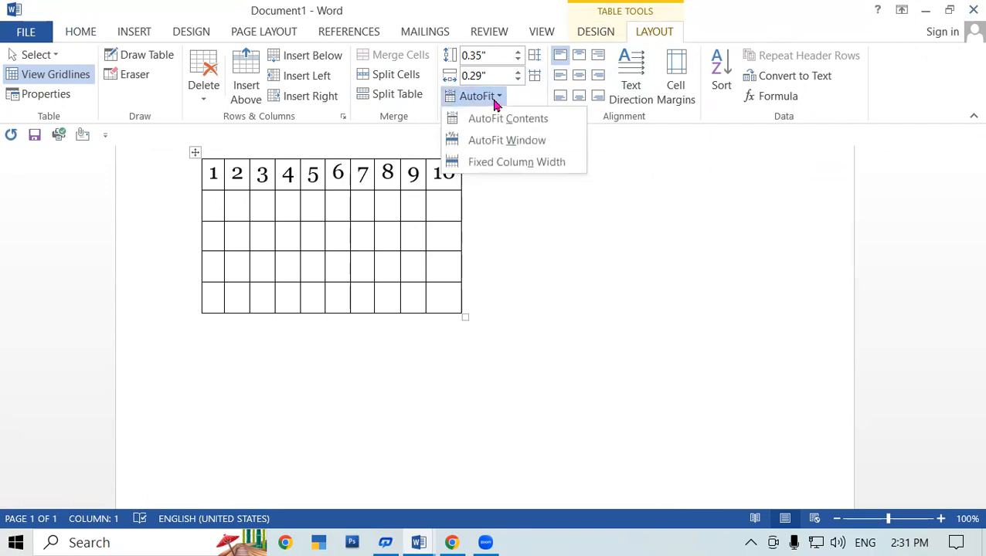
click(521, 148)
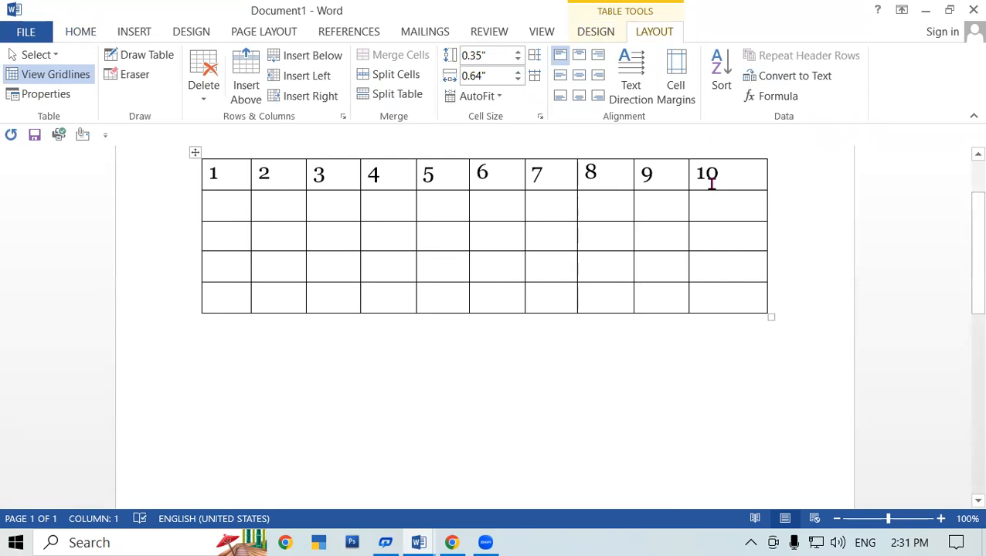
Shrink the table to its contents again with AutoFit and return it to the window width
click(499, 97)
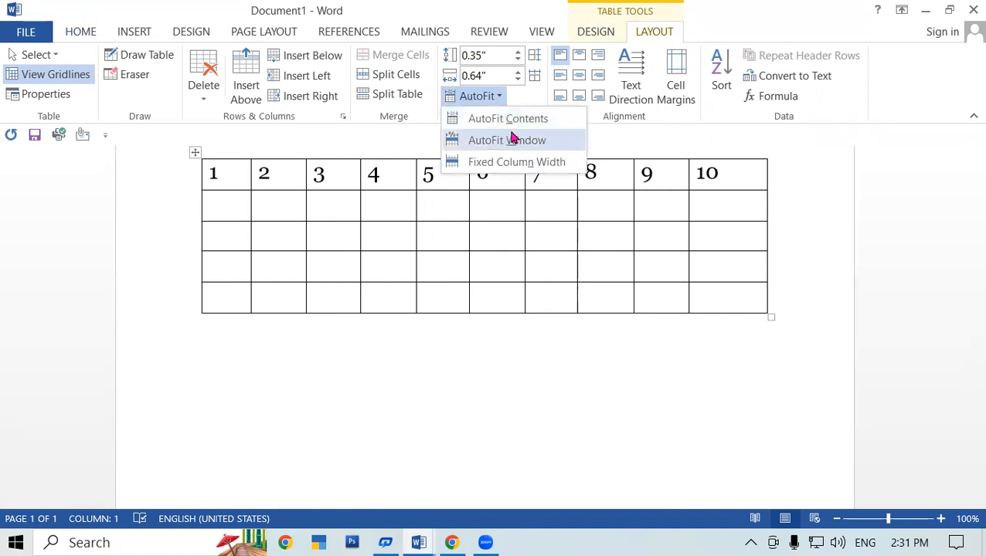
click(520, 121)
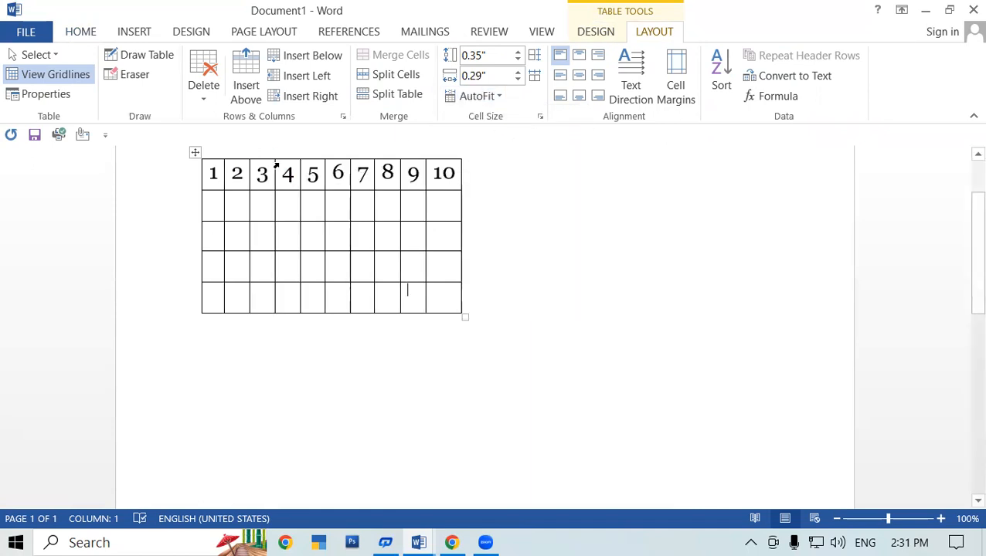
click(490, 99)
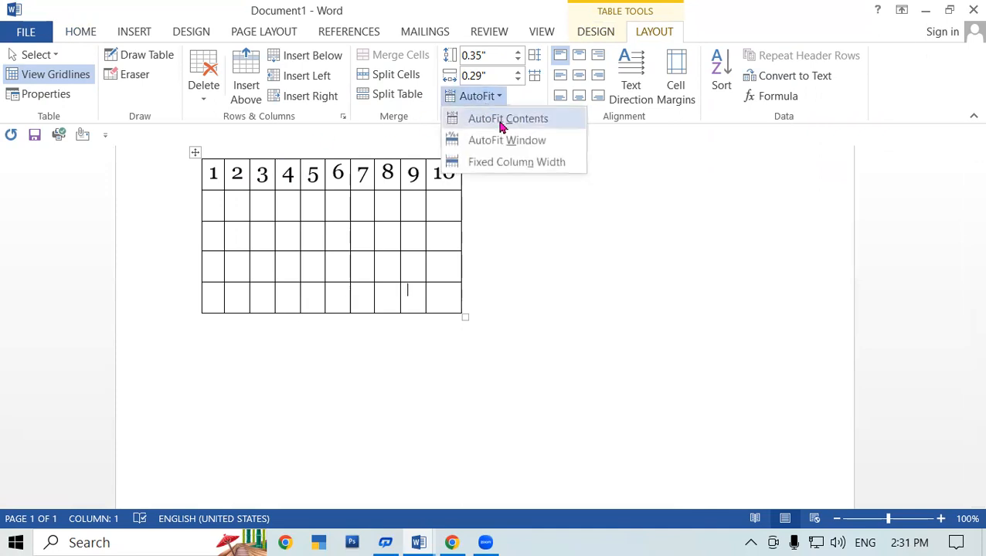
click(509, 139)
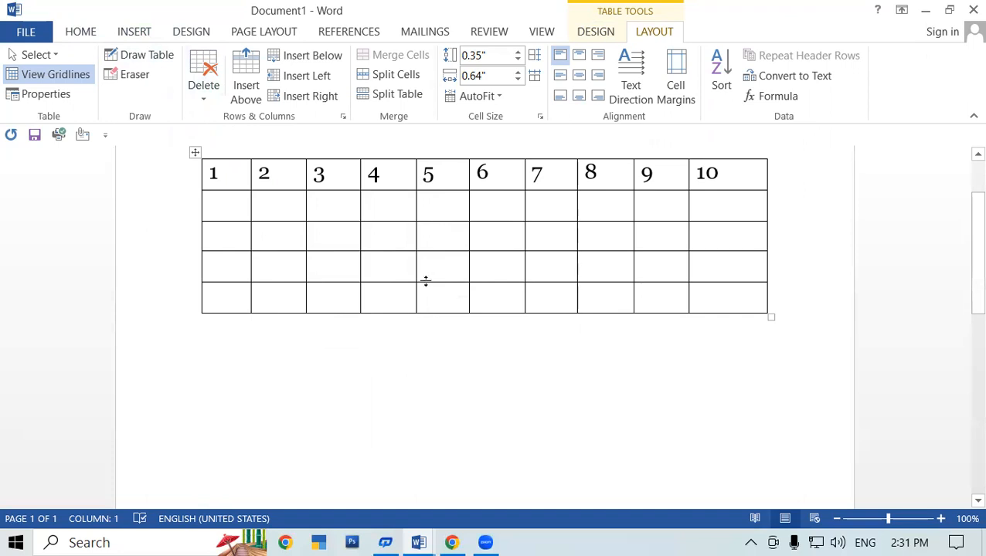
Clear the numbers from the table's first row and erase the table's last three columns
drag(211, 174, 781, 180)
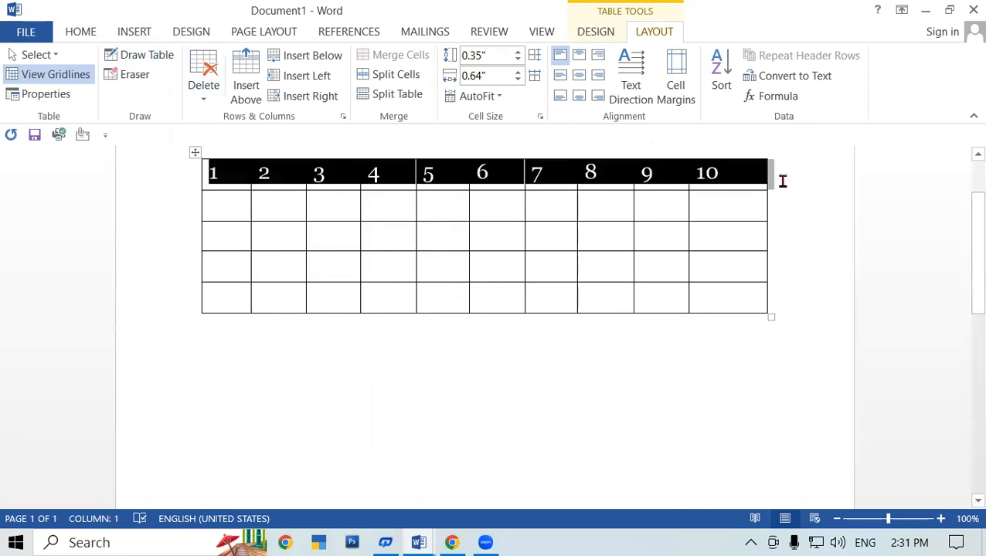
key(Delete)
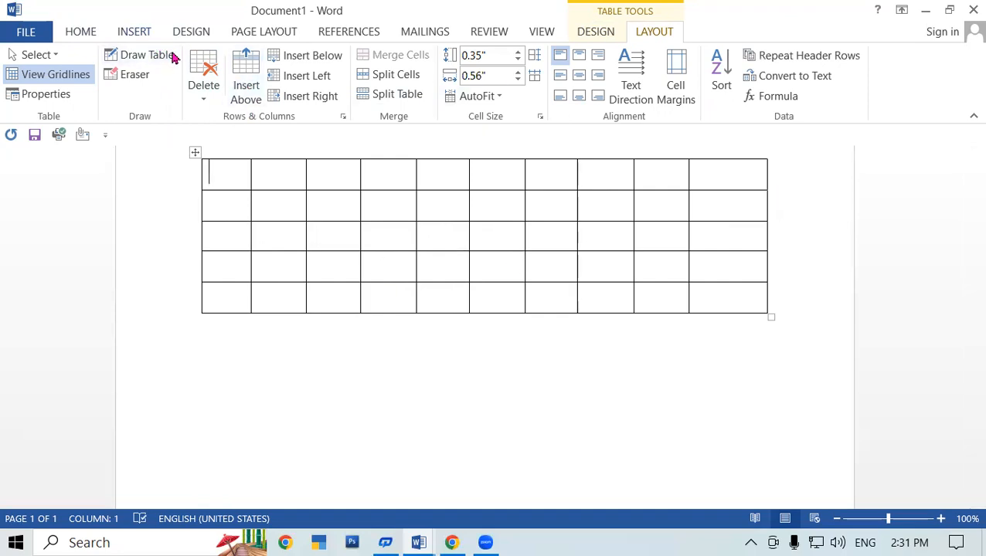
click(128, 74)
drag(594, 155, 782, 330)
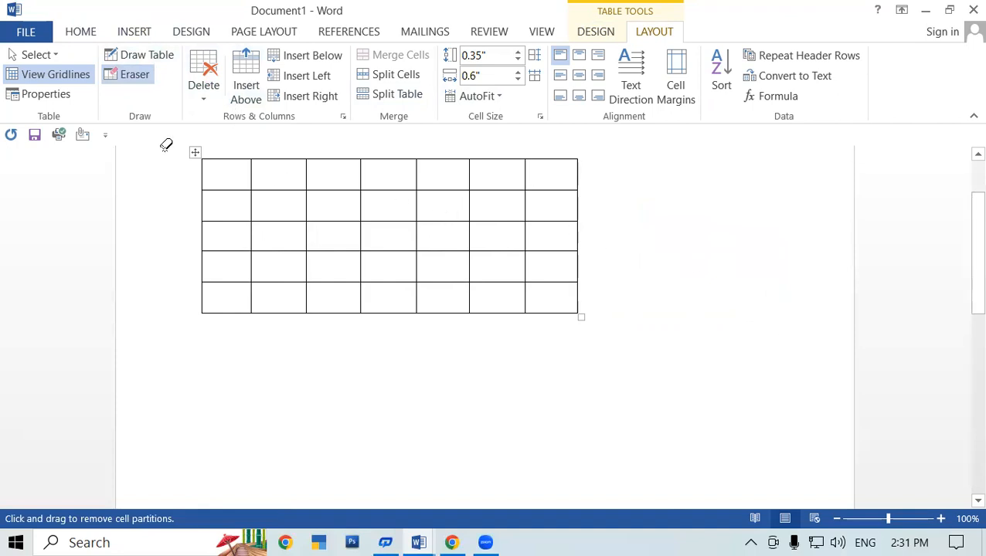
click(134, 74)
Fill the first four cells of the table's first row with four people's first names in capital letters
click(220, 174)
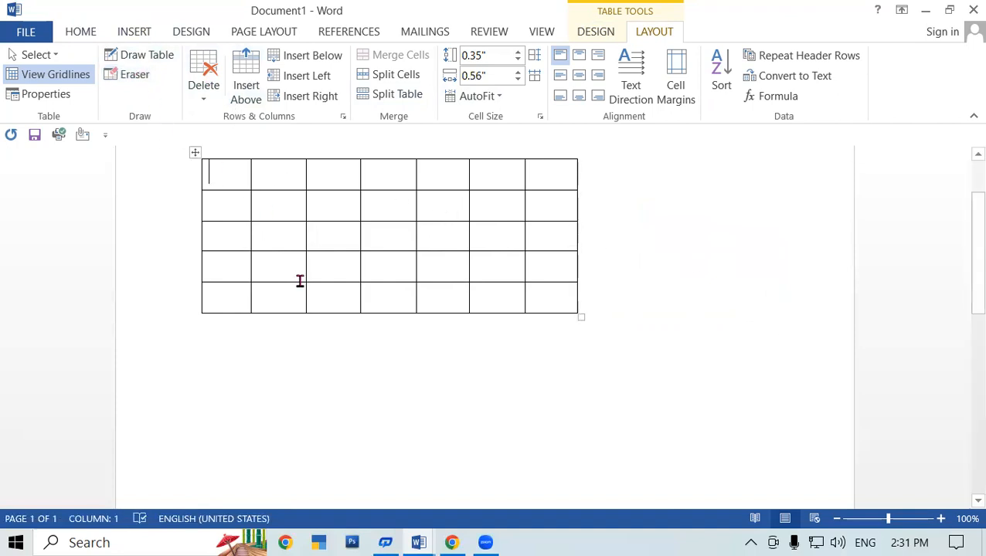
text(RAJAN)
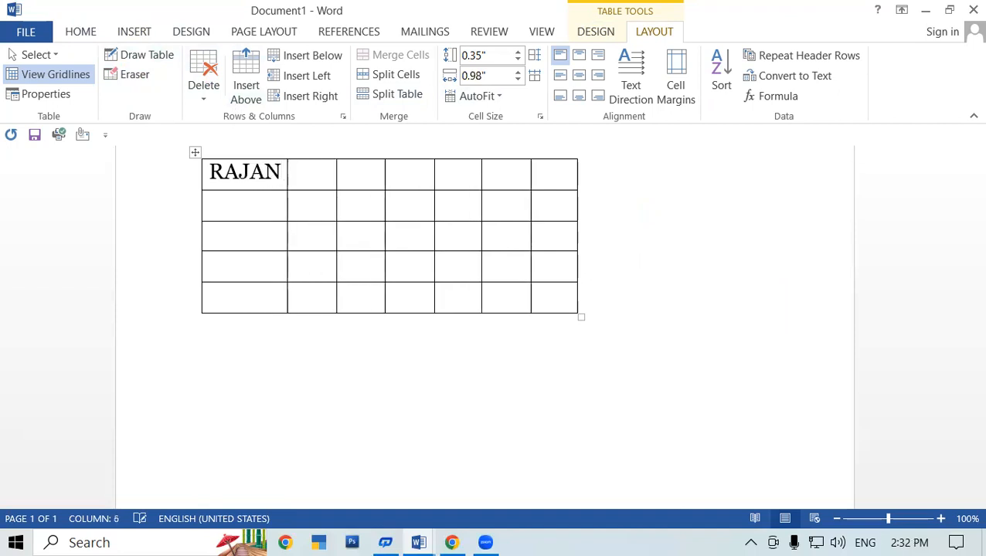
key(Tab)
text(AMAN)
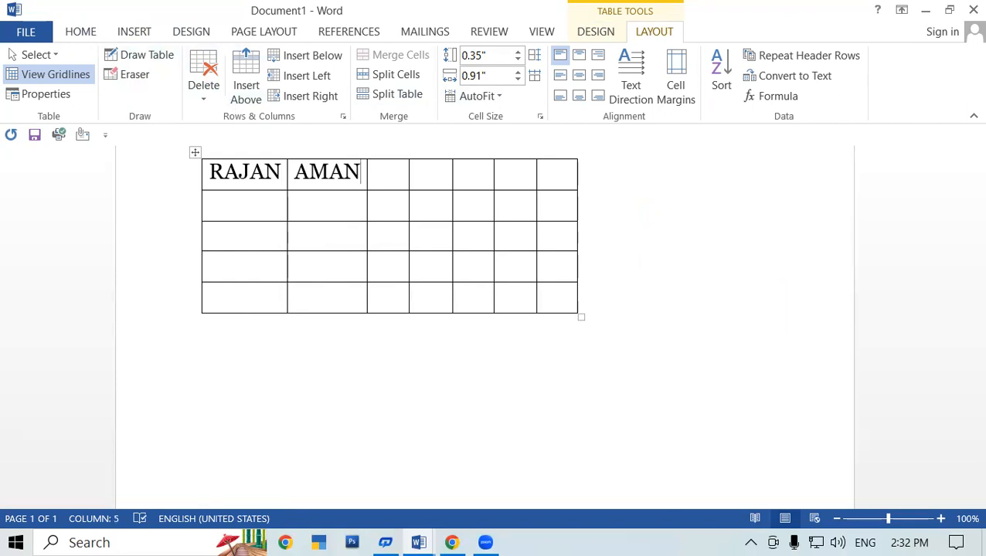
key(Tab)
text(NIKESH)
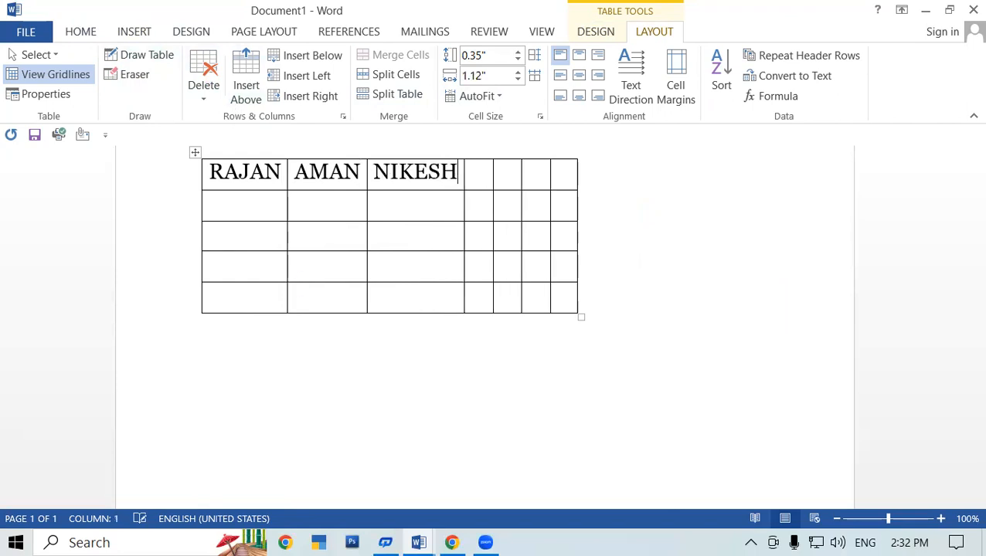
key(Tab)
text(JAKIR)
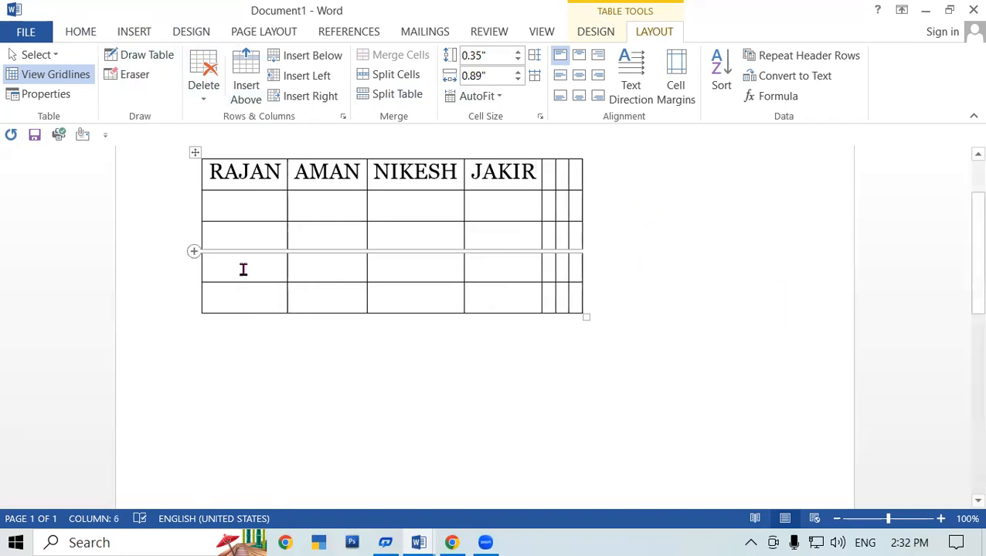
Erase the three narrow empty columns after the JAKIR column with the Eraser
click(136, 74)
drag(553, 152, 596, 328)
click(139, 75)
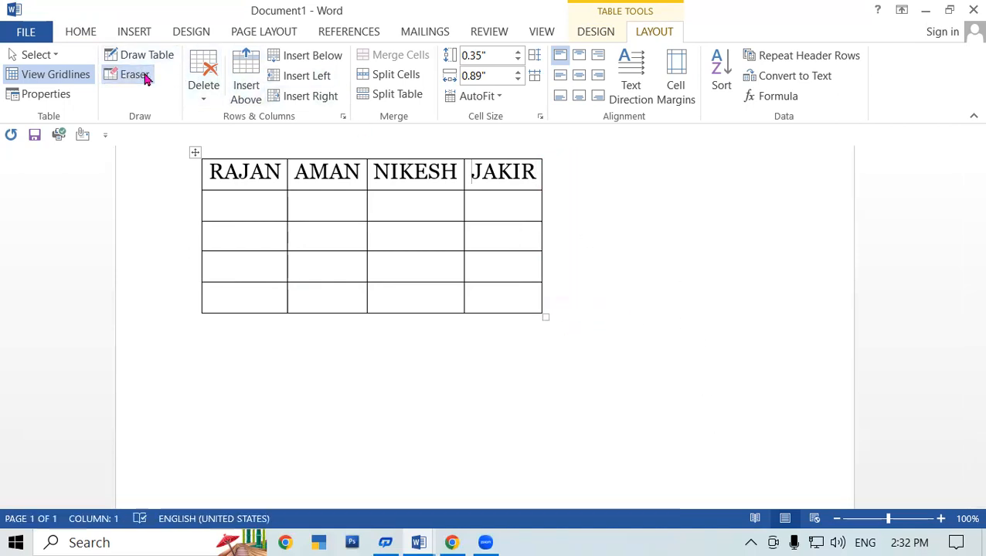
Widen the RAJAN, AMAN, NIKESH and JAKIR columns by moving their borders, extending the table to the page's right margin
mouse_move(542, 172)
mouse_down()
mouse_move(714, 191)
mouse_move(827, 189)
mouse_up()
drag(464, 176, 597, 198)
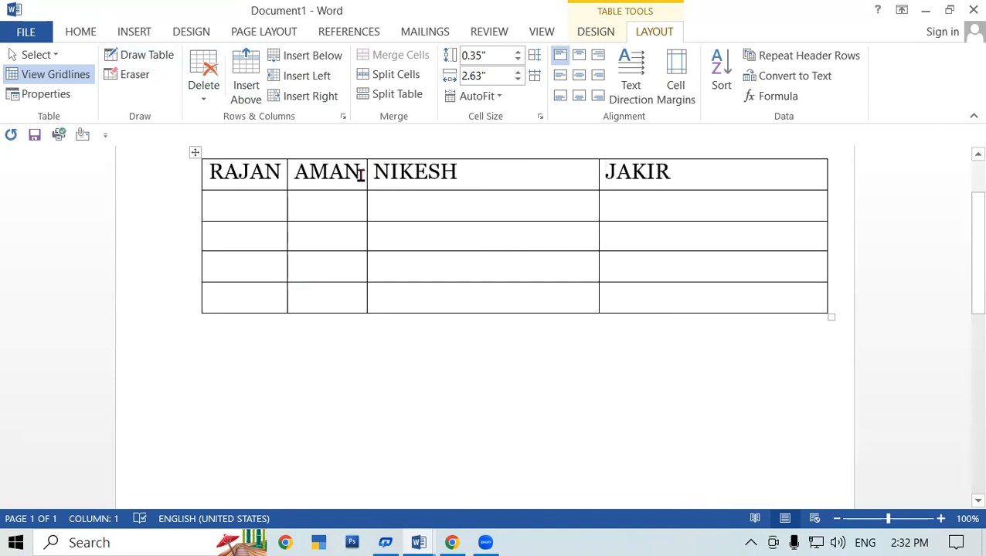
drag(366, 210, 425, 229)
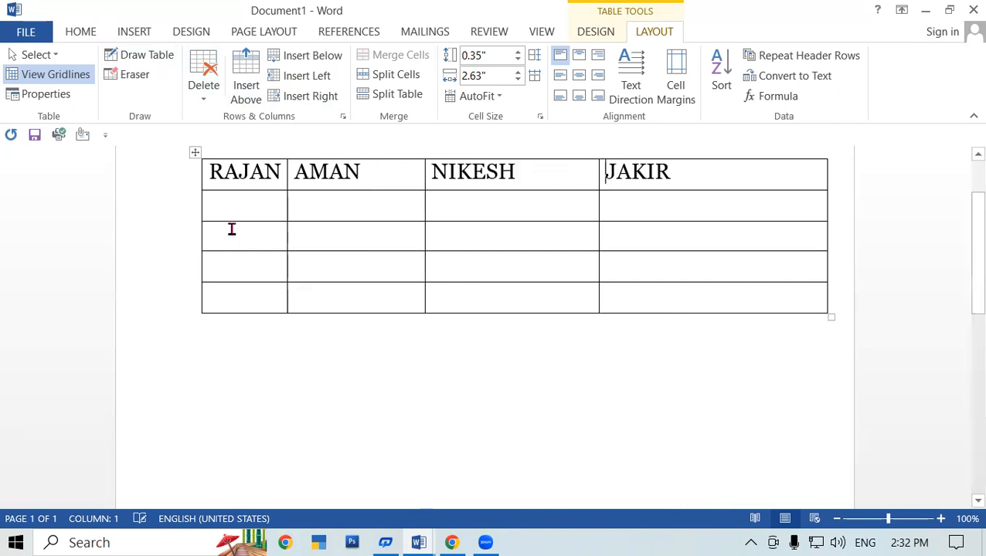
click(283, 207)
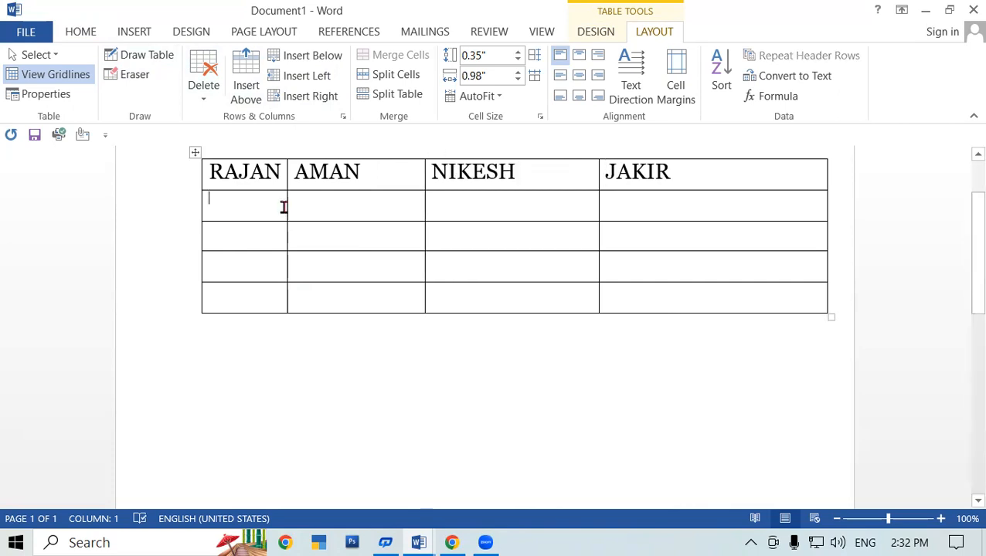
drag(284, 202, 343, 224)
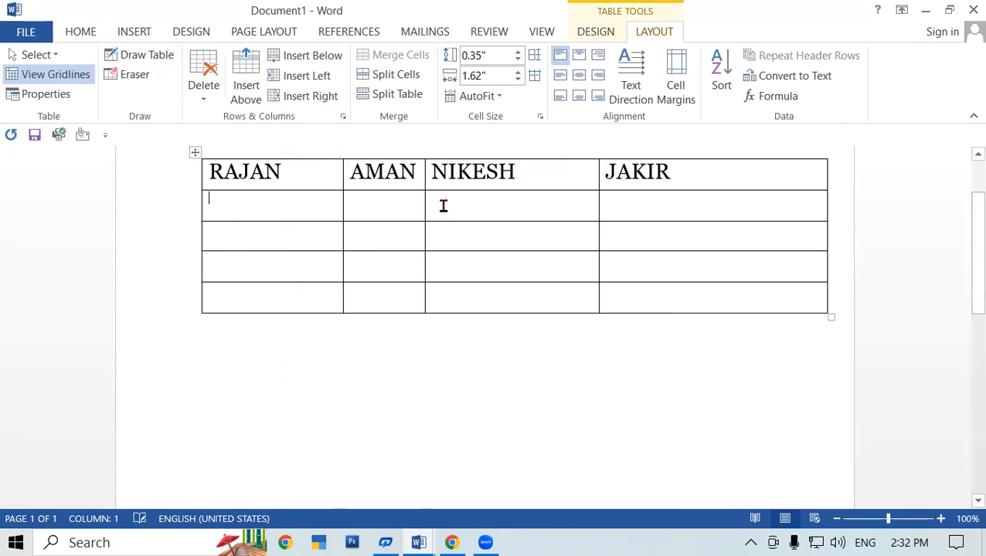
drag(423, 208, 462, 228)
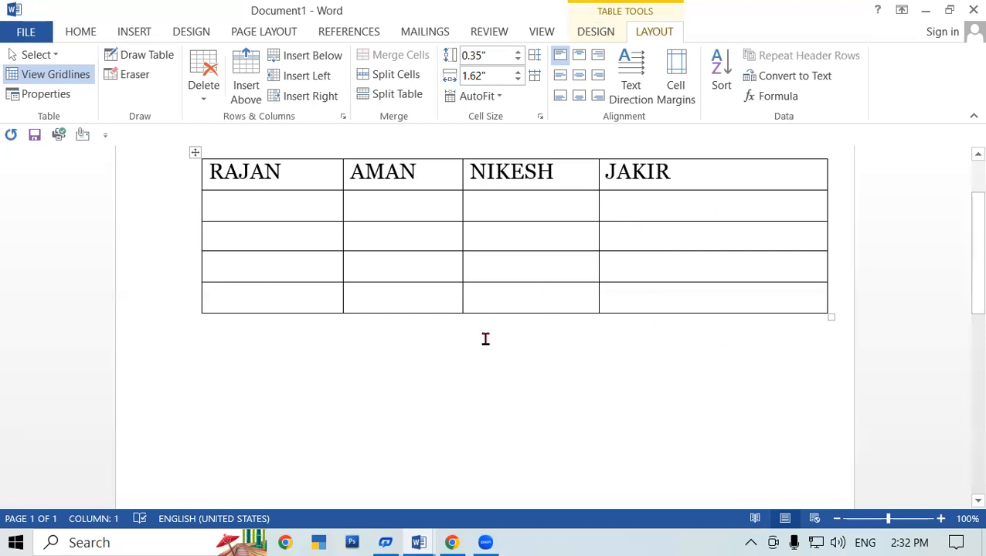
Apply AutoFit Contents and AutoFit Window to the four-column table
click(394, 217)
click(479, 95)
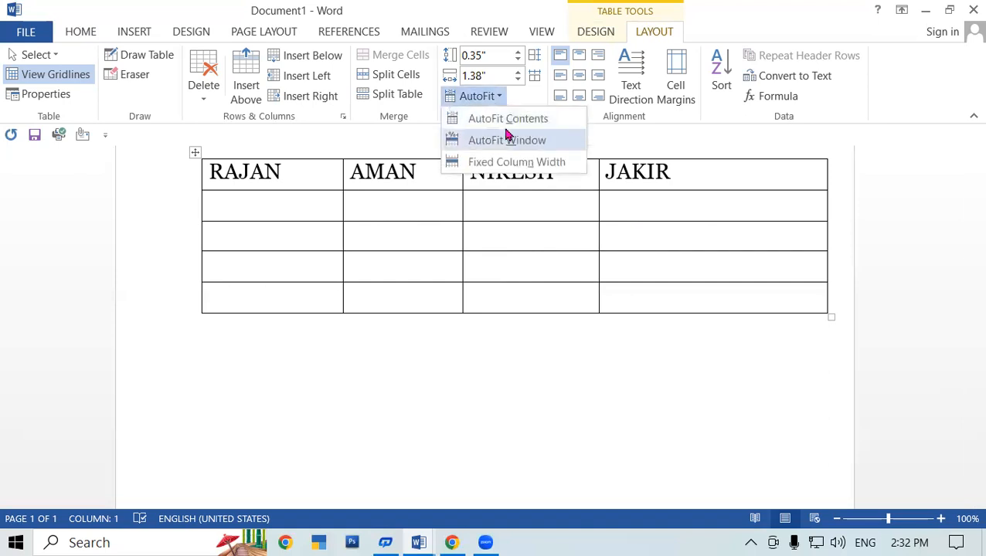
click(503, 120)
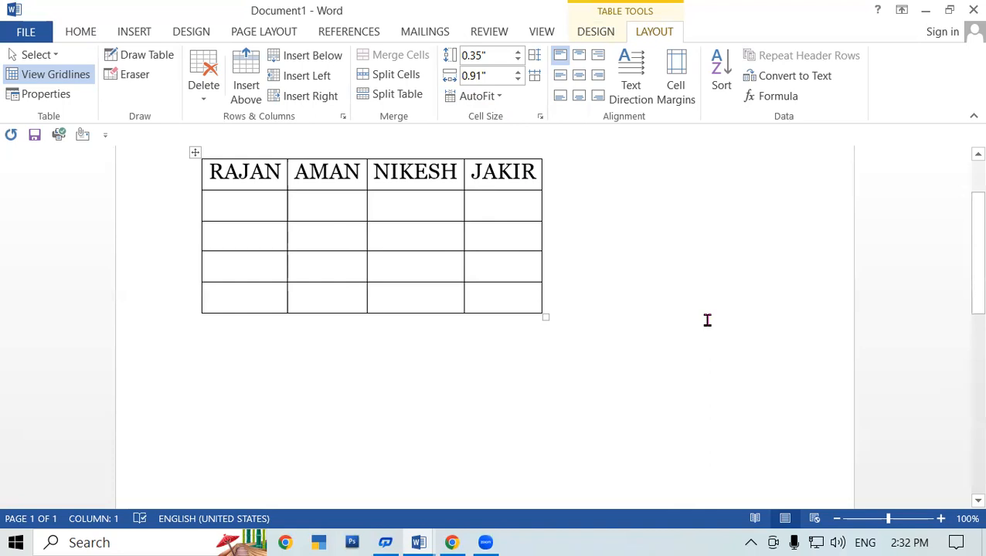
click(493, 101)
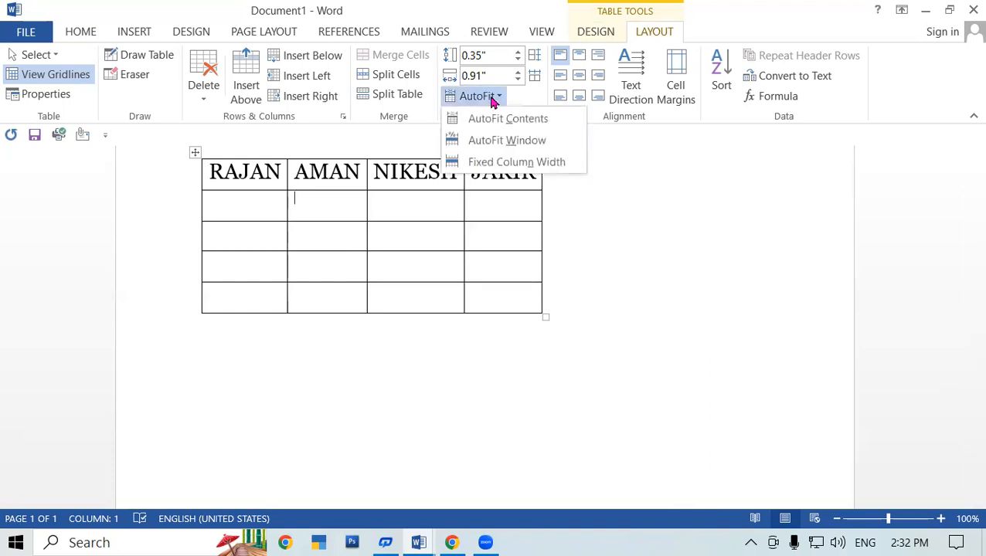
click(518, 141)
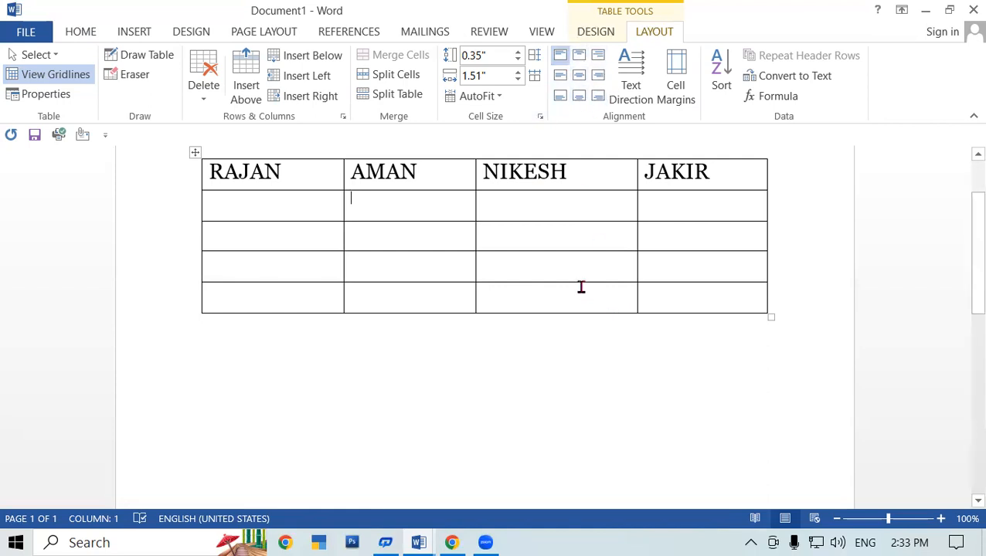
Undo the AutoFit changes and the manual column resizing
key(ctrl+z)
key(ctrl+z)
key(ctrl+z)
key(ctrl+z)
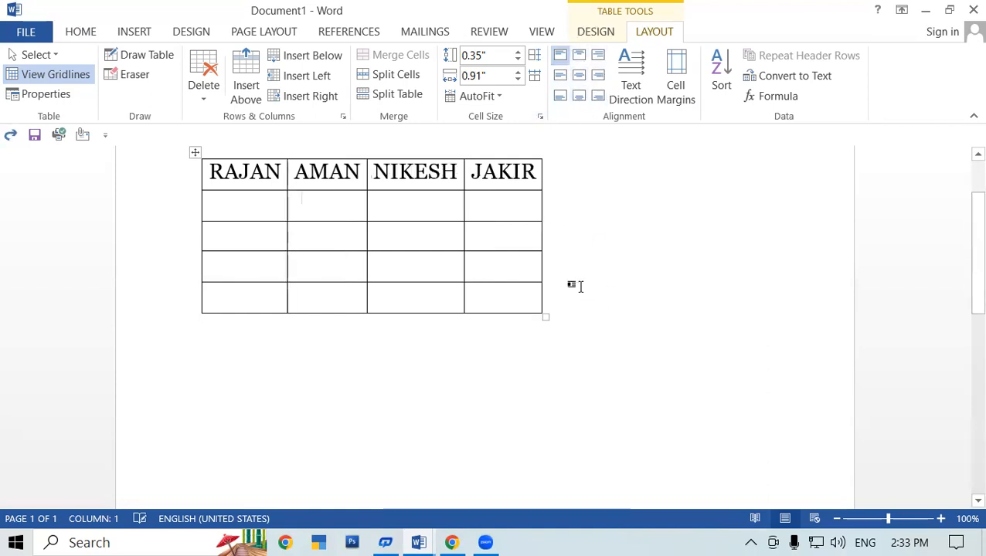
key(ctrl+z)
key(ctrl+z)
key(ctrl+z)
key(ctrl+z)
key(ctrl+z)
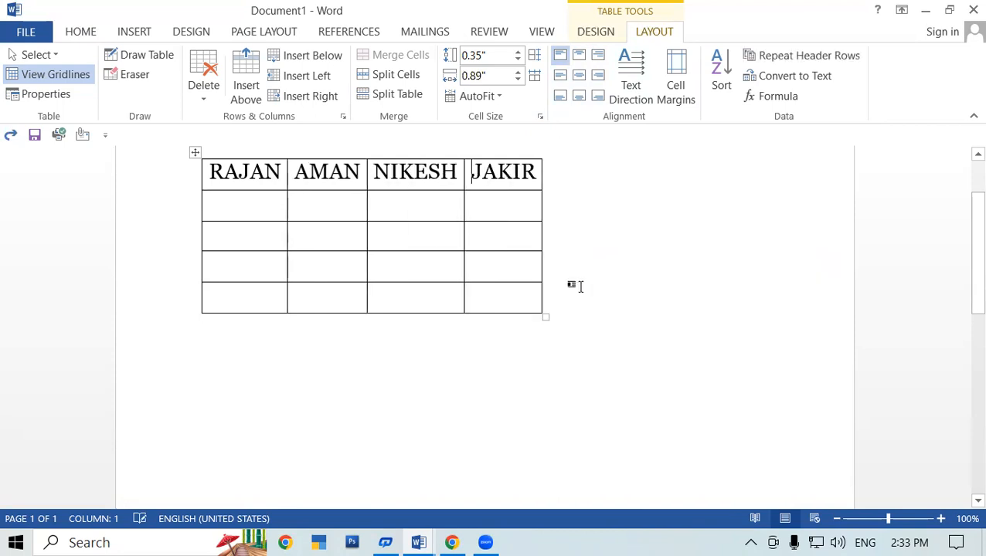
Step back through the earlier table edits until the document shows the STUDENT DATABASE table again
key(ctrl+z)
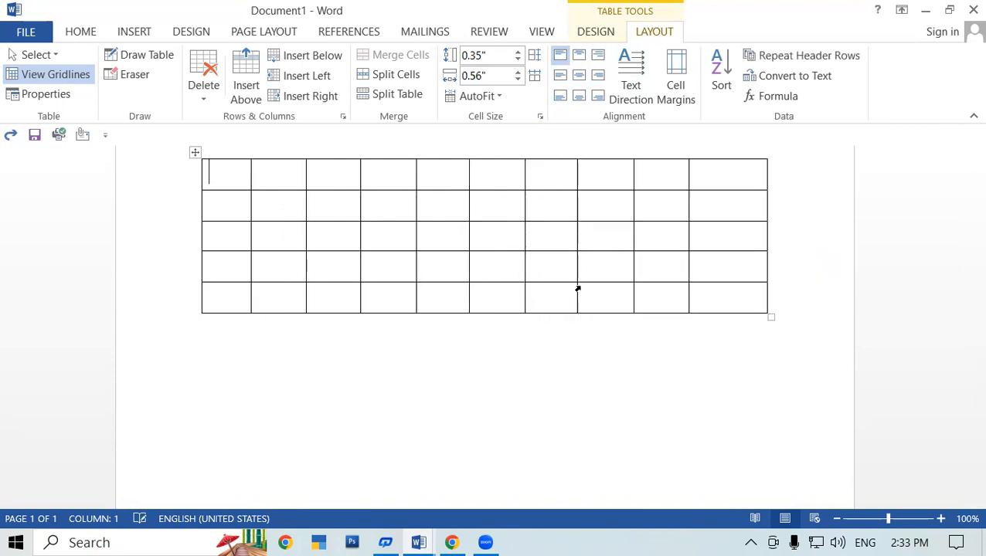
key(ctrl+z)
key(ctrl+z)
key(ctrl+z)
key(ctrl+z)
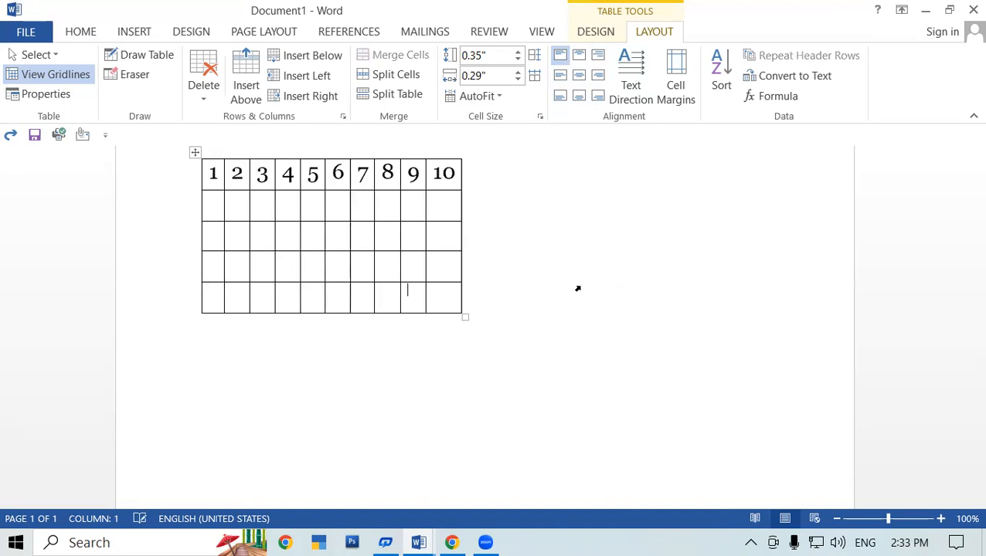
key(ctrl+z)
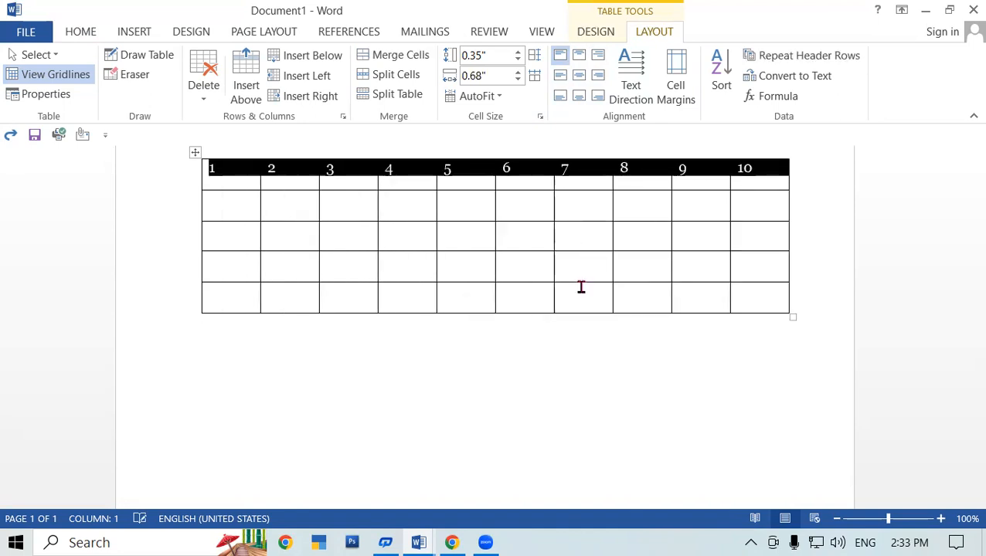
key(ctrl+z)
key(ctrl+z)
key(ctrl+z)
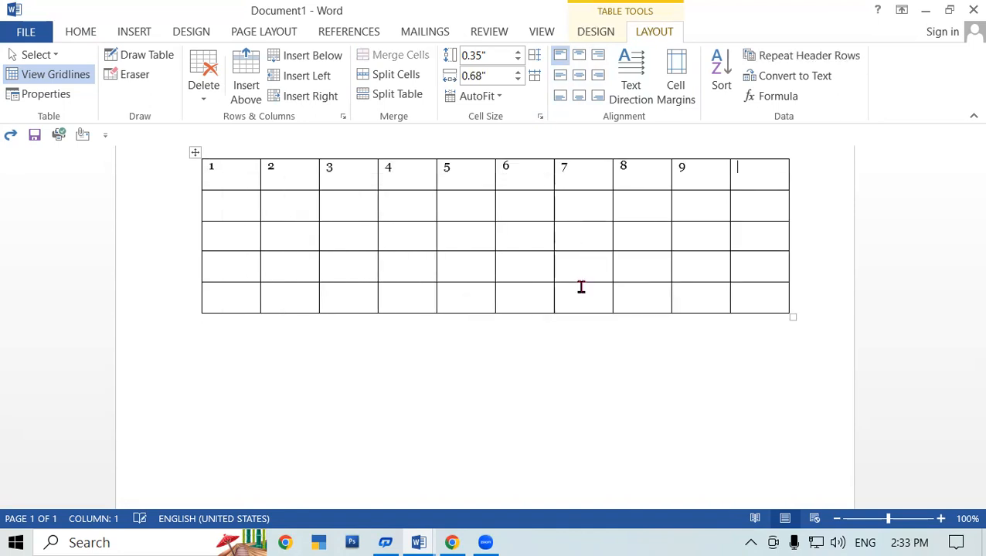
key(ctrl+z)
key(ctrl+z)
key(ctrl+z)
key(ctrl+z)
key(ctrl+z)
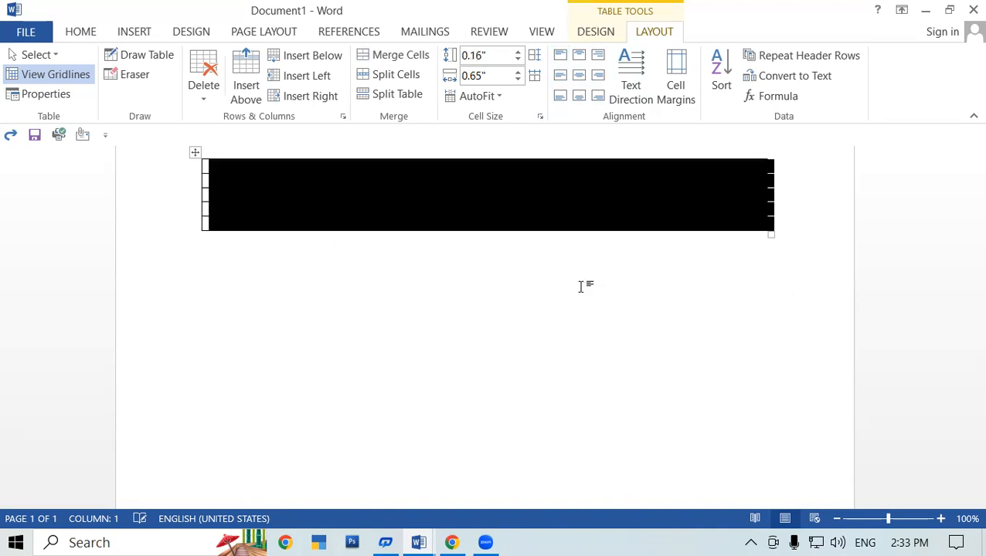
key(ctrl+y)
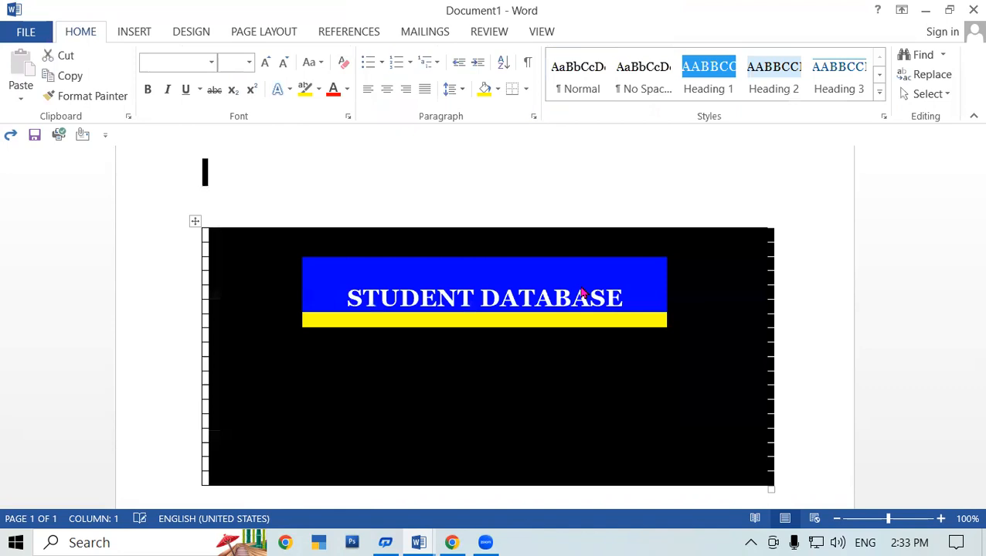
Select the STUDENT DATABASE heading and try top-left, top-right, center-right, bottom-center, center and center-left cell alignments
click(650, 397)
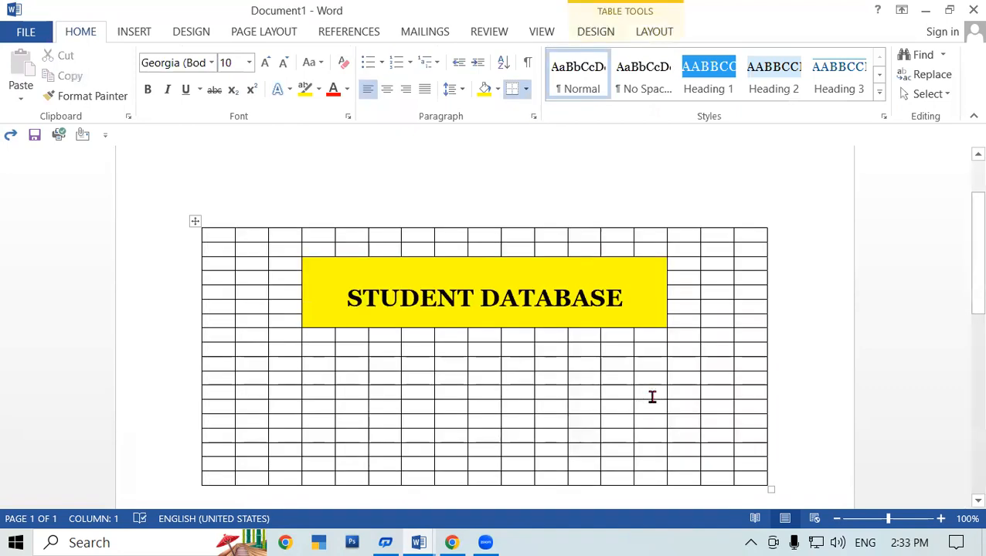
drag(344, 294, 592, 319)
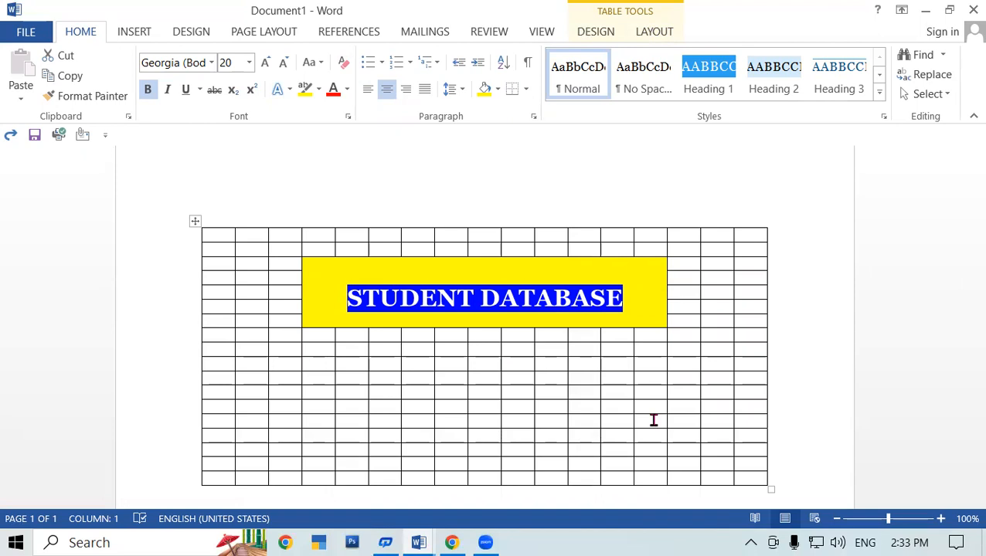
click(650, 31)
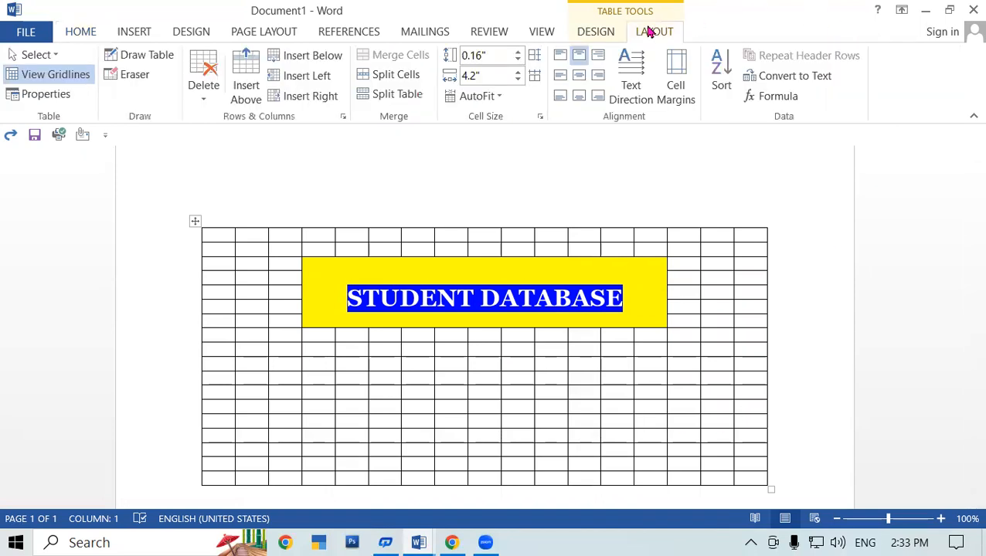
click(561, 57)
click(599, 55)
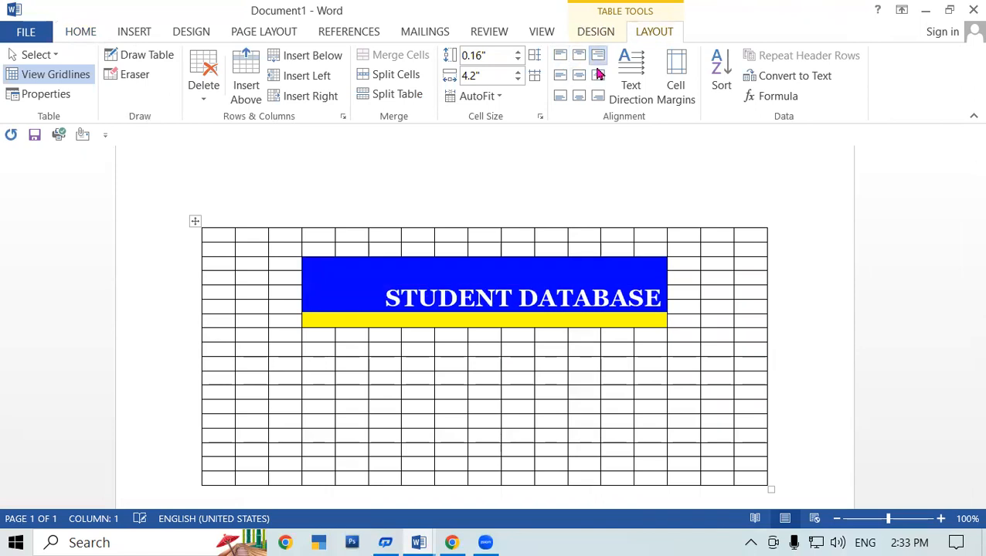
click(598, 76)
click(579, 95)
click(579, 76)
click(561, 76)
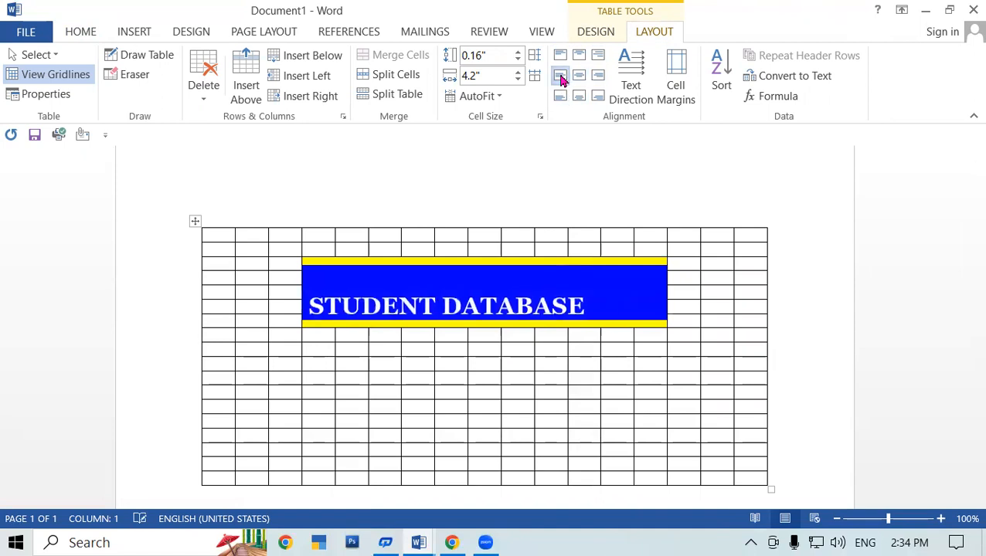
Try bottom-left, bottom-right, center-right and top-right alignments on the heading, finishing with Align Top Center
click(560, 97)
click(598, 96)
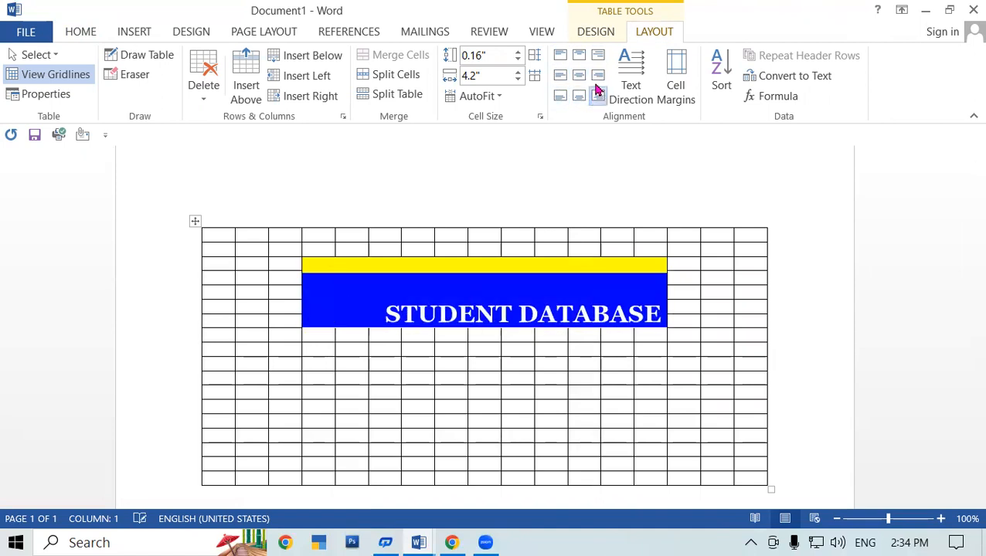
click(598, 75)
click(599, 56)
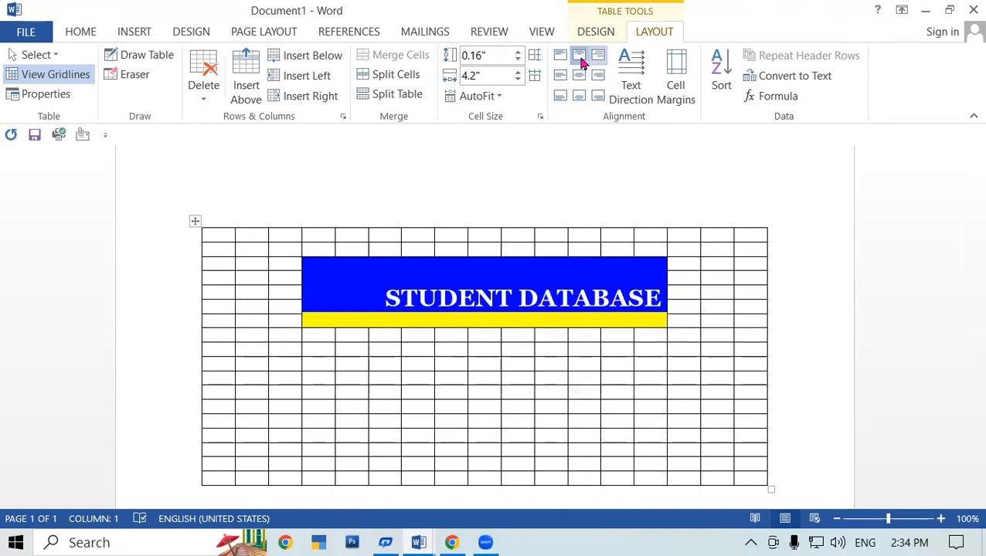
click(580, 55)
click(625, 381)
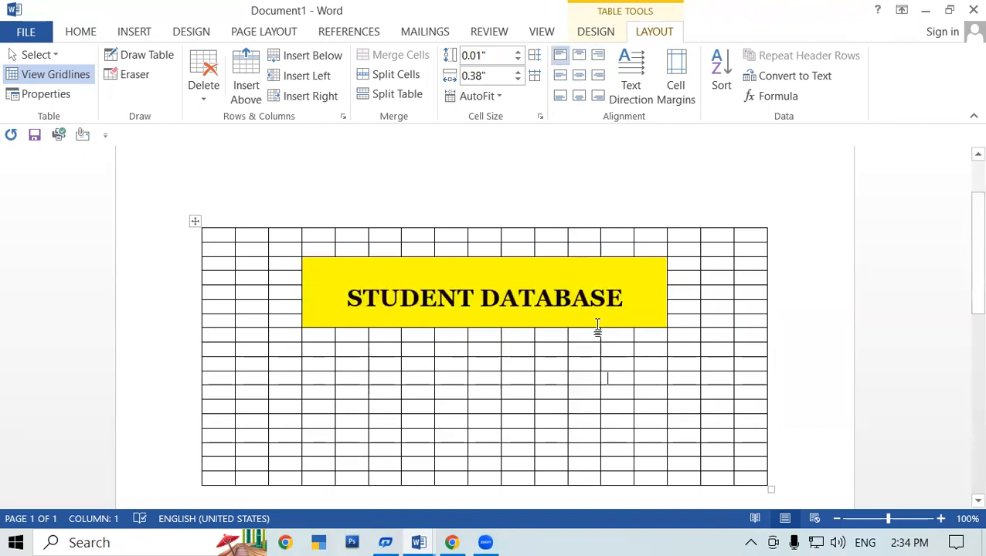
Reselect the STUDENT DATABASE heading and try center, center-left, top-left and center-right alignments, finishing with Align Bottom Center
click(613, 293)
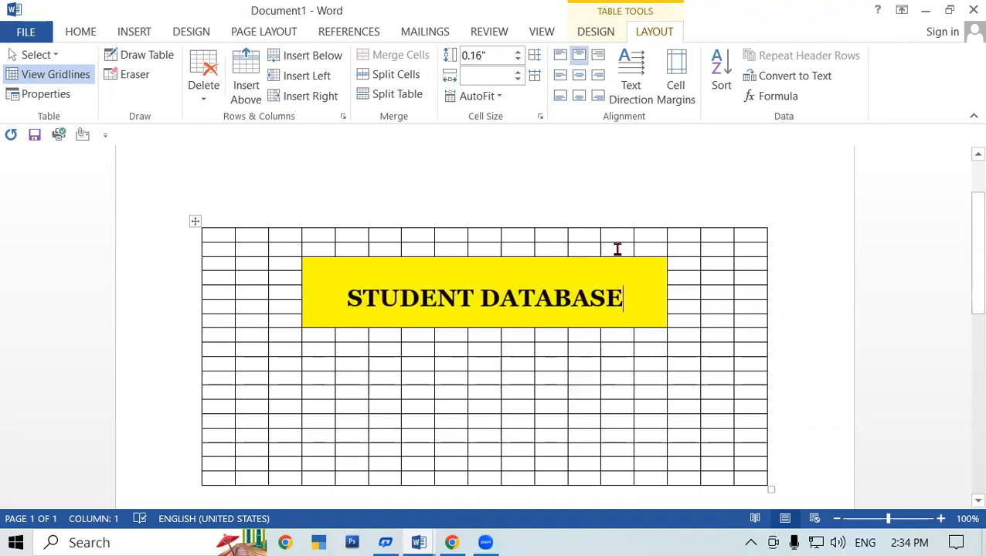
click(577, 77)
click(561, 76)
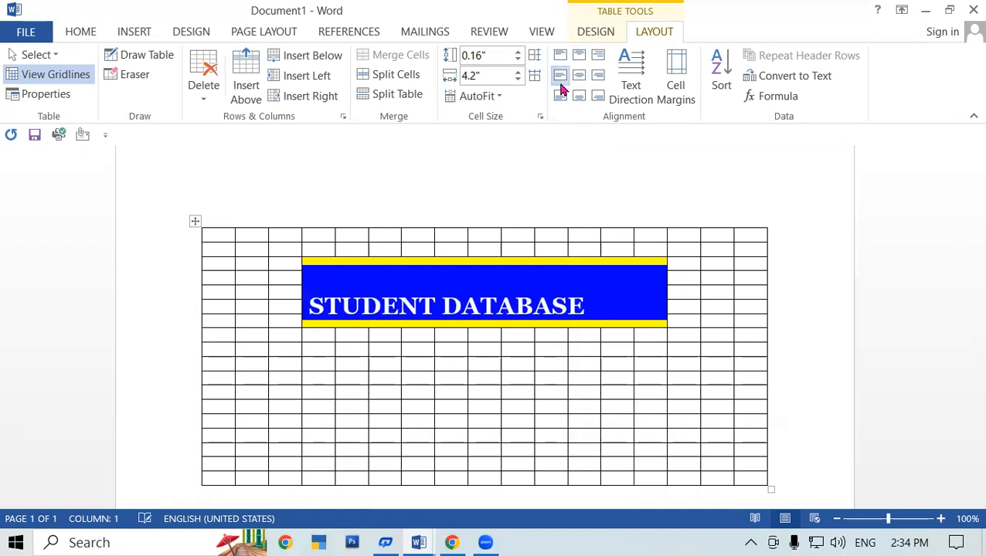
click(561, 56)
click(578, 76)
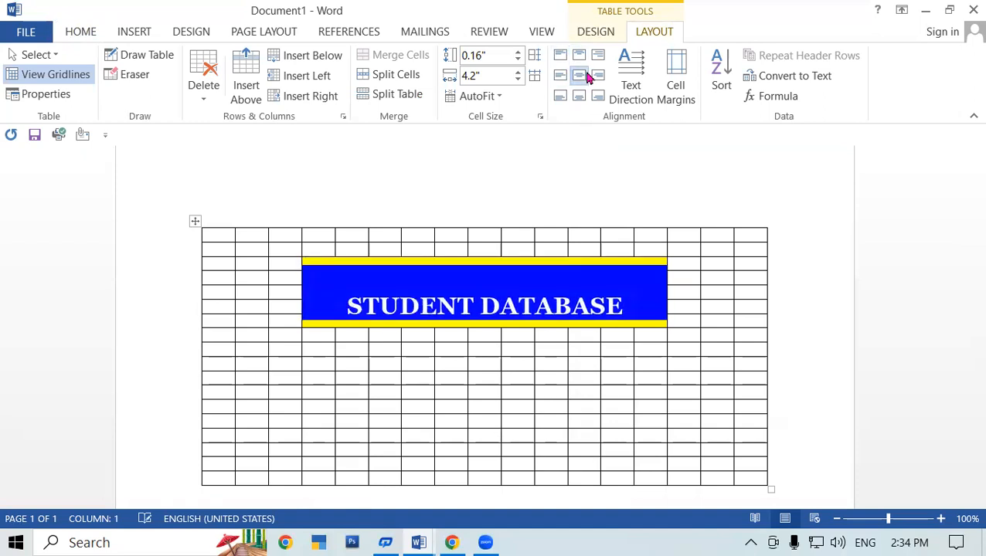
click(598, 75)
click(581, 97)
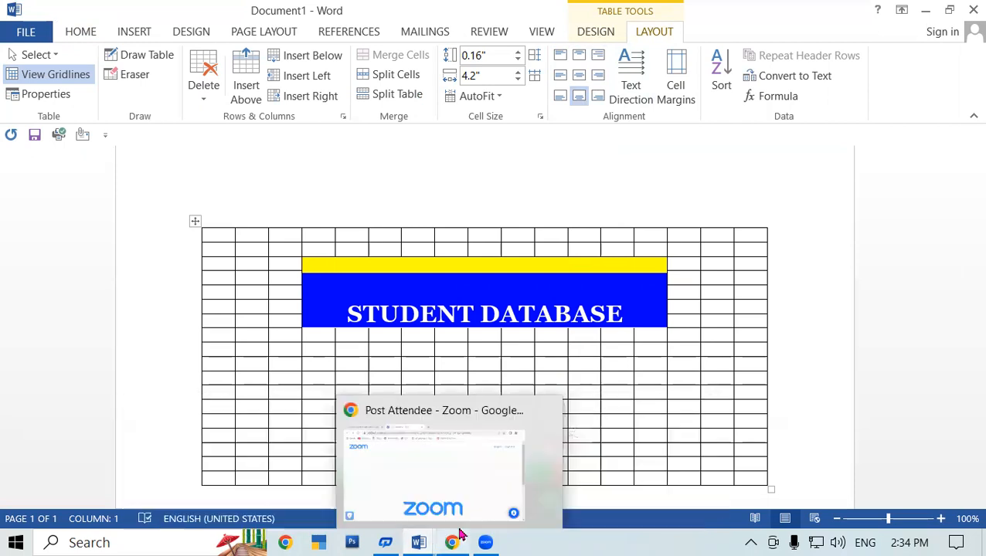
Cycle the heading through the three vertically centered alignments and the top ones, finishing with Align Top Left
click(562, 76)
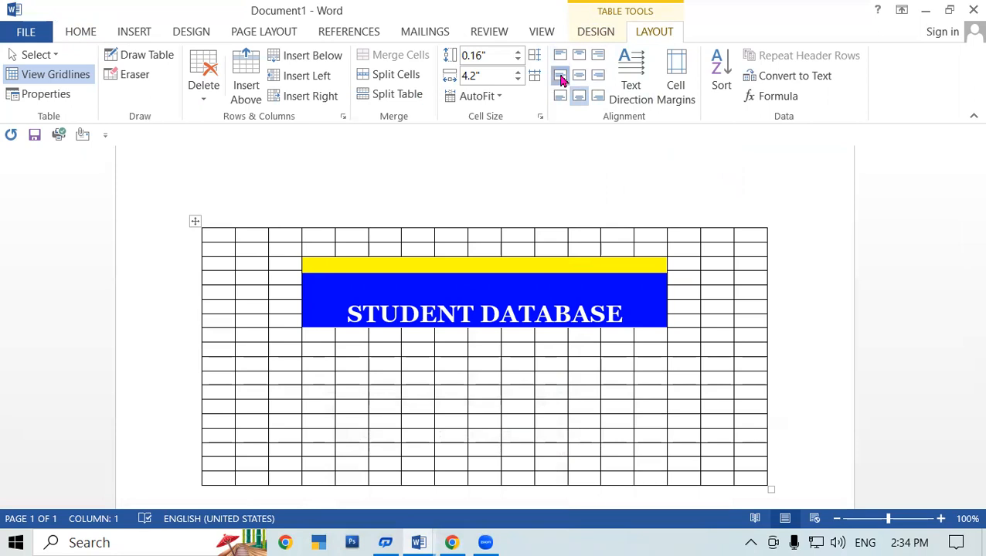
click(578, 75)
click(598, 75)
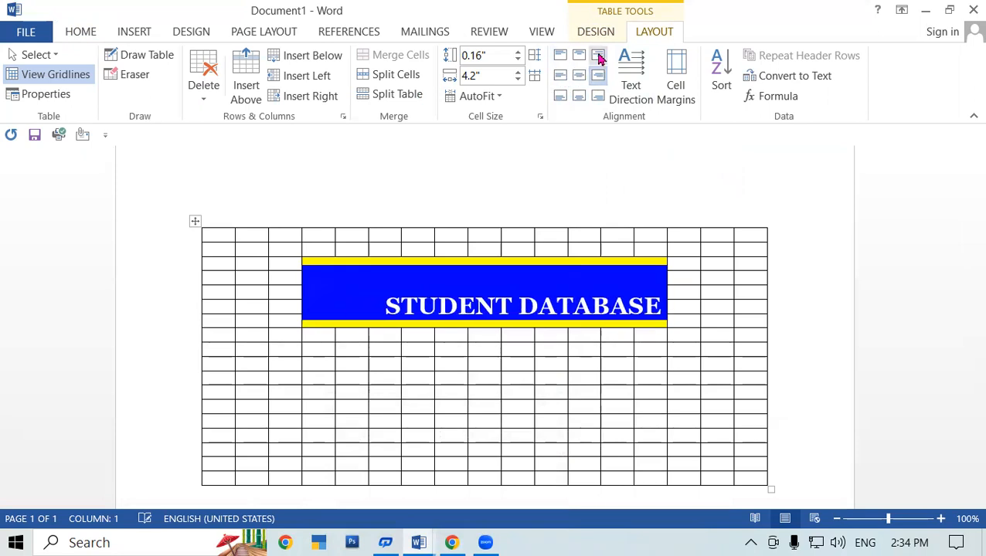
click(598, 55)
click(579, 54)
click(560, 55)
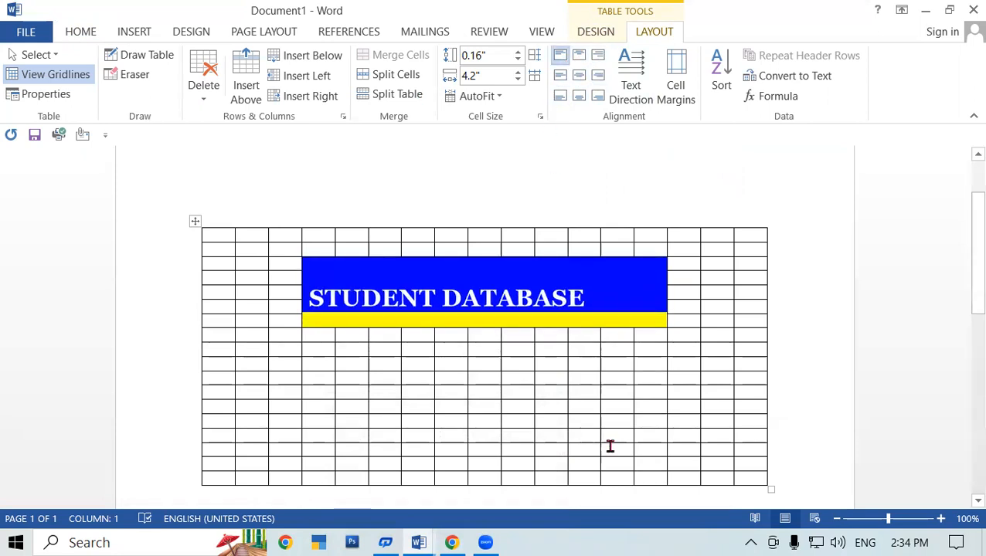
Switch to the SR NO document and try center, top-center and top-right alignments on the COURSE header cell
mouse_move(416, 543)
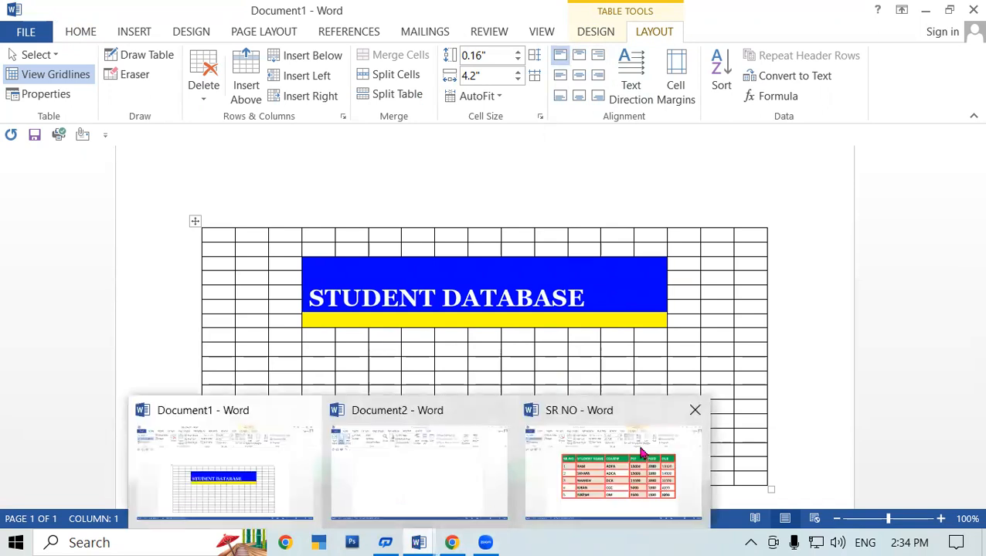
click(614, 468)
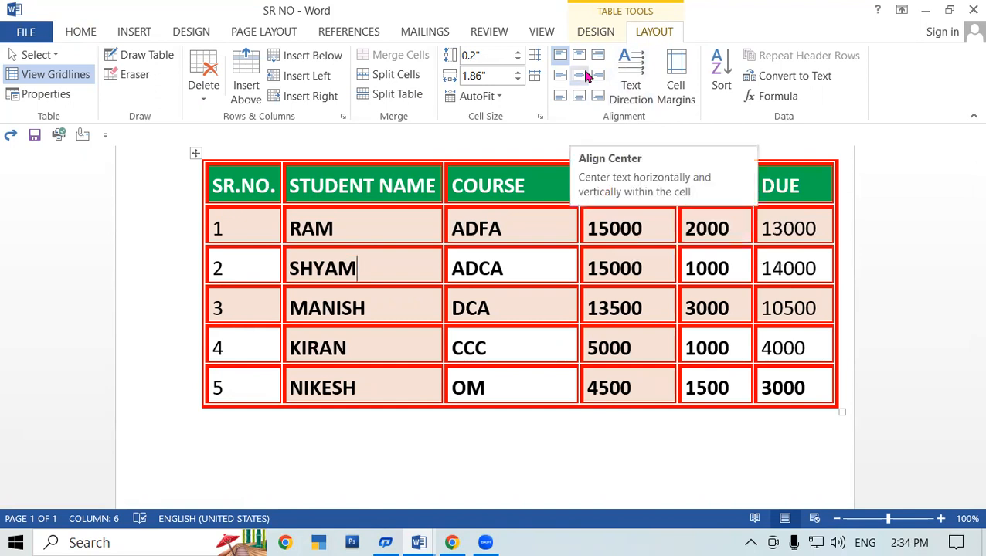
click(455, 185)
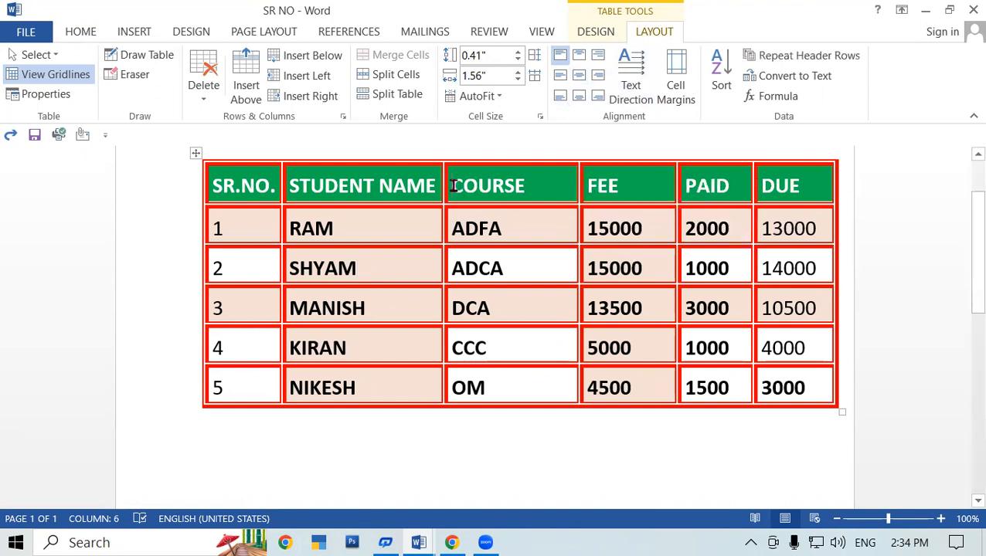
click(578, 77)
click(579, 57)
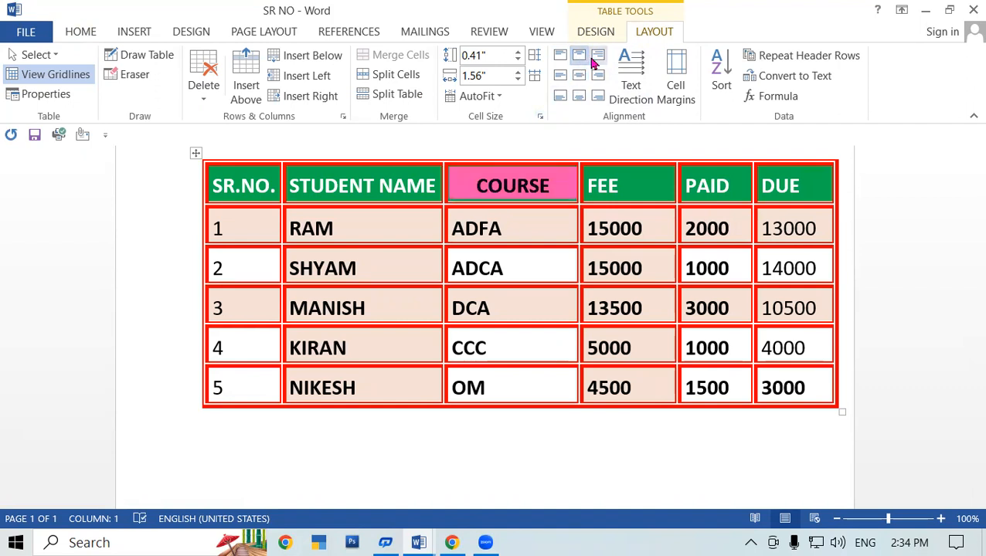
click(593, 59)
Reselect the COURSE header cell and realign its text, finishing with Align Center
drag(265, 187, 765, 384)
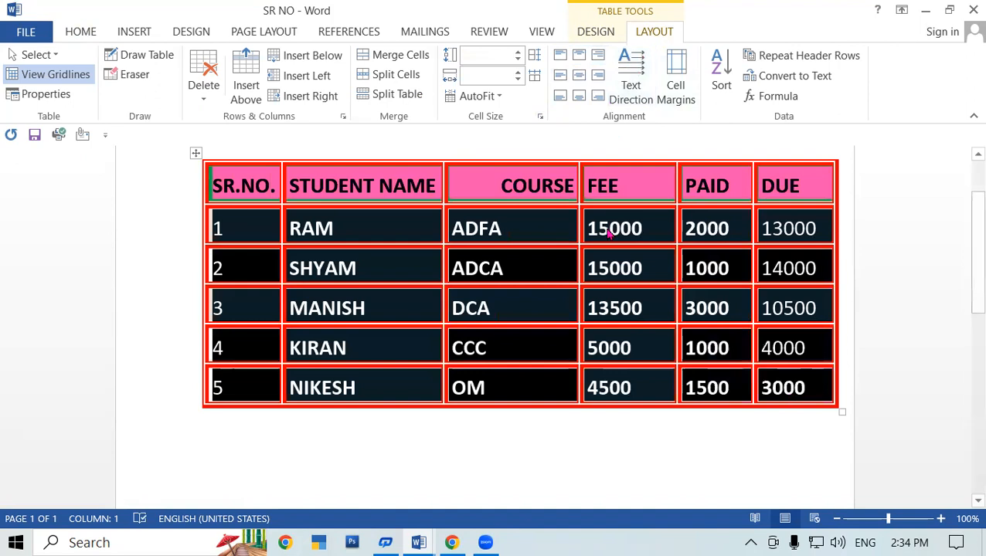
click(520, 268)
click(459, 224)
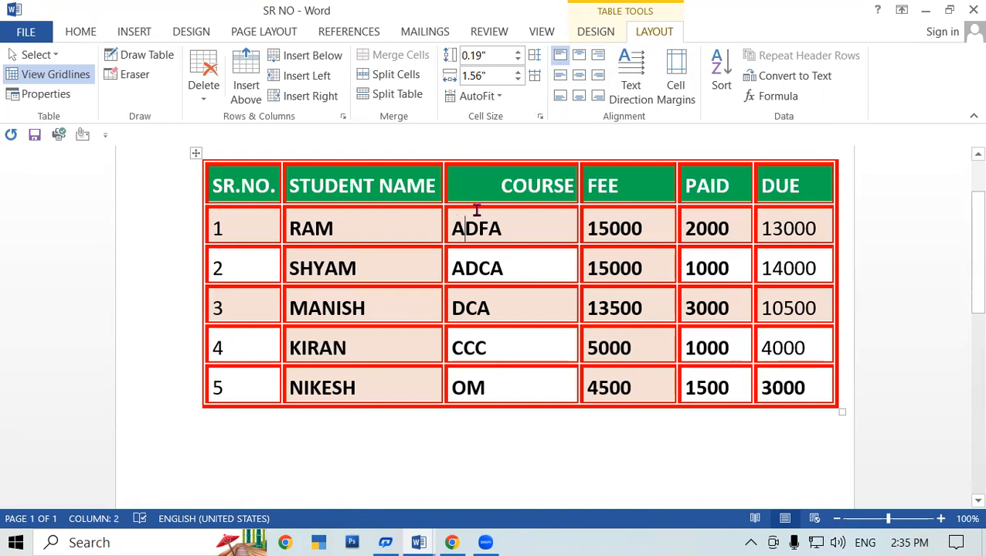
click(501, 187)
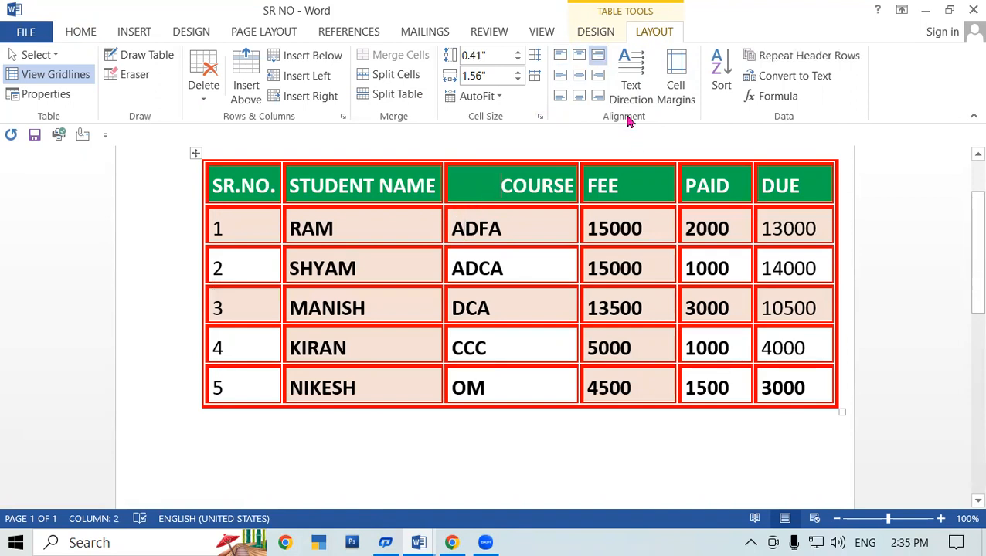
click(578, 75)
click(560, 55)
click(579, 75)
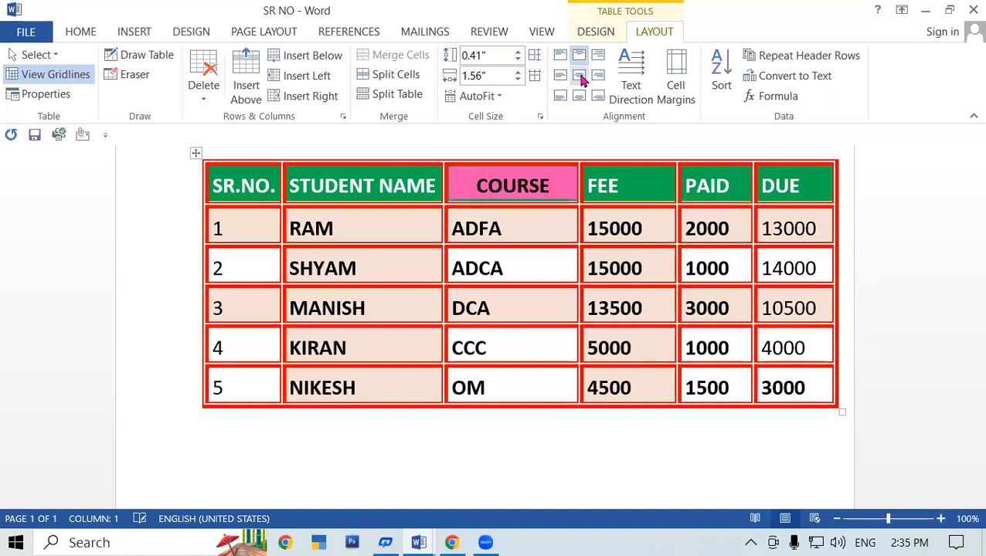
click(644, 265)
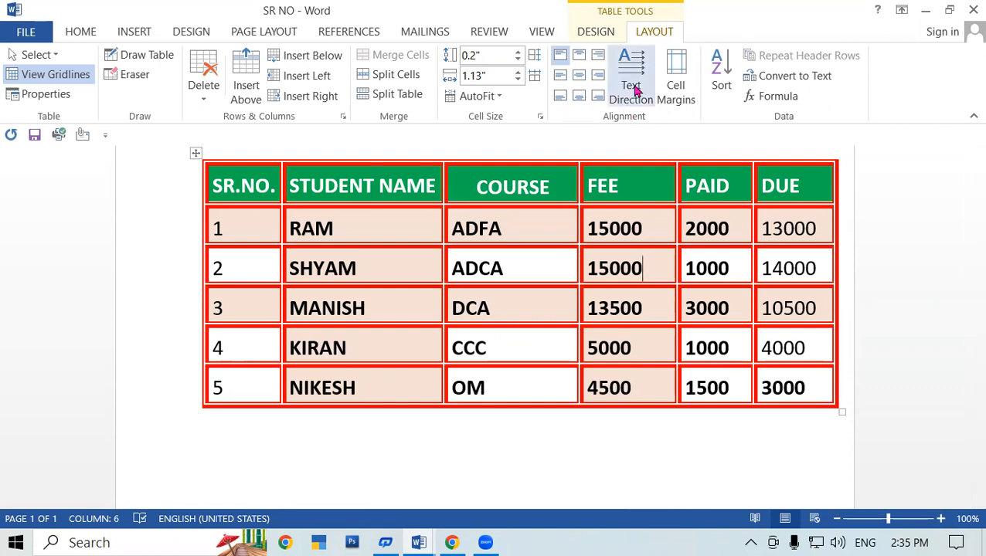
Rotate the text of the whole header row so it reads vertically downwards
drag(244, 188, 767, 187)
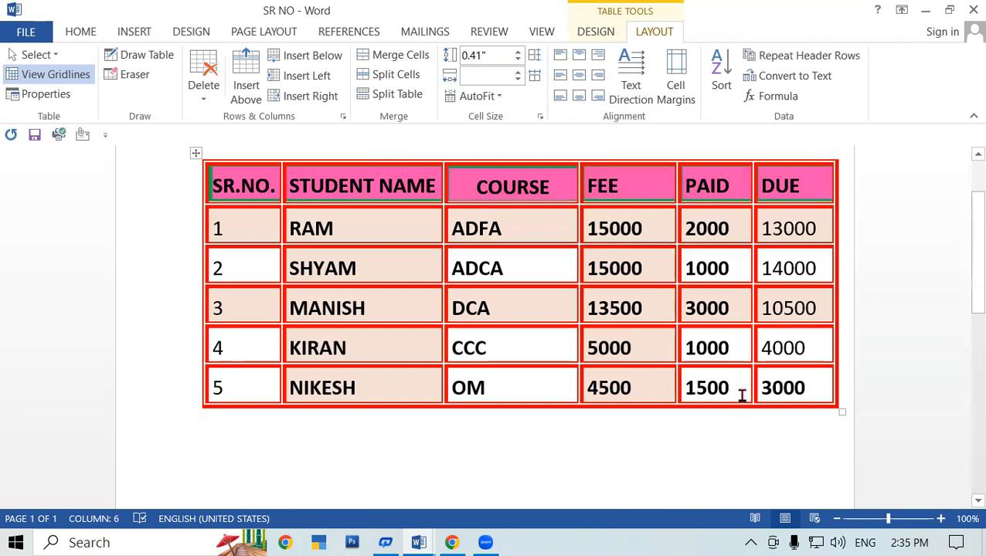
click(632, 90)
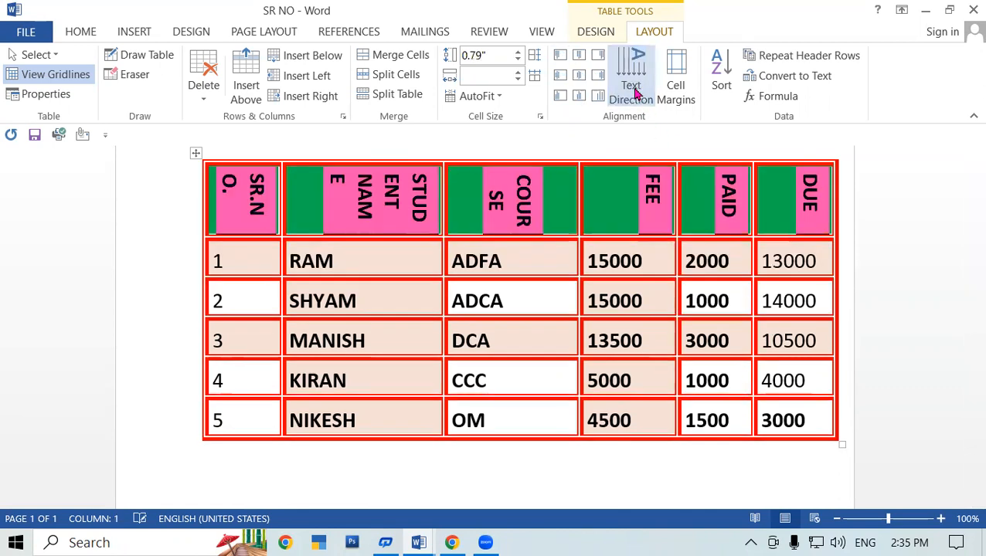
click(550, 334)
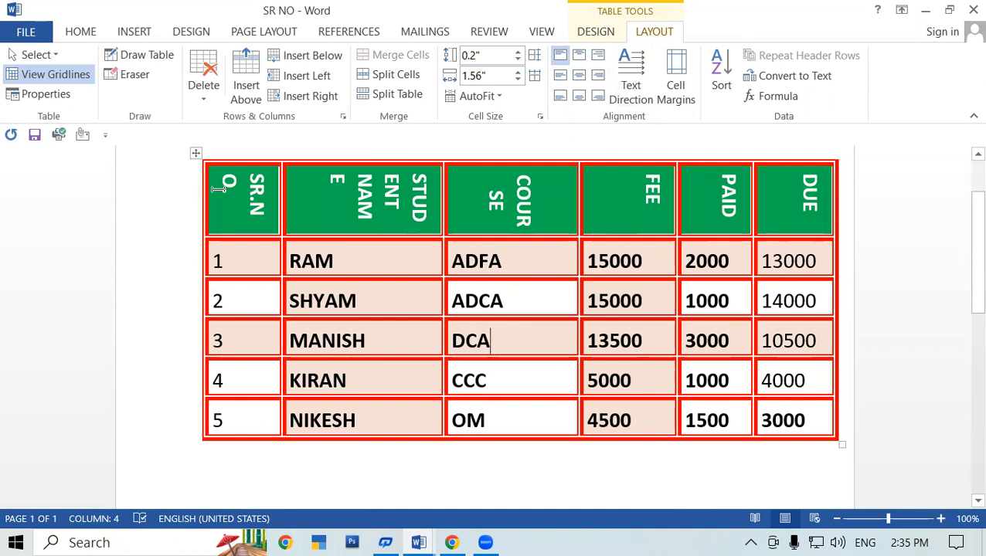
Cycle the header row's text direction repeatedly, finishing with horizontal text, and shorten the header row
drag(225, 181, 793, 200)
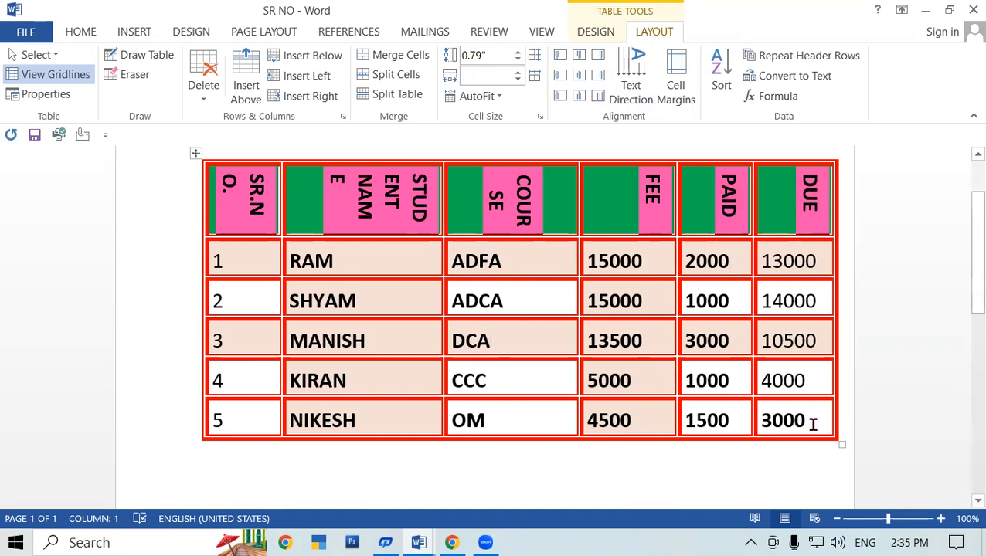
click(638, 68)
click(638, 68)
click(638, 68)
click(639, 68)
click(639, 68)
click(638, 68)
click(639, 68)
click(638, 68)
click(639, 68)
click(638, 68)
click(638, 68)
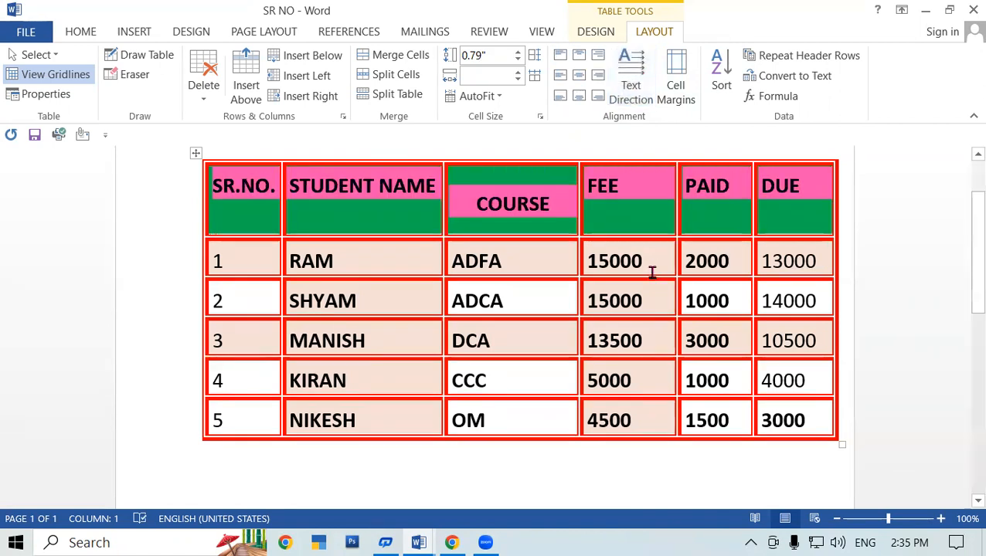
click(649, 300)
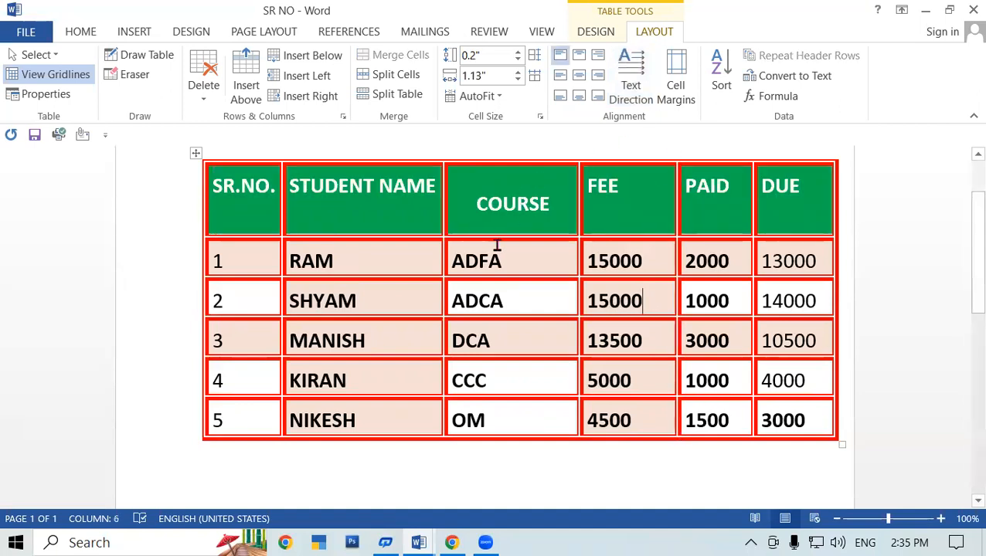
drag(499, 234, 503, 208)
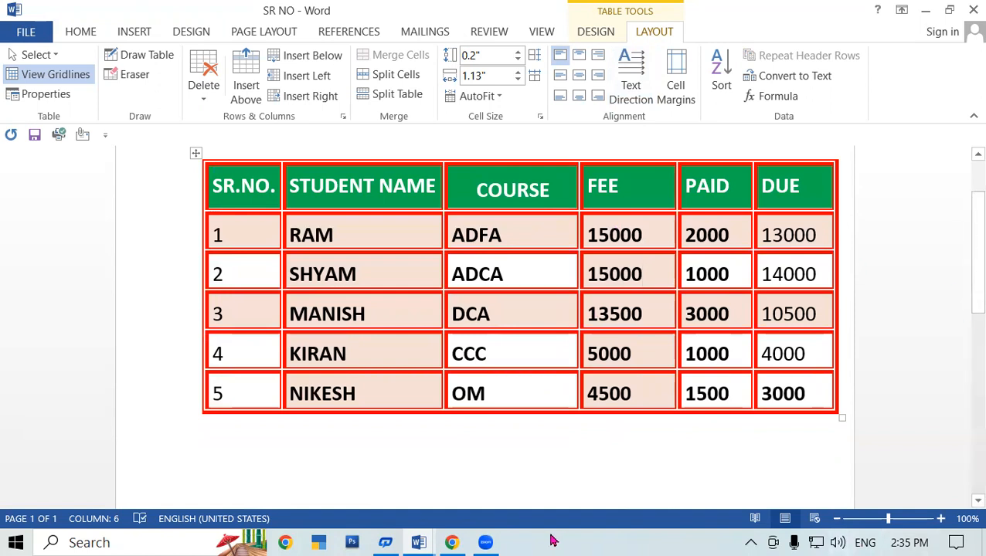
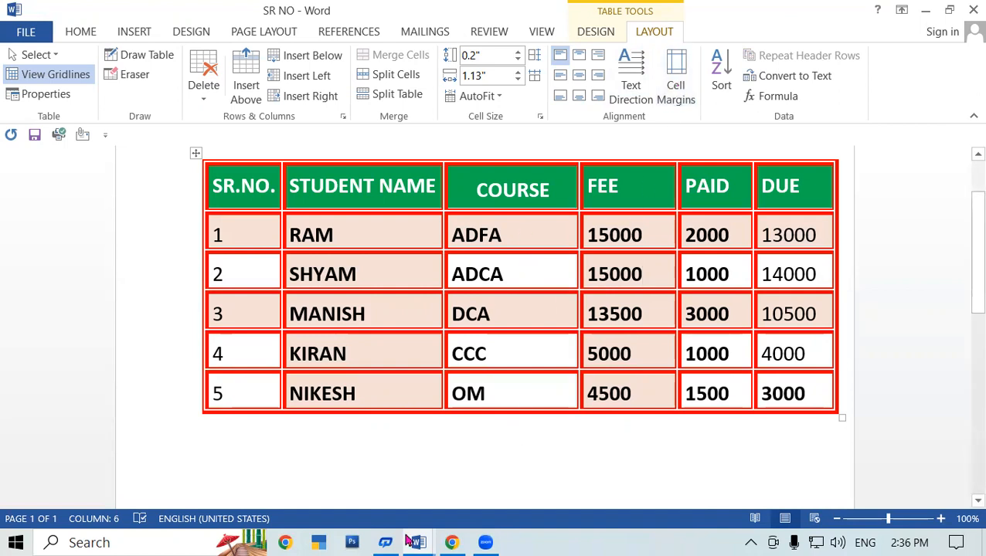
Switch to Document1 and select a block of empty cells below the STUDENT DATABASE heading
mouse_move(438, 530)
click(242, 488)
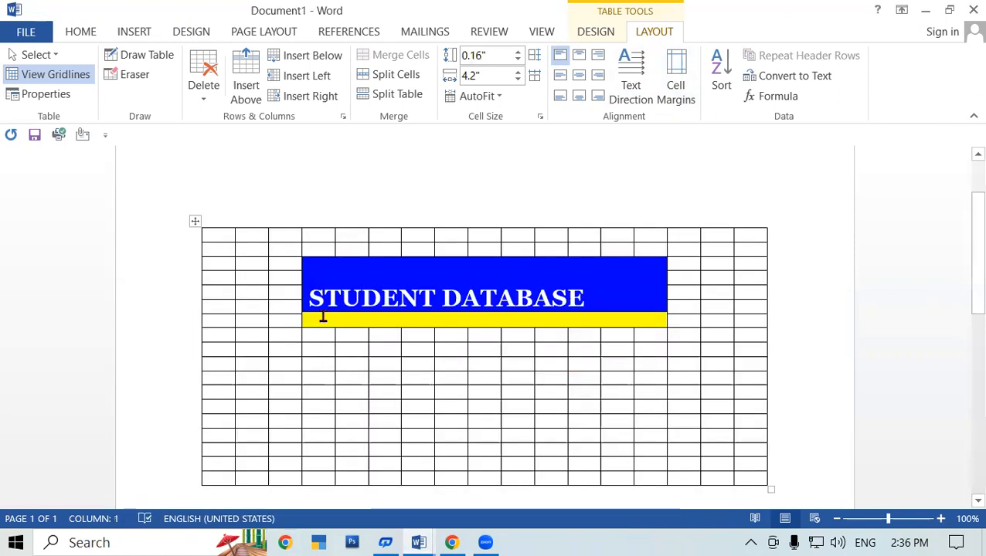
click(433, 379)
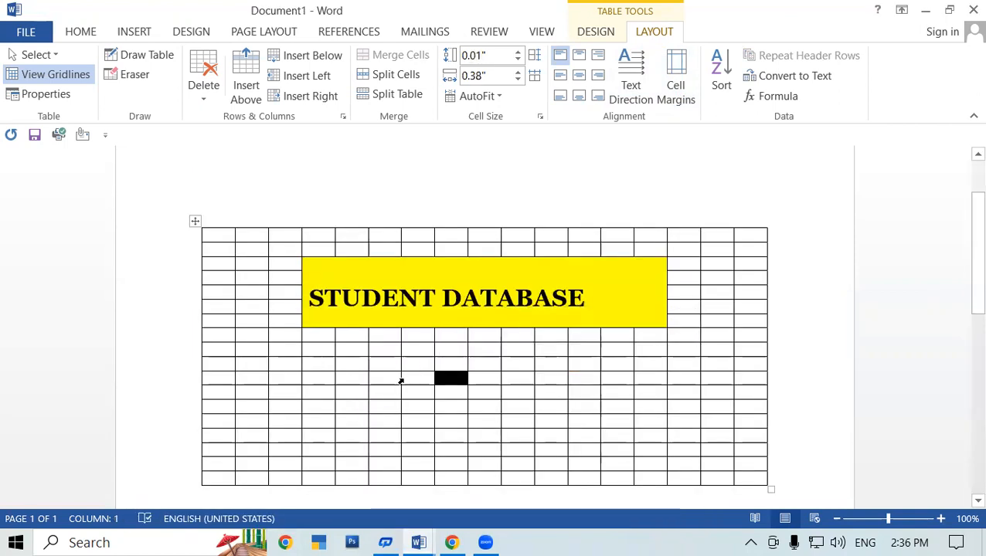
click(422, 374)
drag(423, 352, 692, 460)
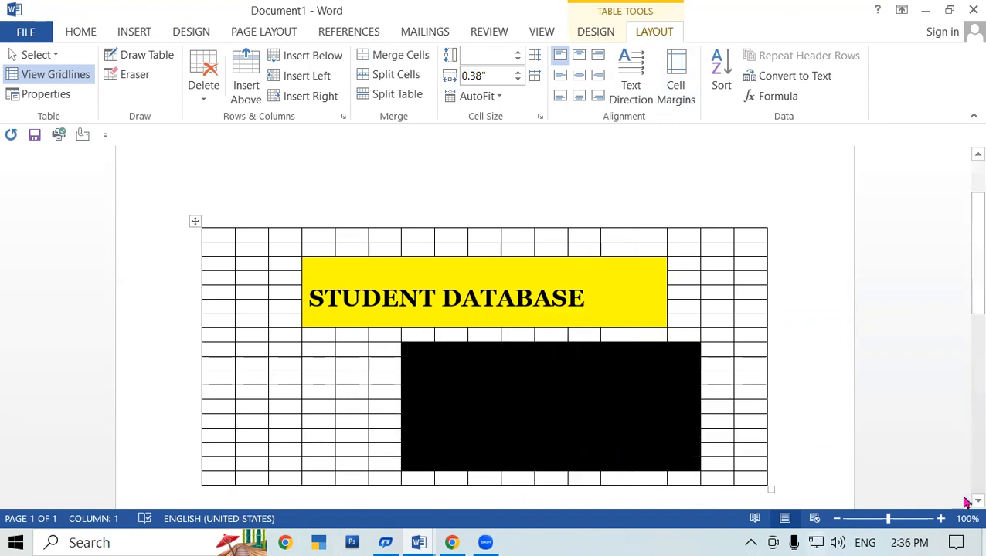
scroll(582, 342, down, 1)
scroll(581, 343, down, 1)
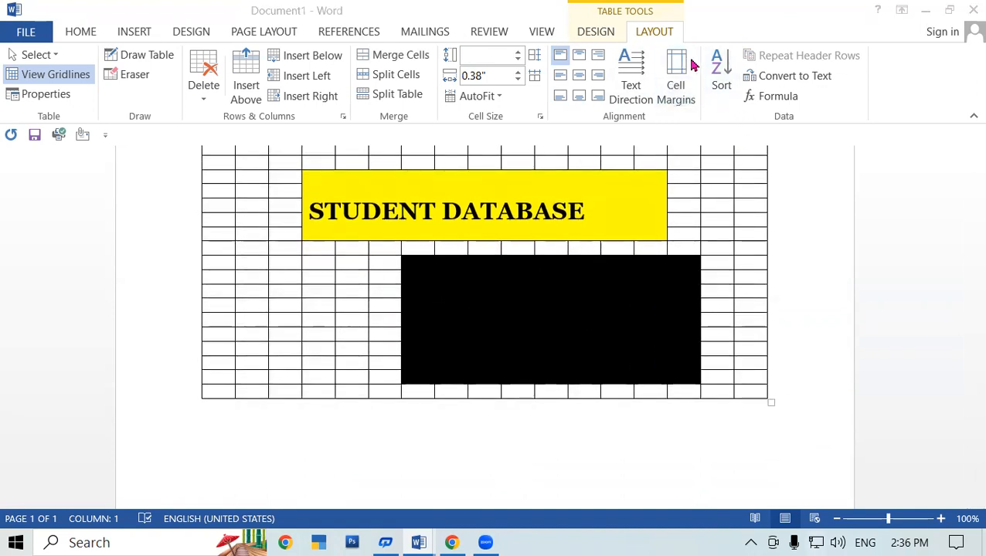
Set the table's default cell margins to 1 for top and 2 for bottom and inspect the resulting rows
click(685, 63)
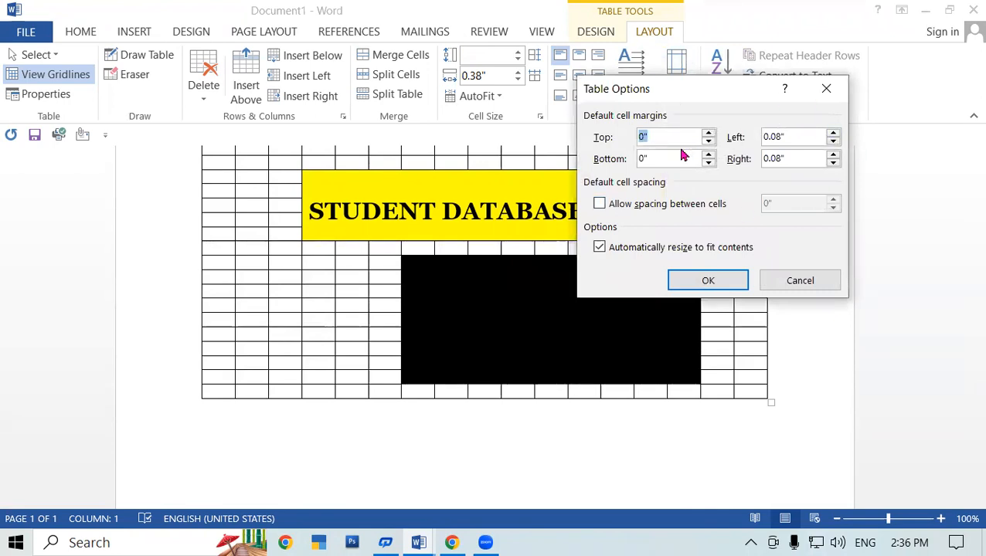
text(1)
drag(671, 154, 607, 176)
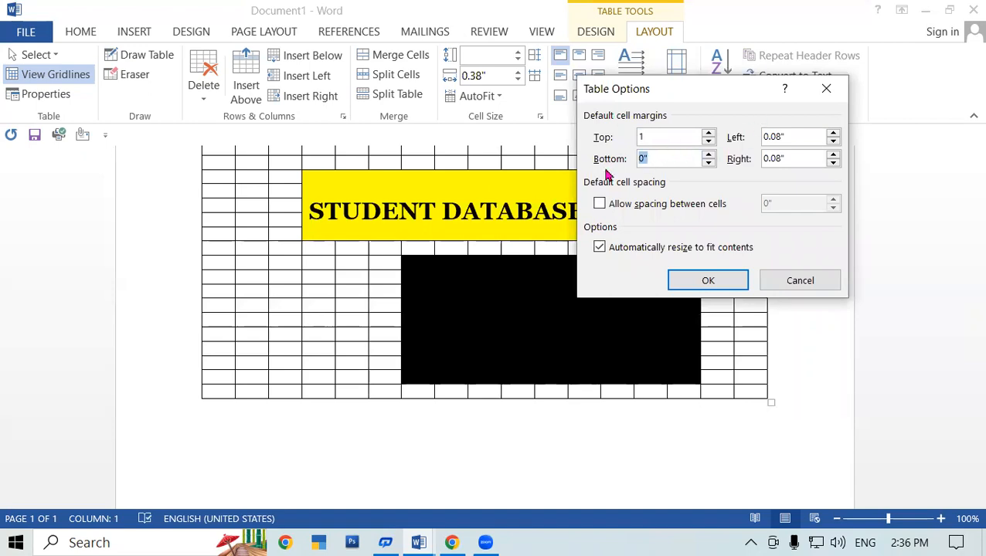
text(2)
click(705, 280)
scroll(686, 416, up, 6)
scroll(687, 422, down, 16)
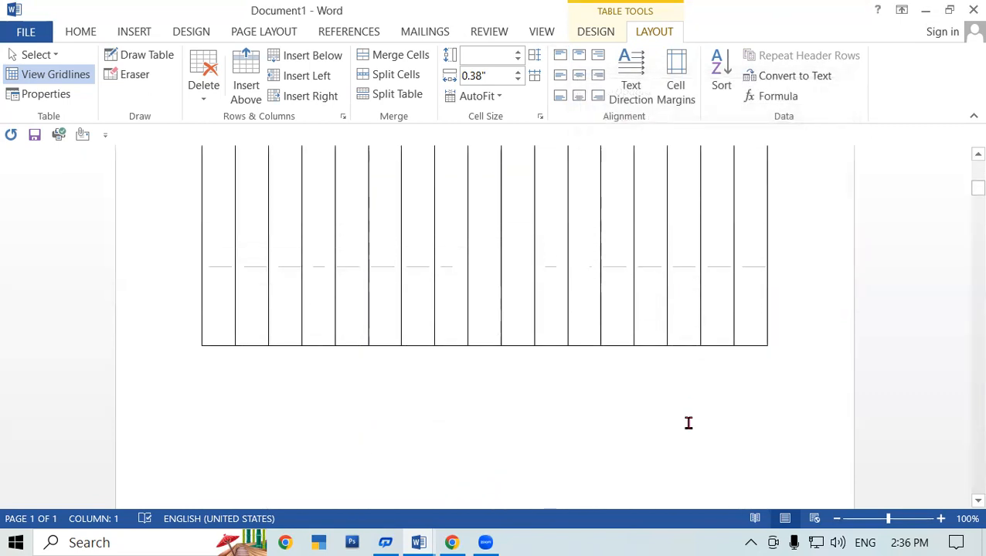
scroll(688, 422, down, 10)
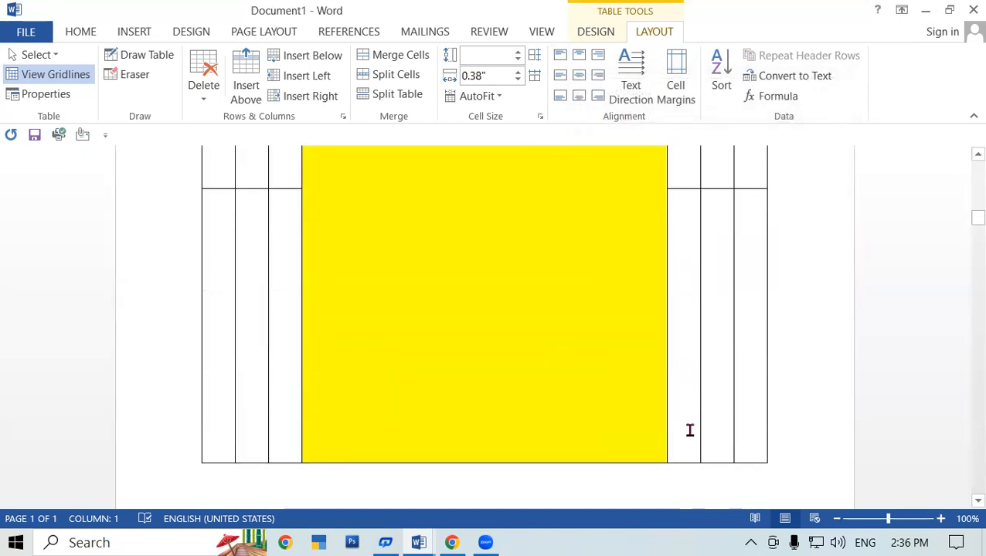
scroll(690, 430, down, 3)
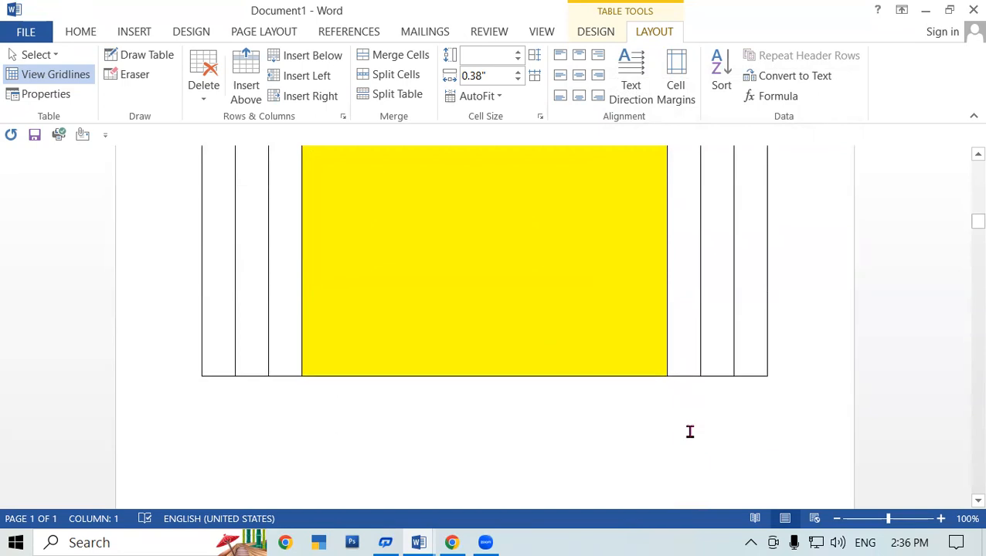
Undo the last cell margin change
key(ctrl+z)
scroll(683, 429, up, 4)
drag(698, 338, 697, 338)
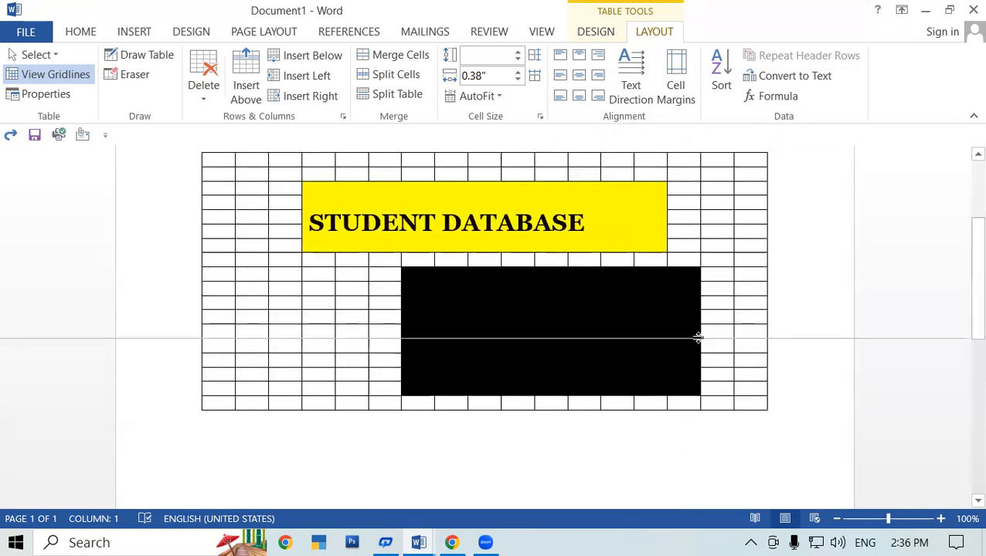
Select a block of cells below the heading and set the top, bottom, left and right default cell margins to 0.01
click(343, 282)
drag(343, 272, 504, 370)
click(673, 89)
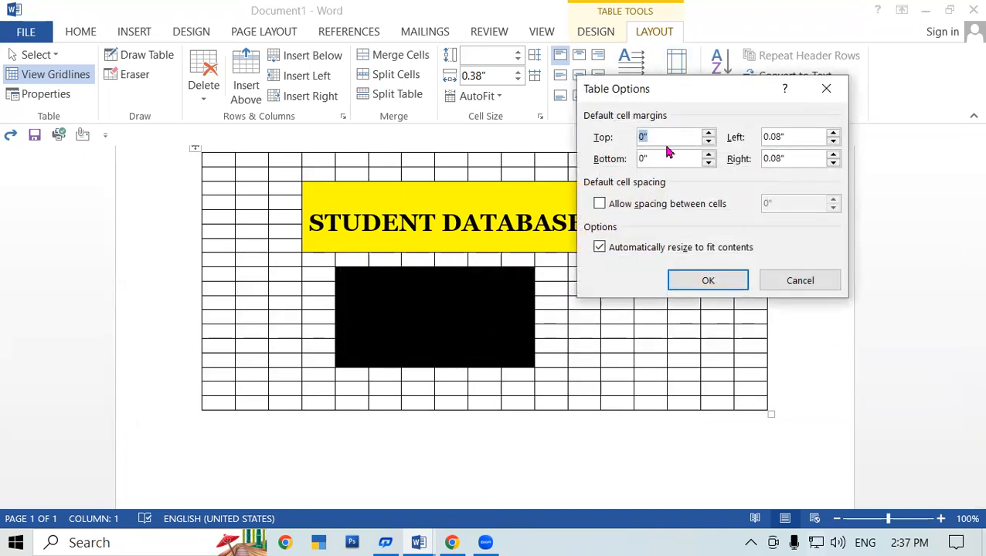
text(01)
double_click(647, 159)
text(0.01)
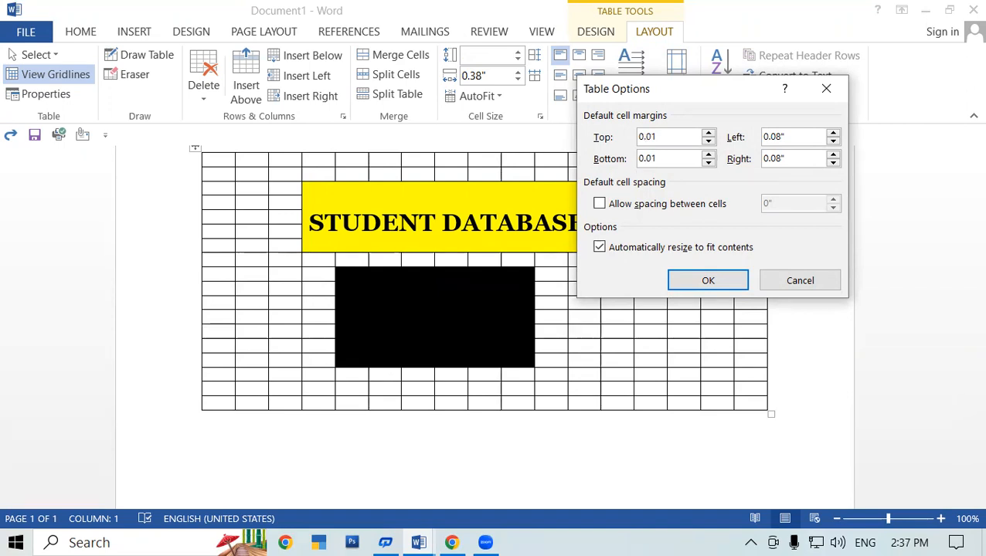
drag(792, 134, 750, 136)
text(0)
drag(799, 153, 755, 159)
text(0)
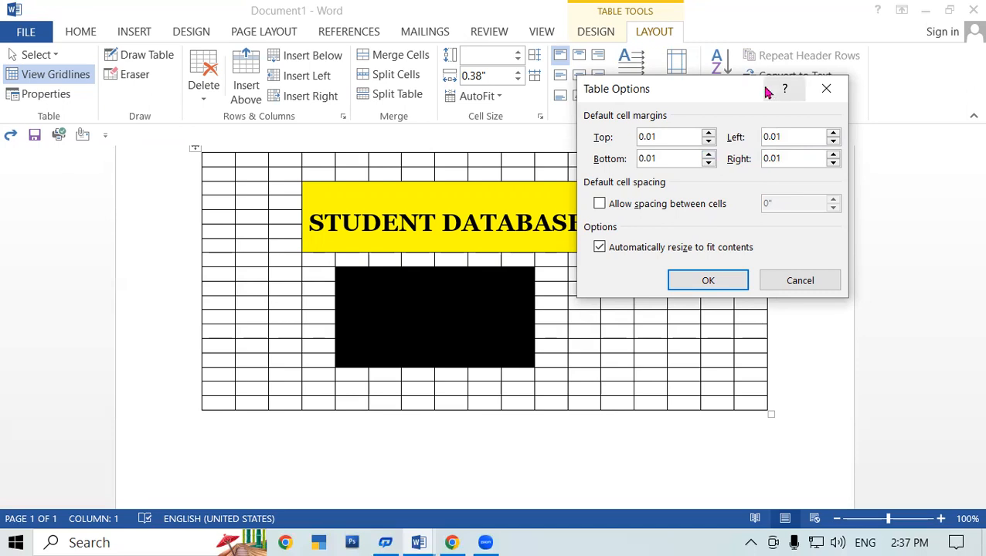
click(695, 281)
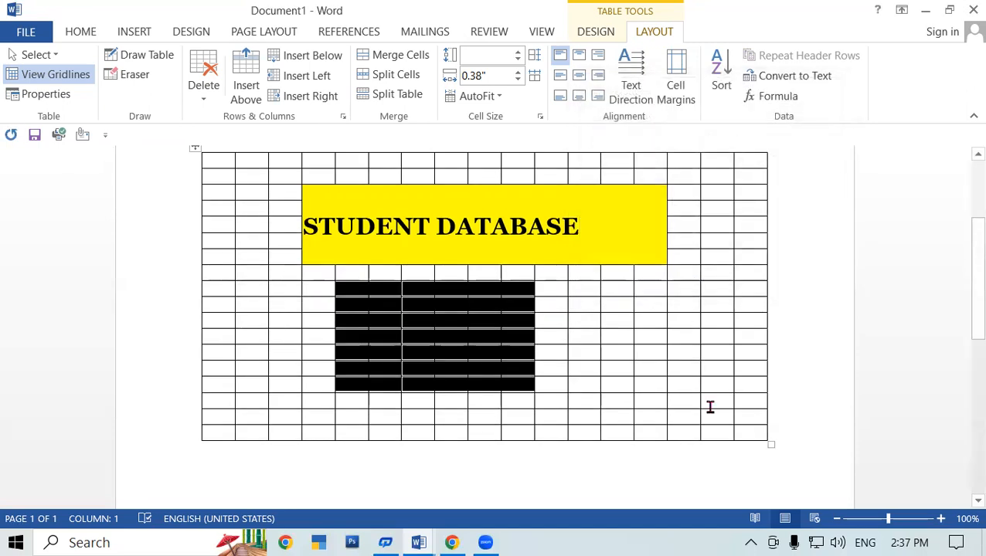
click(705, 362)
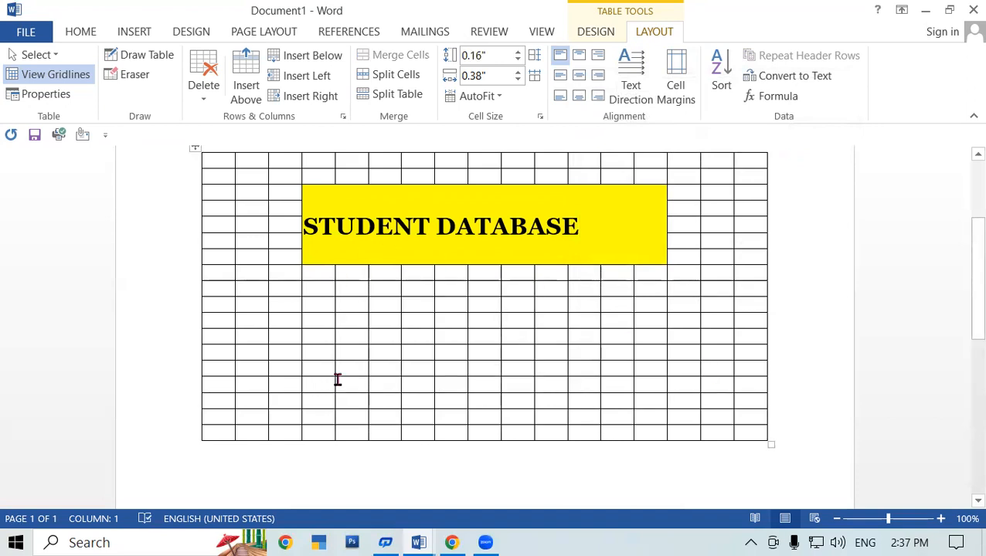
Select a block of cells below the STUDENT DATABASE heading, set the default top and bottom cell margins to 0.03, and change the left margin
drag(321, 289, 649, 397)
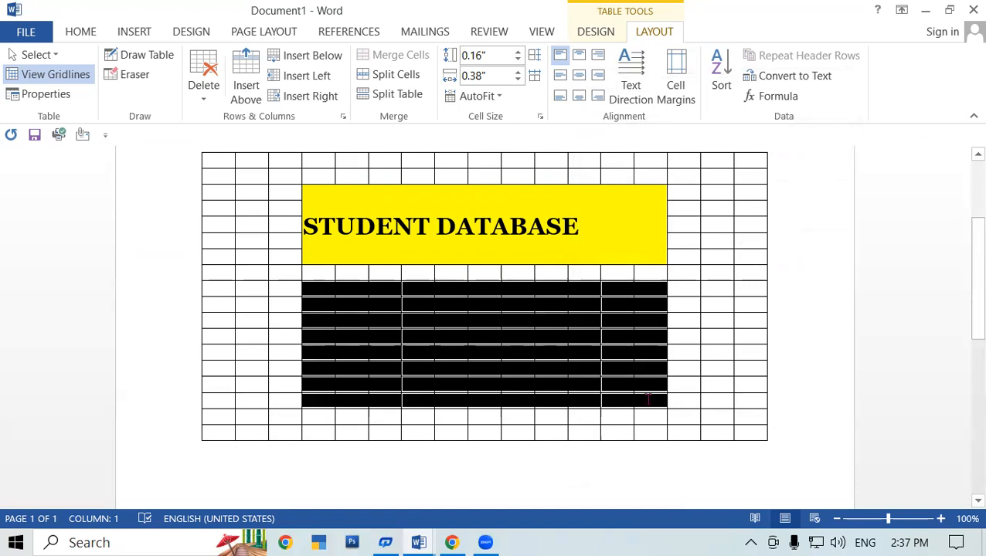
click(676, 86)
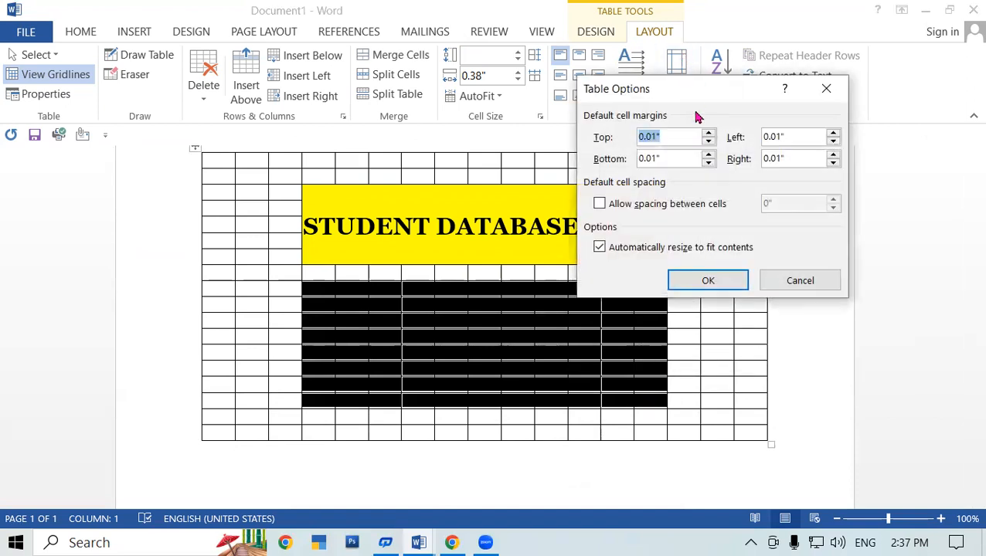
click(670, 140)
key(BackSpace)
click(673, 159)
key(BackSpace)
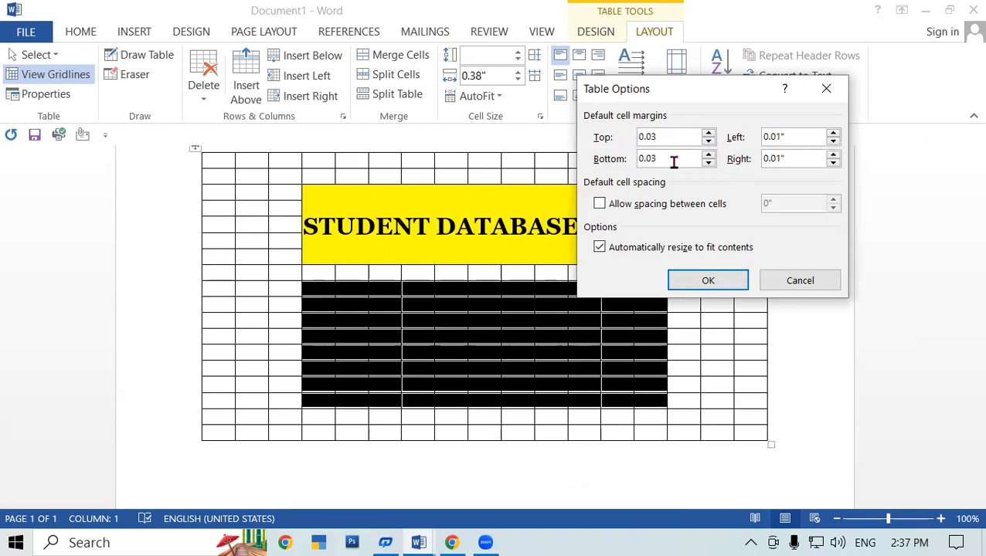
click(796, 136)
click(795, 136)
key(BackSpace)
key(BackSpace)
click(714, 279)
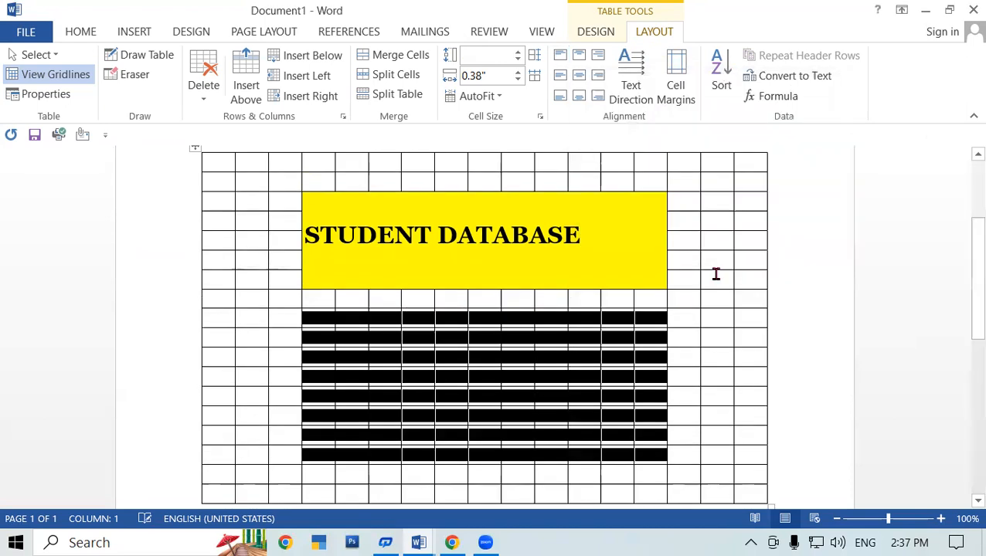
scroll(629, 414, down, 3)
scroll(630, 414, up, 3)
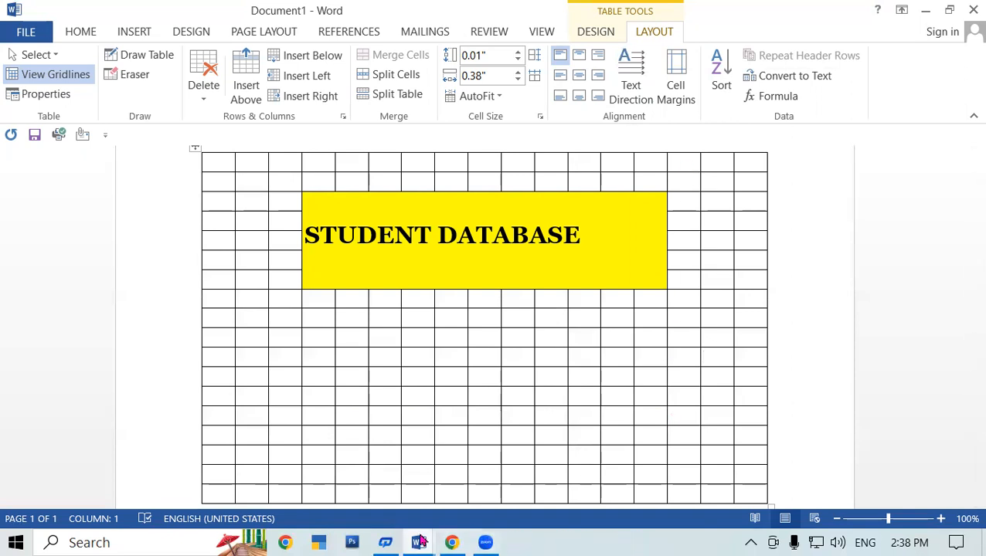
Switch to the SR NO document and replace the student name in row 5 with a different name
mouse_move(421, 540)
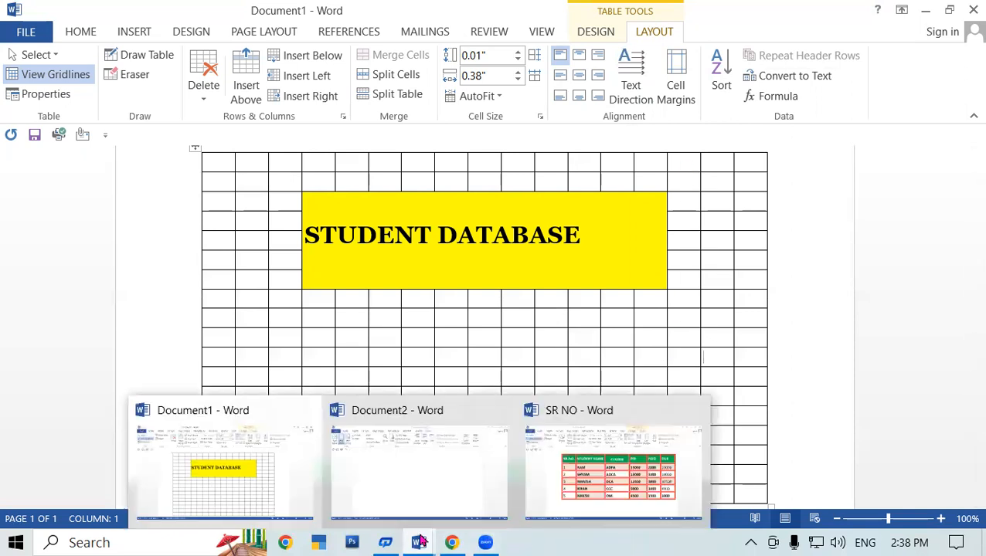
click(577, 486)
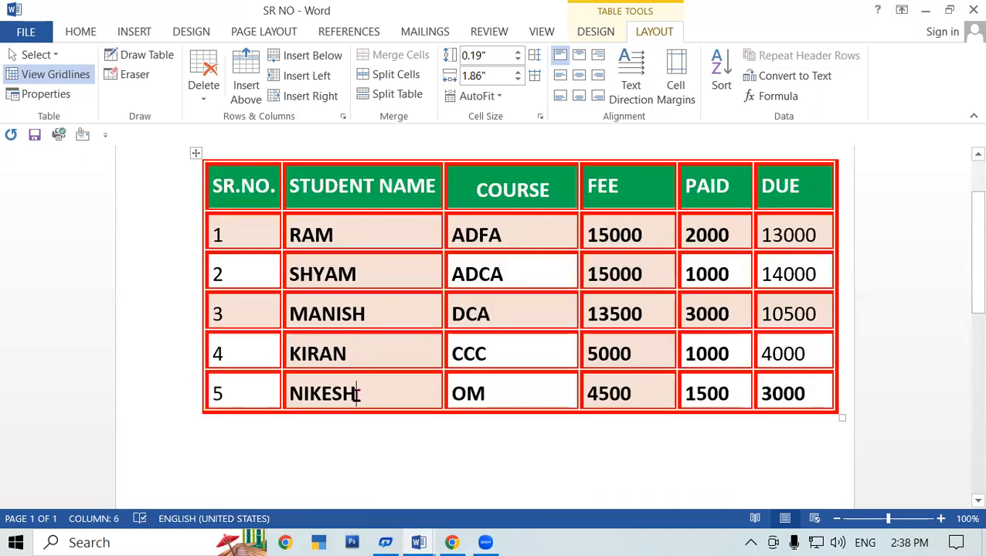
key(BackSpace)
key(BackSpace)
key(BackSpace)
key(BackSpace)
key(BackSpace)
key(BackSpace)
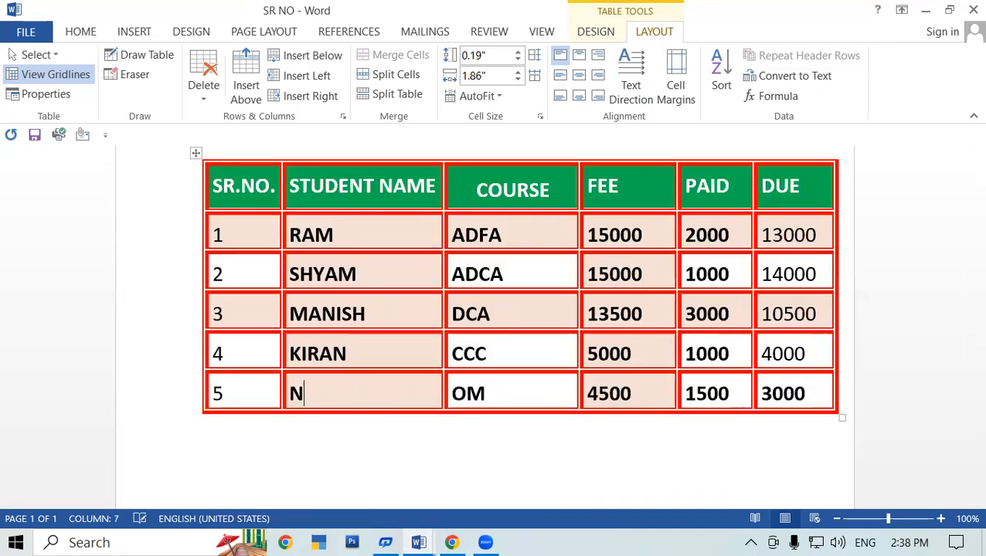
text(AMAN)
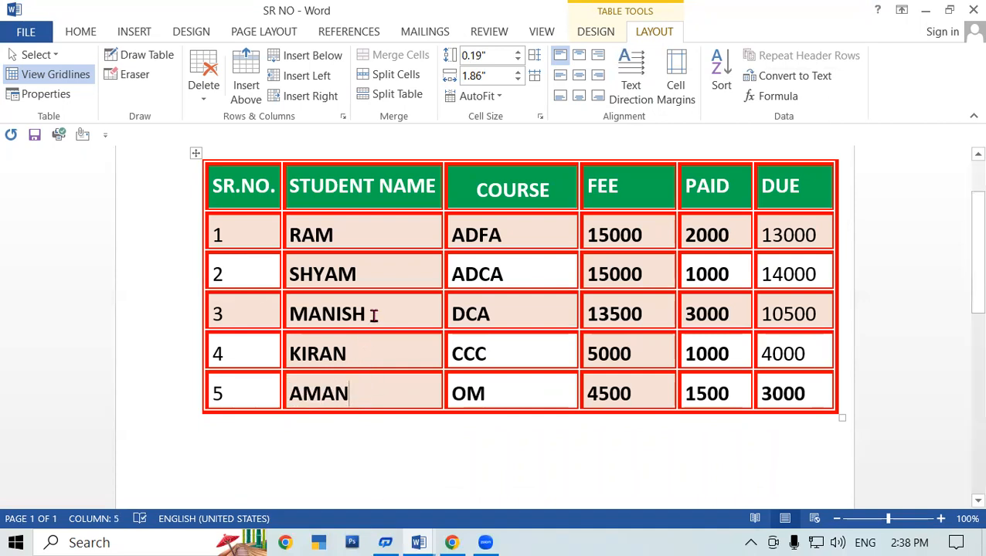
Replace the student name in row 3 with a different name
drag(343, 313, 260, 312)
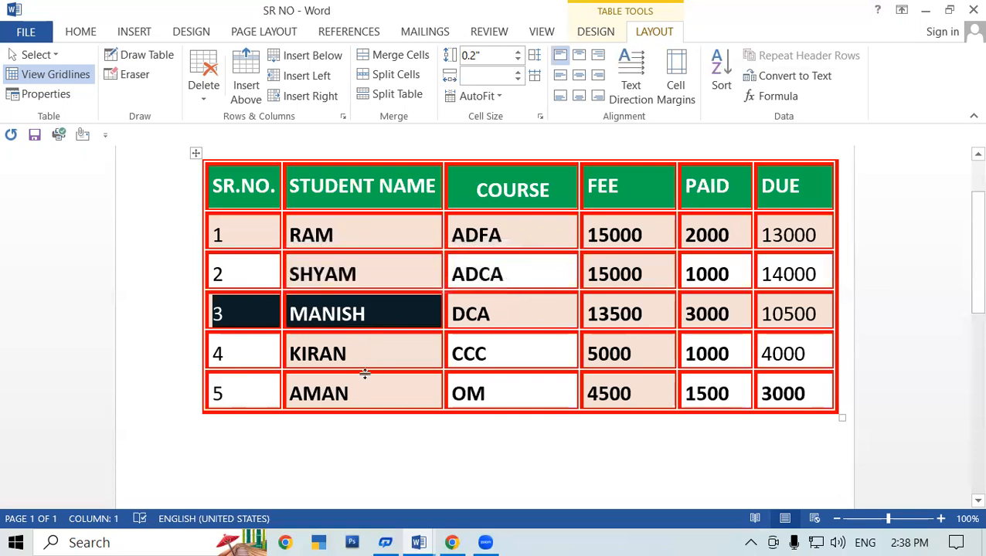
click(369, 313)
key(BackSpace)
key(BackSpace)
key(BackSpace)
key(BackSpace)
key(BackSpace)
key(BackSpace)
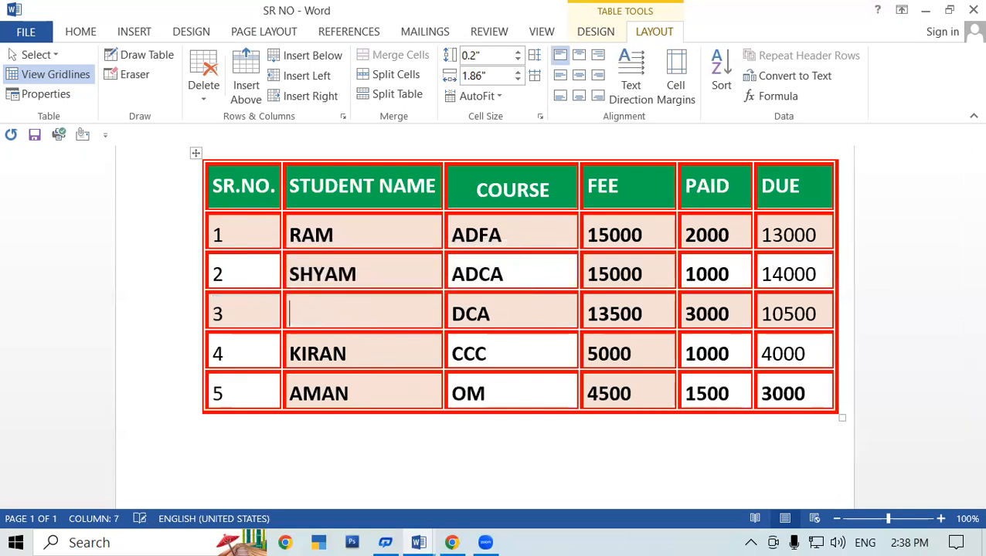
text(BABLOO)
Add a new row at the end of the student table and enter serial number 6 and the student's name
click(810, 400)
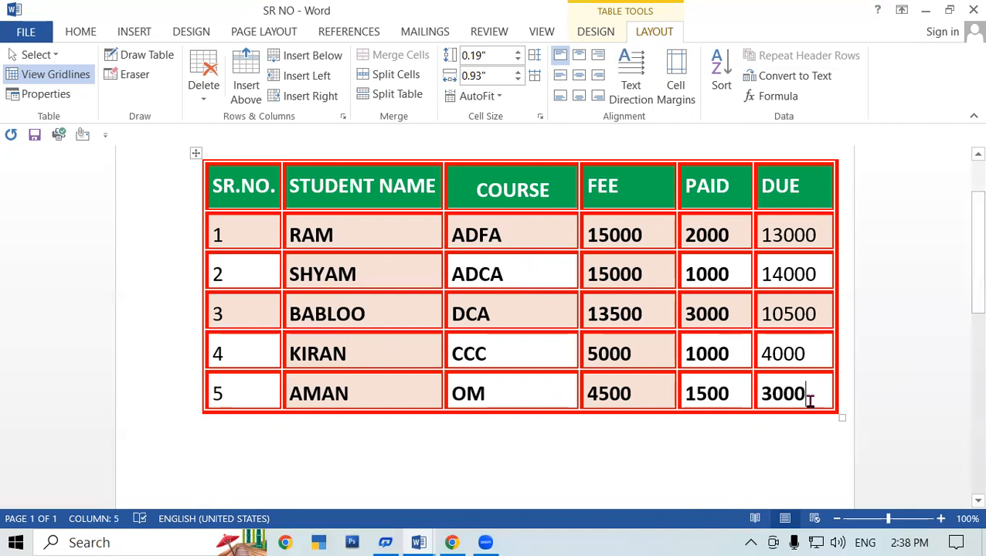
key(Tab)
text(6)
key(Tab)
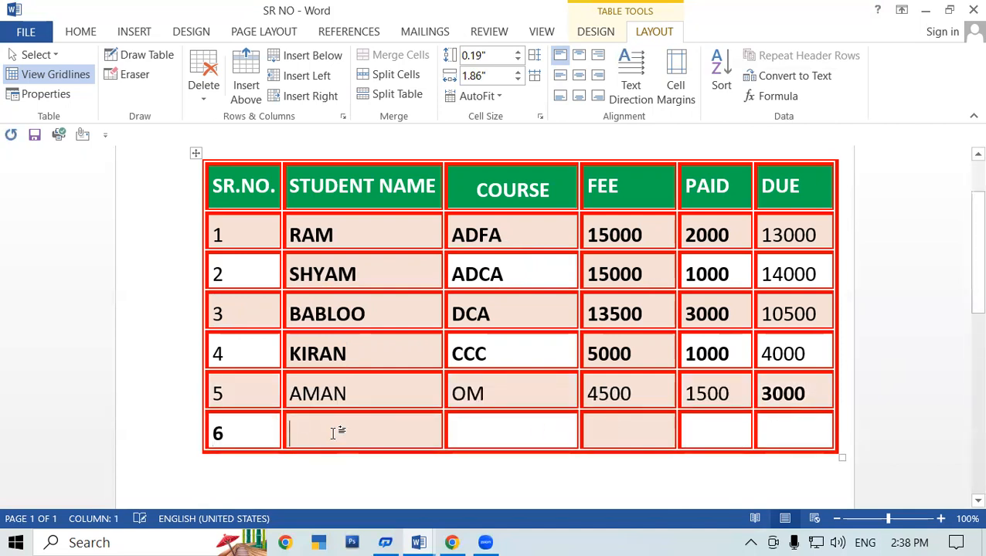
text(CHA)
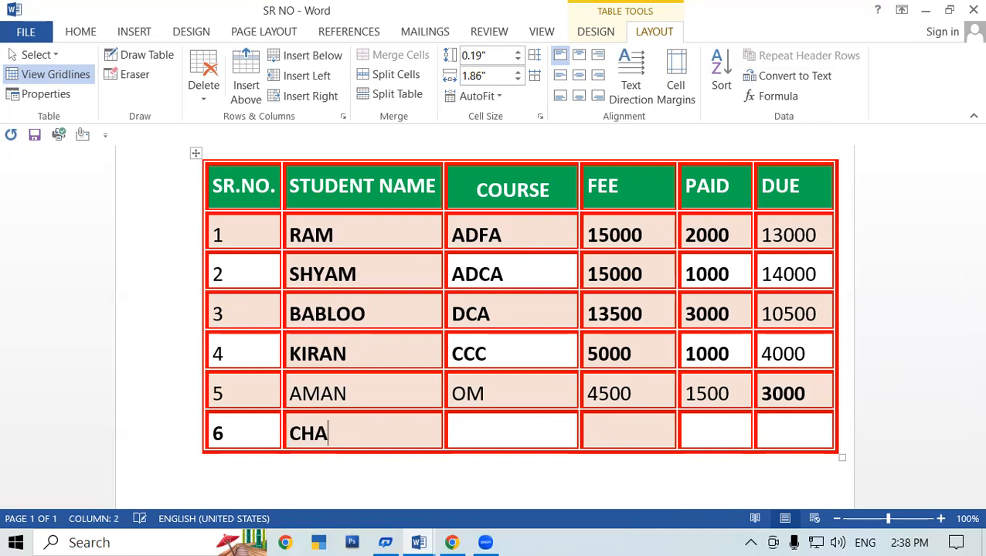
text(NDAN)
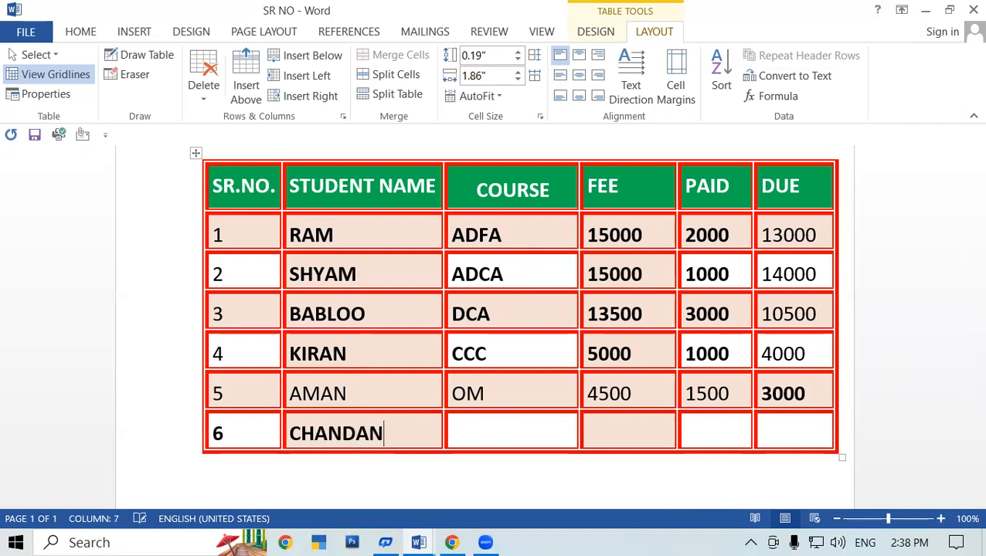
Complete row 6 with course OM, fee 4500, paid 1000 and due 3500
click(529, 438)
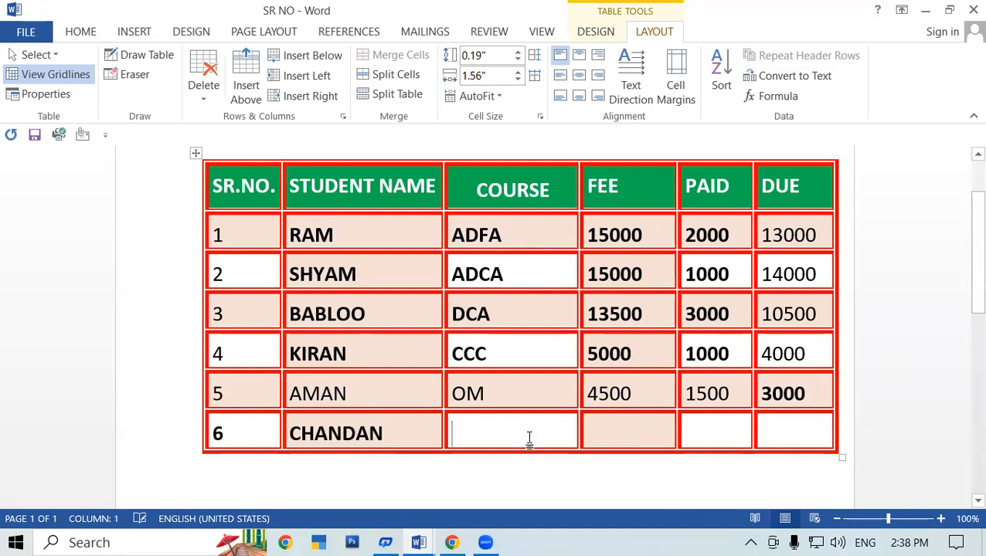
text(OM)
key(Tab)
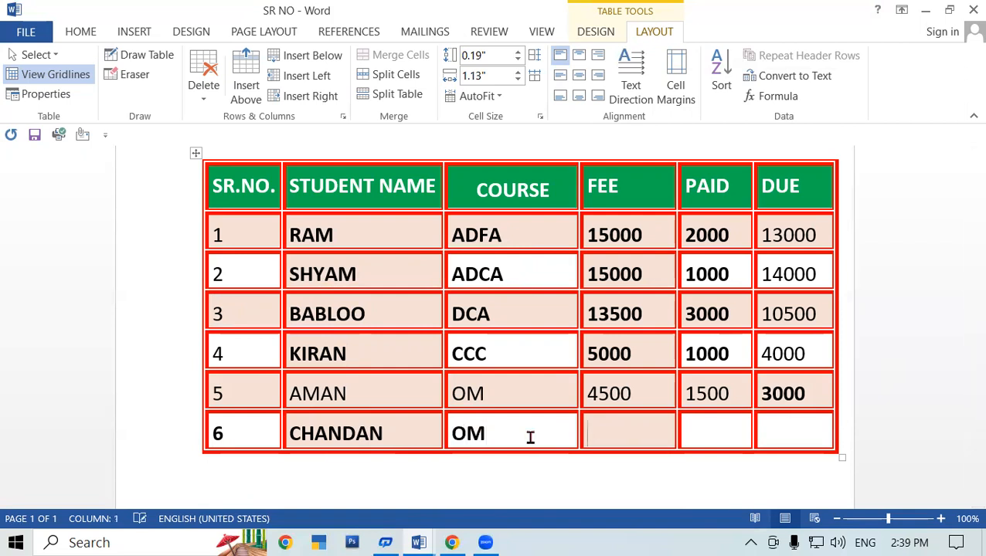
text(4500)
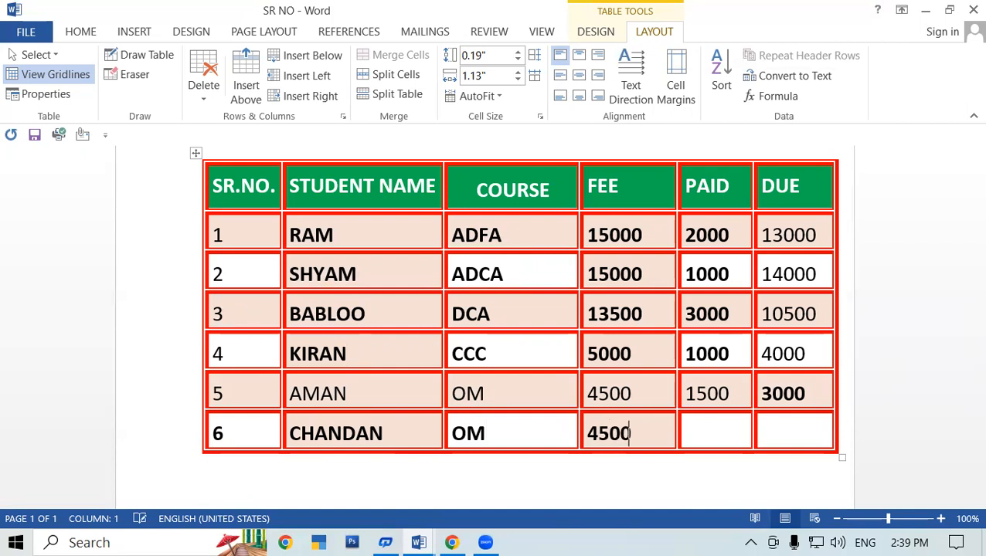
key(Tab)
text(1000)
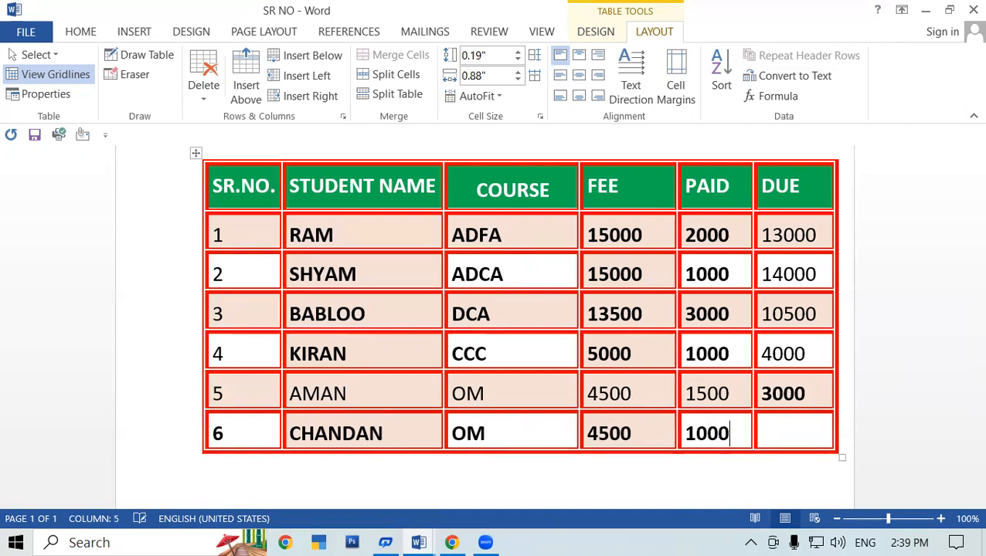
key(Tab)
text(3500)
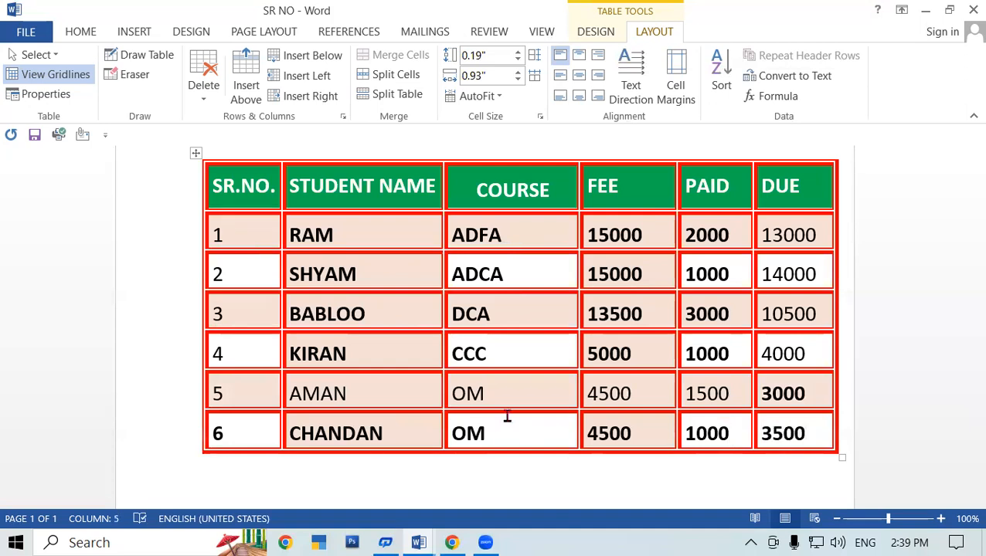
Append another row to the student table and enter serial number 7 and the student's name
scroll(794, 402, down, 3)
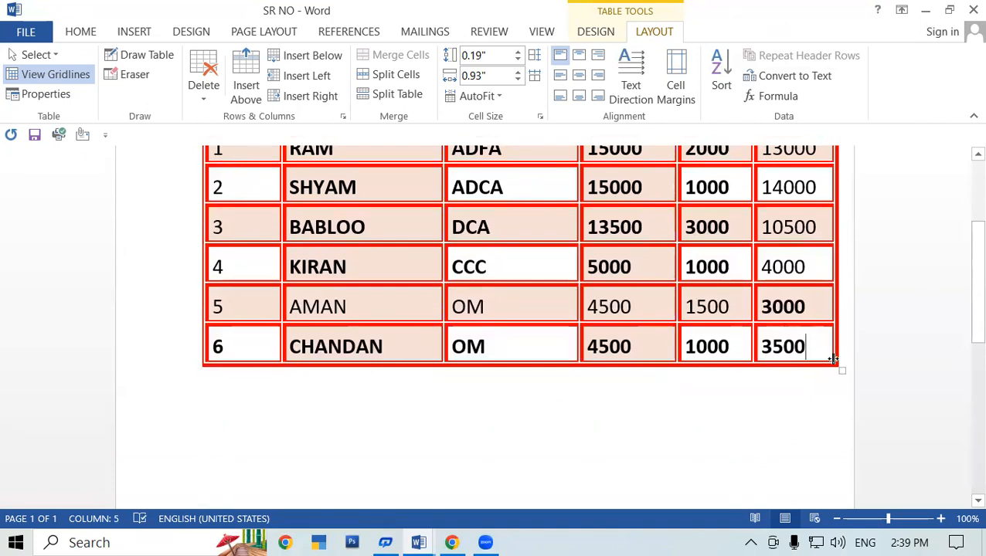
key(Tab)
text(7)
click(384, 388)
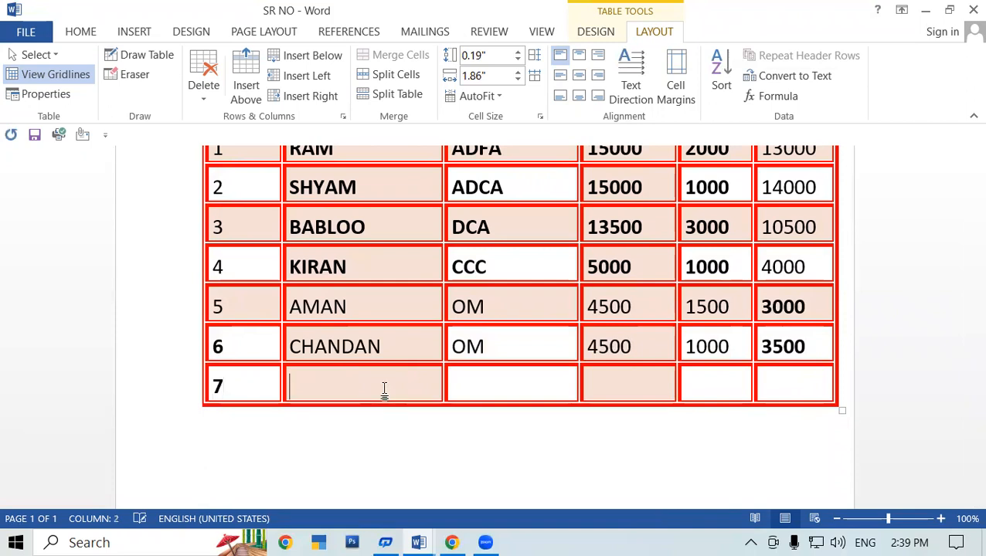
text(VIKASH)
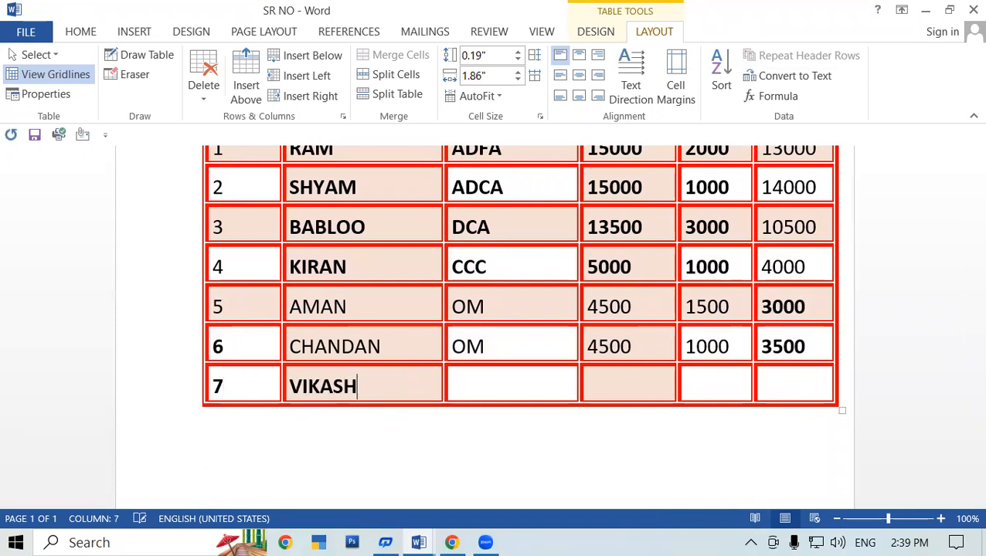
scroll(366, 374, up, 2)
scroll(366, 374, down, 2)
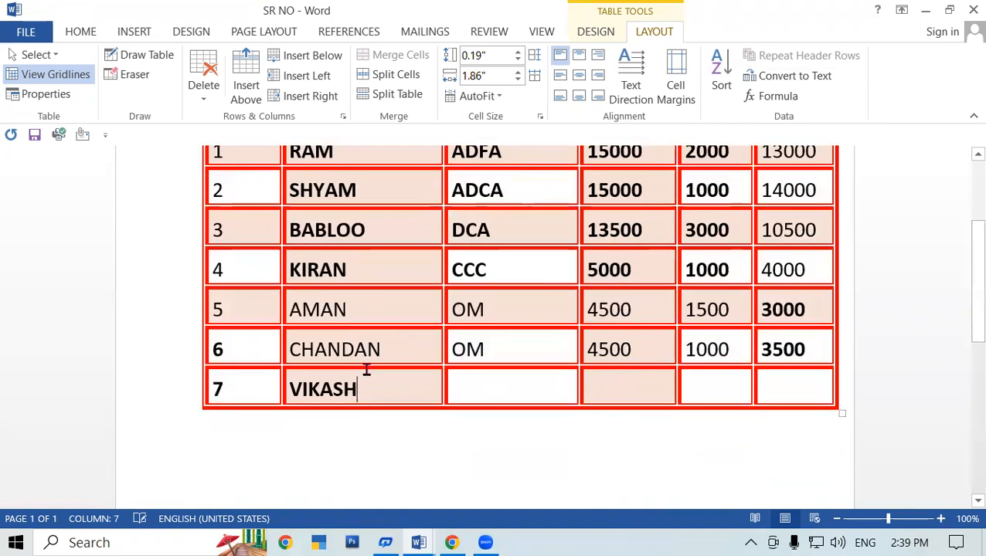
Complete row 7 with course DFA, fee 9000, paid 1000 and due 8000
click(498, 378)
text(DFA)
click(642, 386)
text(9000)
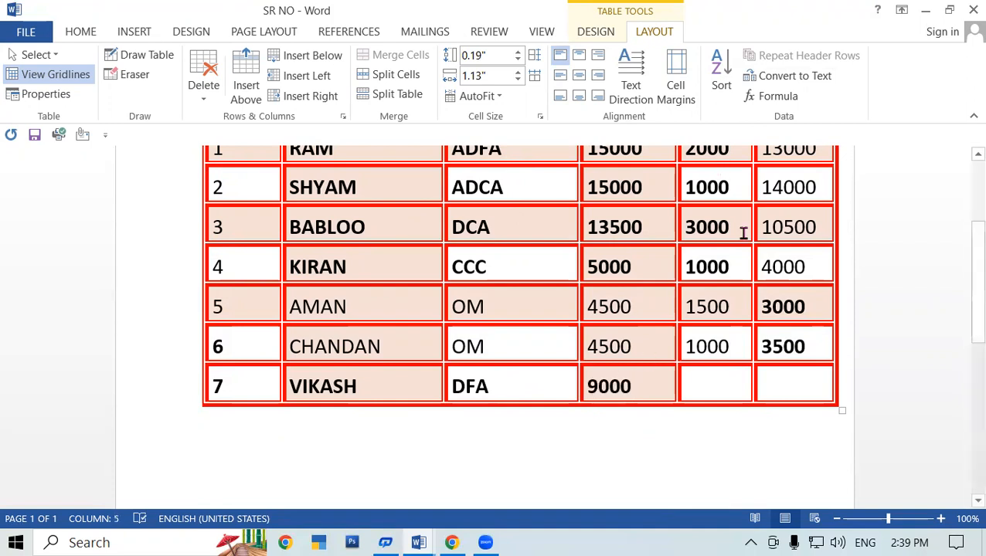
click(712, 378)
text(1000)
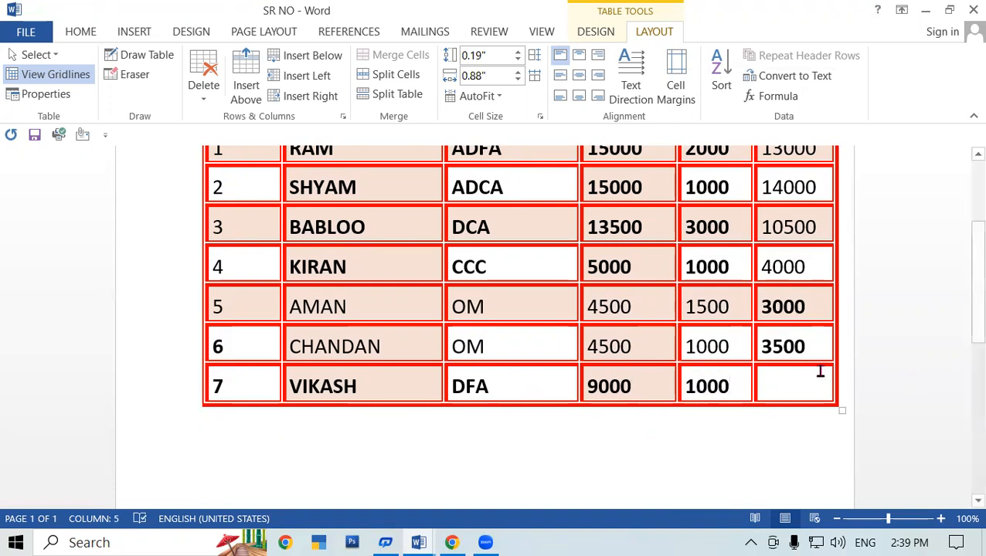
click(806, 378)
text(8000)
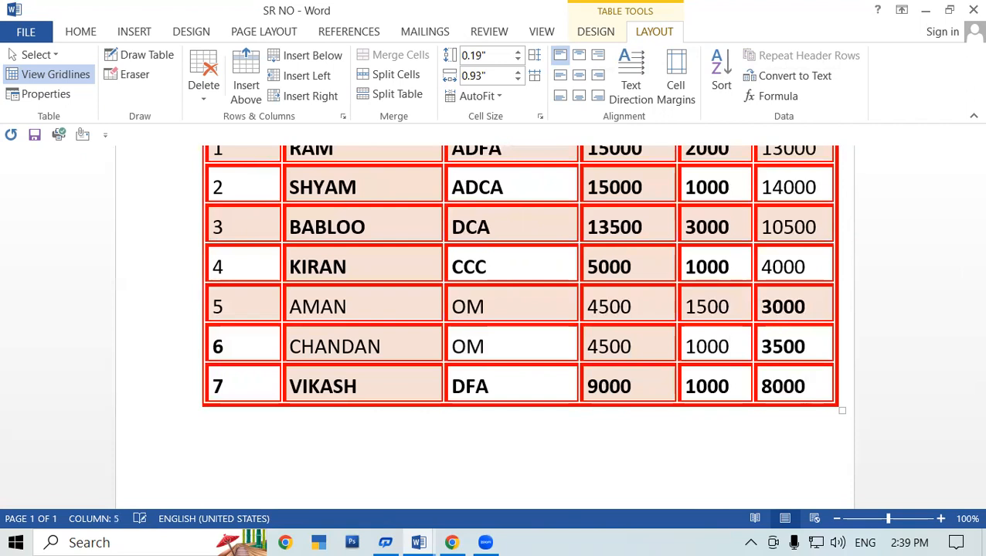
Select the student names below the header and sort the rows by Column 2 as text in descending order, with no header row
scroll(242, 330, up, 1)
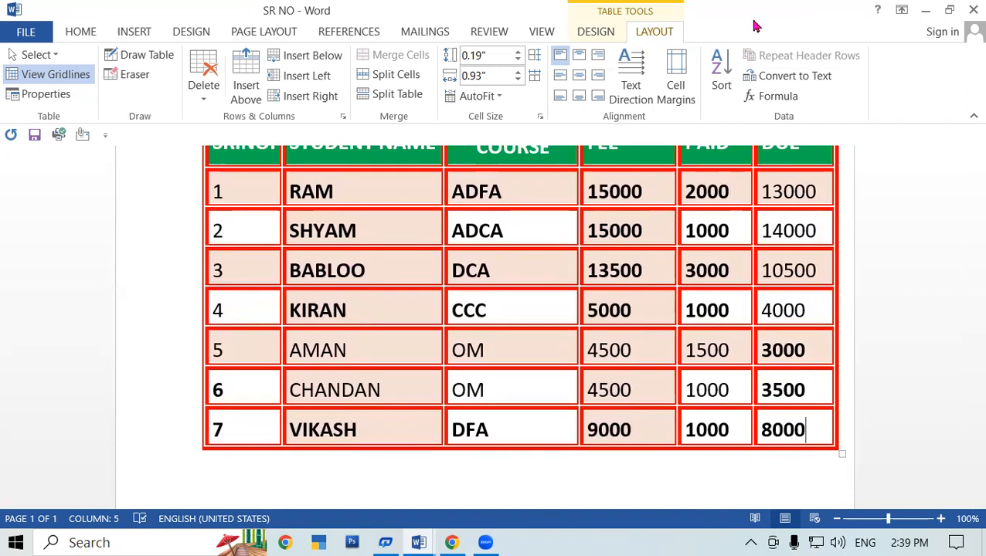
scroll(387, 371, up, 1)
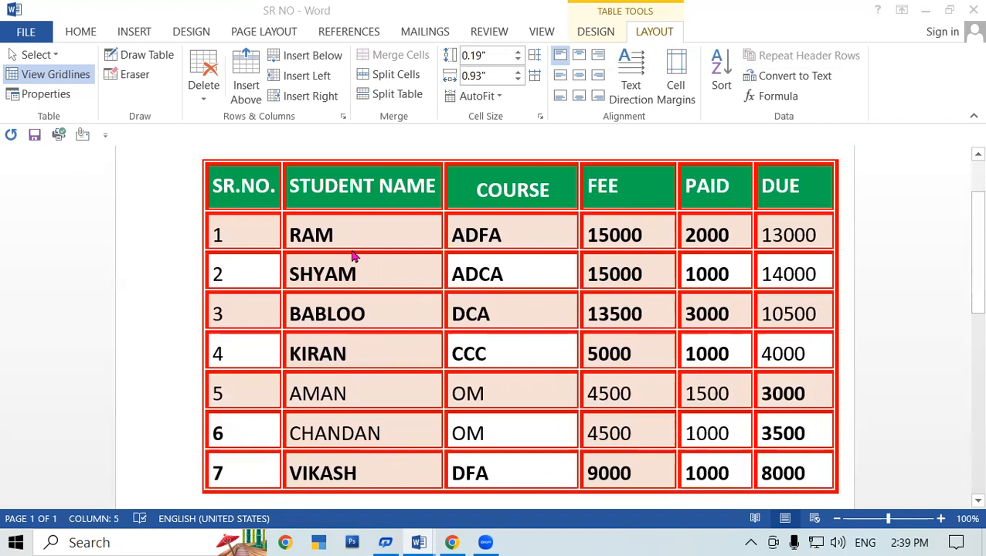
click(288, 226)
drag(287, 230, 360, 473)
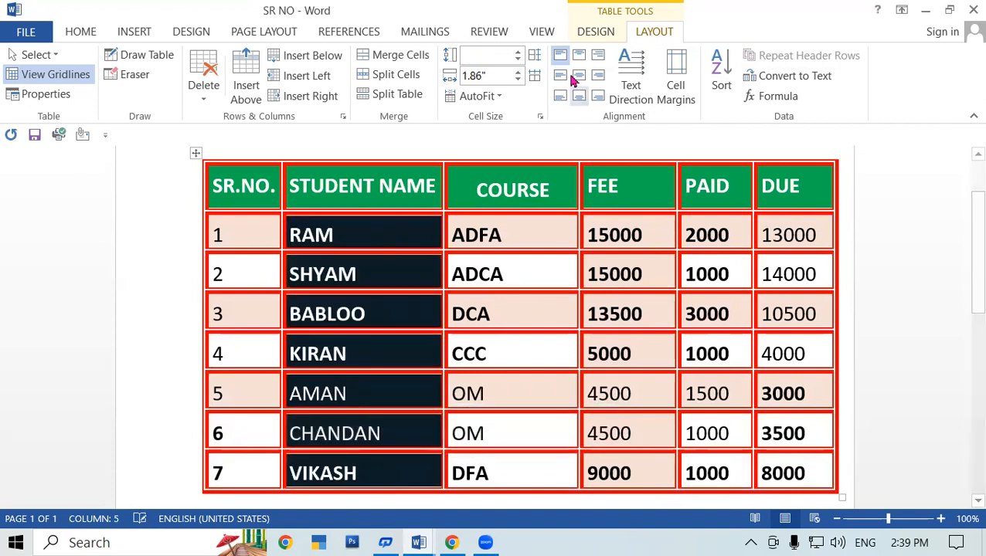
click(296, 232)
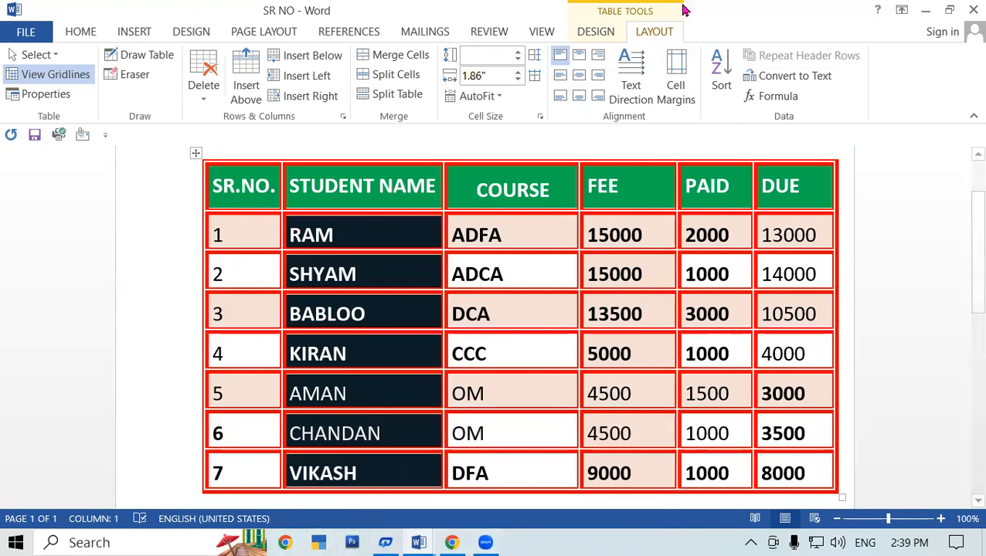
click(718, 69)
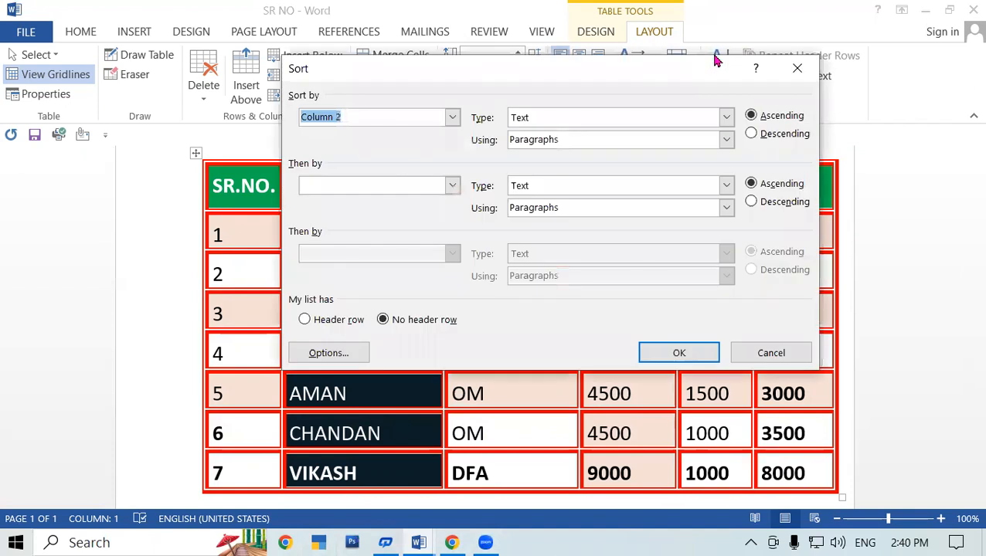
click(750, 134)
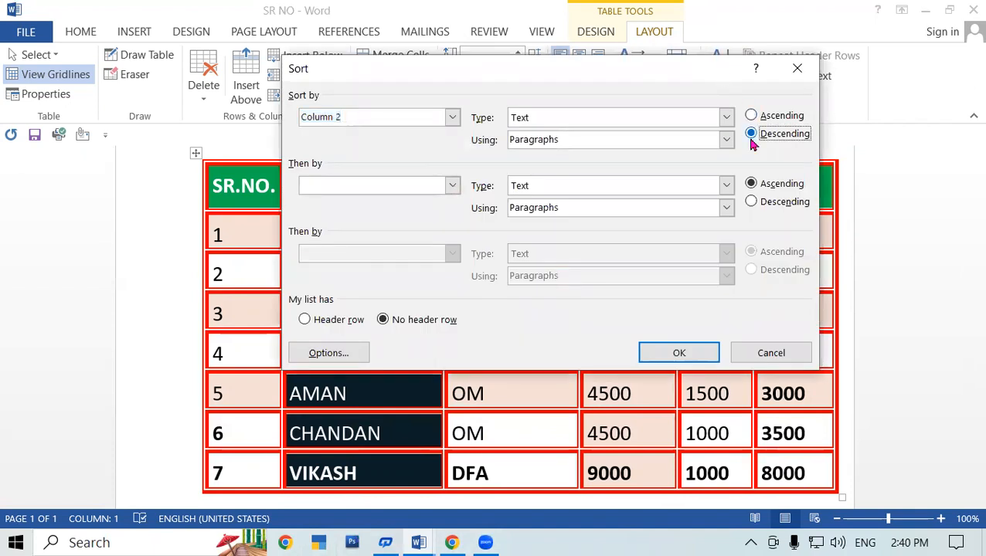
click(694, 354)
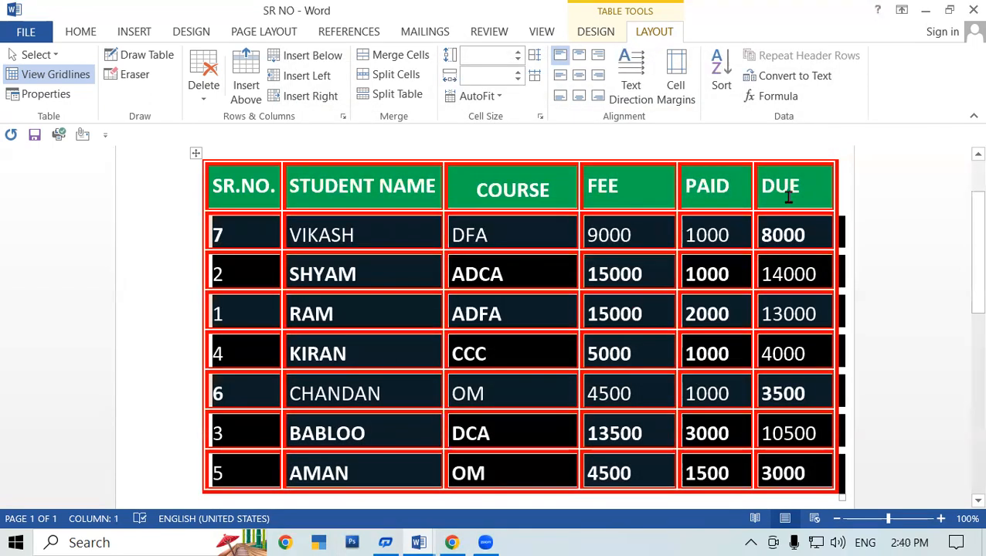
Sort the selected student rows by Column 1 as numbers in ascending order, with no header row
click(723, 71)
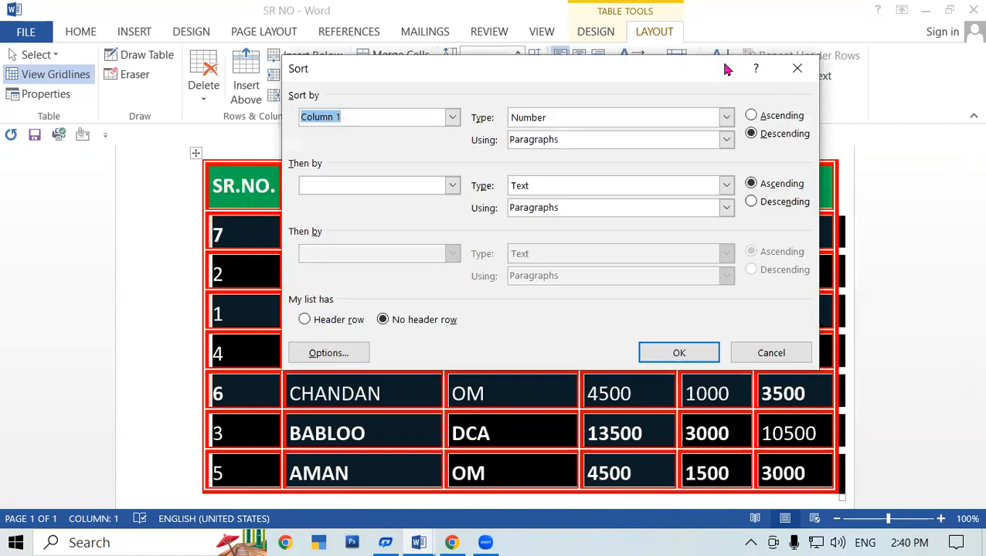
click(752, 116)
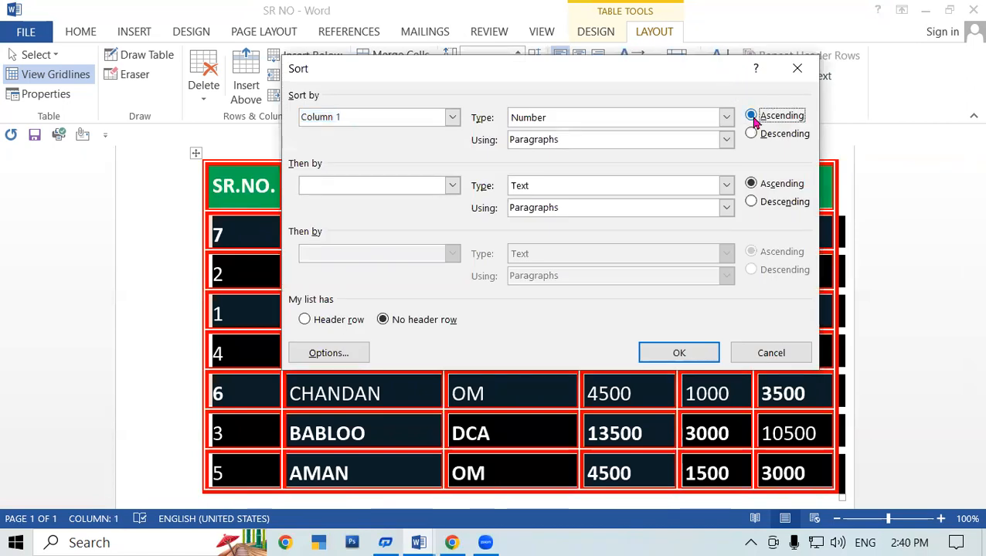
click(678, 353)
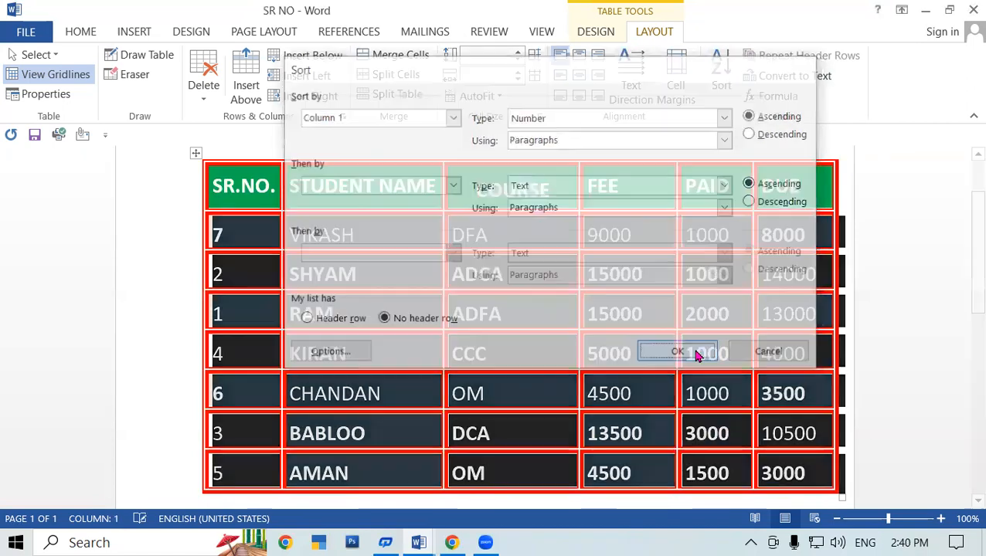
click(539, 288)
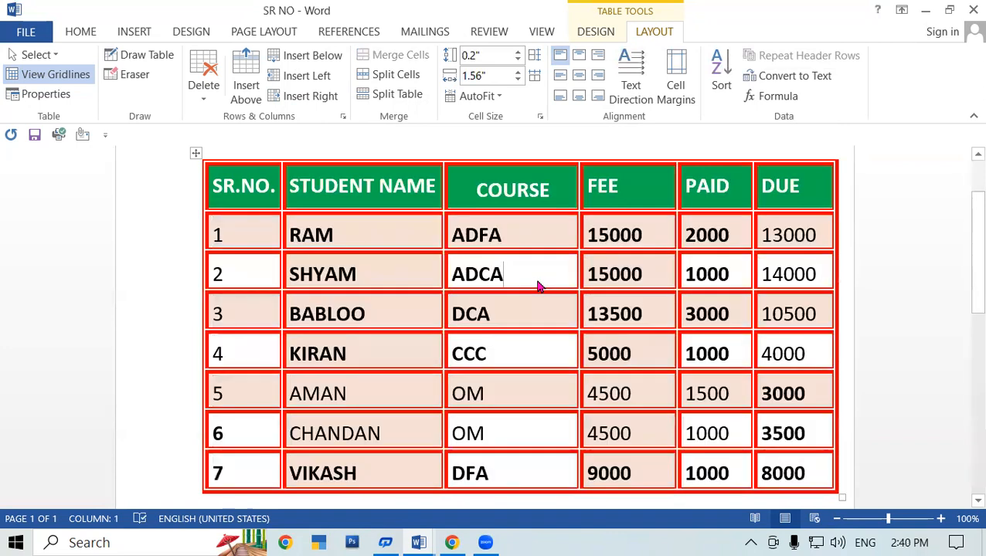
Select the student name cells below the header and sort the rows by Column 2 as text in descending order
scroll(348, 224, down, 1)
drag(296, 191, 325, 433)
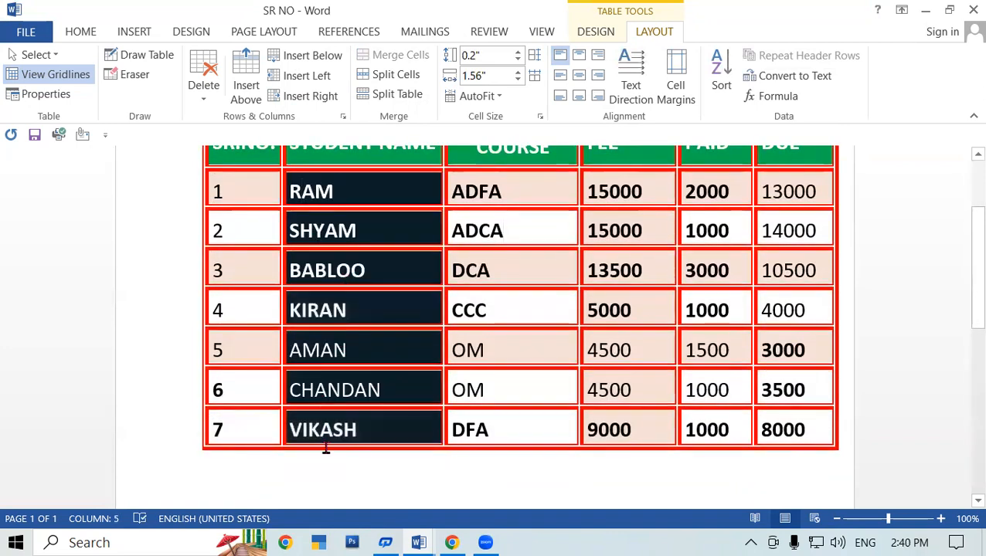
click(721, 71)
click(762, 135)
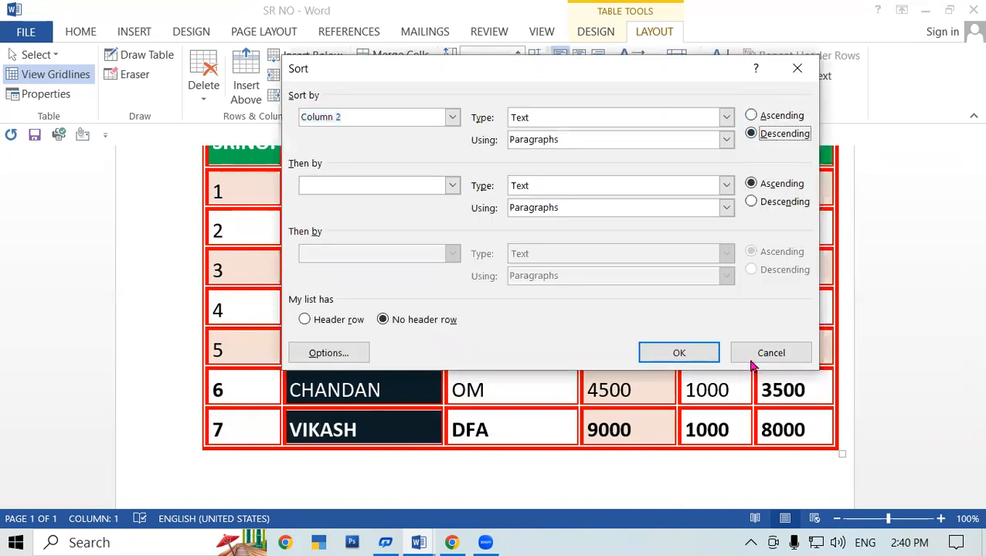
click(700, 353)
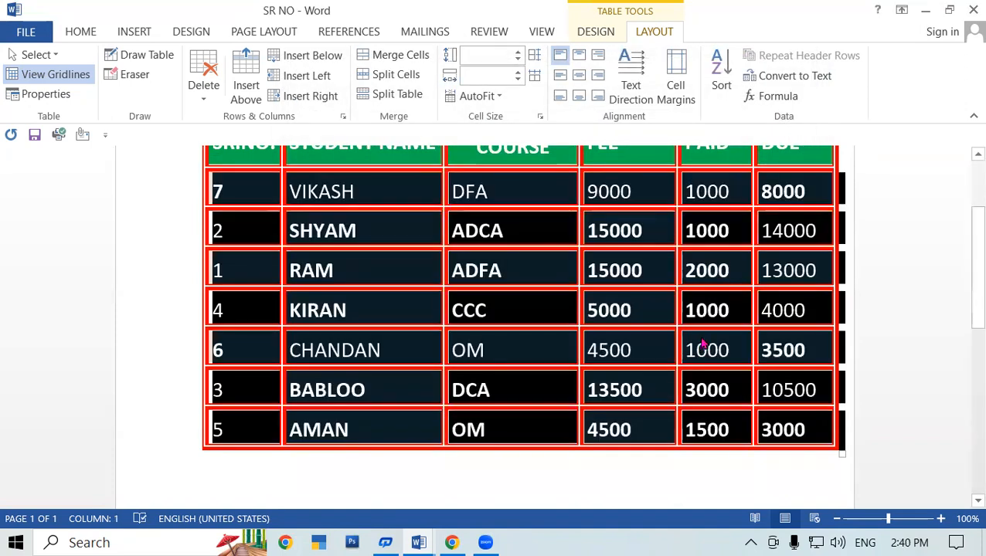
click(510, 221)
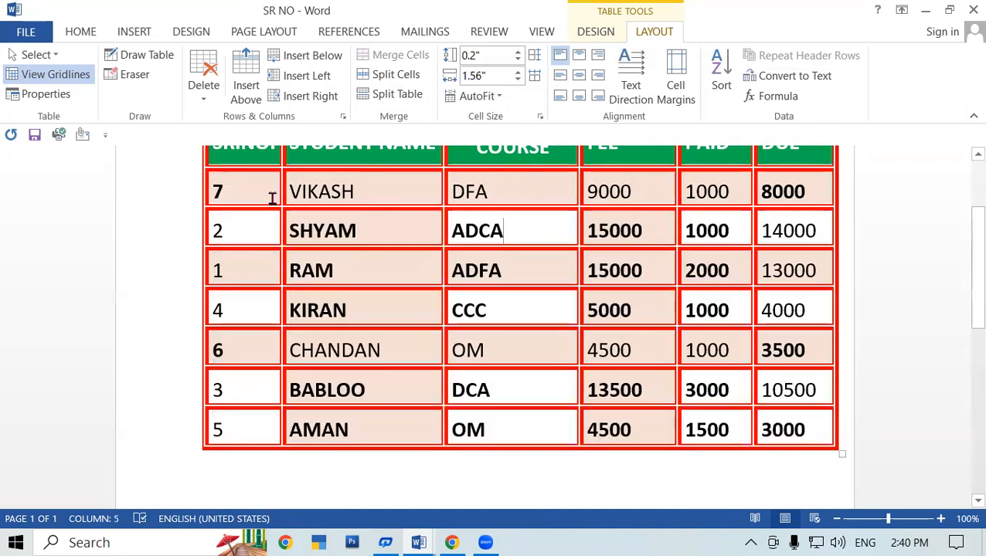
Reselect the student name cells and sort the rows by Column 2 as text in ascending order
drag(289, 193, 349, 437)
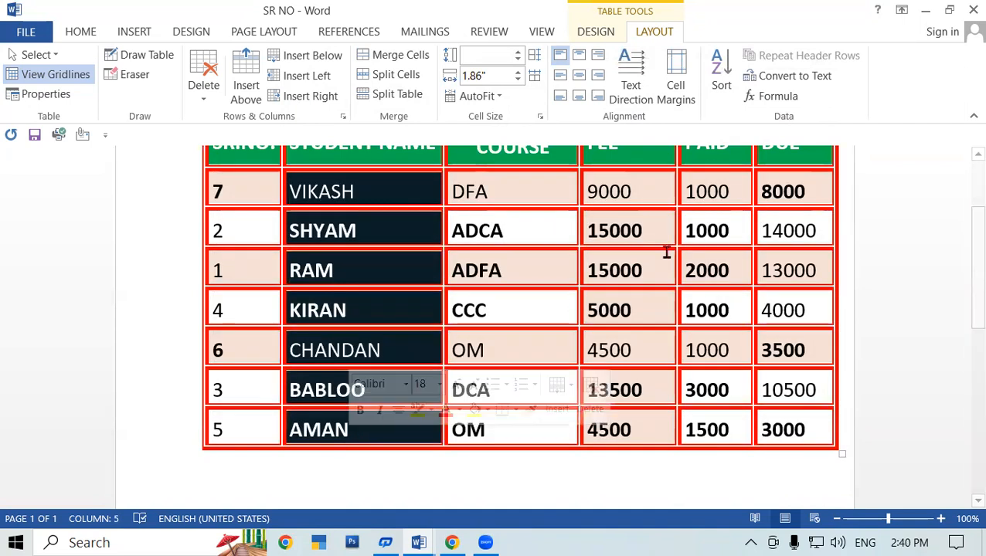
click(724, 86)
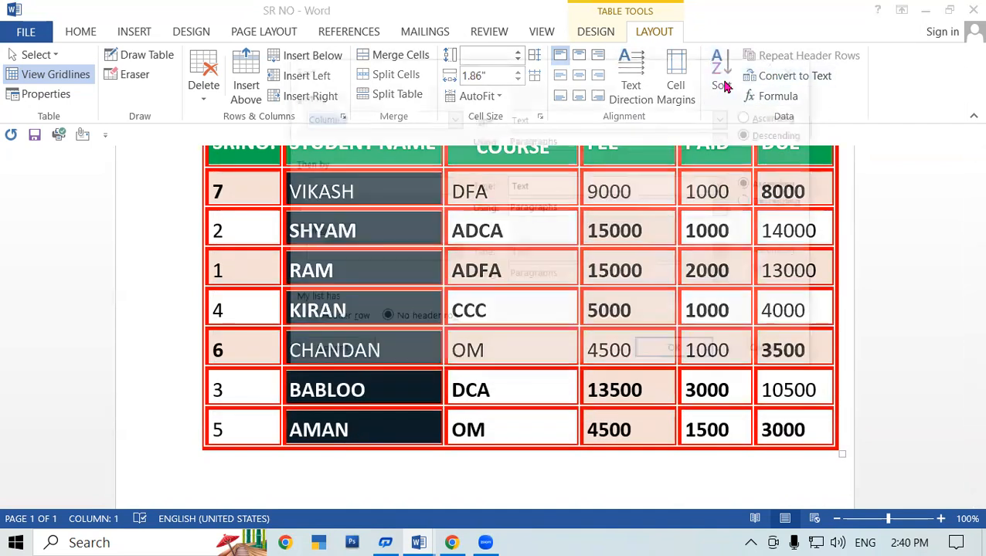
click(760, 116)
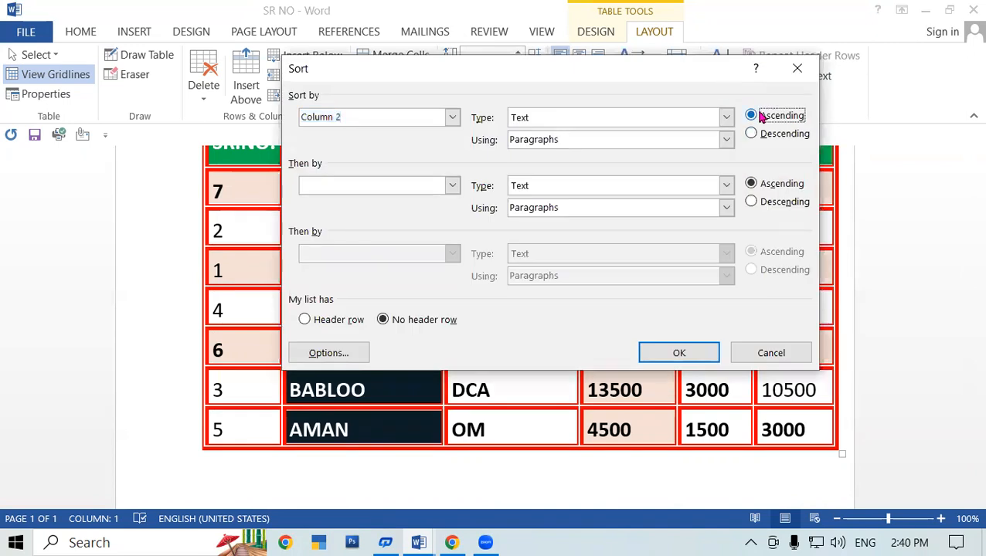
click(700, 353)
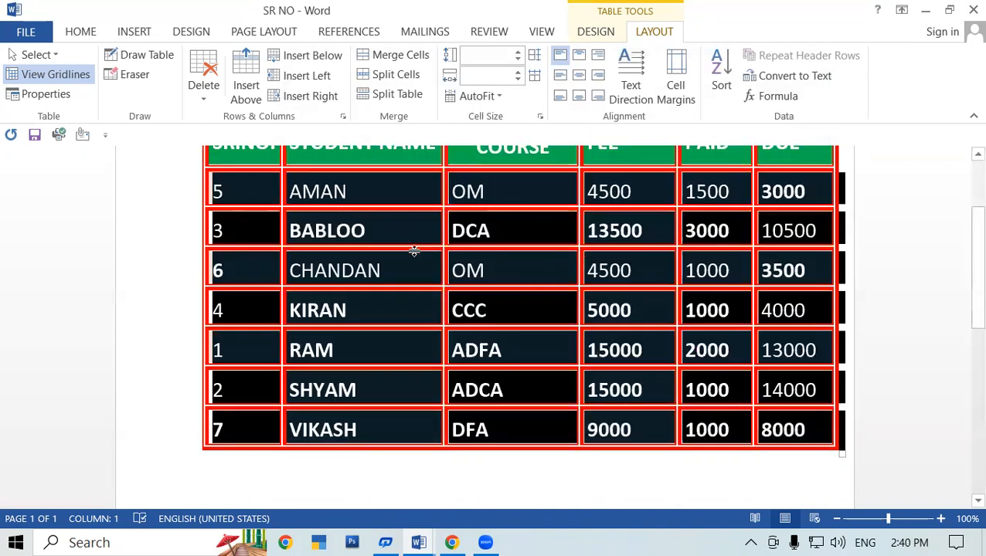
click(494, 263)
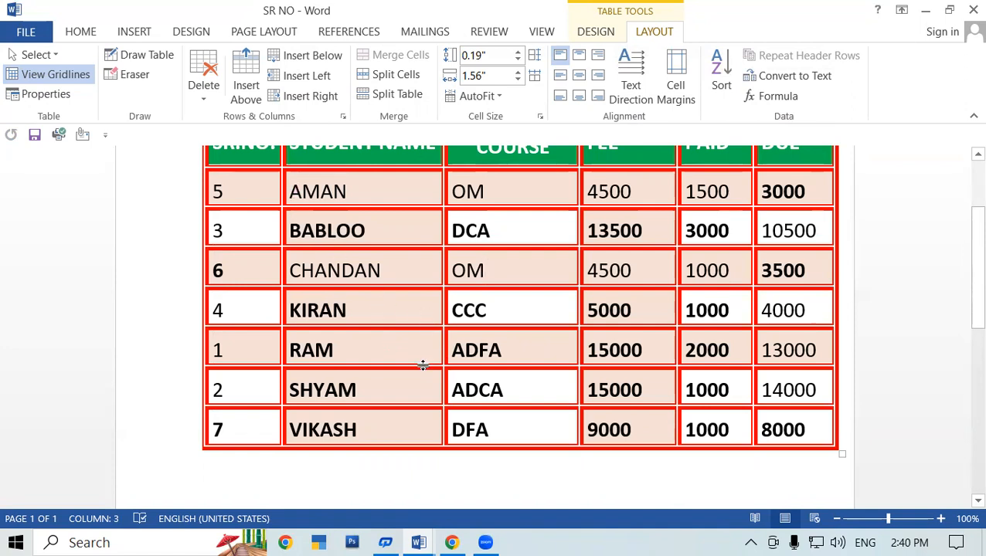
Switch to Document1 and enter three student names down the second column, starting in the second row below the STUDENT DATABASE block
mouse_move(418, 543)
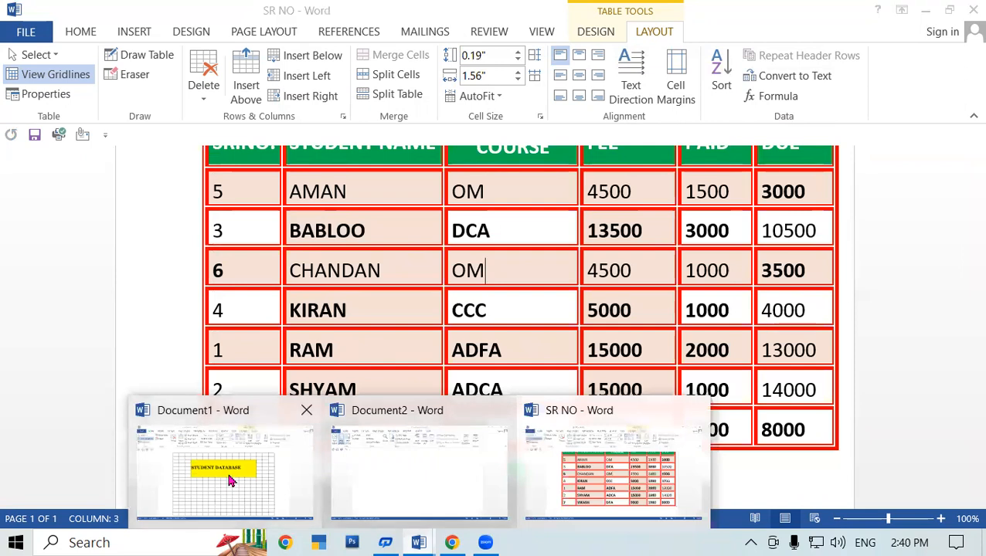
click(229, 481)
scroll(257, 367, down, 3)
click(254, 230)
text(RAM)
key(Down)
text(AMAN)
key(Down)
text(MANI)
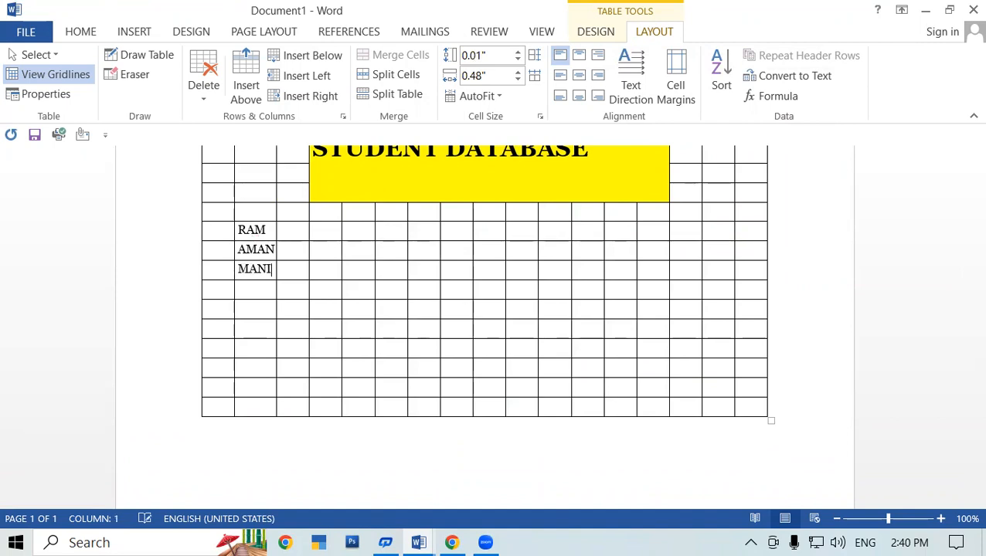
text(SH)
key(Down)
Enter three more student names in the second column, directly beneath the first three
text(K)
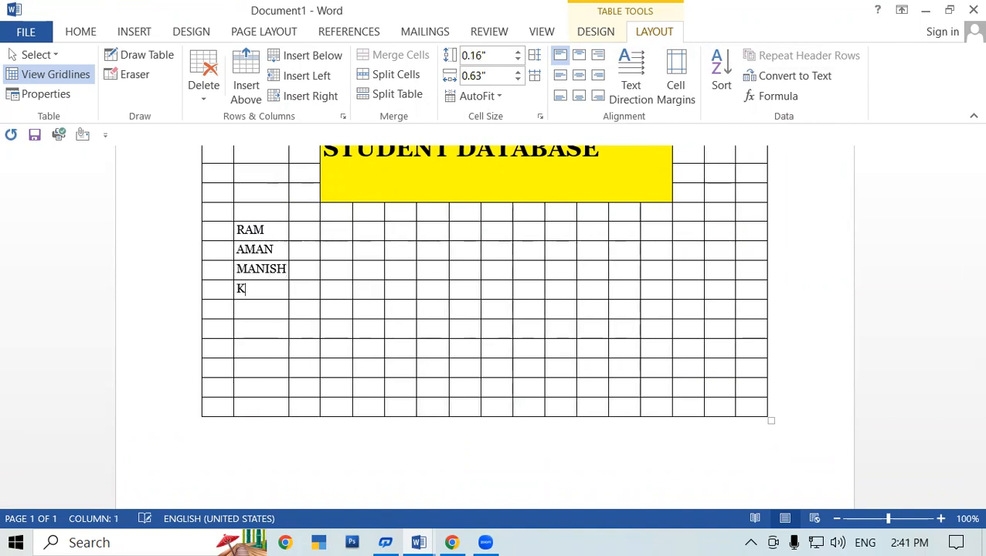
text(IRAN)
key(Down)
text(C)
text(ANDAN)
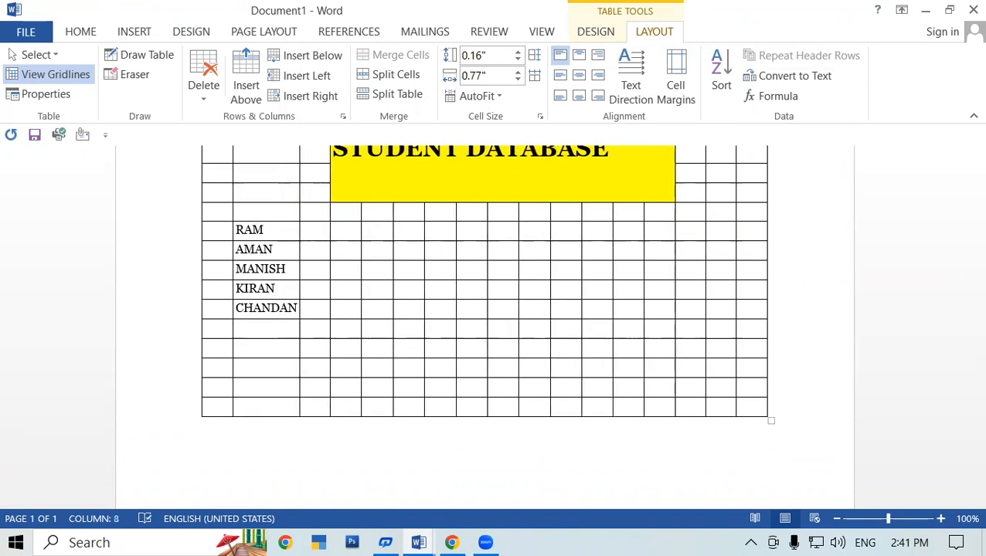
key(Down)
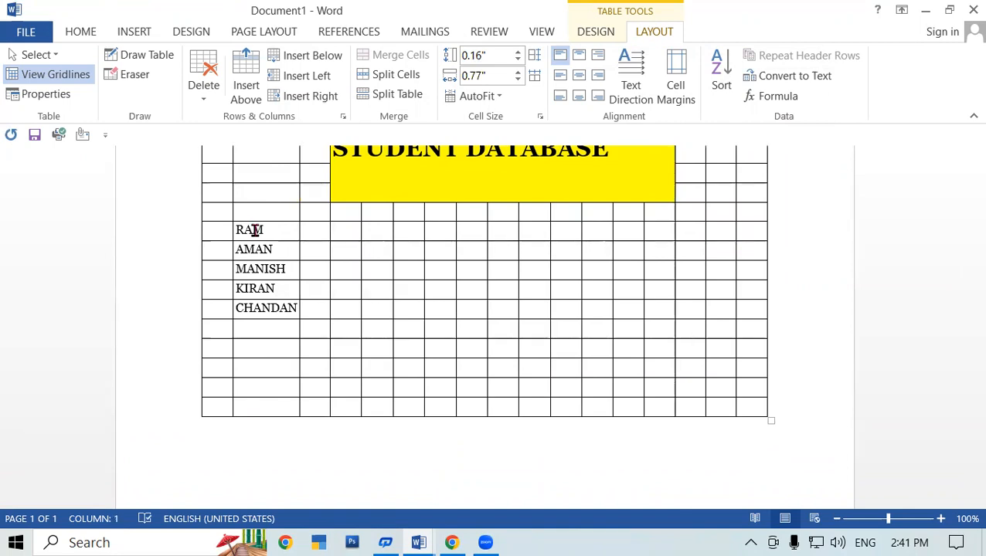
text(NASIM)
key(Down)
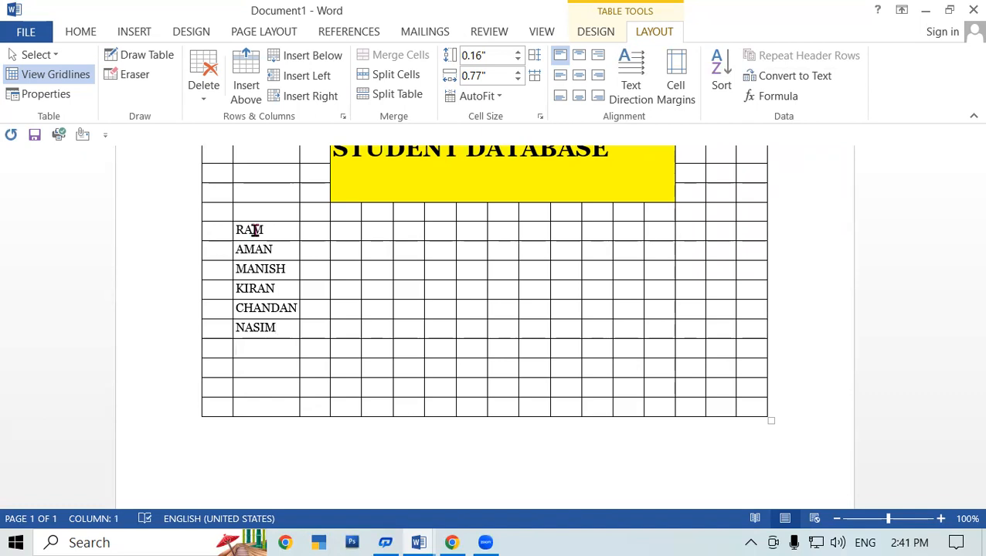
Add the seventh and eighth student names to the second column
text(BA)
text(BLLO)
key(BackSpace)
key(BackSpace)
text(OO)
key(Down)
text(BABITA)
key(Down)
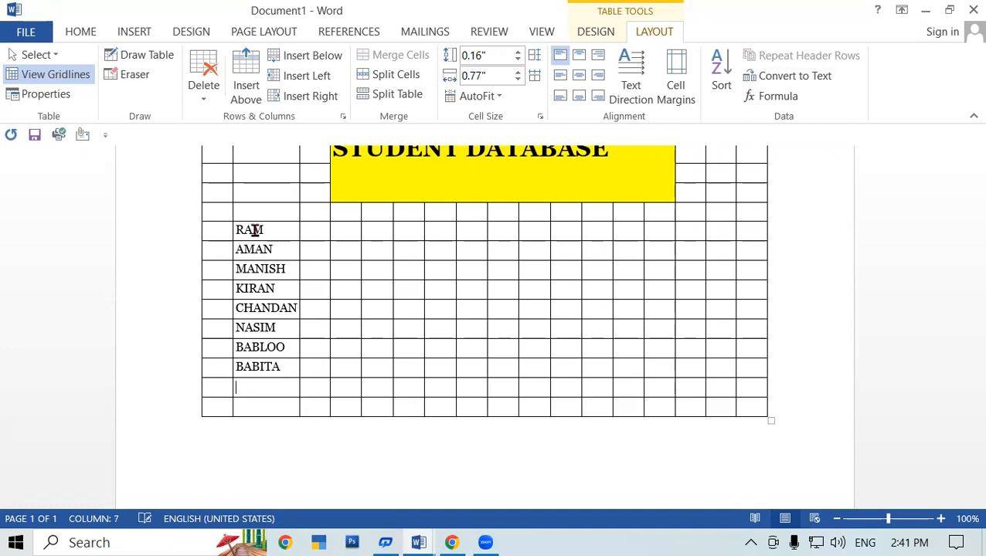
Fill the last two rows of the second column with the ninth and tenth student names
text(ANCHAL)
key(Down)
text(AMI)
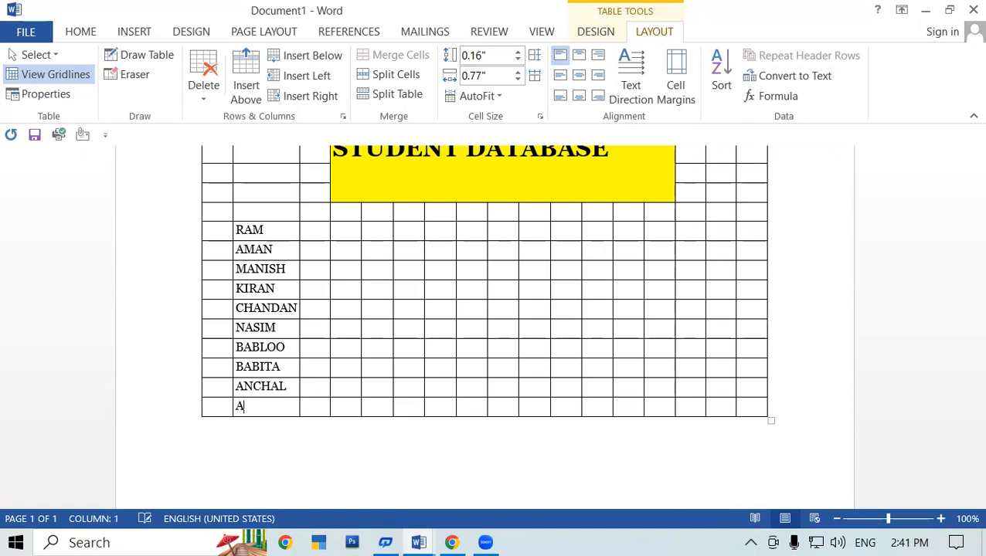
text(TABH)
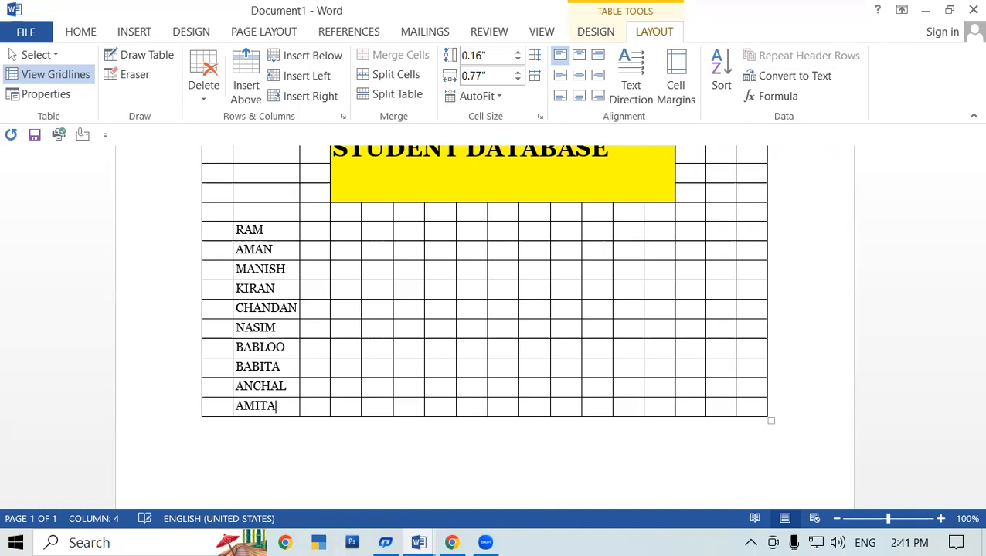
click(535, 299)
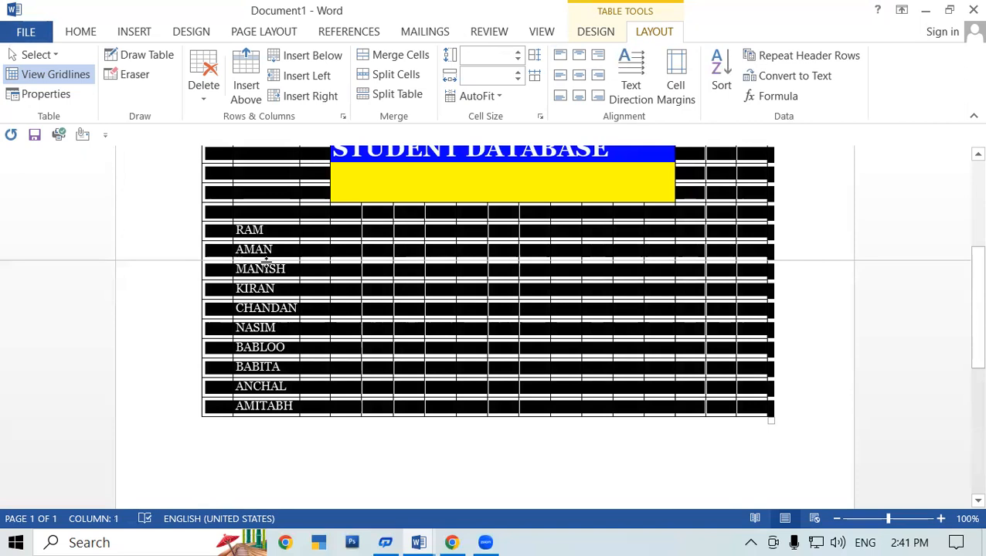
click(410, 438)
Select all ten student names and increase their font size to 12
scroll(295, 385, up, 4)
scroll(368, 330, down, 4)
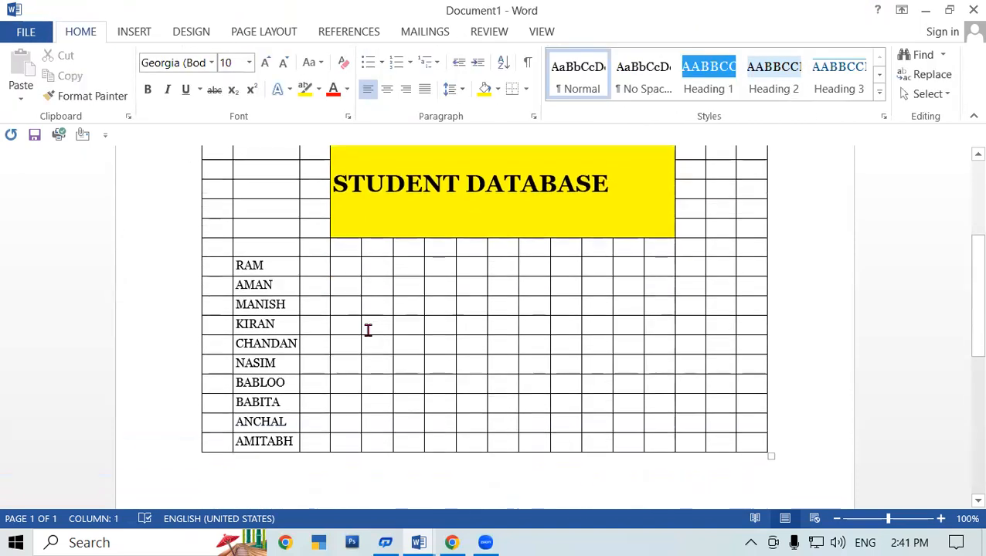
drag(239, 217, 288, 393)
click(267, 62)
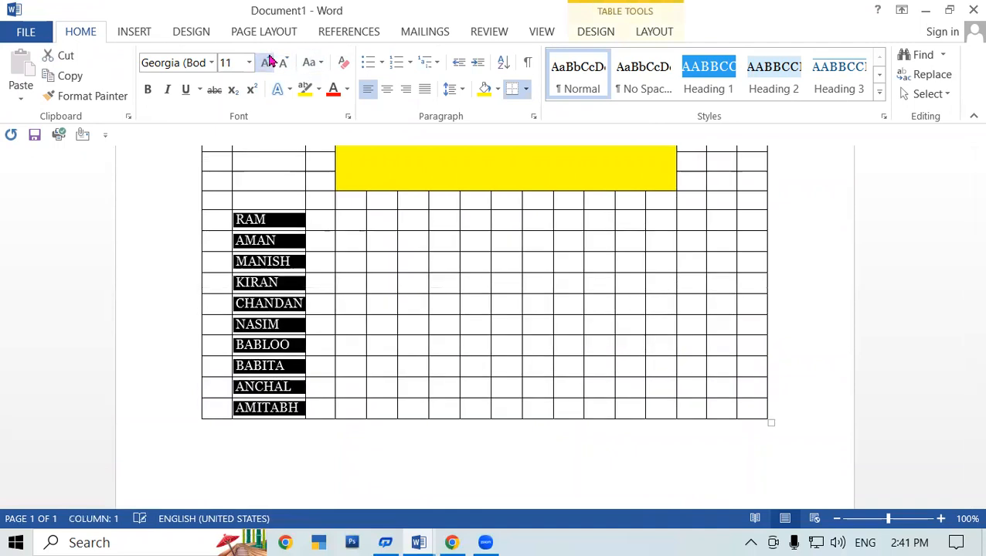
click(267, 62)
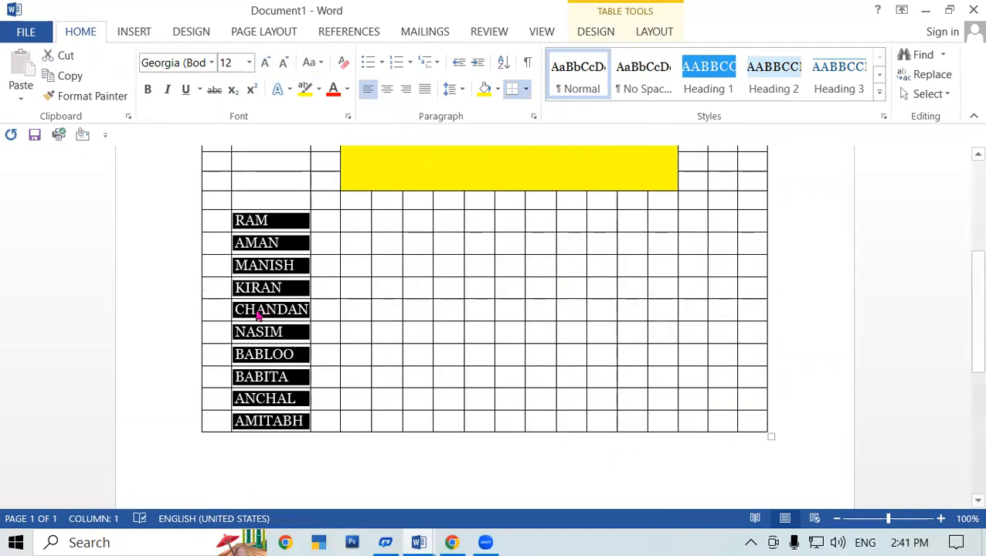
Sort the selected names by Column 2 as text in descending order, with no header row
click(668, 37)
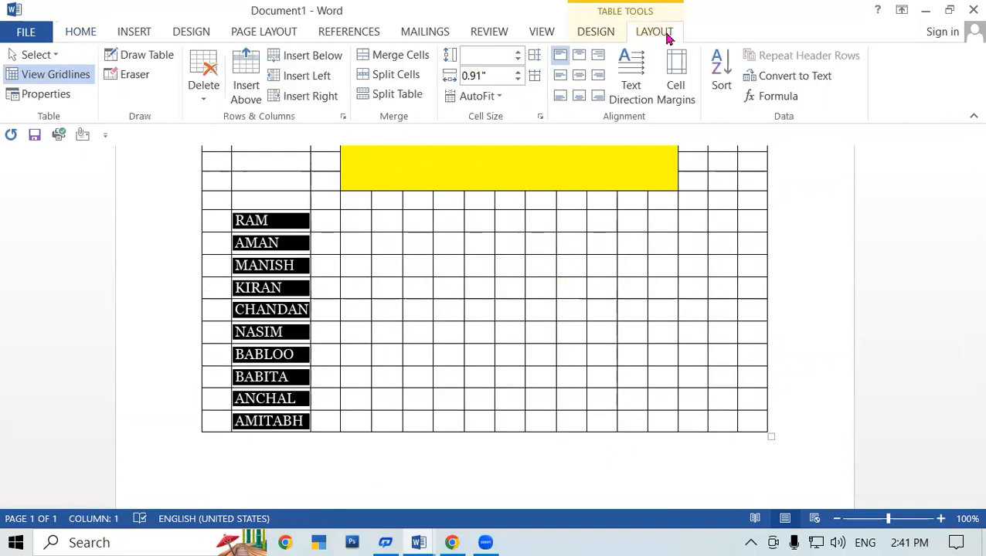
click(724, 83)
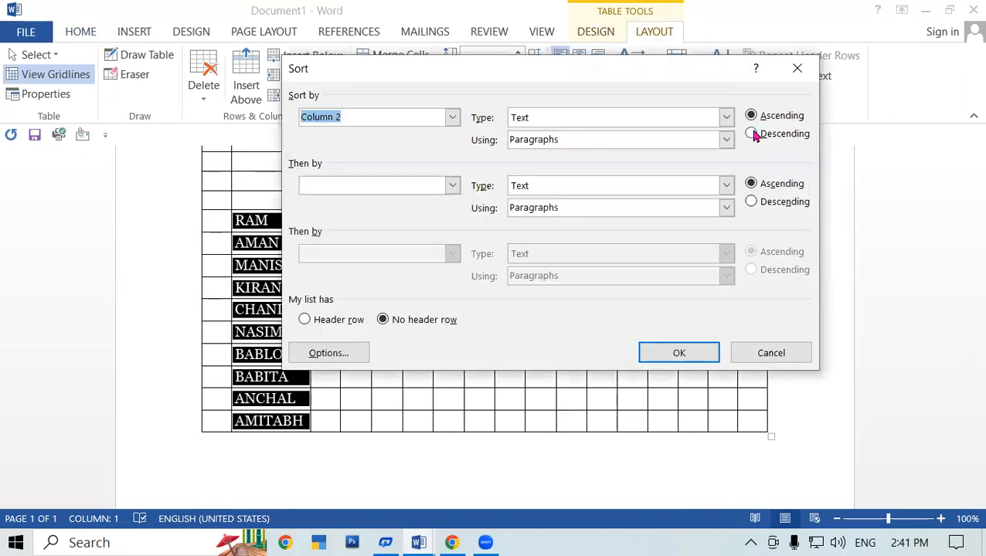
click(751, 133)
click(679, 353)
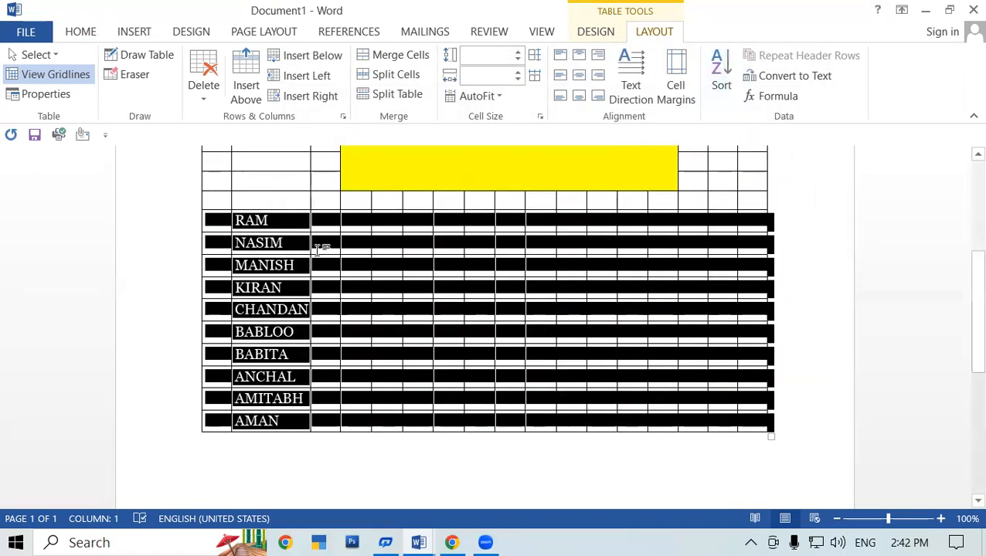
click(349, 269)
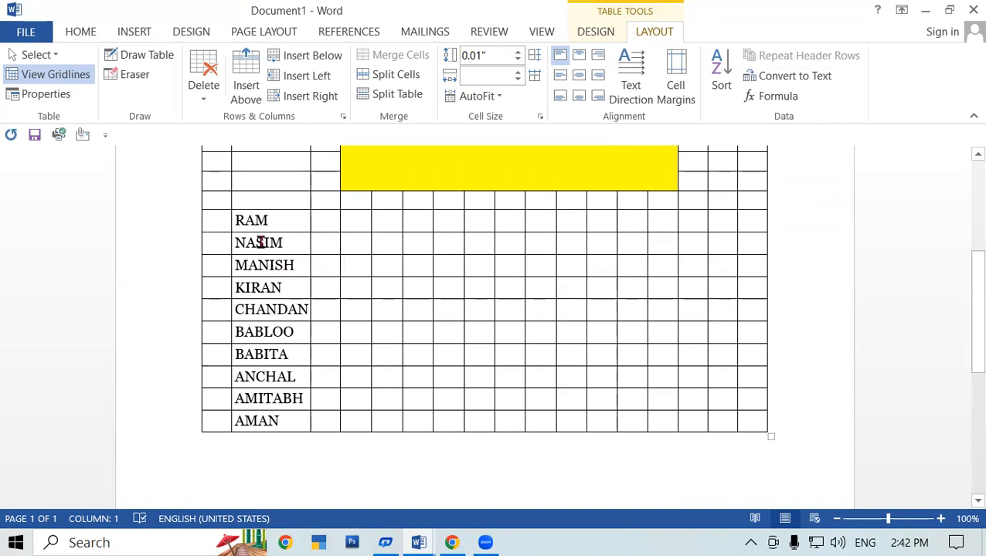
Select the ten names again and sort them by Column 2 as text in ascending order, with no header row
drag(239, 220, 273, 430)
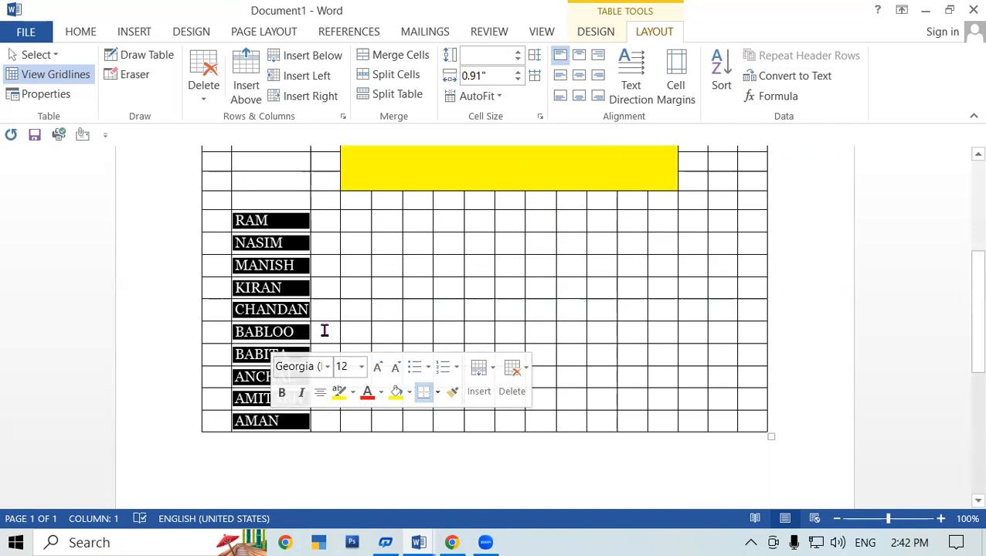
click(721, 74)
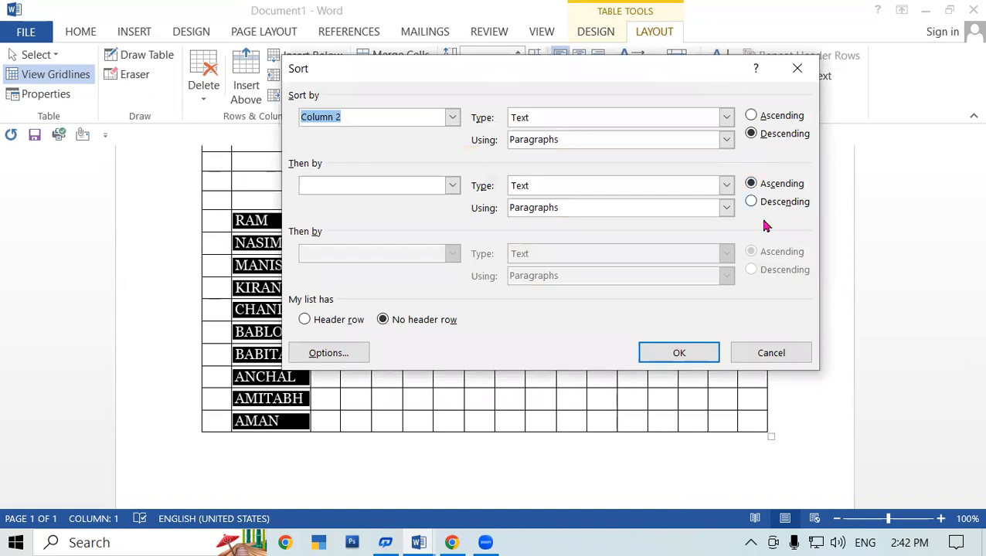
click(765, 117)
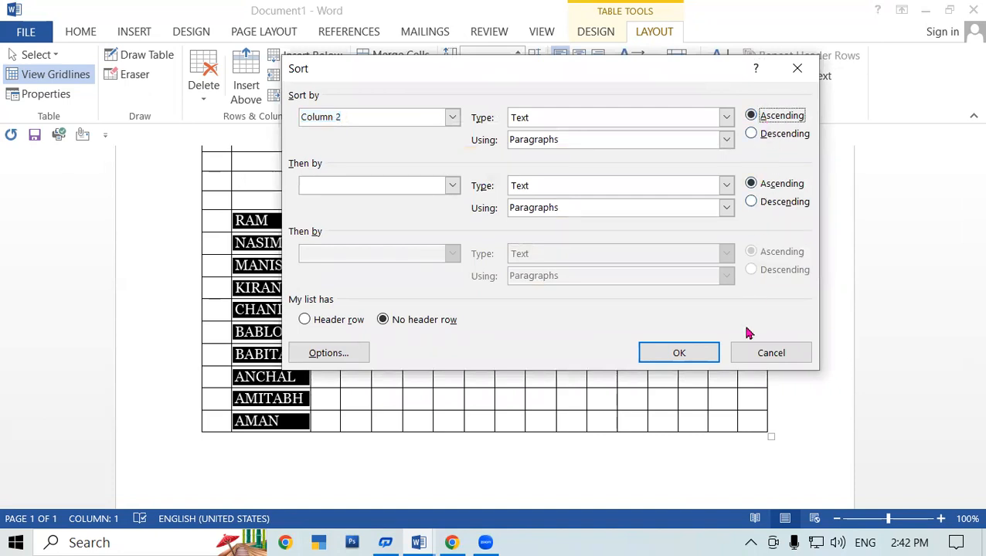
click(688, 356)
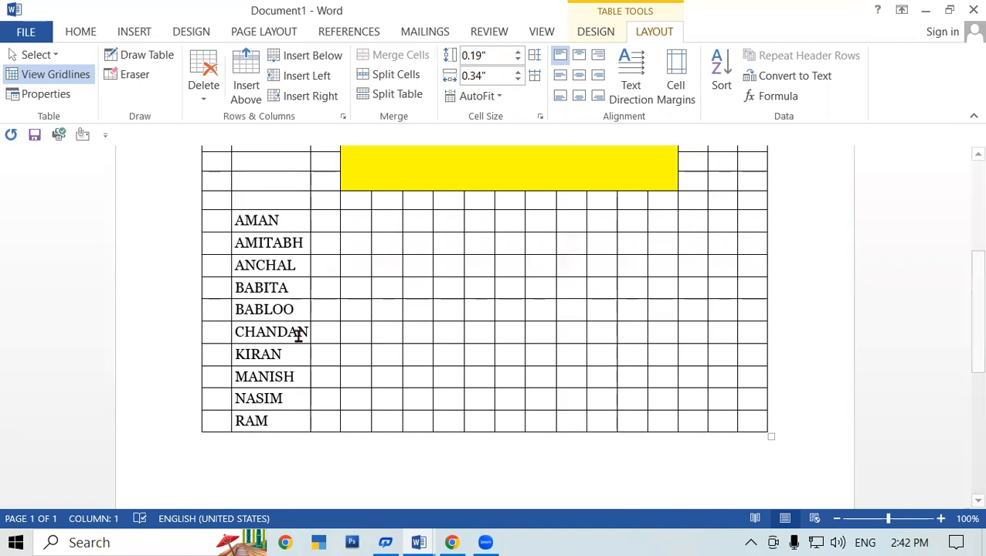
click(689, 311)
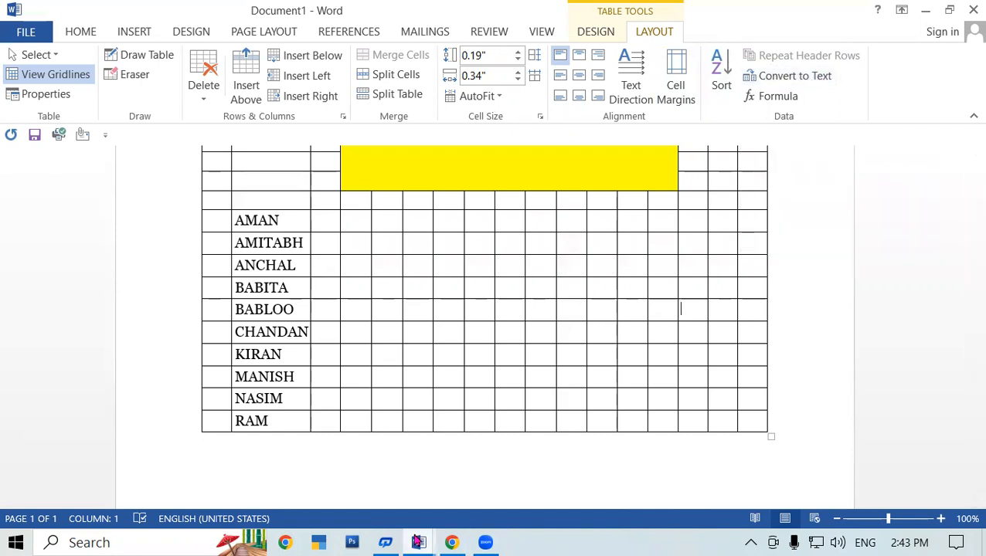
Switch to the SR NO document, select the whole student fee table and apply the green banded table style
mouse_move(418, 543)
click(575, 453)
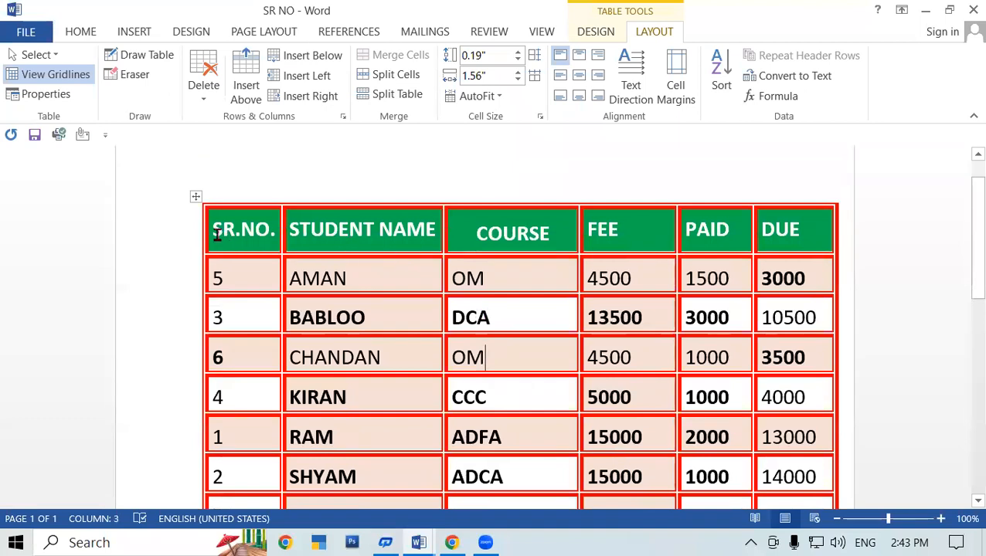
drag(217, 235, 781, 501)
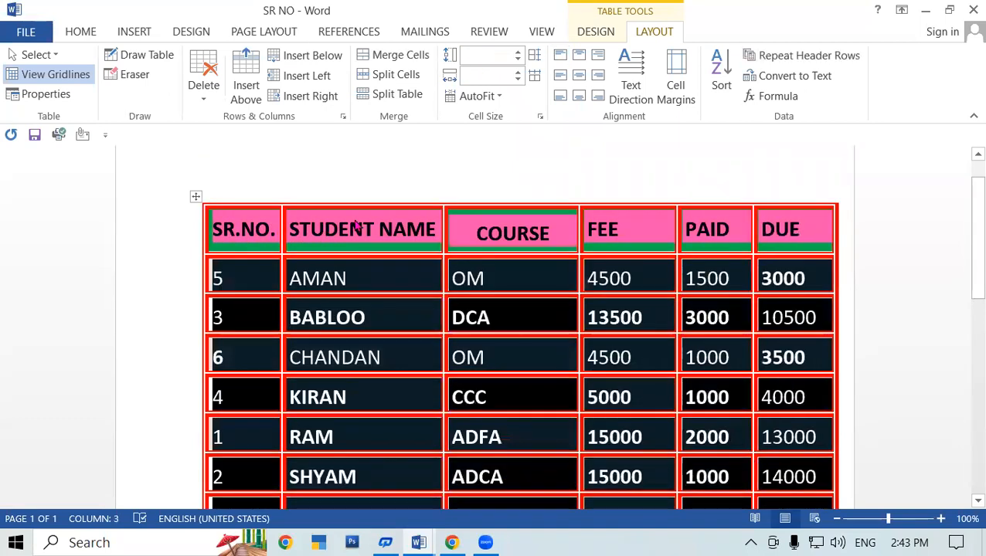
click(606, 31)
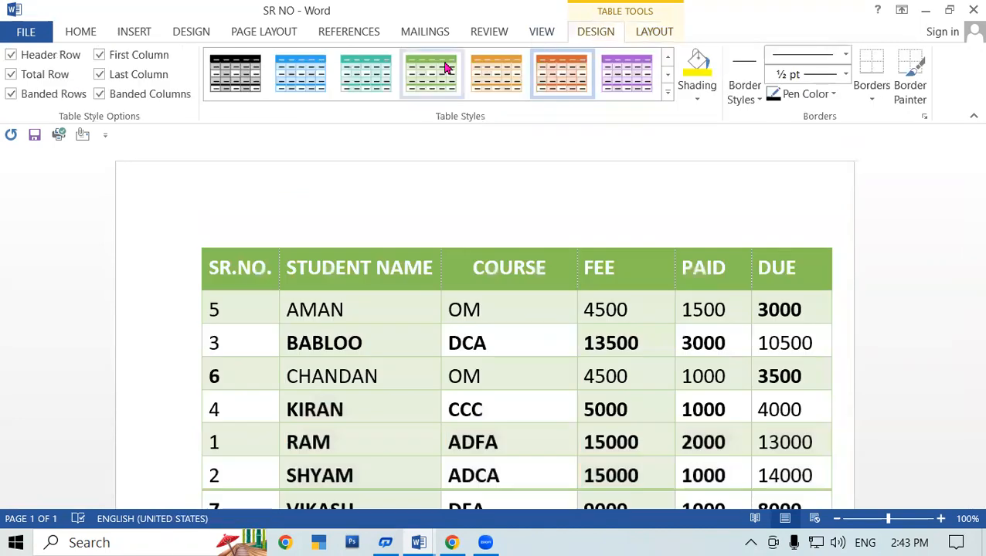
click(446, 68)
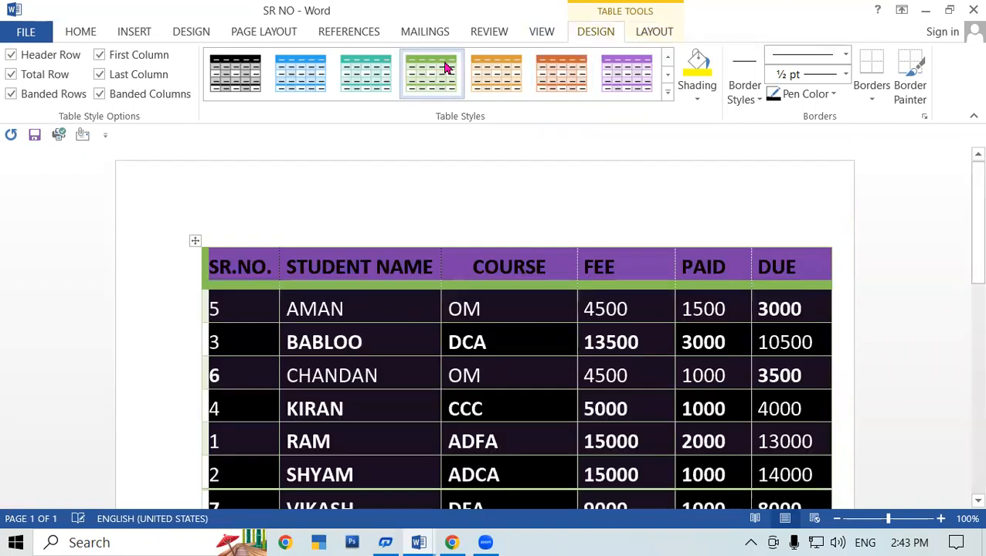
click(541, 374)
scroll(541, 359, down, 3)
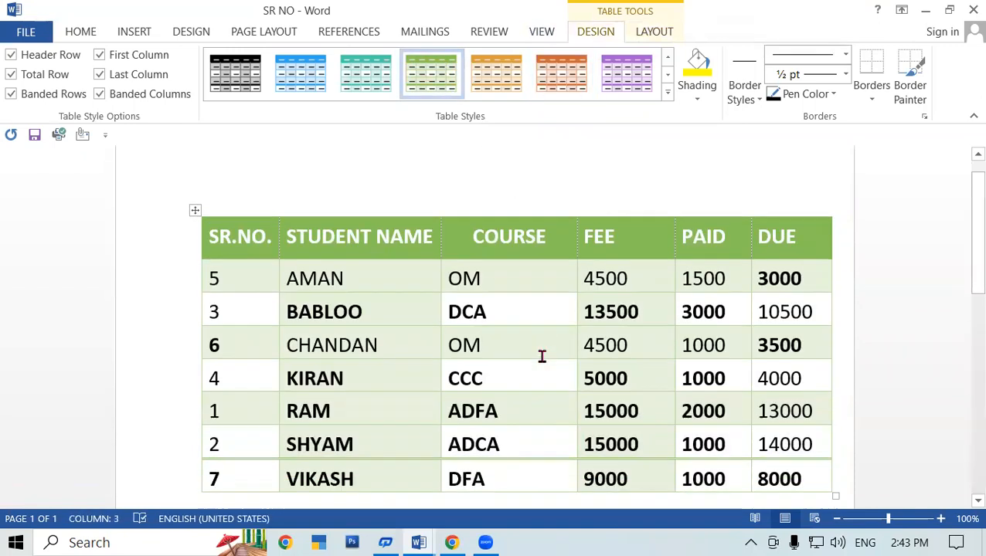
Try Repeat Header Rows on every row of the student fee table, and undo it
click(660, 34)
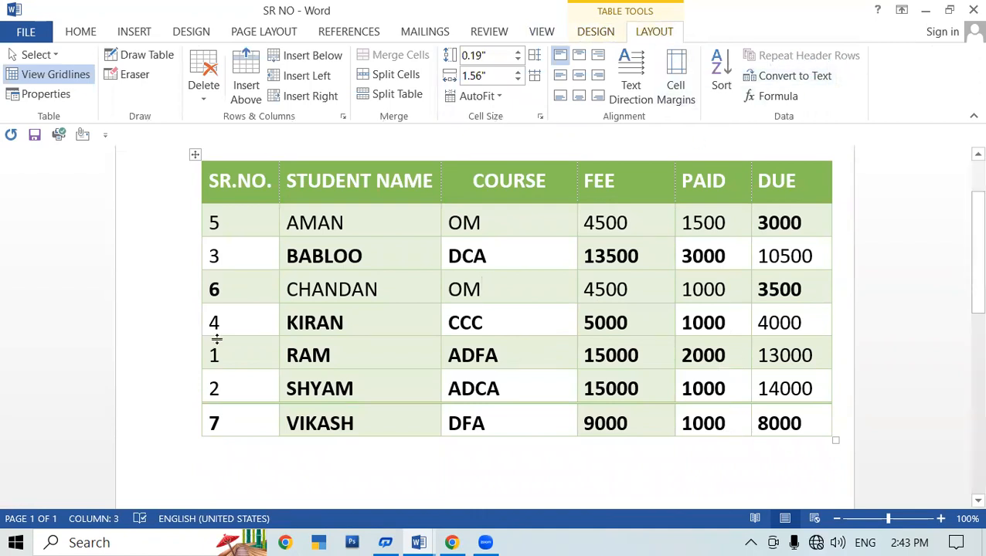
drag(219, 188, 798, 422)
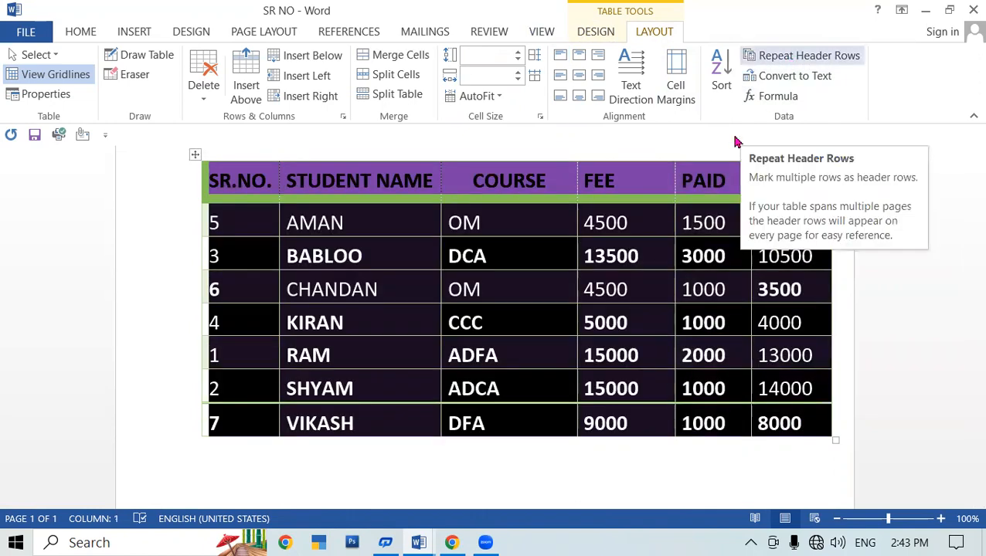
click(546, 287)
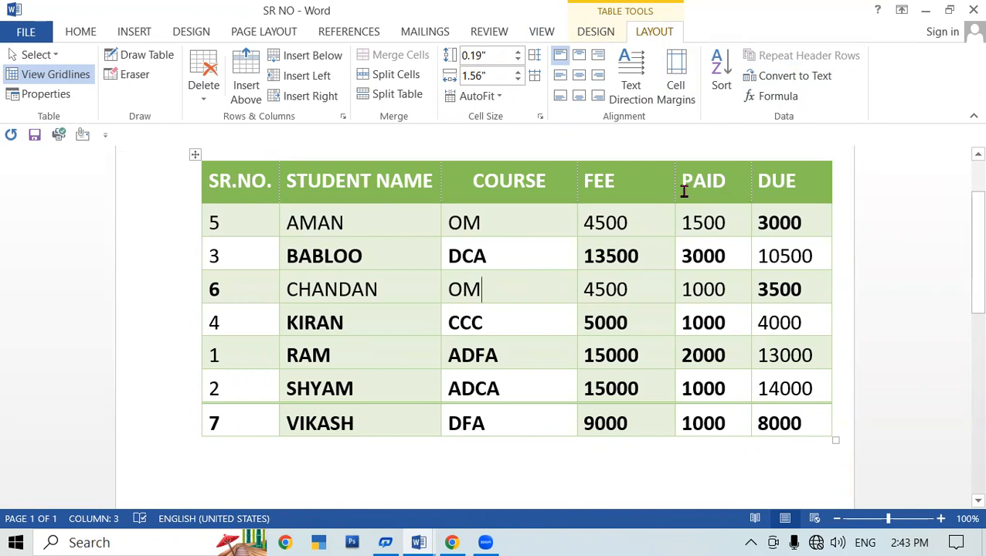
drag(211, 176, 790, 441)
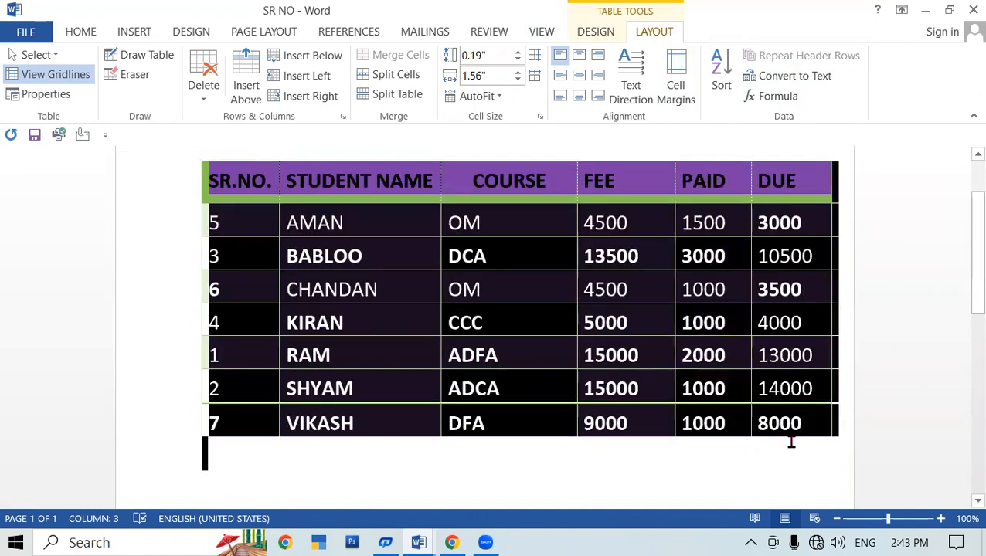
click(570, 221)
drag(212, 174, 783, 422)
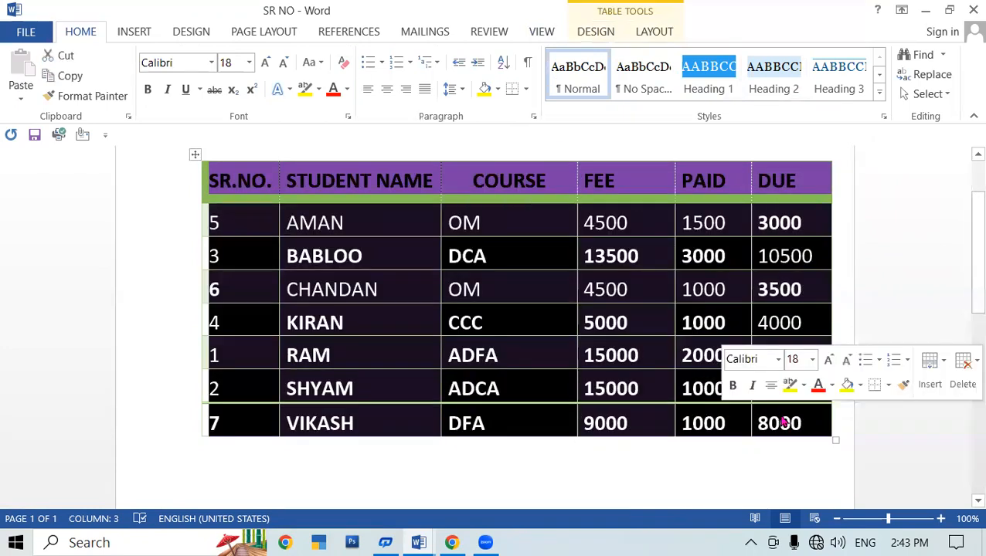
click(666, 32)
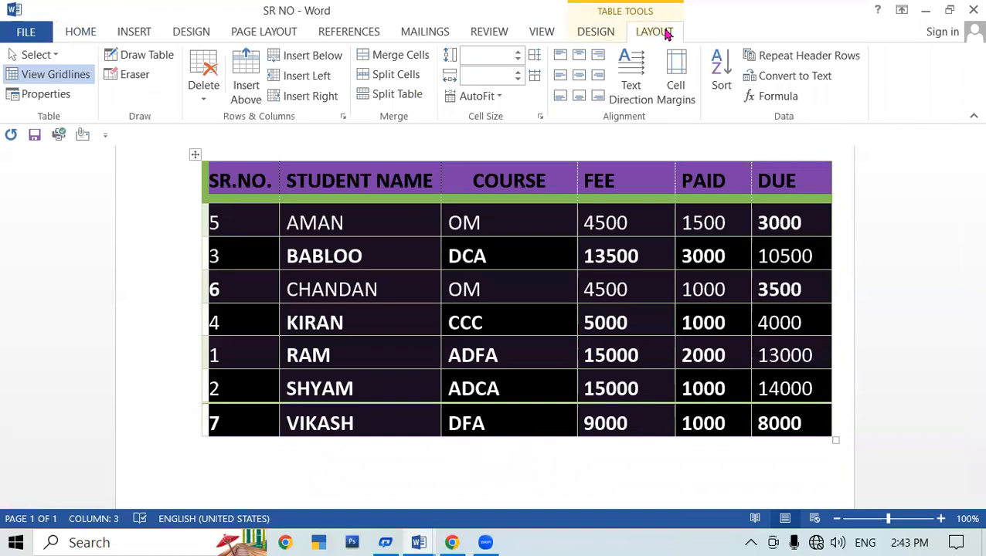
click(806, 58)
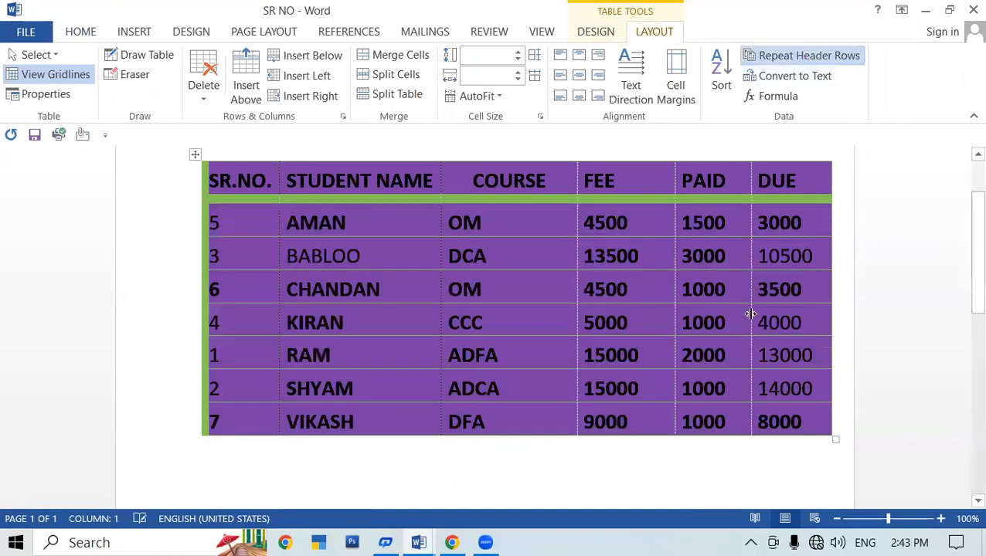
click(730, 294)
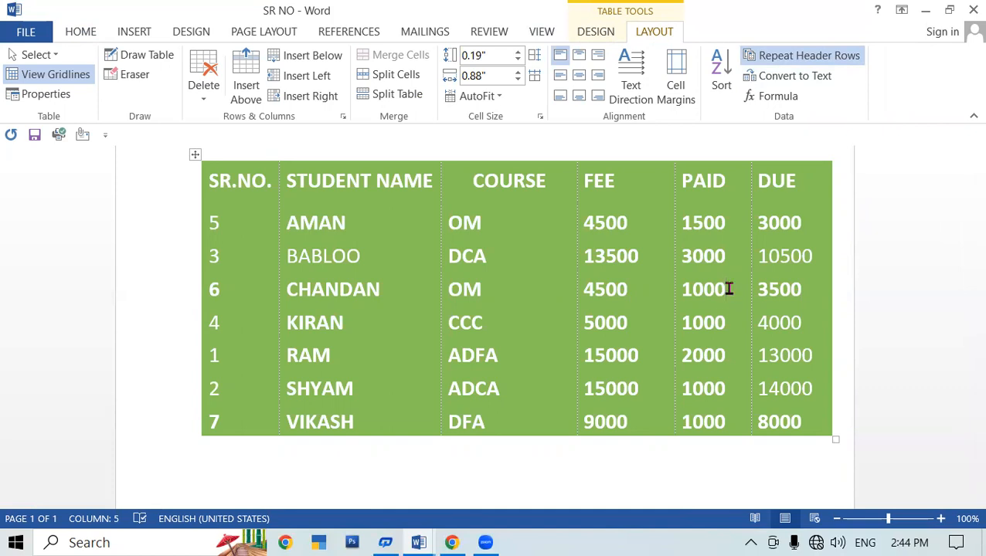
key(ctrl+z)
key(ctrl+y)
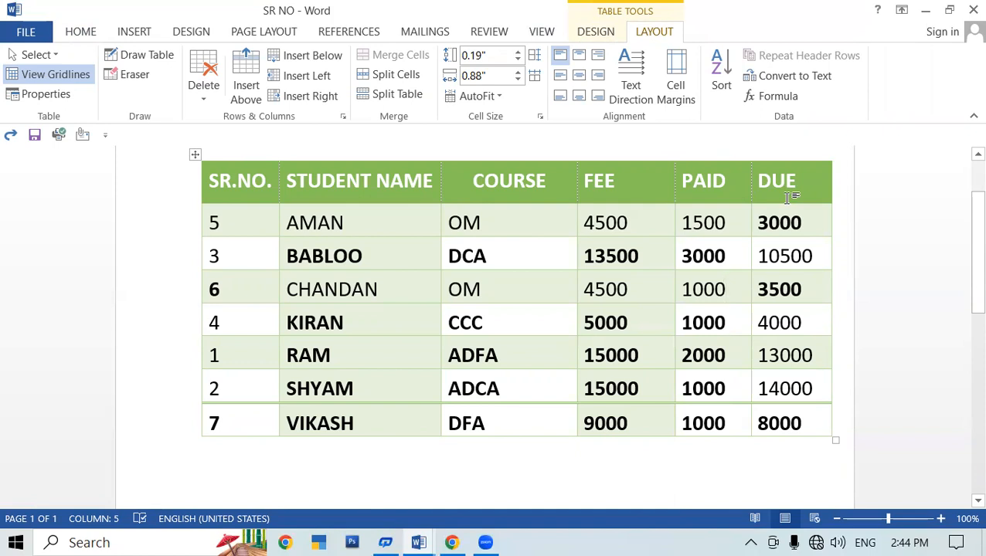
Reselect the full fee table, mark all its rows as repeating headers once more, and undo the change
drag(211, 181, 799, 422)
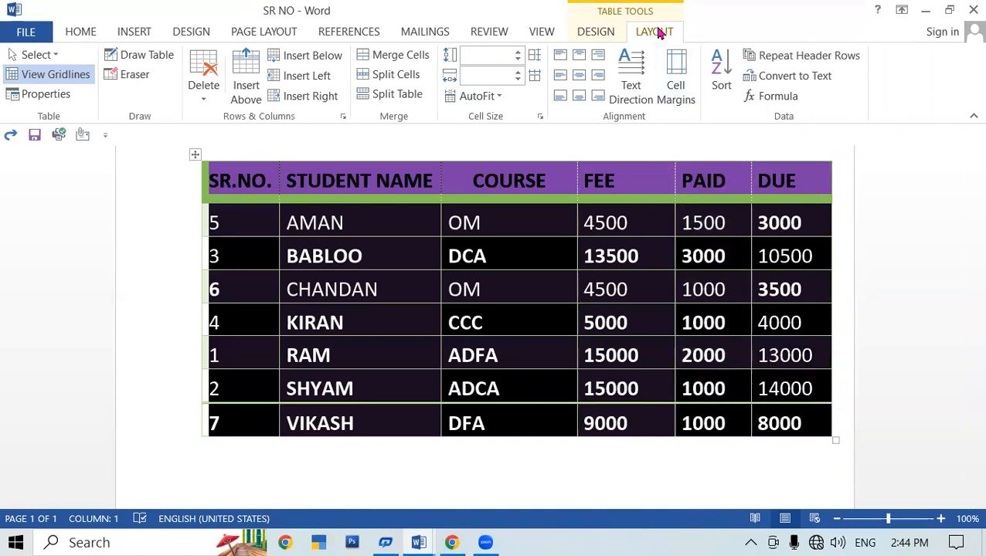
click(835, 64)
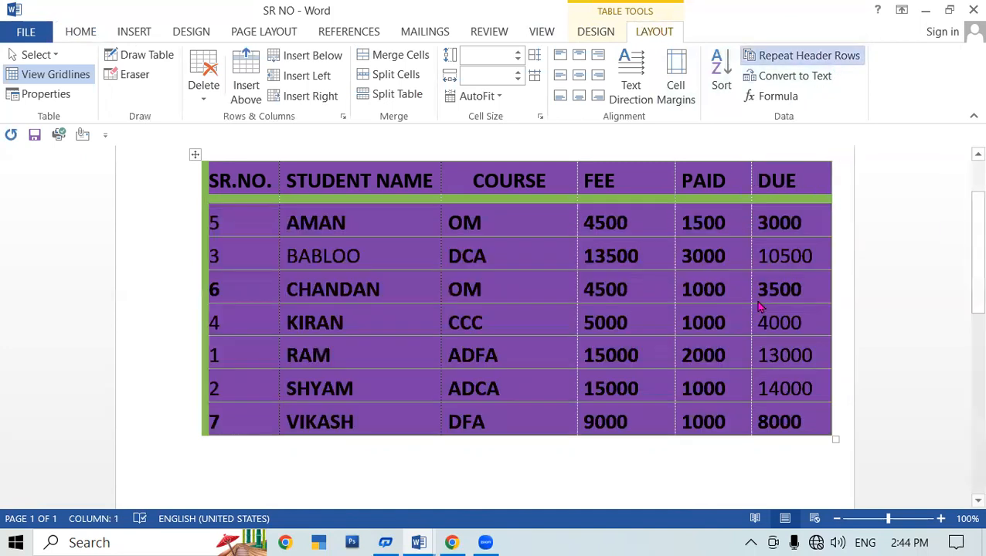
click(770, 331)
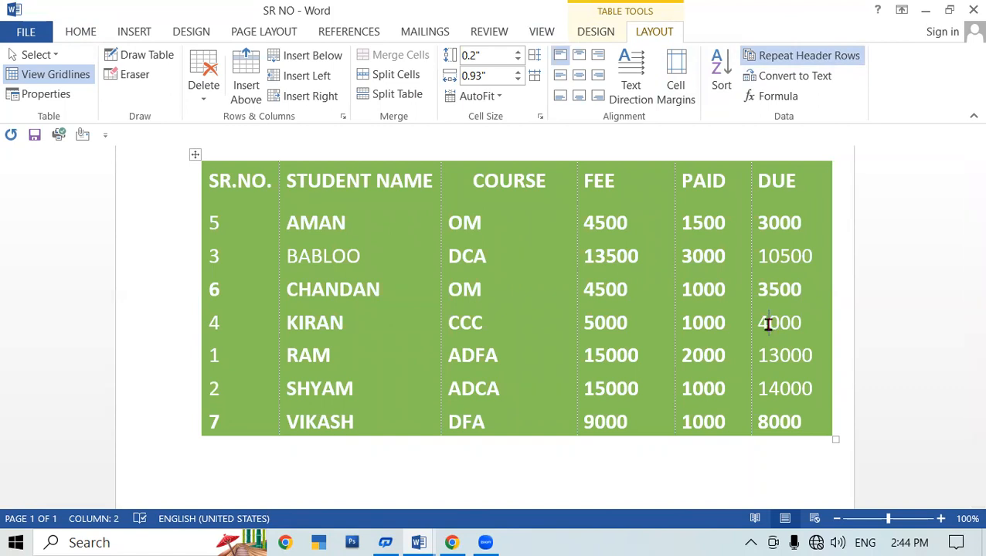
key(ctrl+z)
key(ctrl+y)
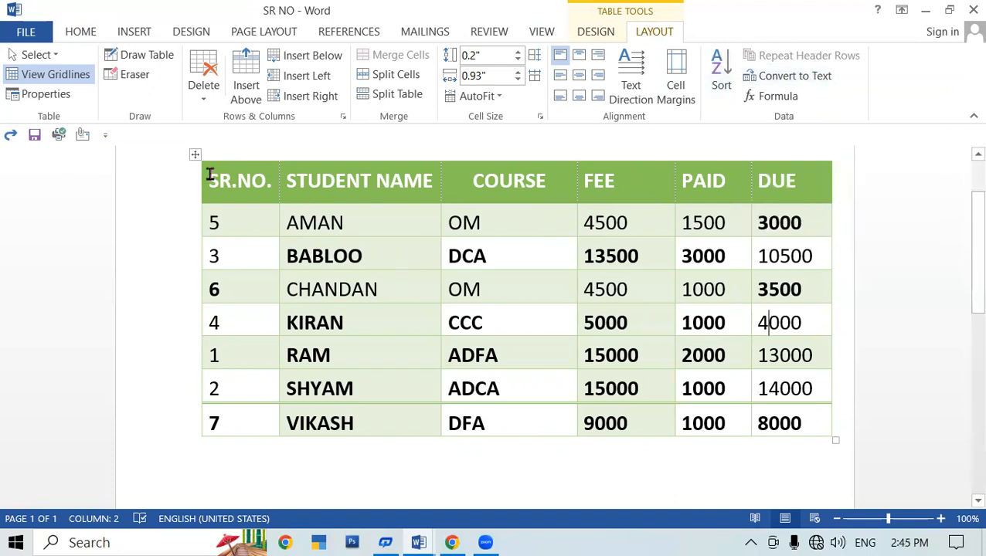
Select the entire green fee table and convert it to text separated with tabs
drag(212, 181, 797, 440)
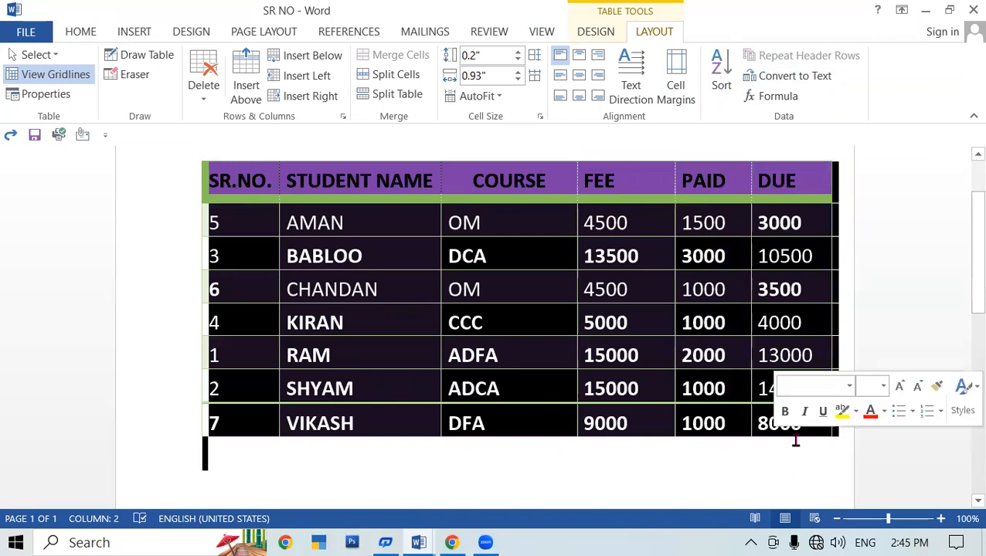
click(396, 246)
click(213, 177)
drag(239, 213, 824, 419)
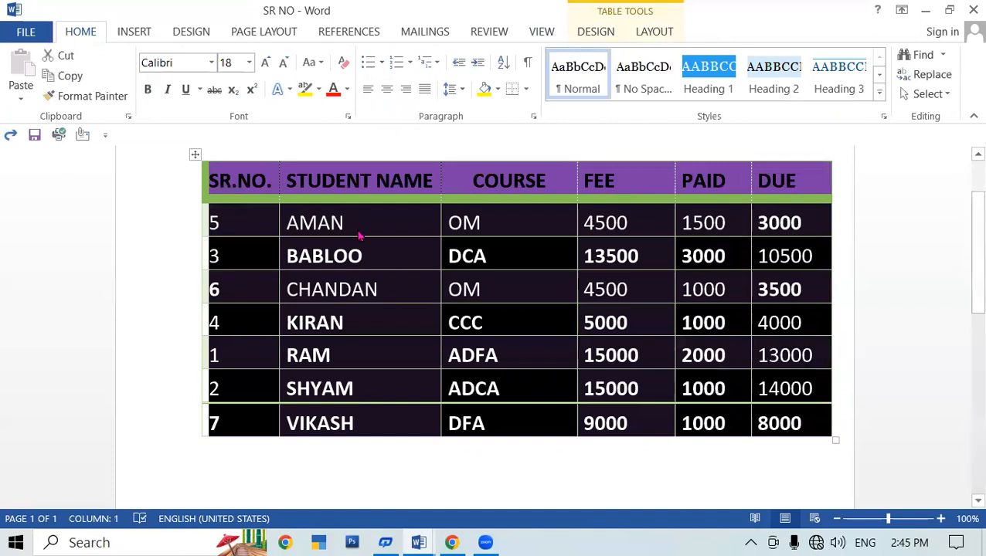
click(653, 35)
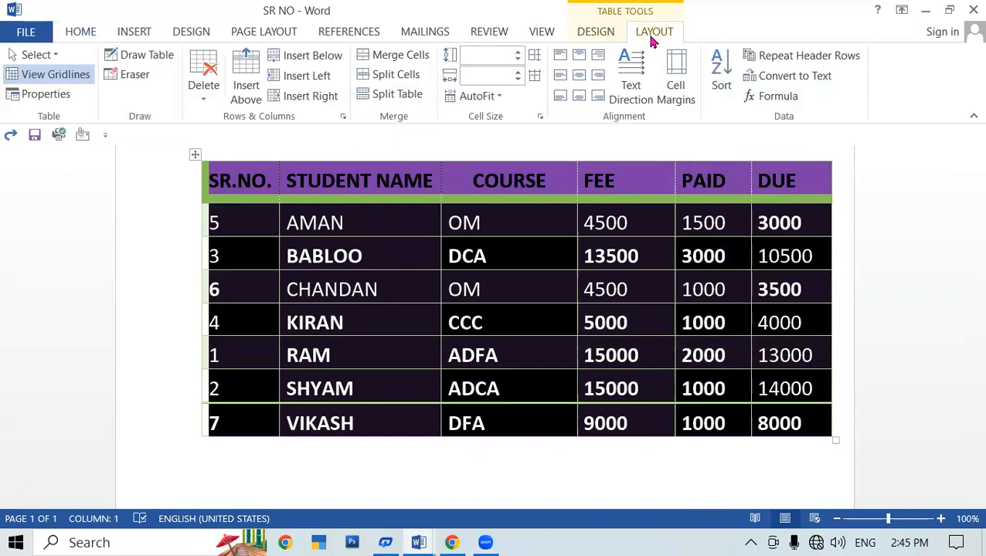
click(793, 80)
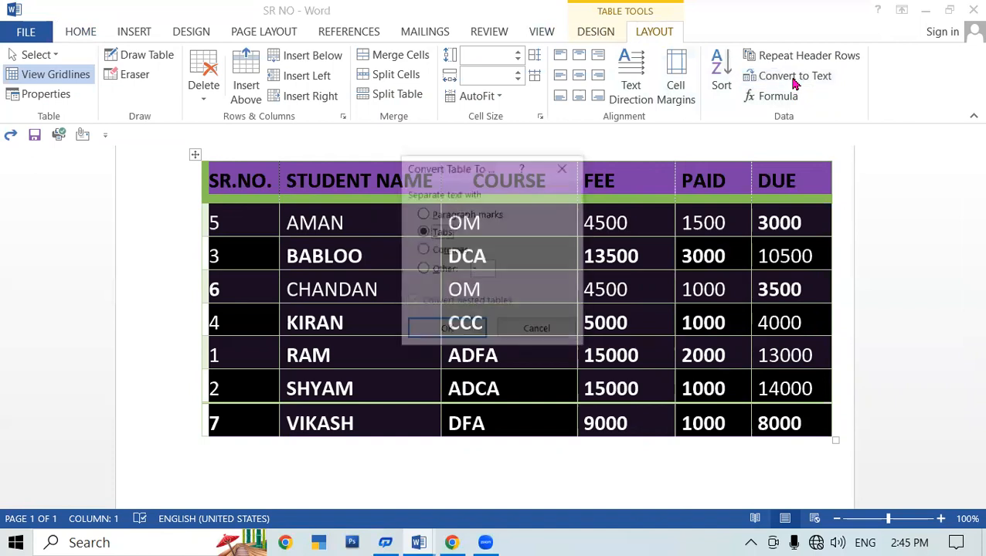
click(462, 337)
click(786, 346)
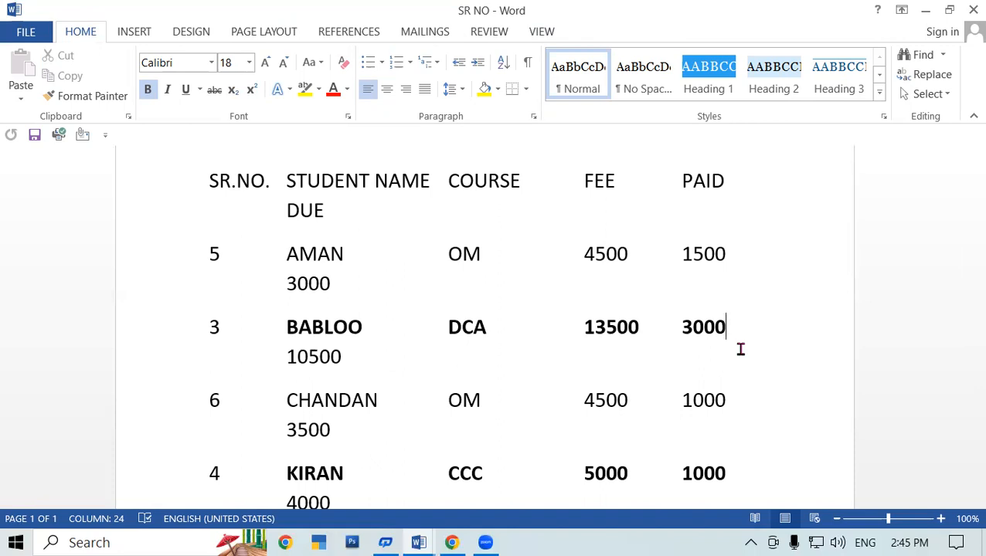
Select all the text and convert it to a 6-column table with Auto fixed column width, separating text at tabs
key(ctrl+a)
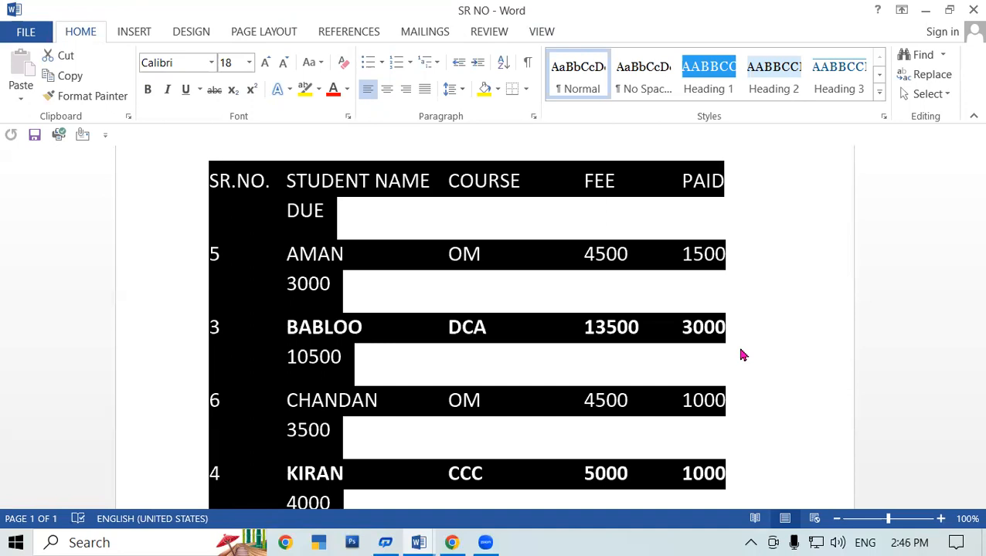
click(134, 31)
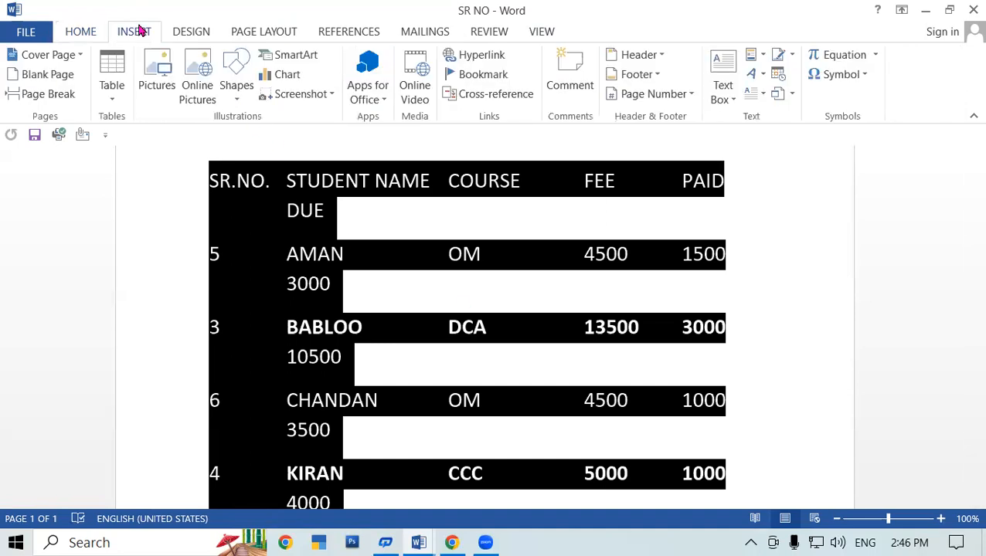
click(115, 88)
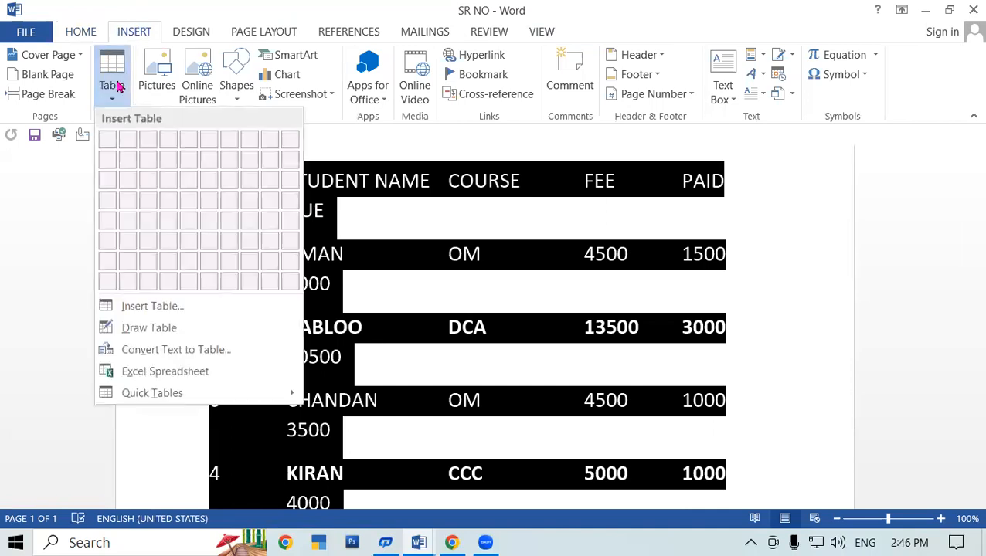
click(205, 352)
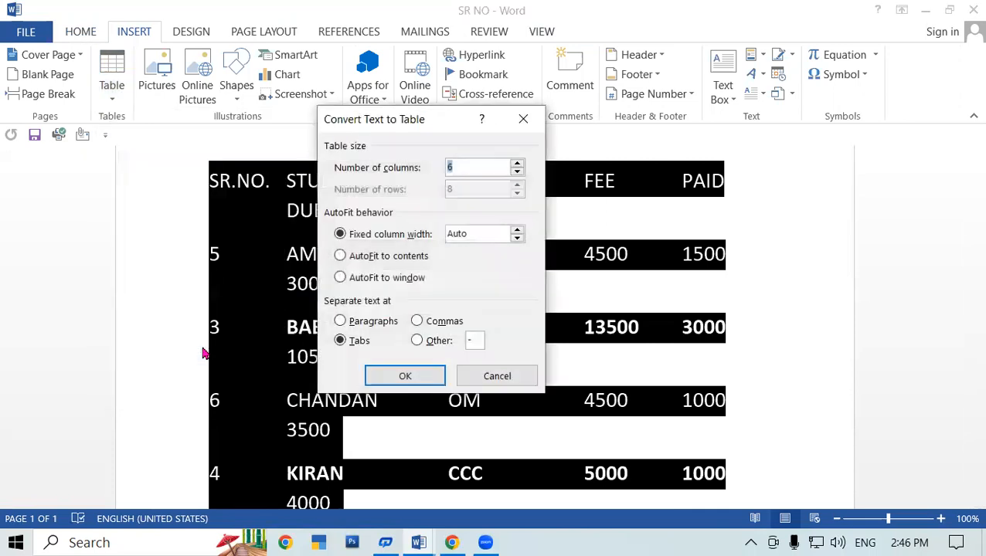
click(421, 381)
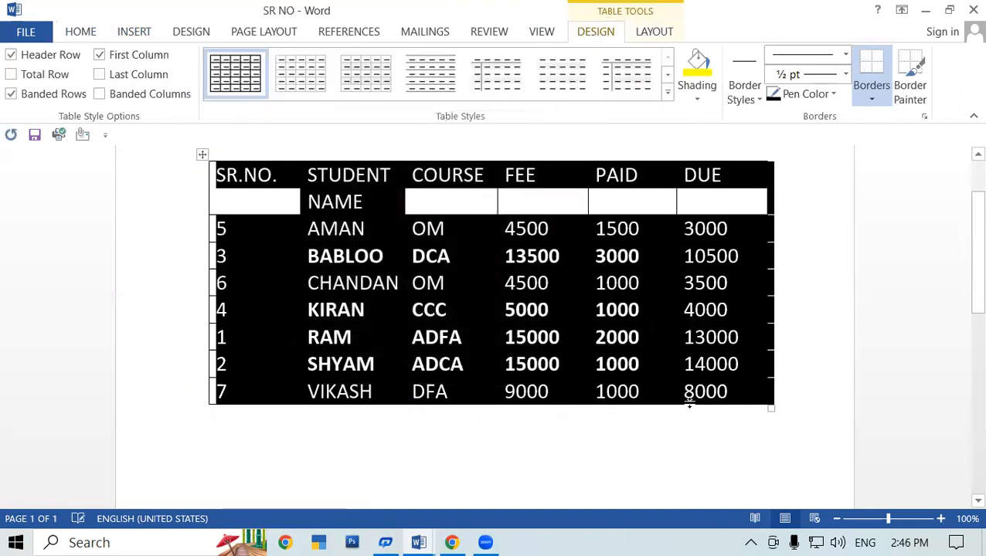
click(825, 391)
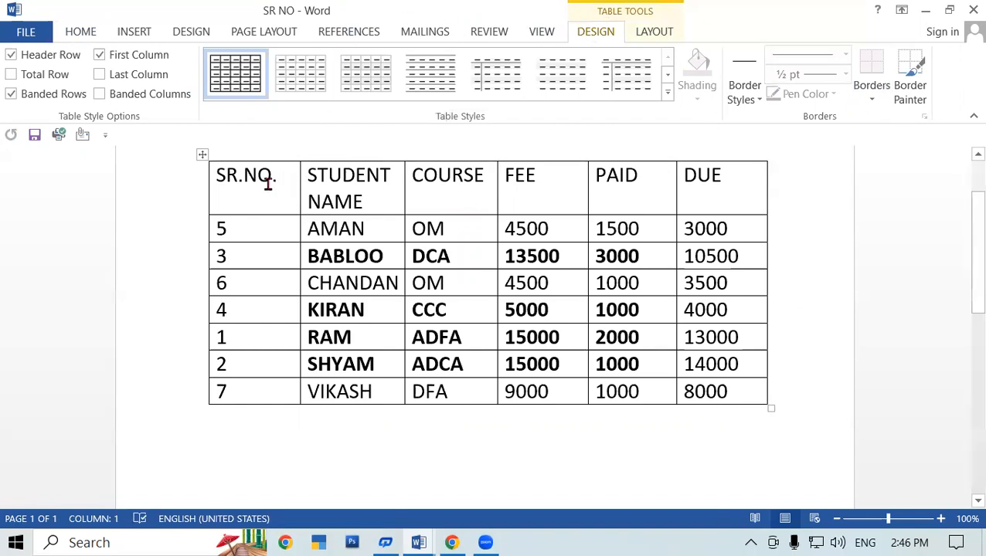
Convert the plain black-bordered fee table back to text, using tabs as the separator
drag(219, 168, 703, 404)
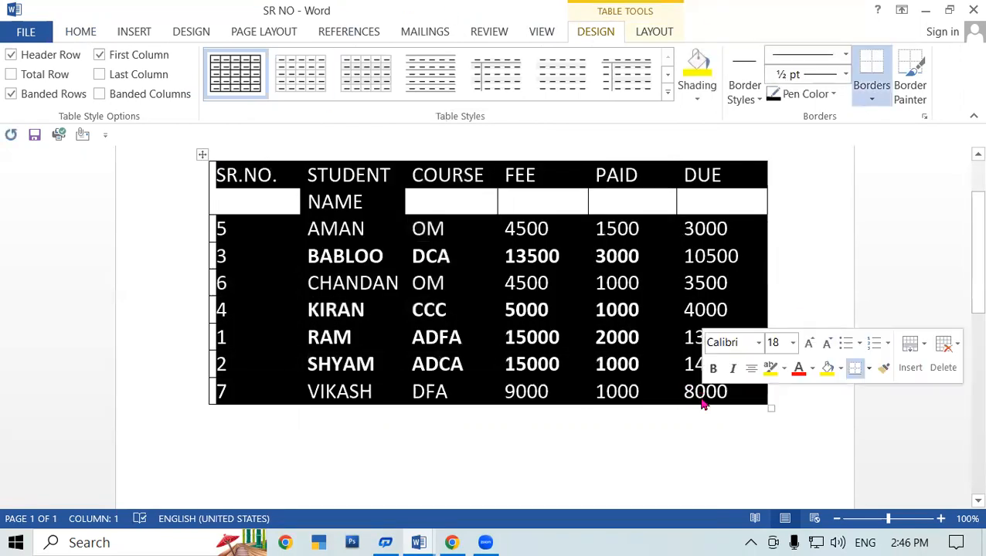
click(658, 34)
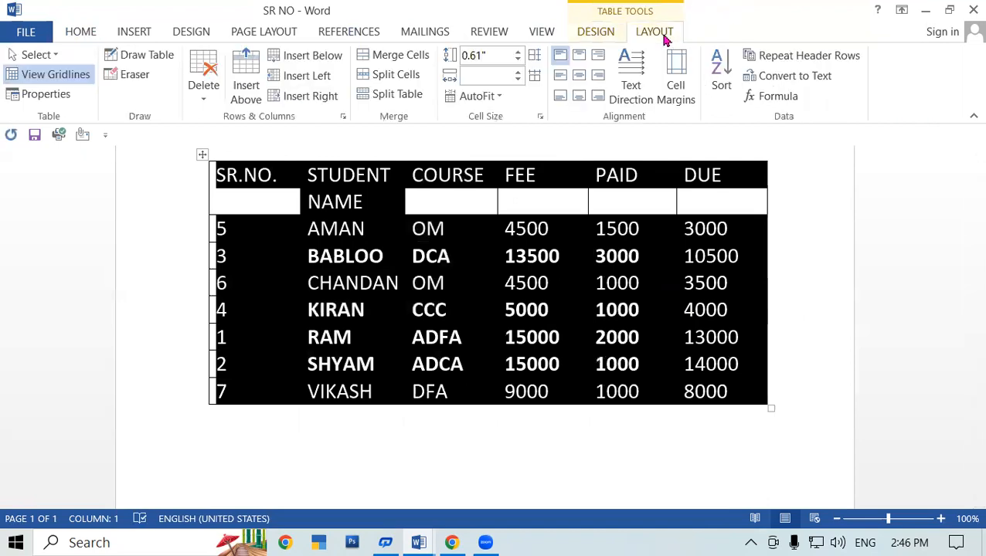
click(796, 76)
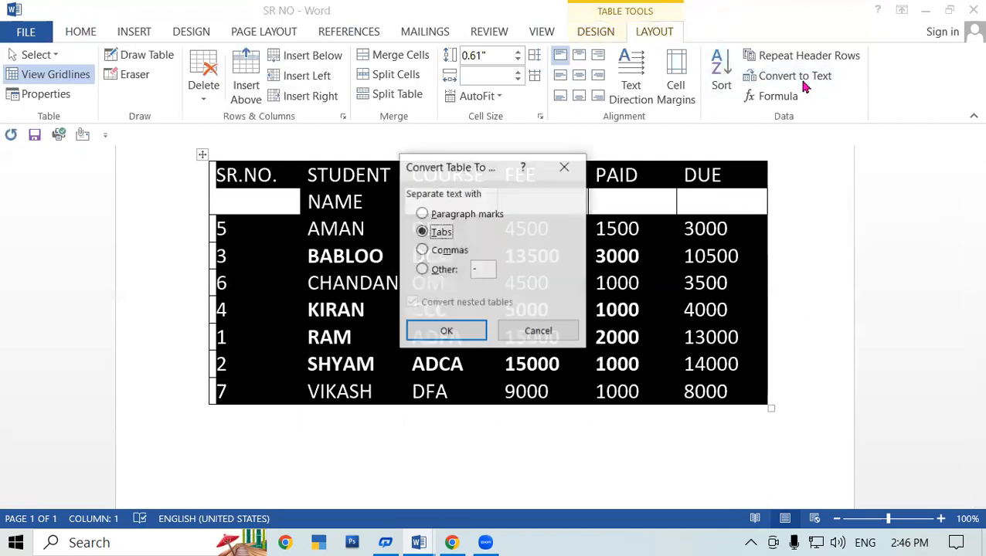
click(446, 332)
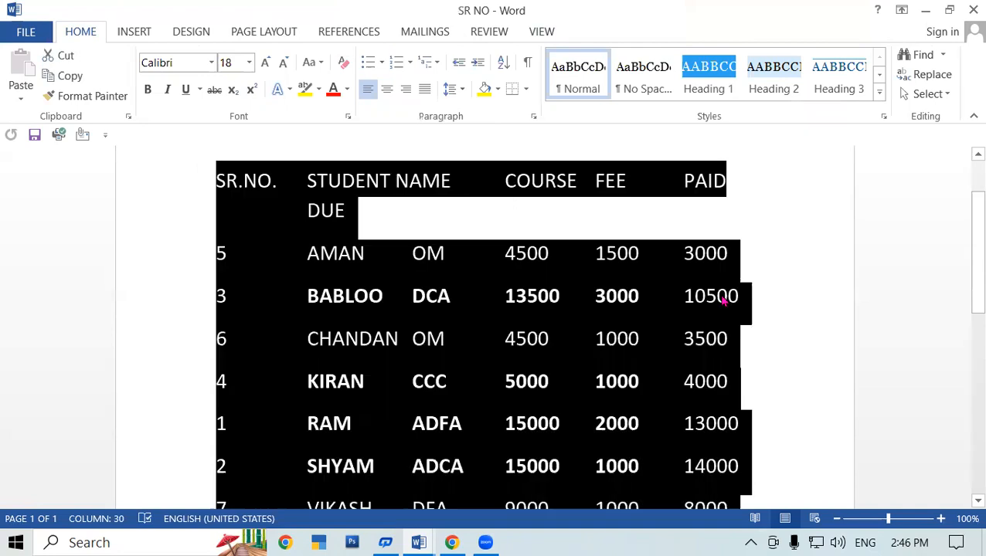
Select all the tab-separated fee text and convert it back into a six-column table
key(ctrl+a)
click(147, 35)
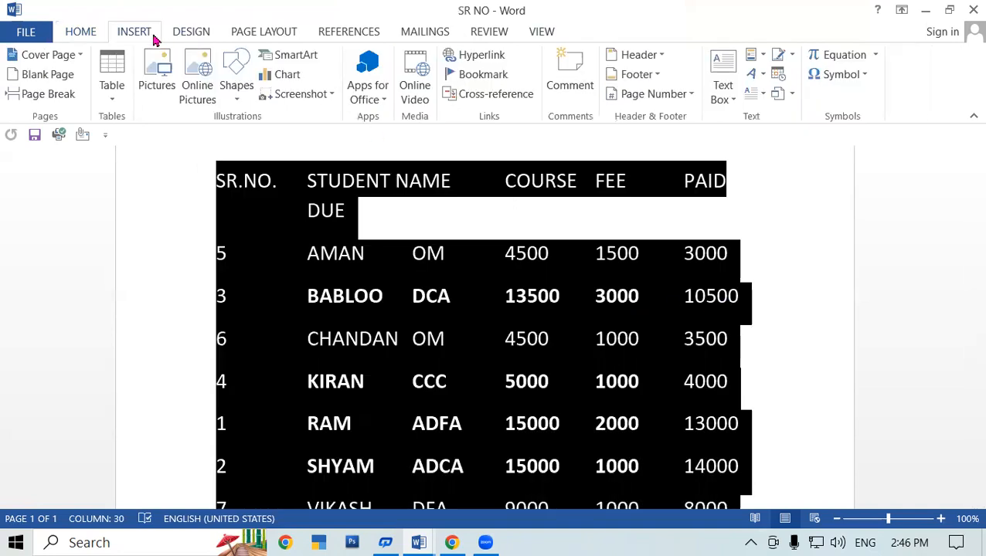
click(110, 83)
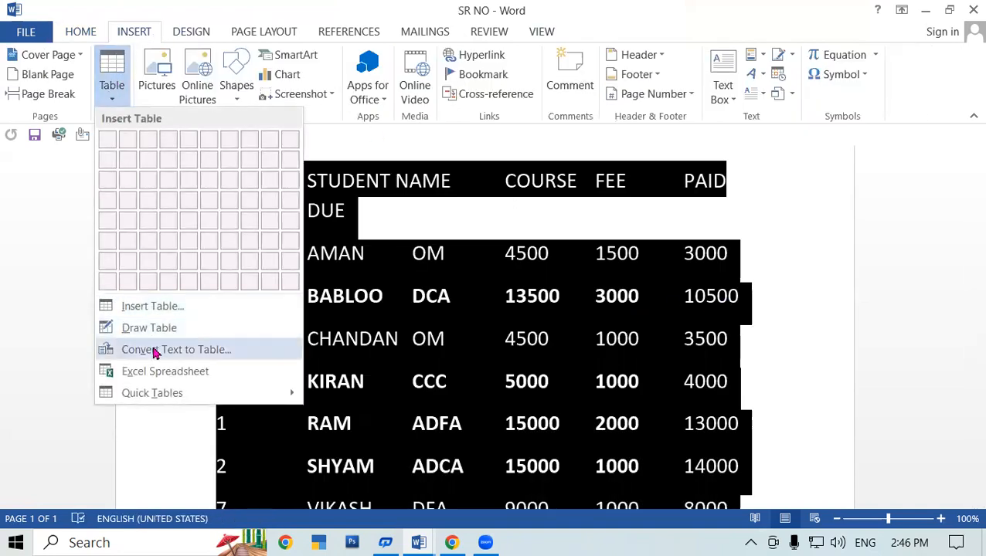
click(154, 350)
click(391, 375)
click(830, 293)
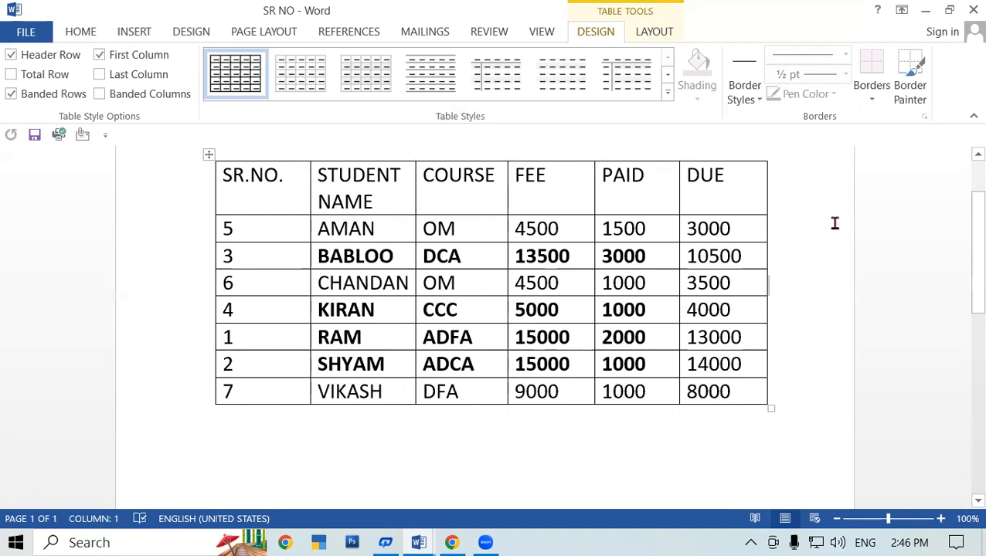
Add an empty row at the end of the fee table
click(655, 32)
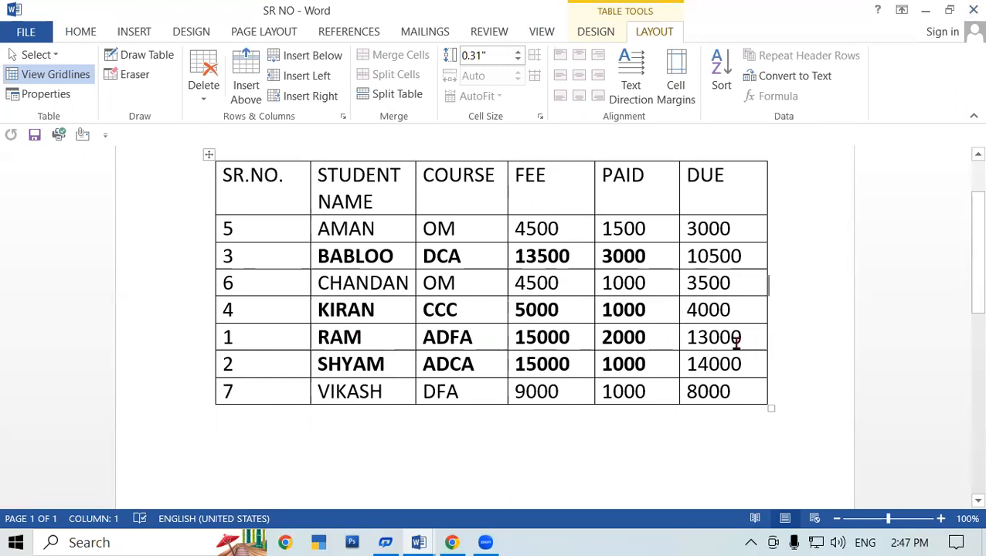
click(744, 391)
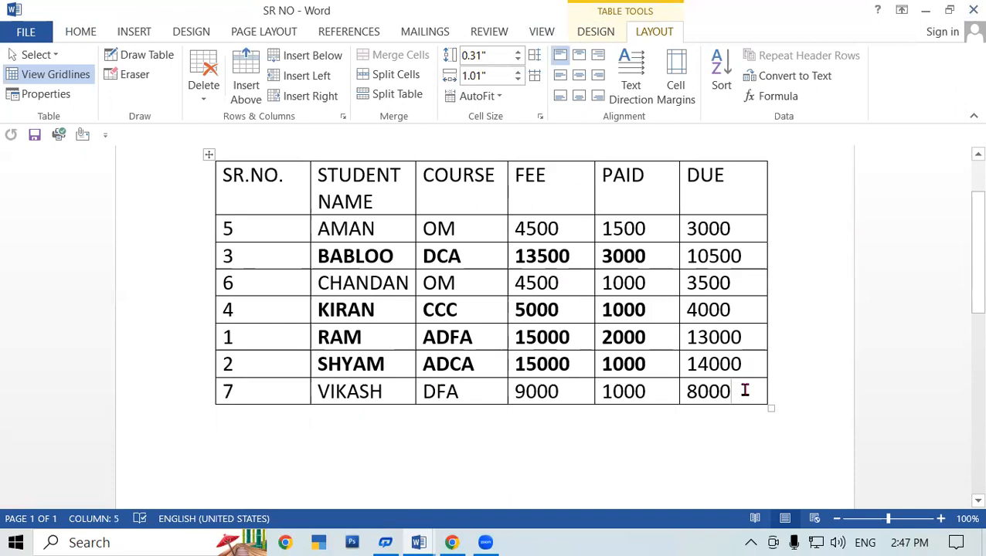
key(Tab)
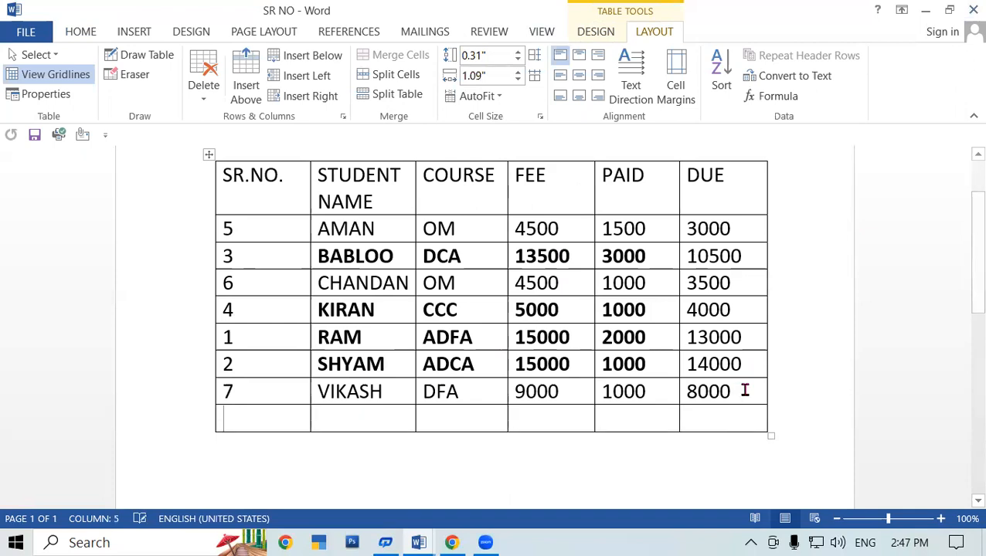
Replace the DUE column heading with 1000
drag(731, 176, 675, 182)
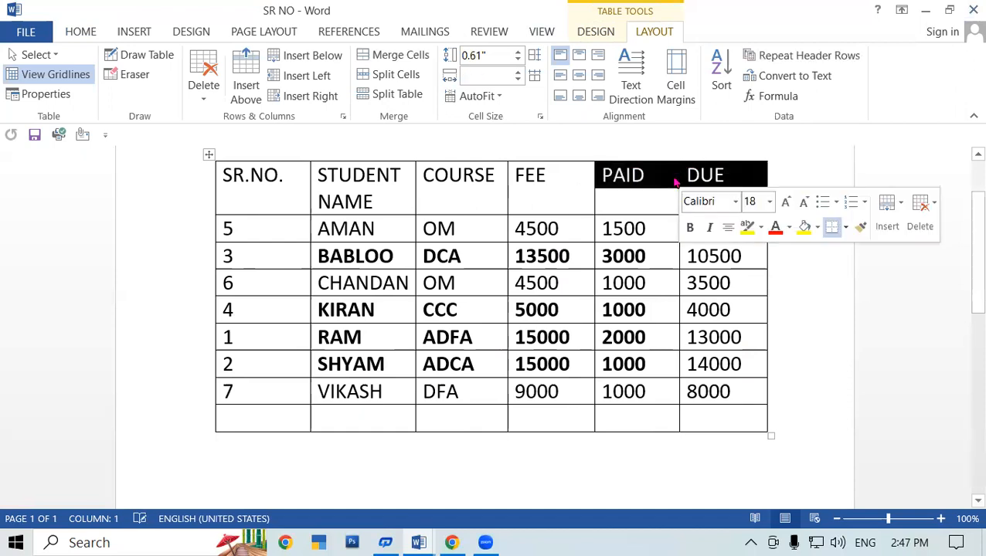
click(727, 174)
key(BackSpace)
key(BackSpace)
key(BackSpace)
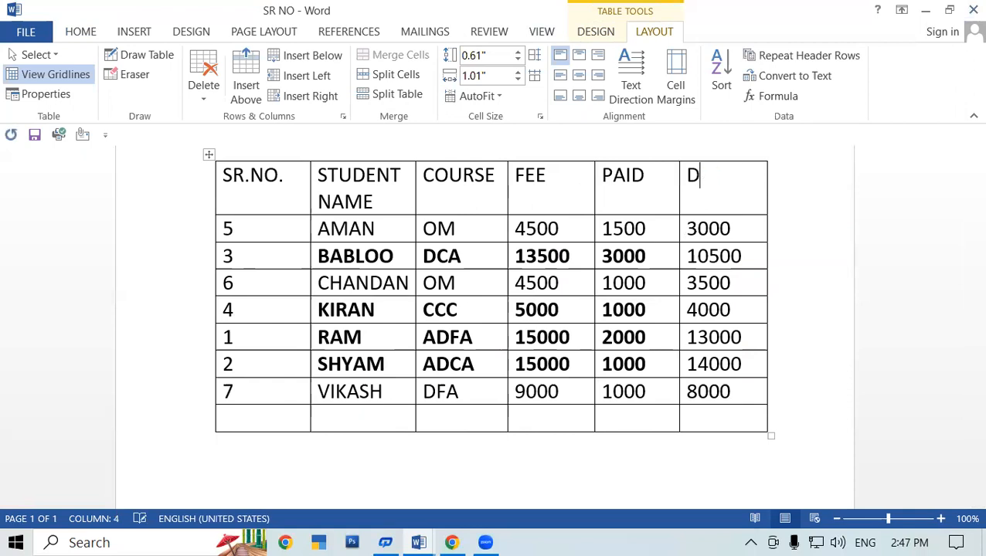
text(1000)
Insert the formula =SUM(ABOVE) in the last cell beneath the 1000 heading, and undo it
click(710, 423)
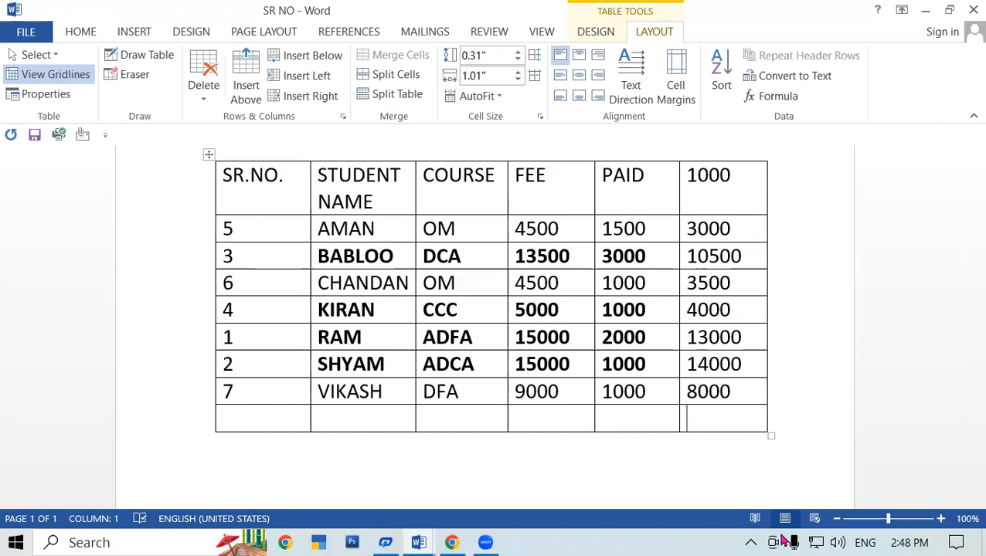
click(777, 96)
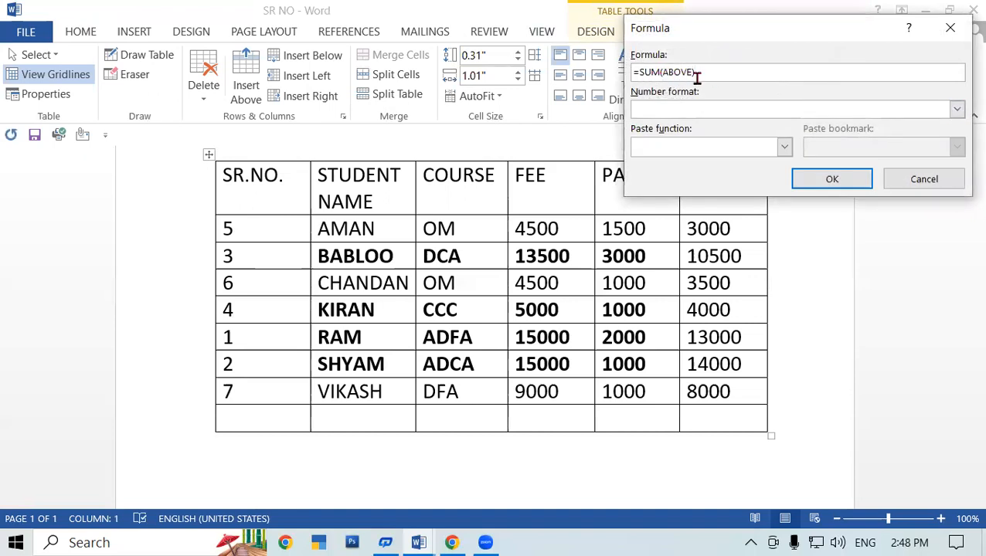
click(846, 180)
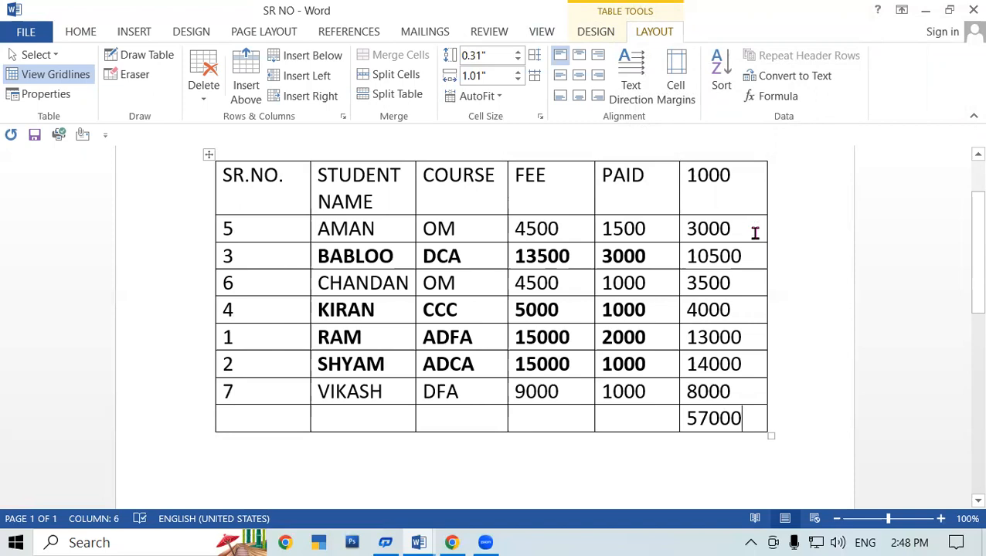
key(ctrl+z)
Change the last column's heading from 1000 to DUE
click(739, 185)
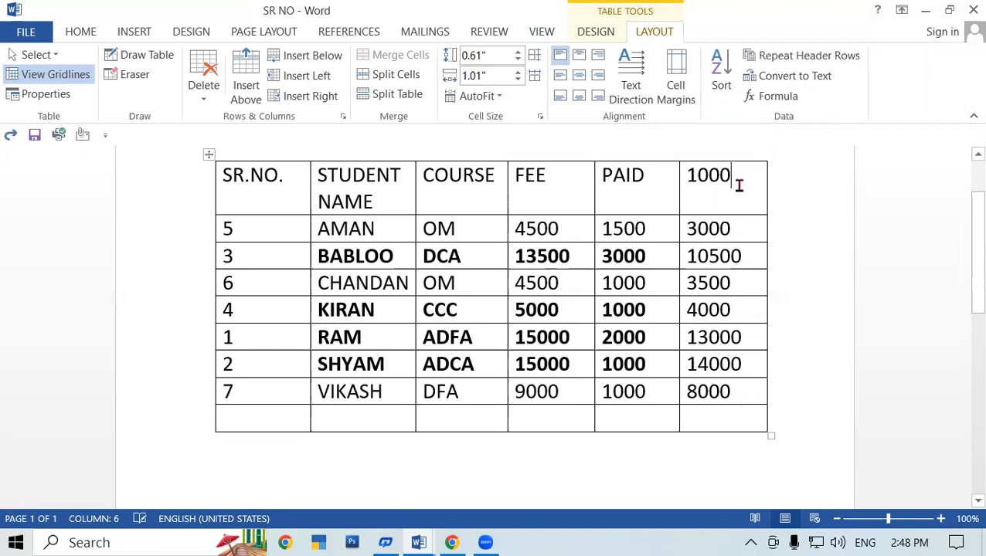
key(BackSpace)
key(BackSpace)
key(BackSpace)
key(BackSpace)
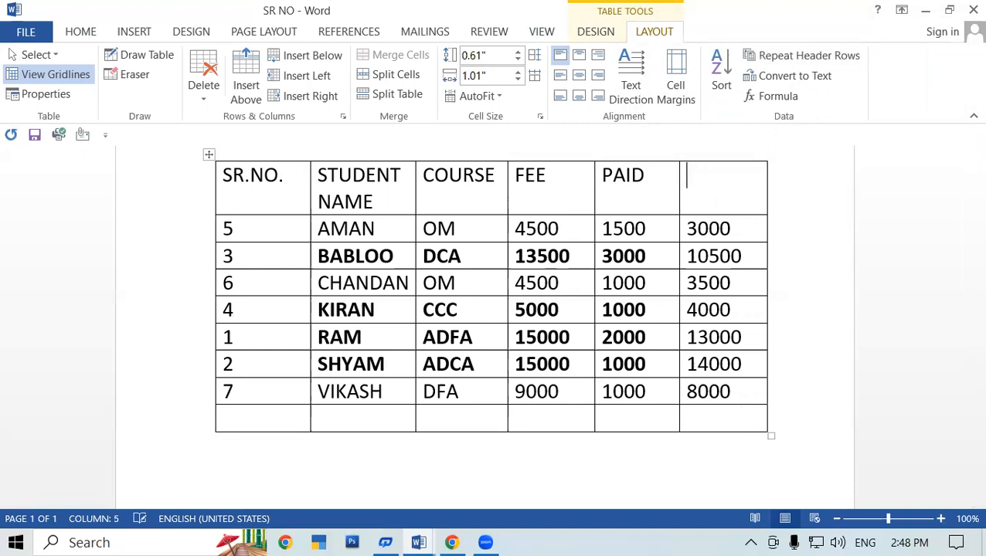
text(DUE)
Total the DUE column in its empty last cell with =SUM(ABOVE), and delete the result
click(707, 424)
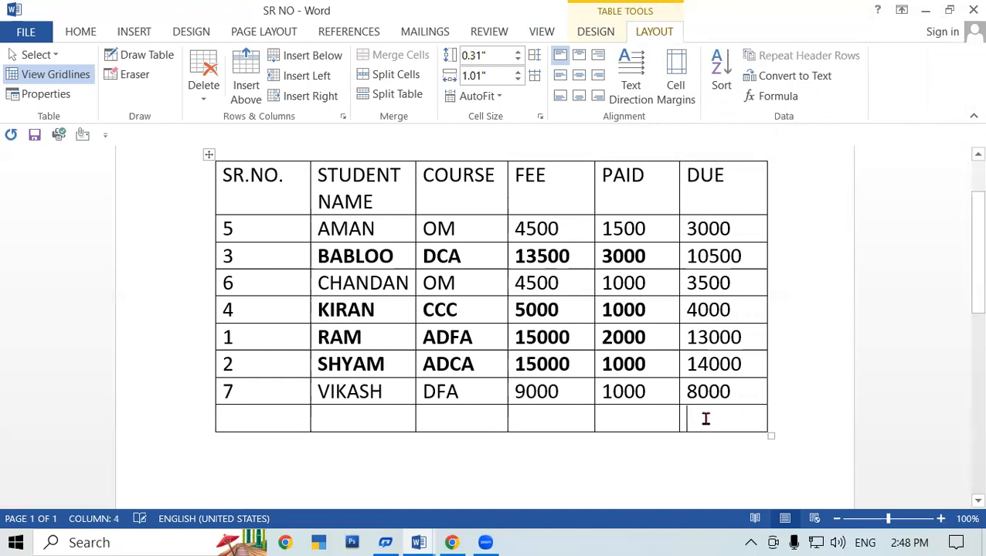
click(777, 96)
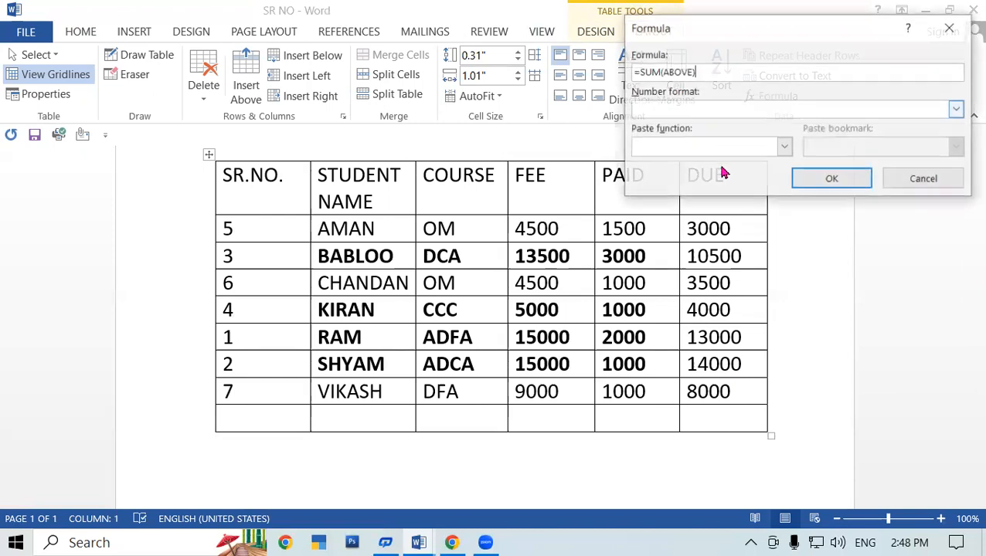
click(831, 180)
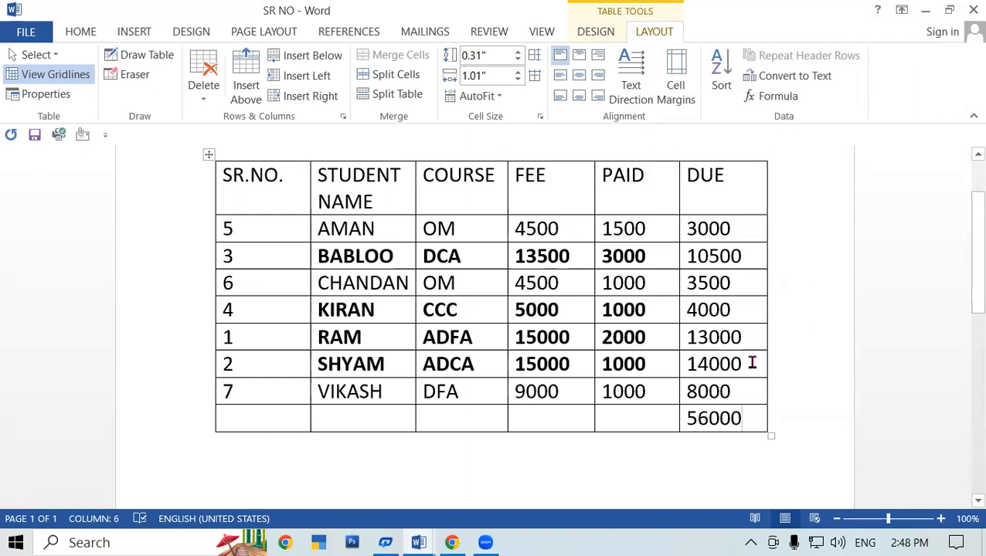
double_click(750, 404)
key(Delete)
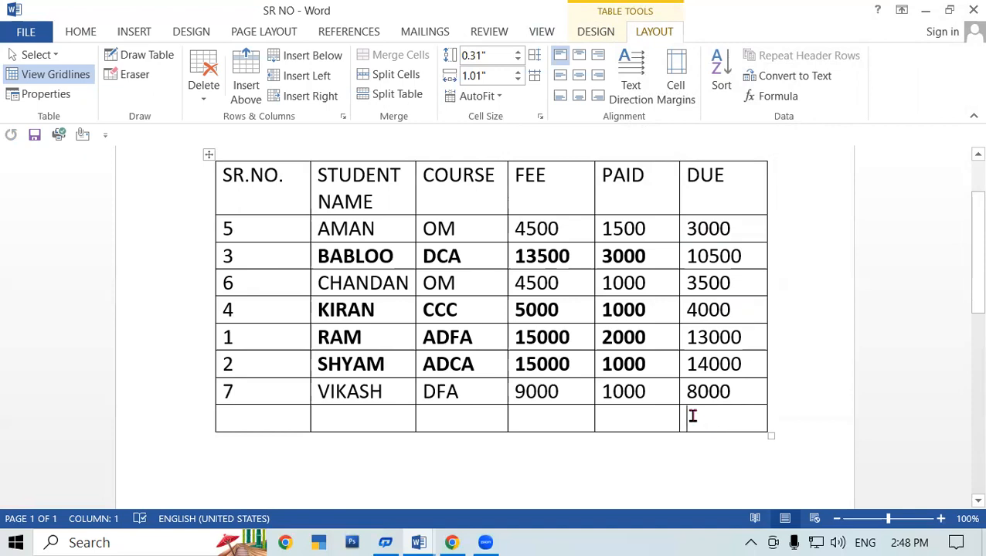
Find the highest DUE amount in the column's last cell with =MAX(ABOVE), and delete the result
click(781, 99)
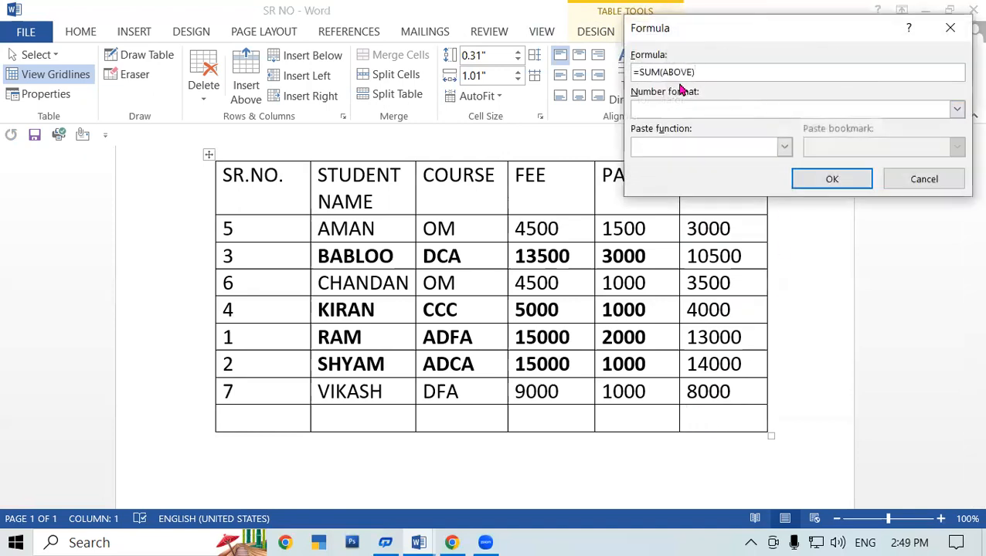
click(653, 71)
key(BackSpace)
key(BackSpace)
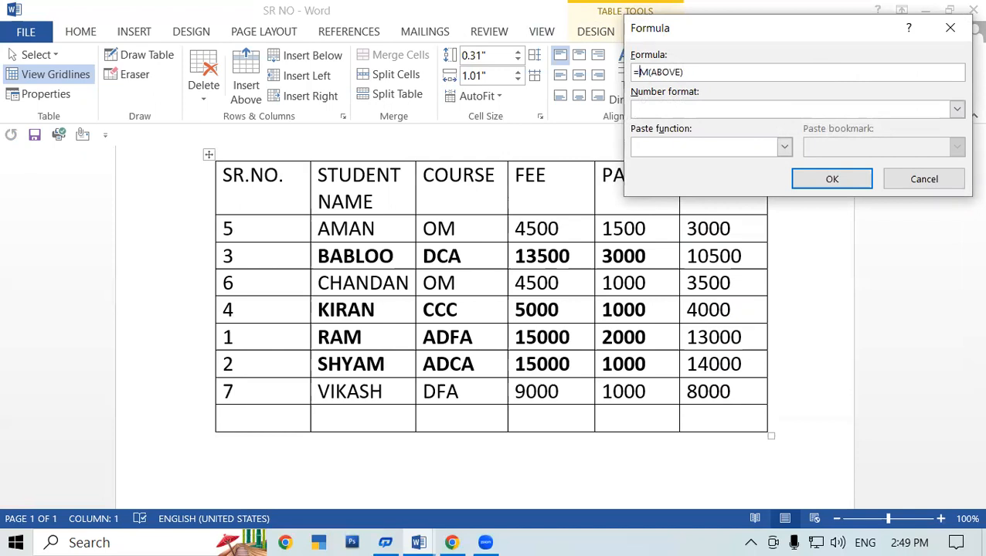
text(AX)
click(833, 183)
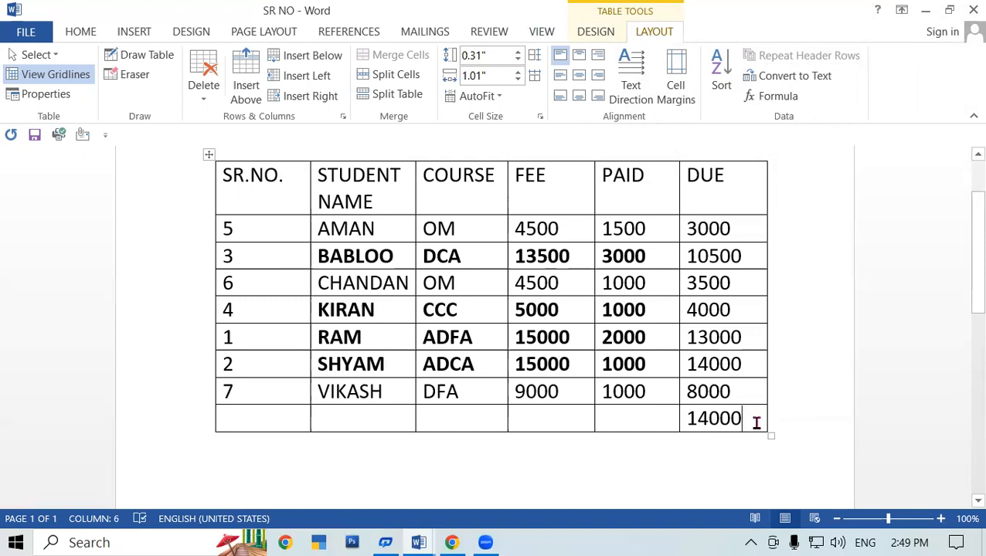
key(BackSpace)
key(BackSpace)
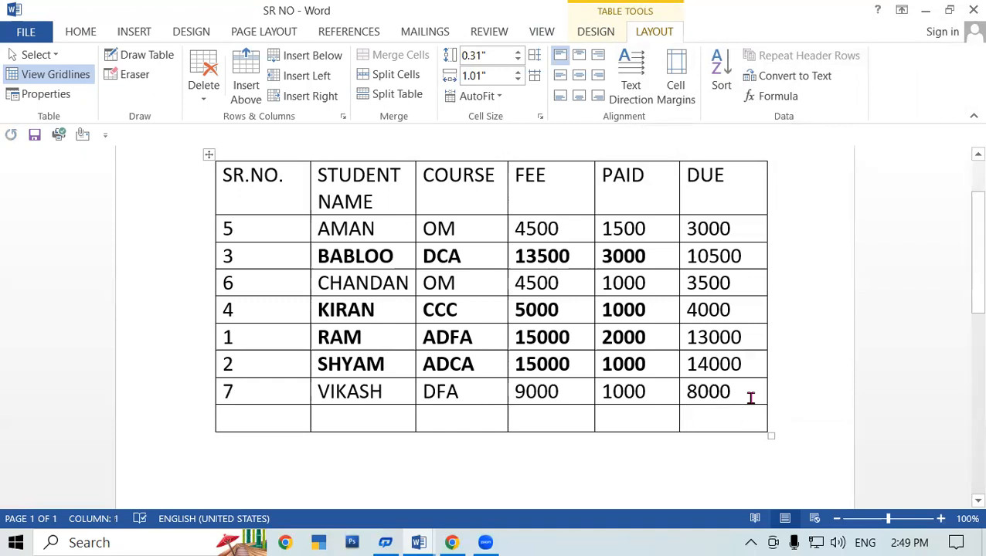
Count the DUE entries in the column's last cell with =COUNT(ABOVE), and delete the result
click(787, 102)
click(662, 72)
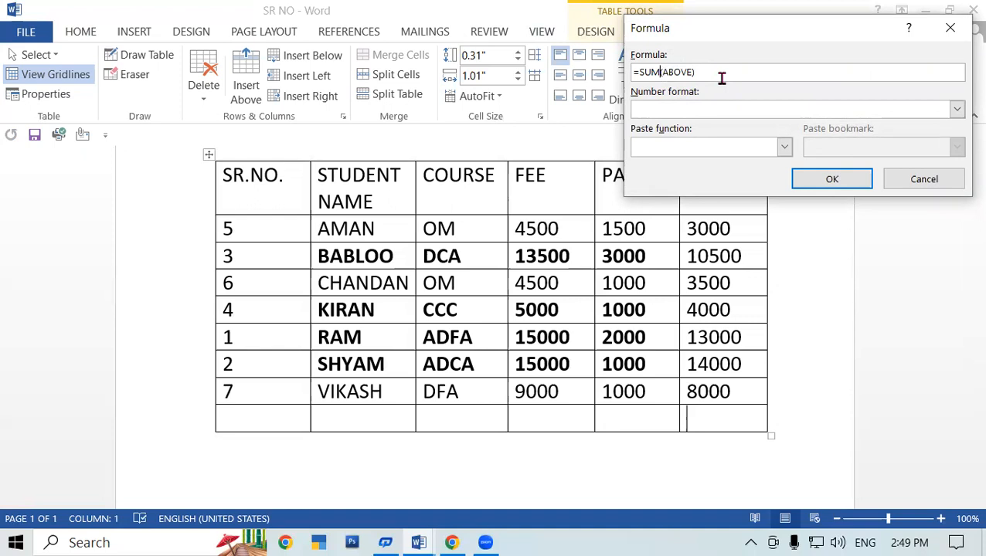
key(BackSpace)
key(BackSpace)
key(BackSpace)
text(COUNT)
click(810, 181)
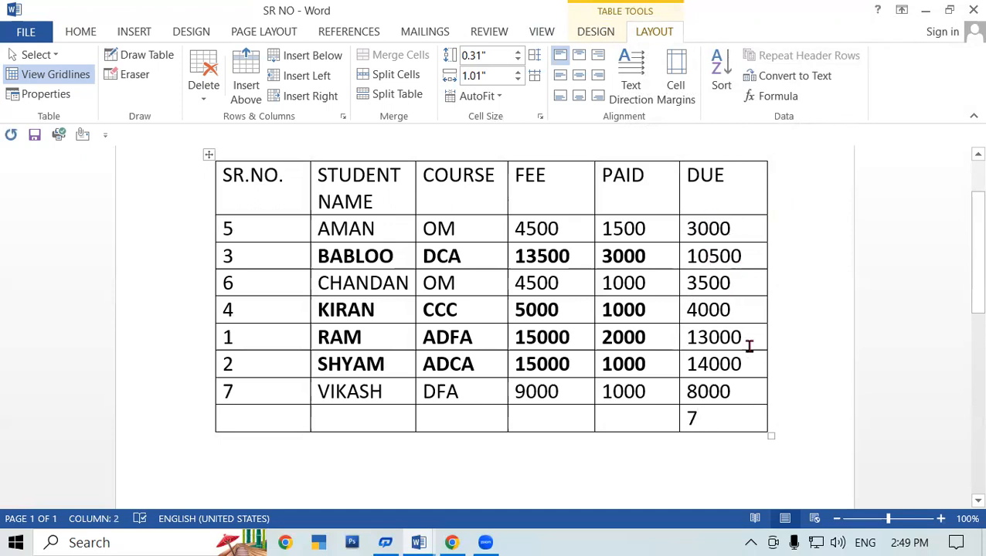
drag(686, 172, 744, 177)
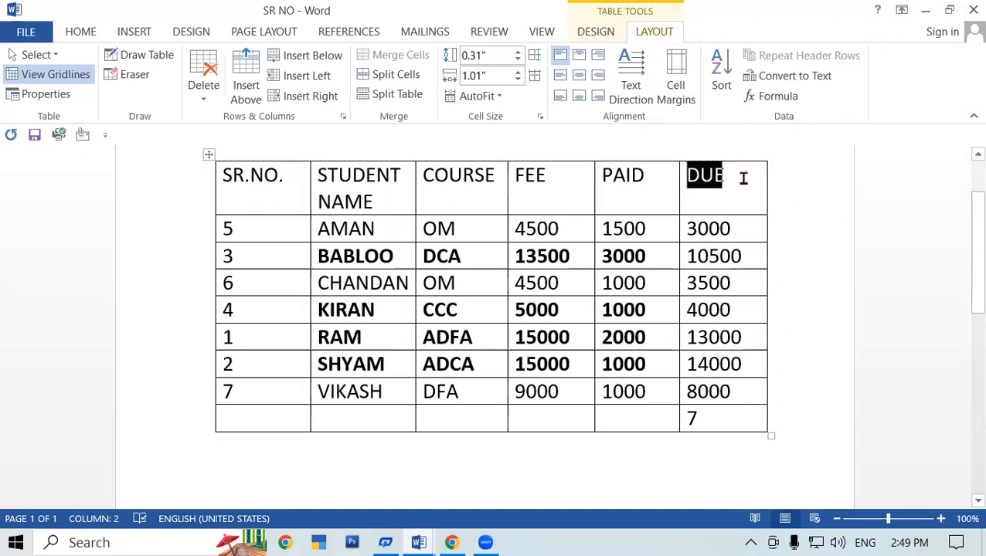
click(825, 288)
click(687, 229)
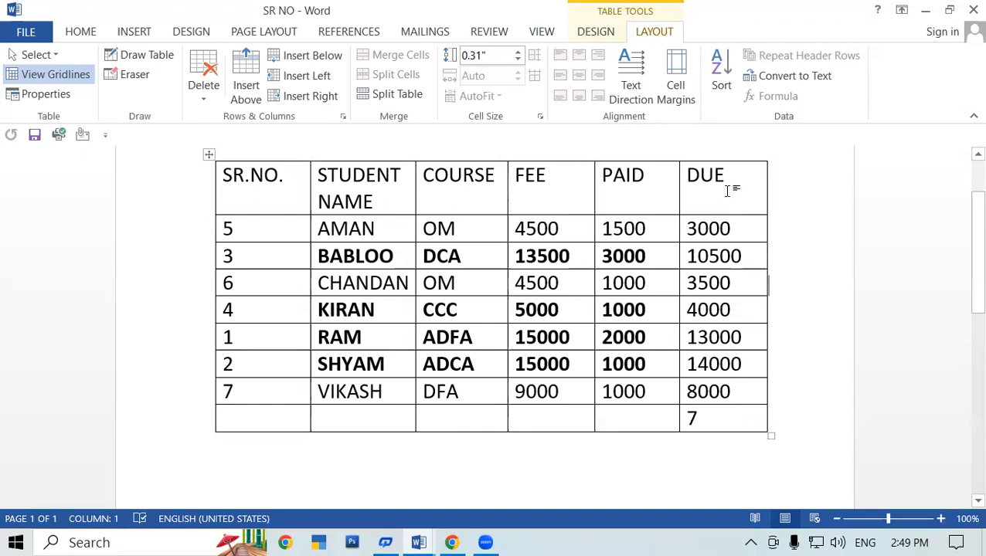
click(709, 418)
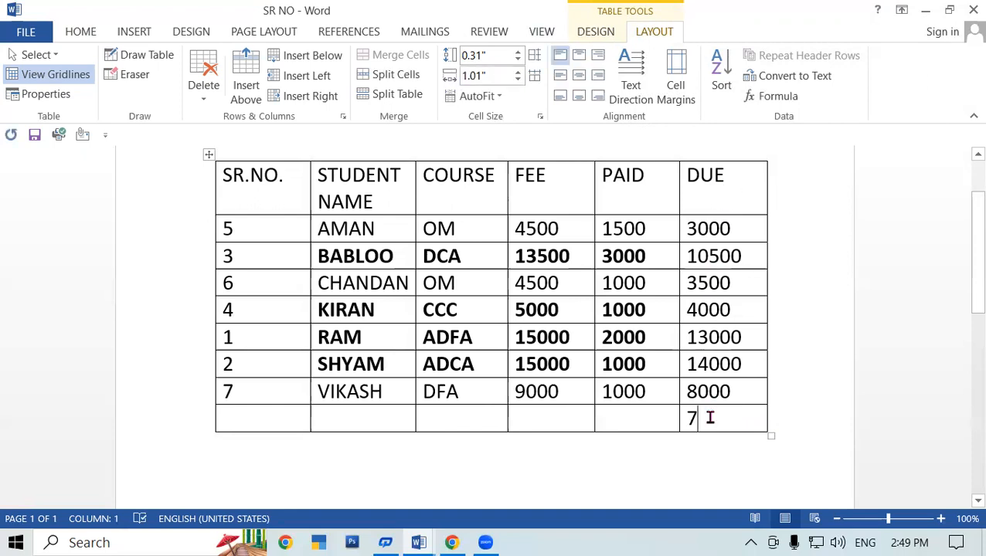
double_click(706, 417)
key(Delete)
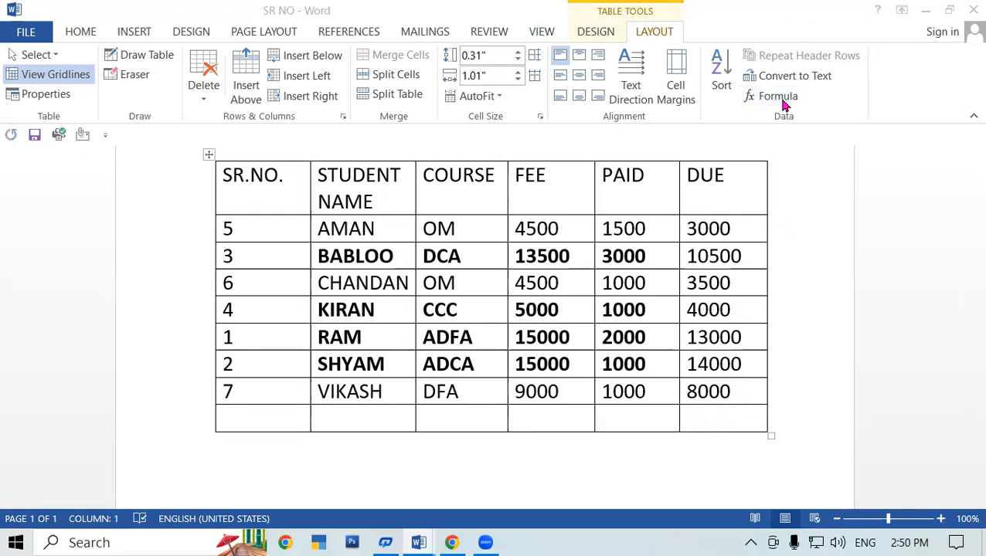
Find the lowest DUE amount in the column's last cell with =MIN(ABOVE), and delete the result
click(778, 96)
click(652, 72)
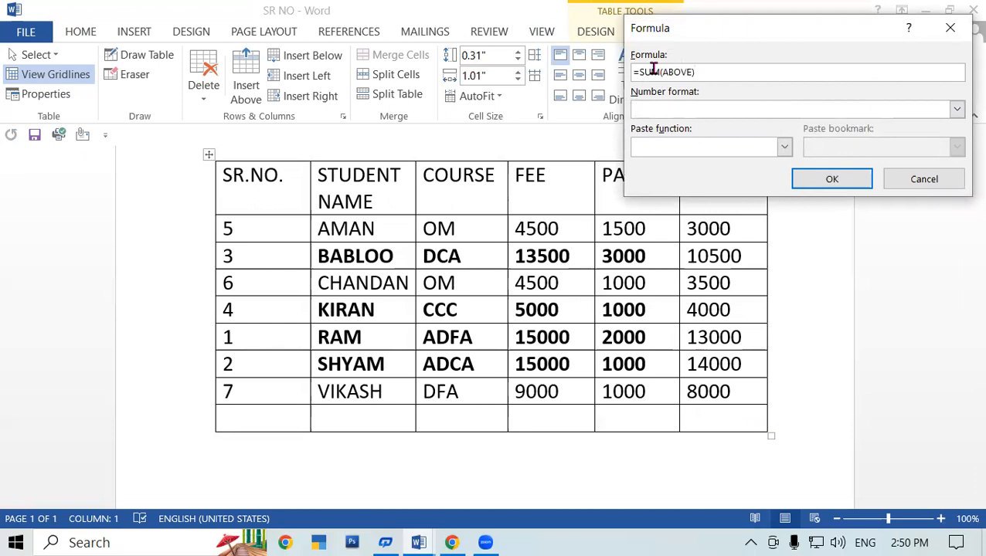
key(BackSpace)
key(BackSpace)
text(IN)
click(831, 179)
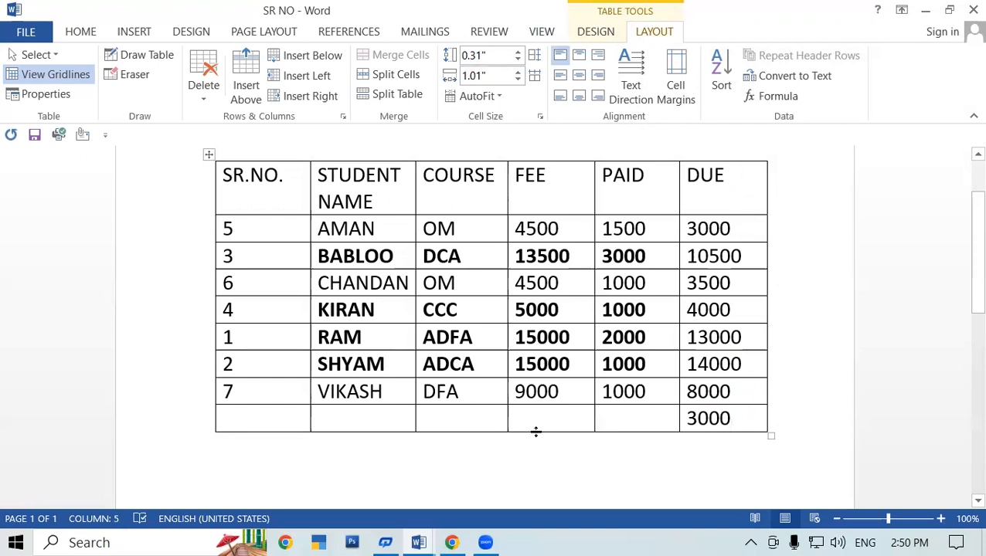
double_click(745, 421)
key(BackSpace)
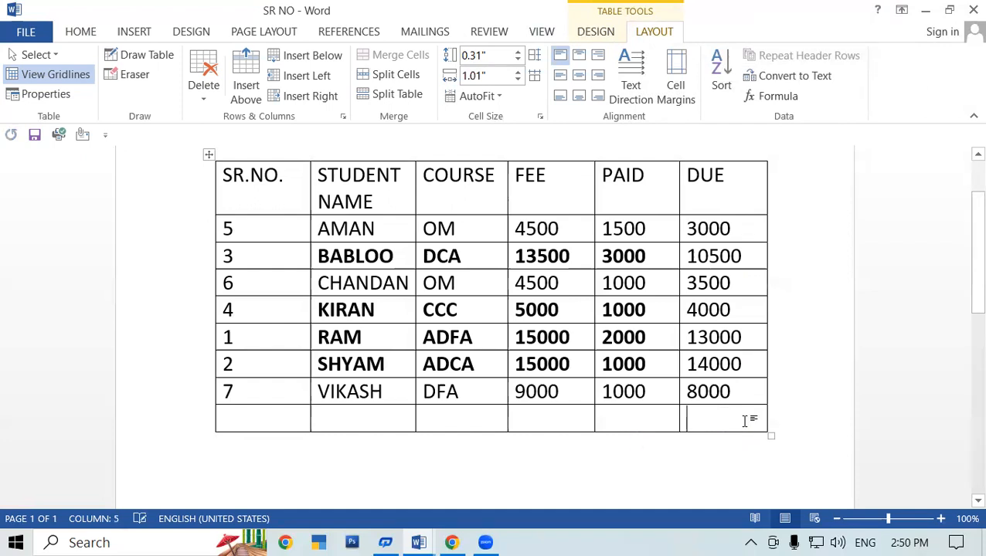
Fill the first five cells of the last row with 50, 50, 5, 10 and 20
click(282, 414)
text(50)
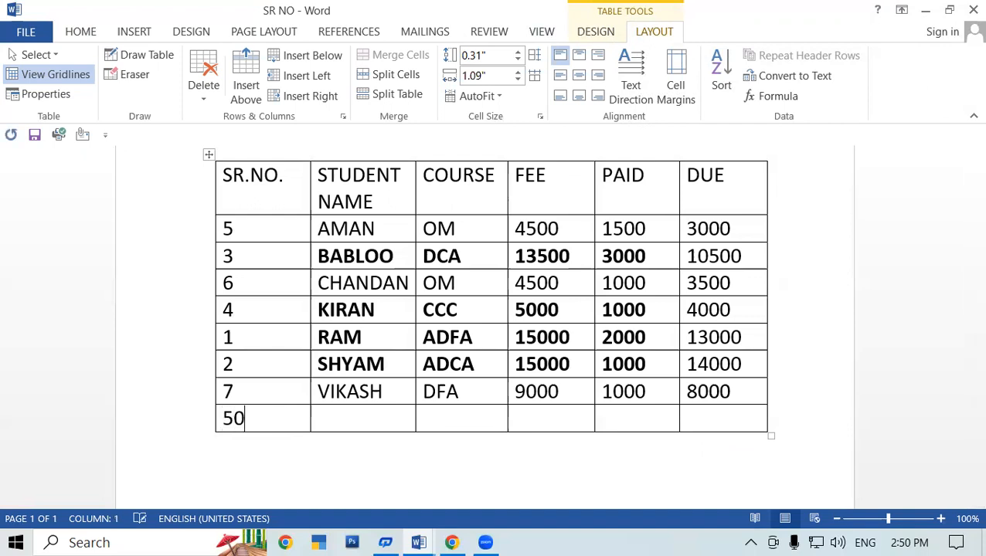
key(Tab)
text(50)
key(Tab)
text(5)
key(Tab)
text(0)
key(BackSpace)
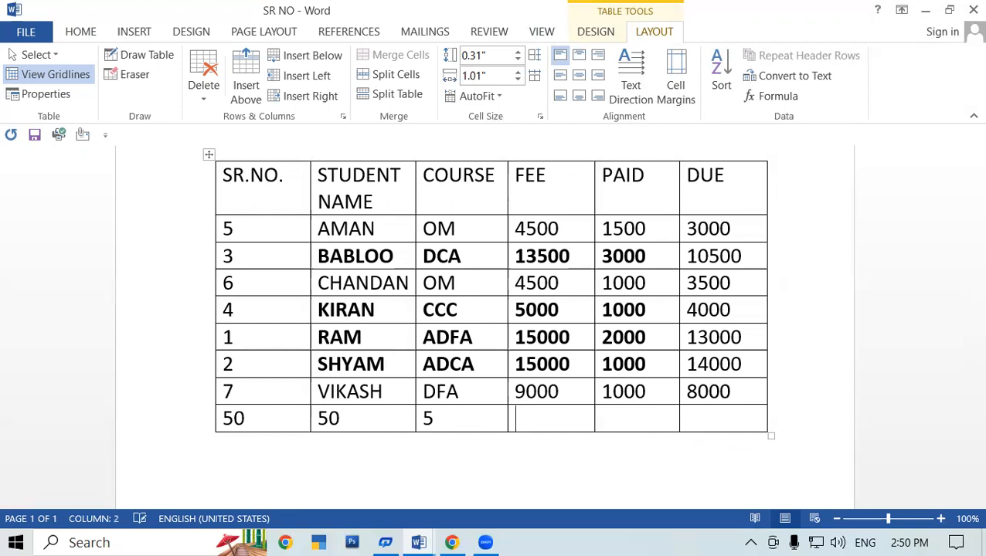
text(10)
key(Tab)
text(20)
key(Tab)
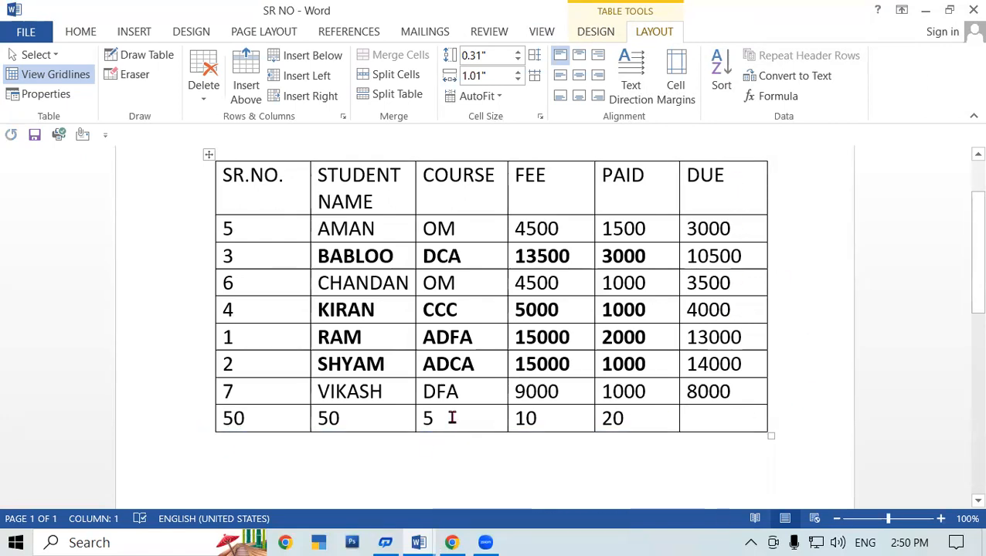
click(782, 96)
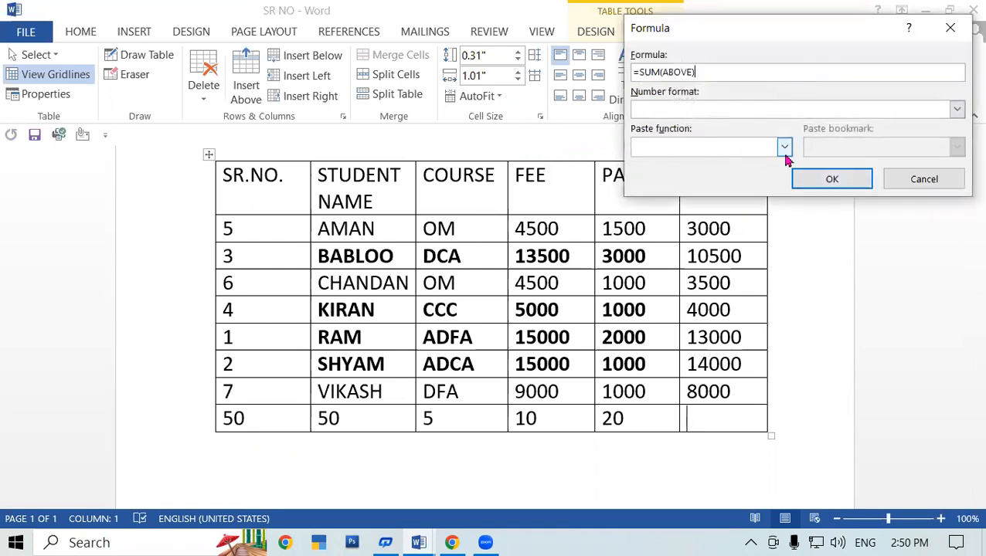
click(950, 28)
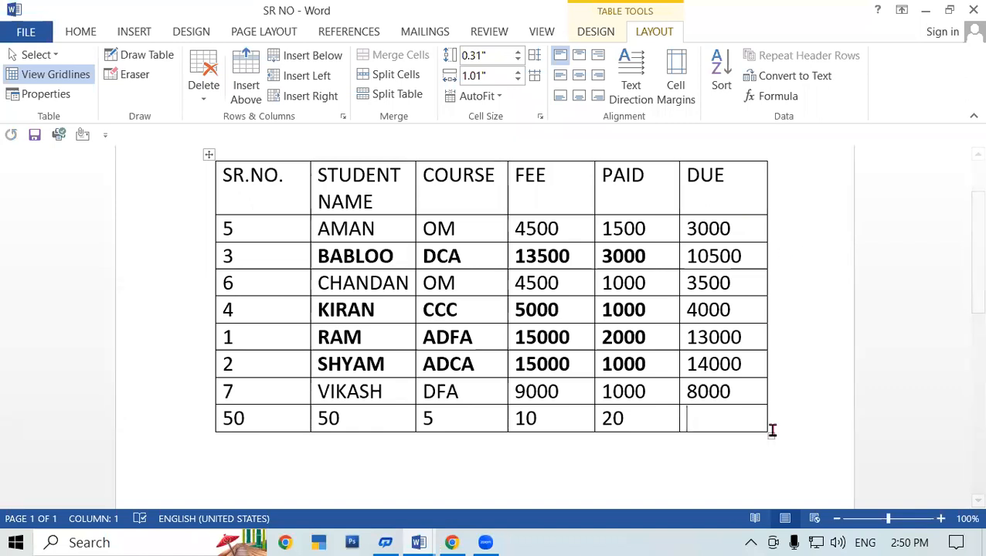
click(639, 416)
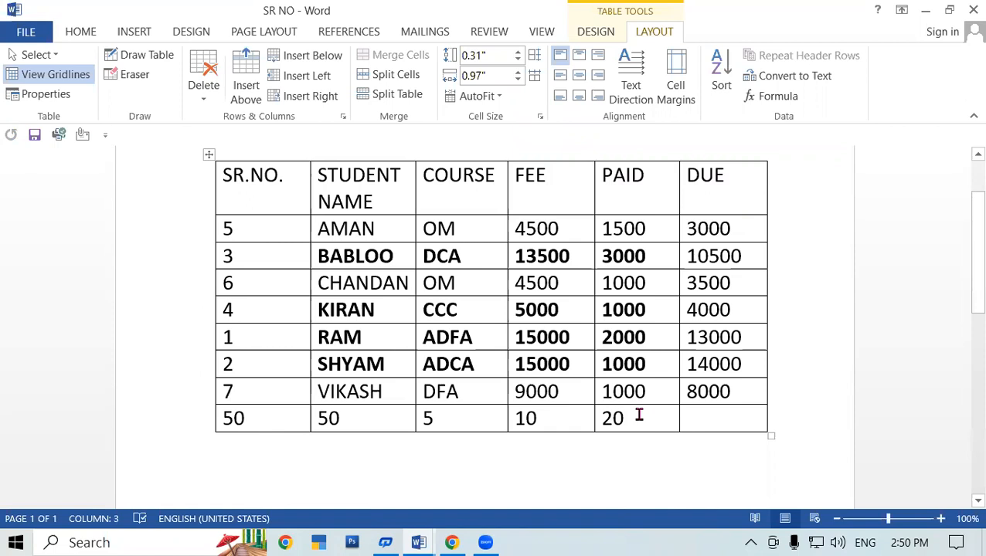
Replace the 5 in the last row's COURSE cell with the formula =SUM(LEFT)
click(469, 415)
key(BackSpace)
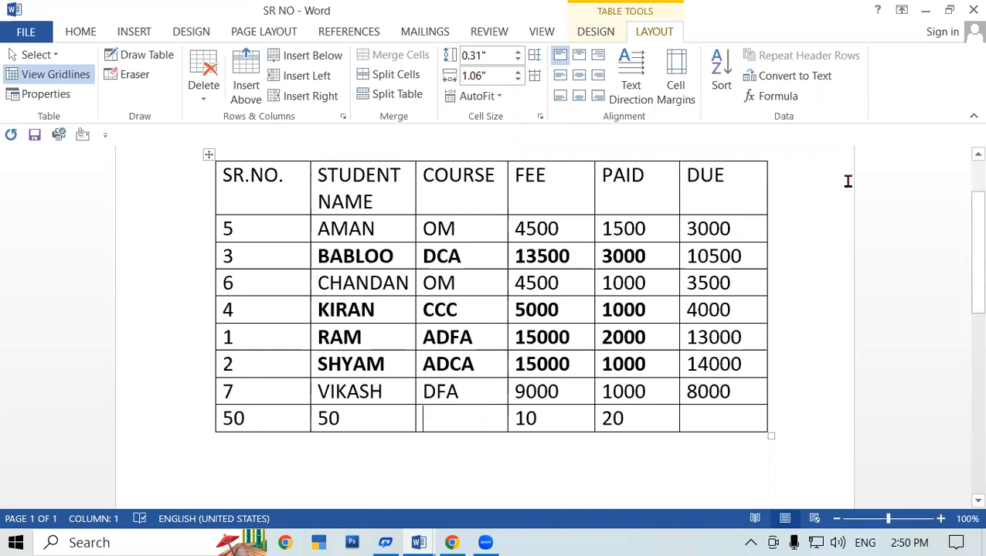
click(778, 97)
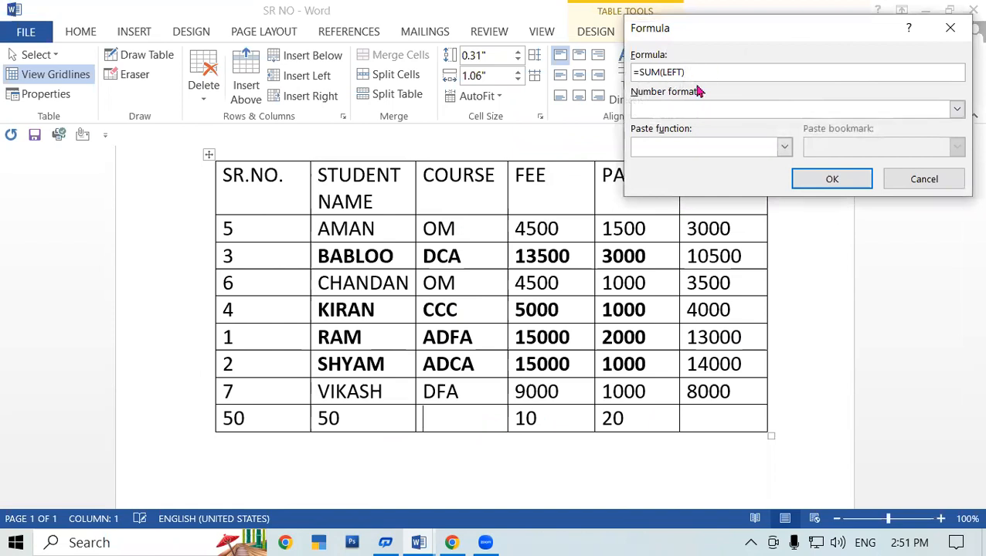
click(841, 179)
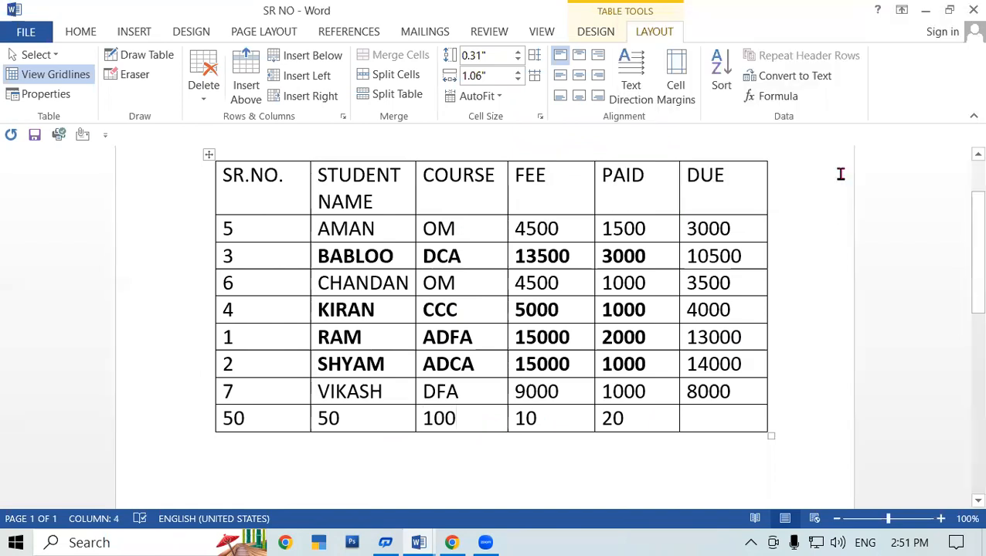